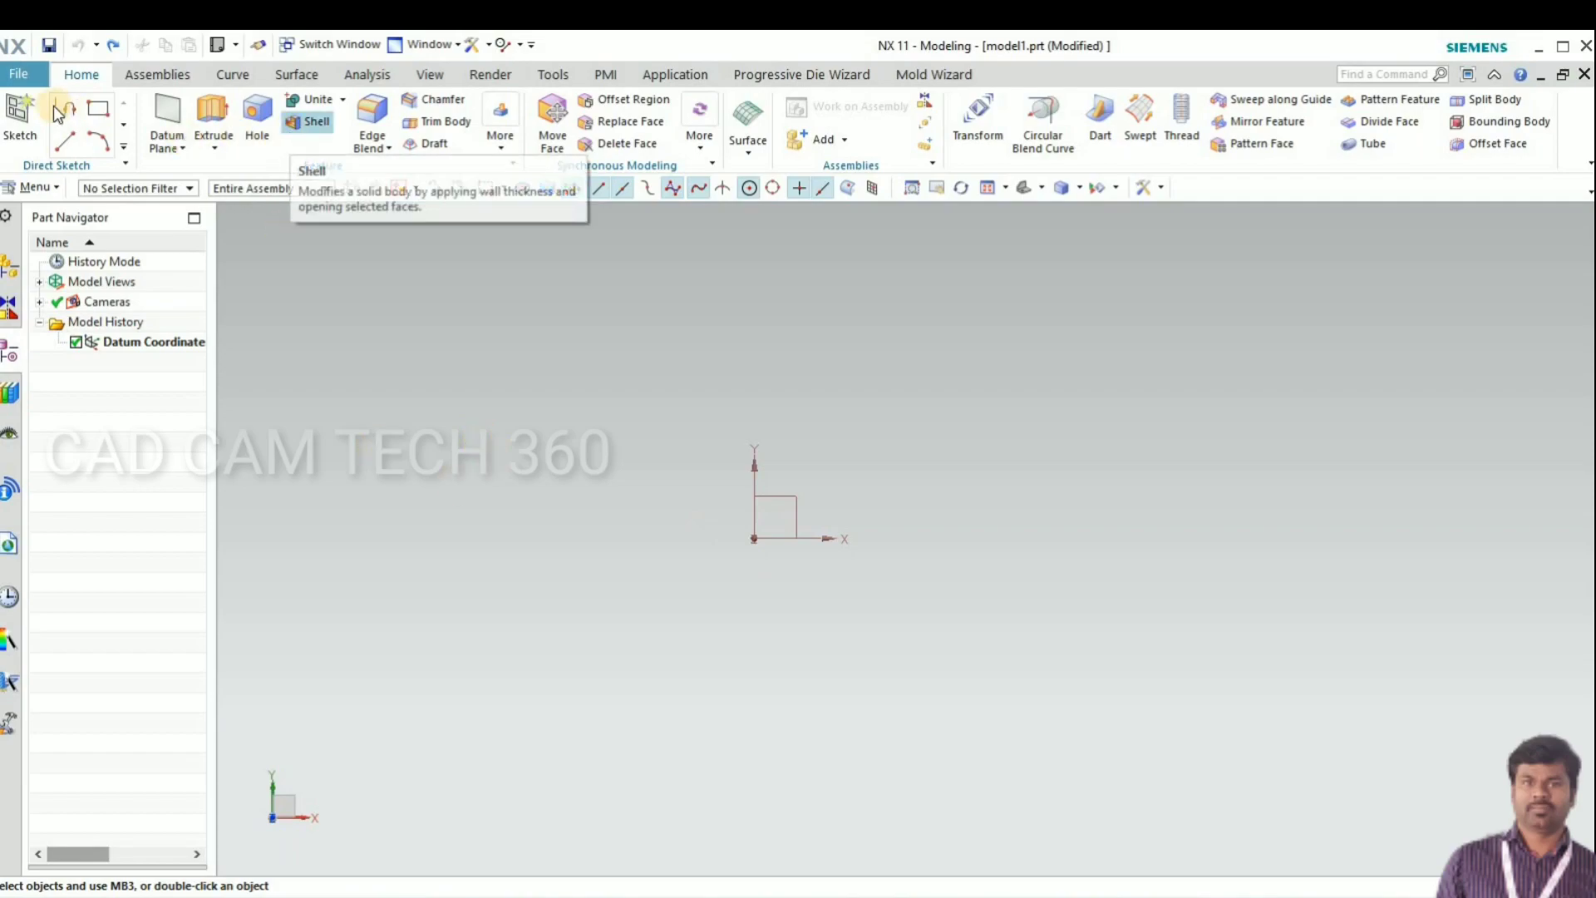
Step: Start a new sketch on the datum XY plane
{"action": "left_click", "coordinate": [23, 117]}
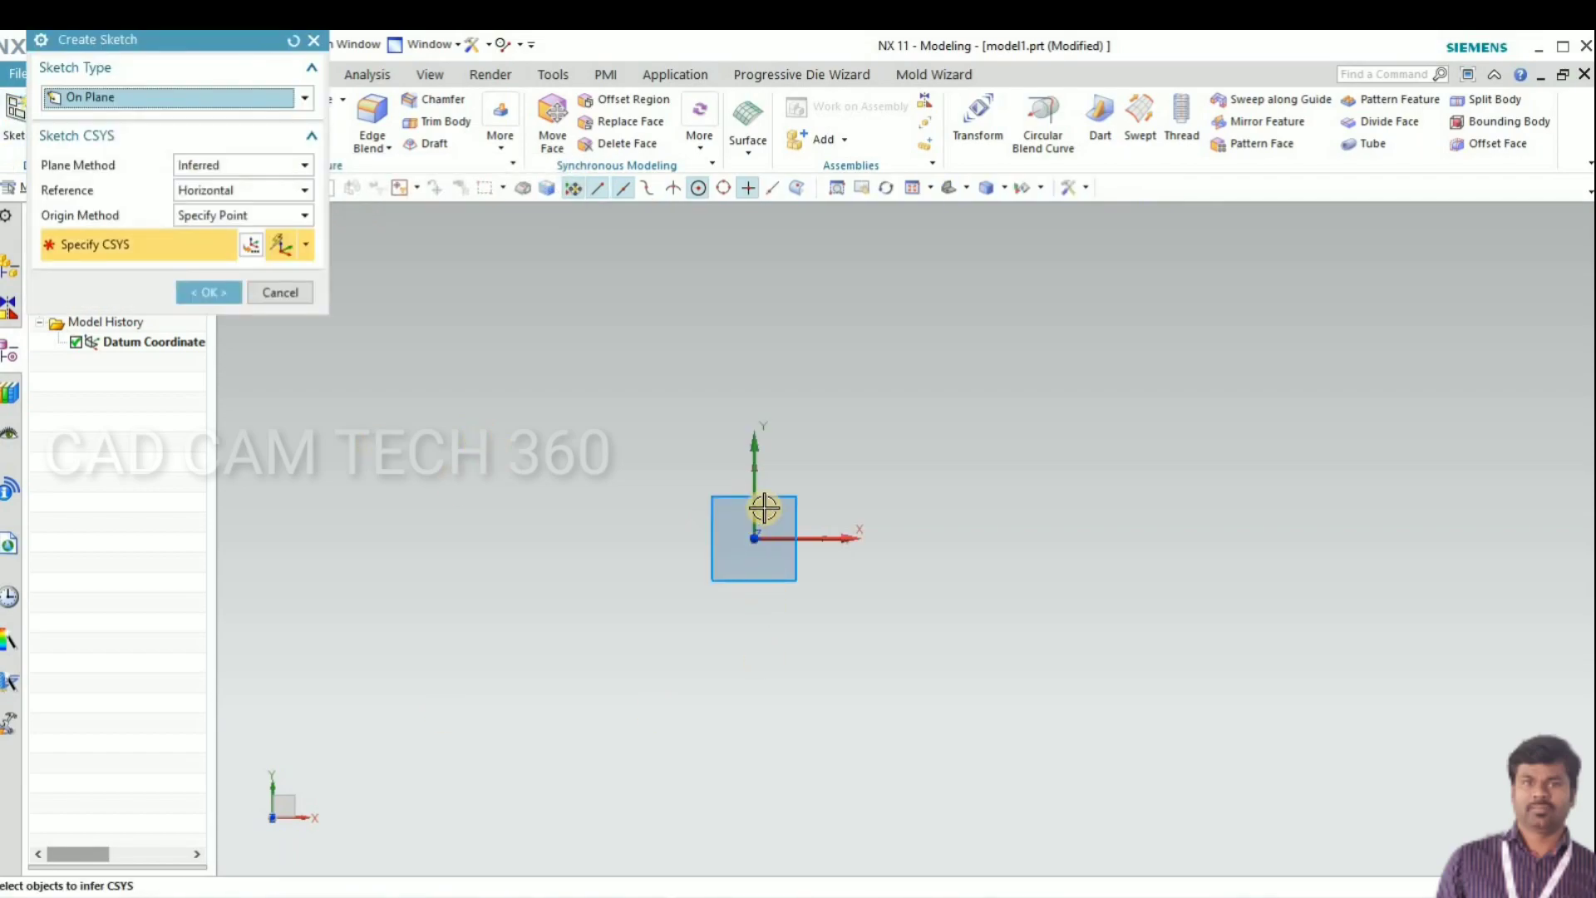
{"action": "left_click", "coordinate": [768, 499]}
{"action": "left_click", "coordinate": [209, 292]}
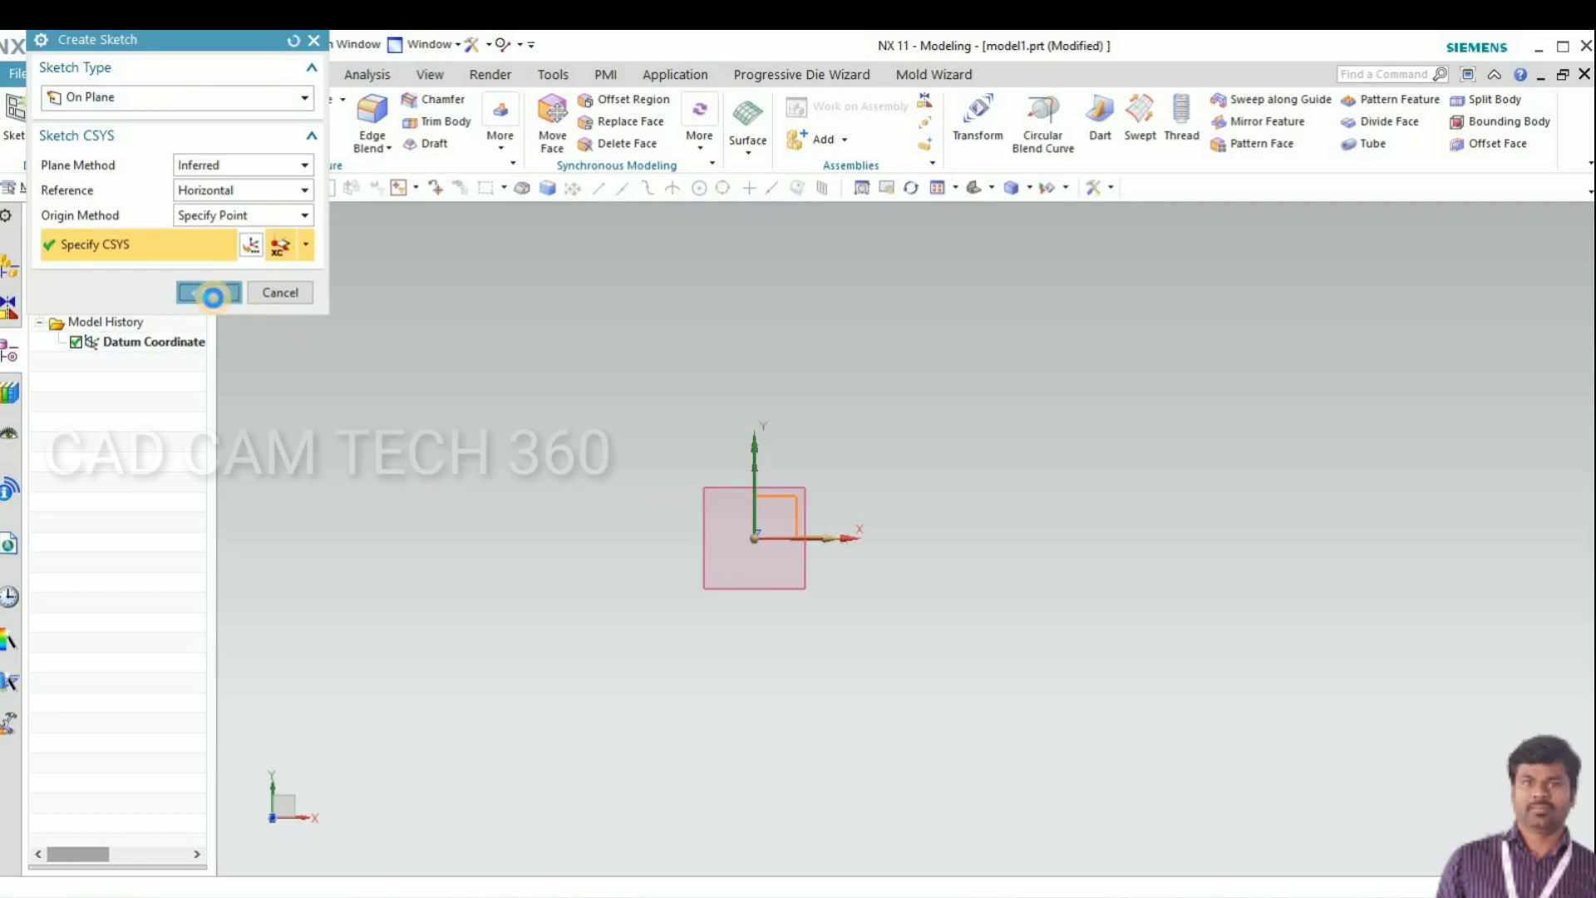
Step: Draw a 15 mm horizontal line from the origin along X at angle 0
{"action": "left_click", "coordinate": [193, 116]}
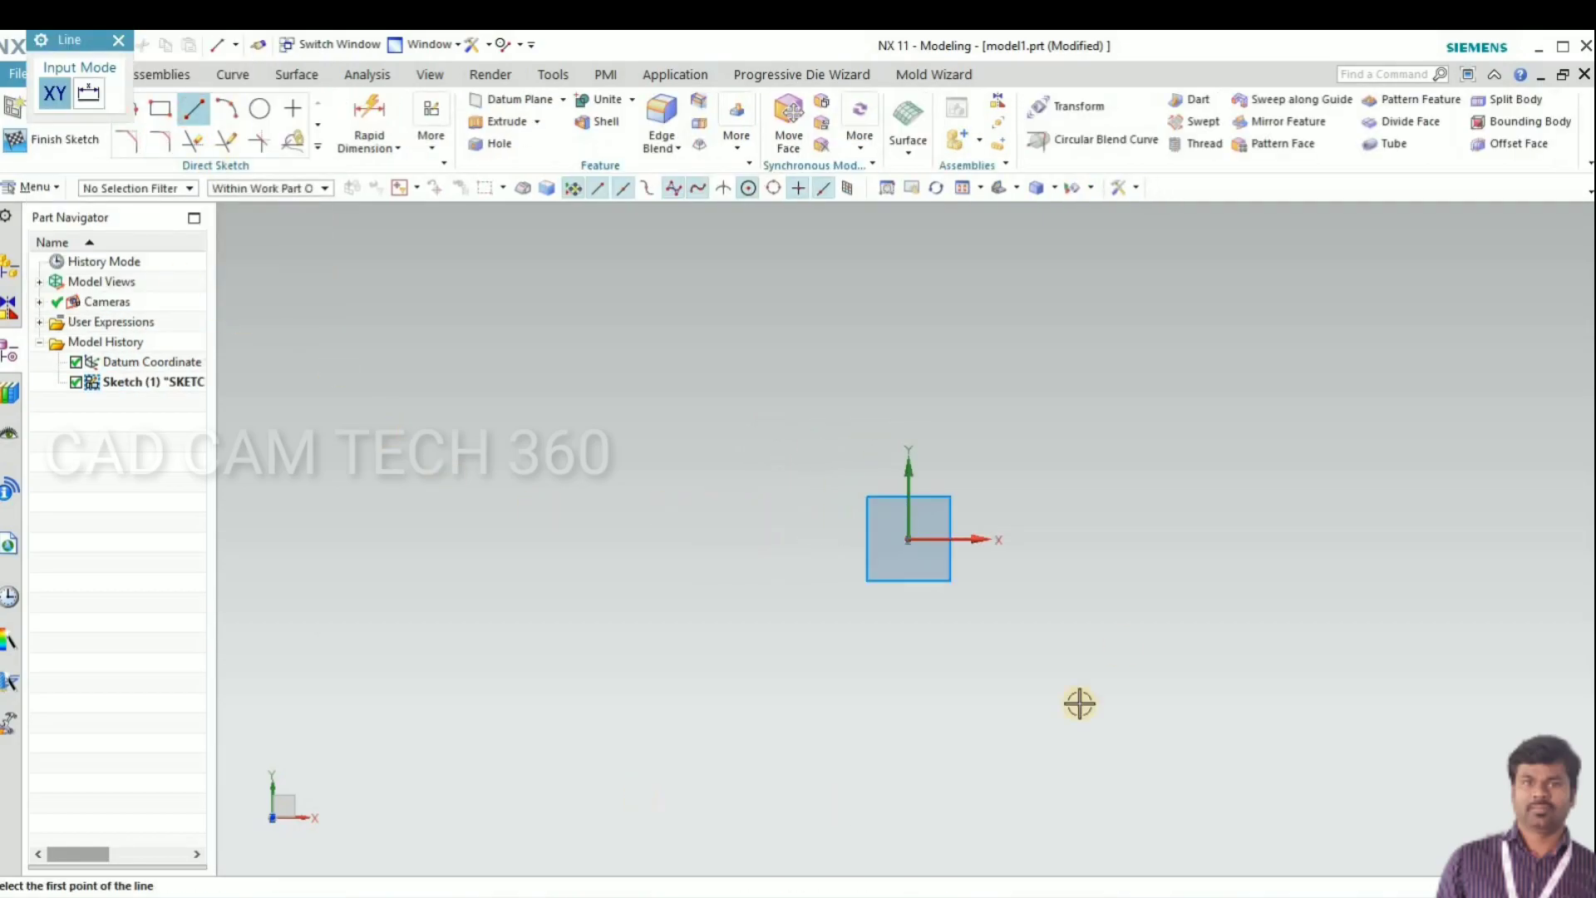
{"action": "left_click", "coordinate": [909, 539]}
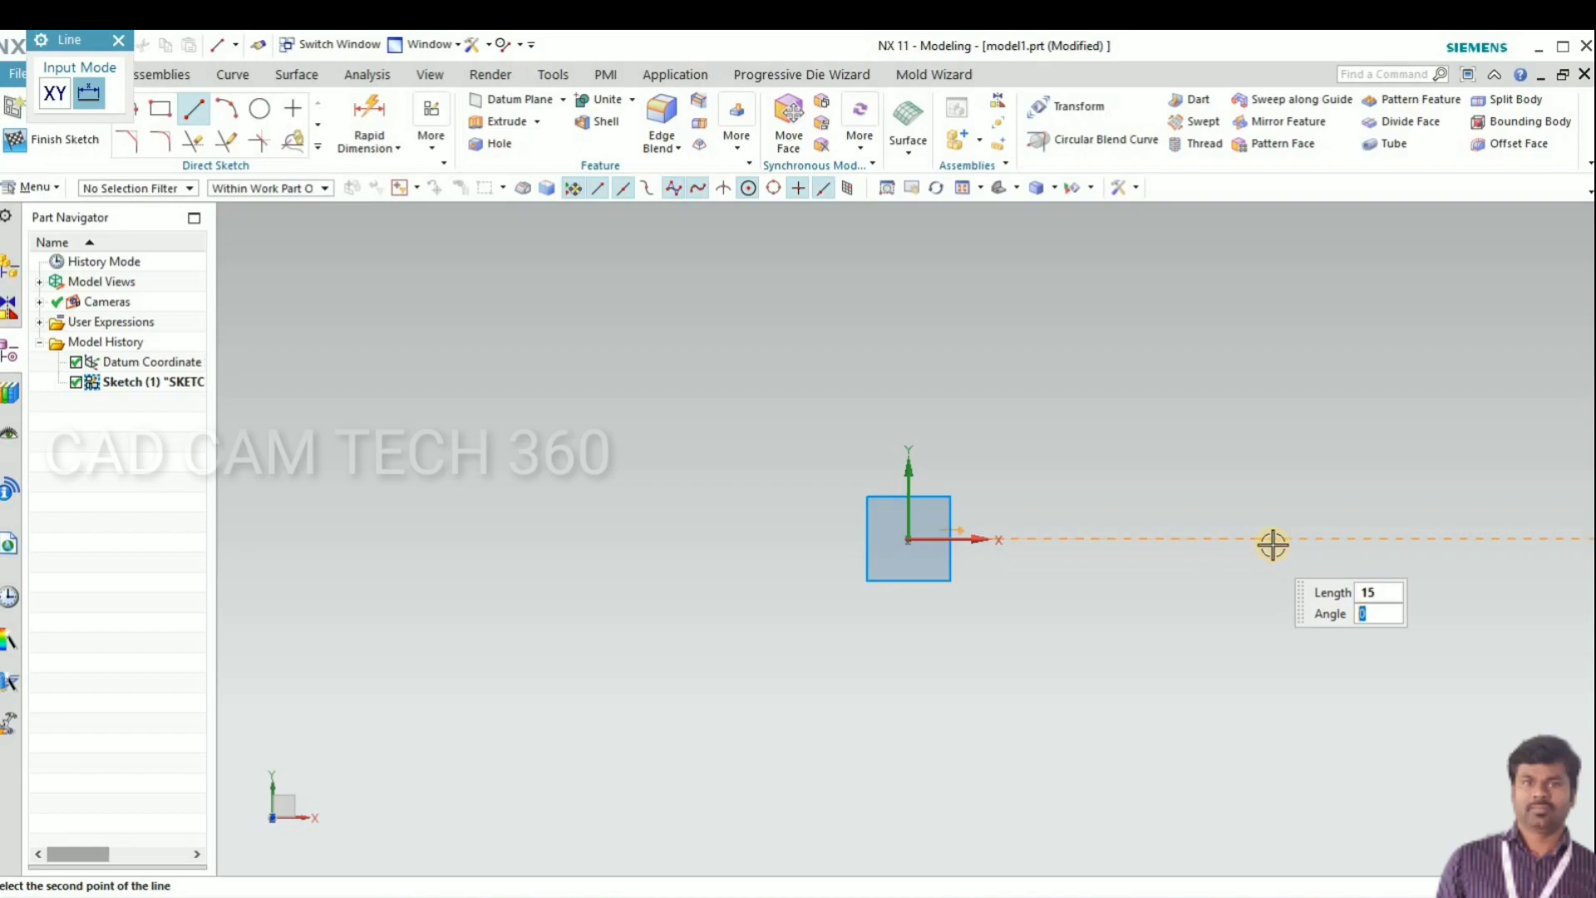
{"action": "key", "text": "Return"}
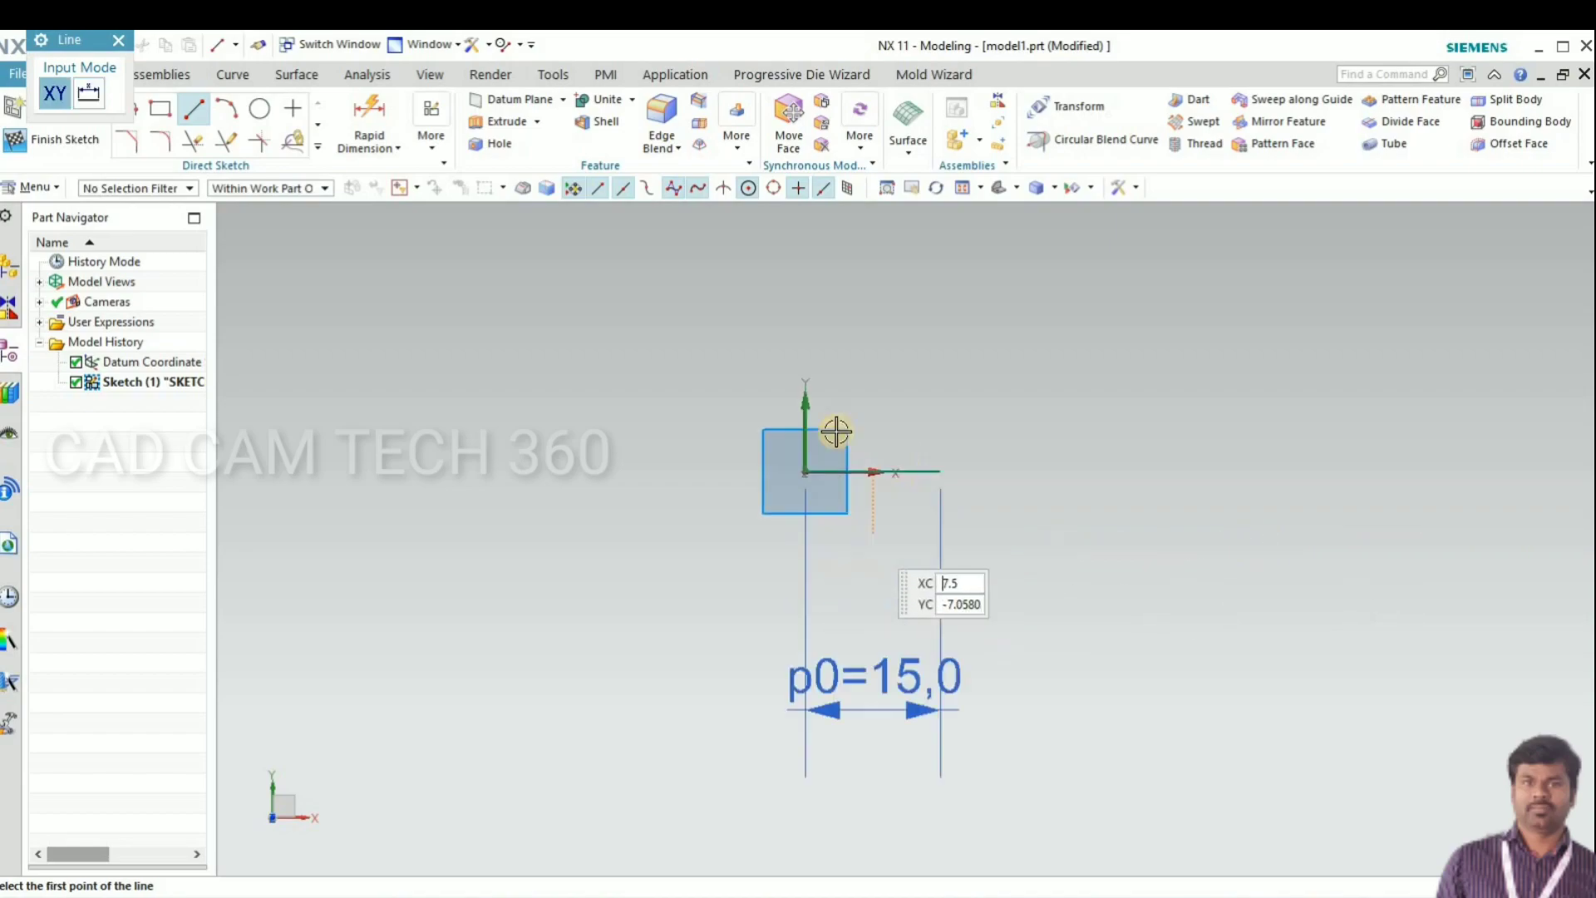
{"action": "scroll", "coordinate": [836, 432], "scroll_direction": "up", "scroll_amount": 3}
{"action": "scroll", "coordinate": [821, 429], "scroll_direction": "up", "scroll_amount": 2}
{"action": "scroll", "coordinate": [710, 403], "scroll_direction": "down", "scroll_amount": 3}
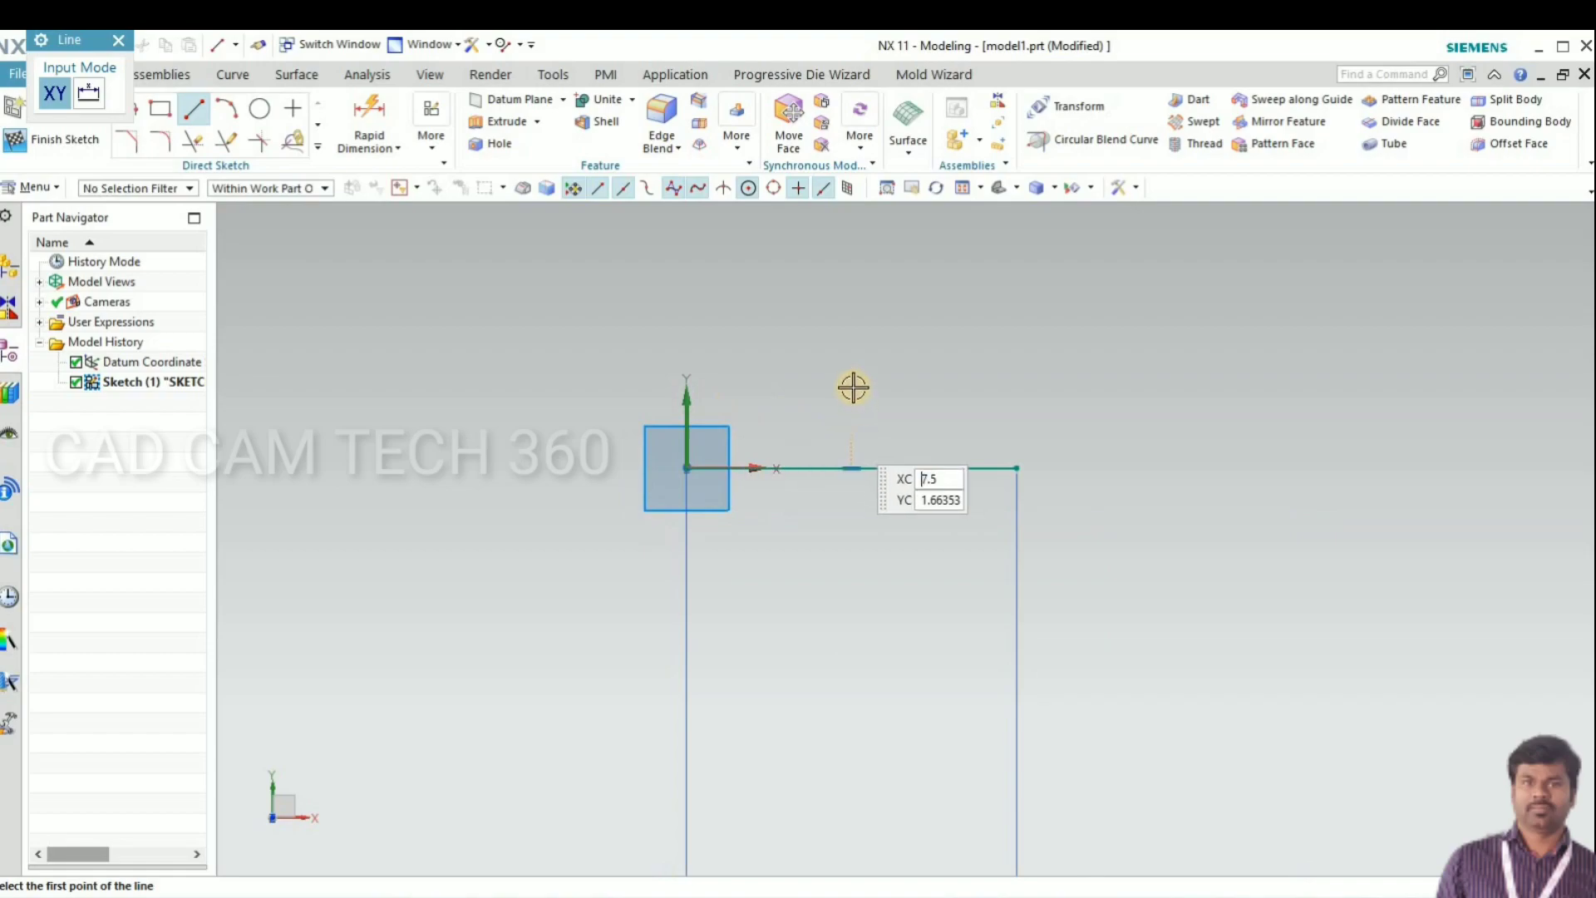
{"action": "scroll", "coordinate": [854, 387], "scroll_direction": "down", "scroll_amount": 4}
{"action": "scroll", "coordinate": [848, 591], "scroll_direction": "up", "scroll_amount": 3}
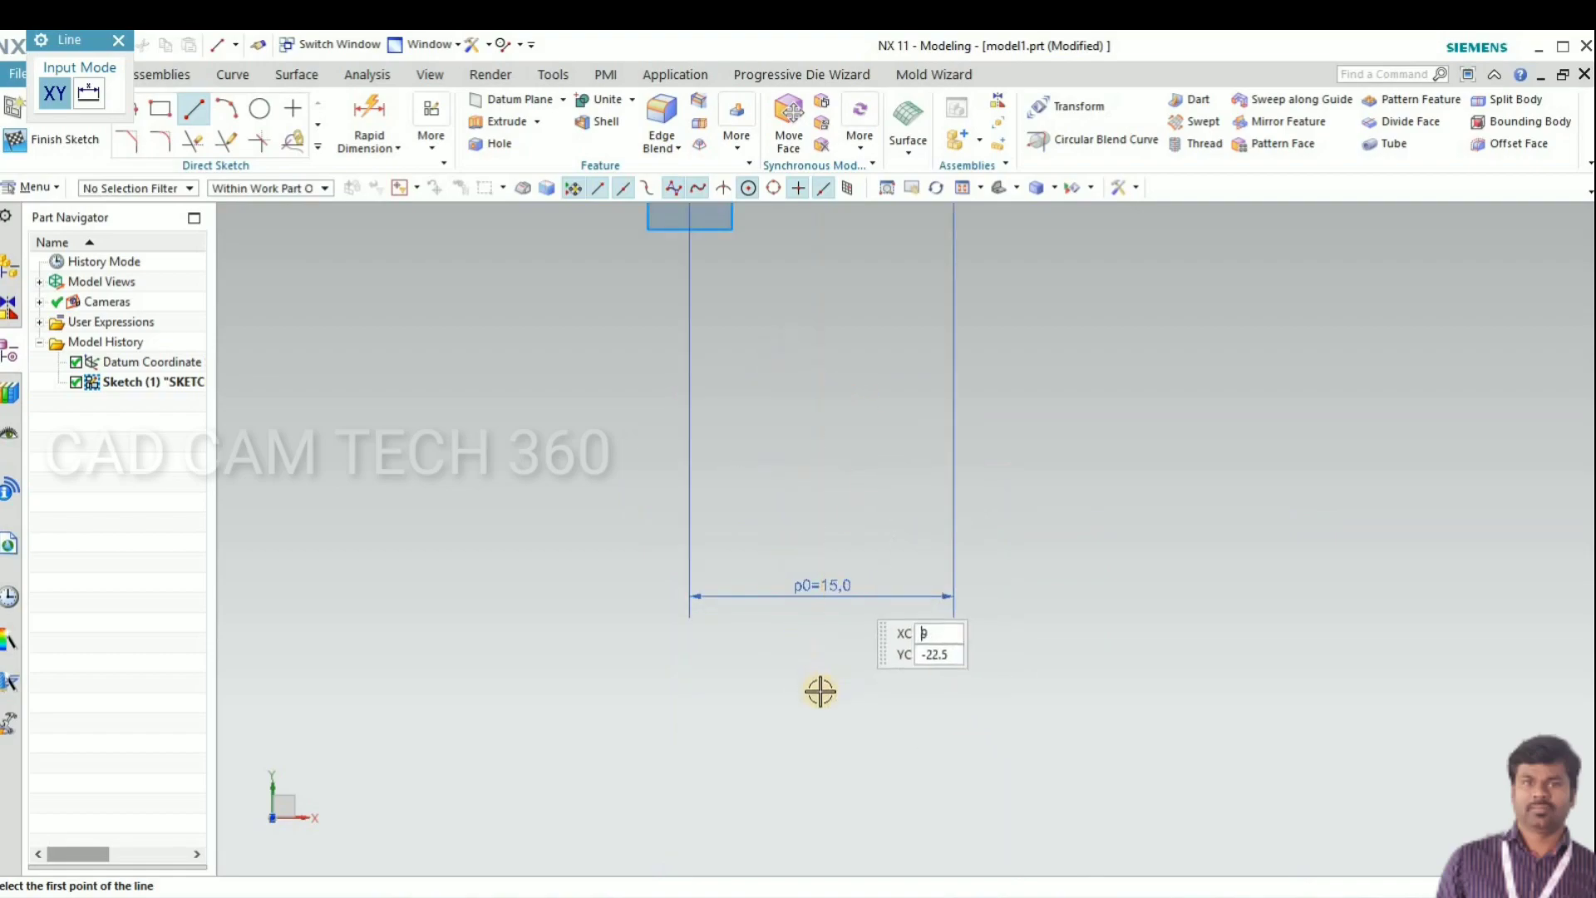
{"action": "scroll", "coordinate": [812, 481], "scroll_direction": "down", "scroll_amount": 4}
{"action": "scroll", "coordinate": [852, 441], "scroll_direction": "up", "scroll_amount": 4}
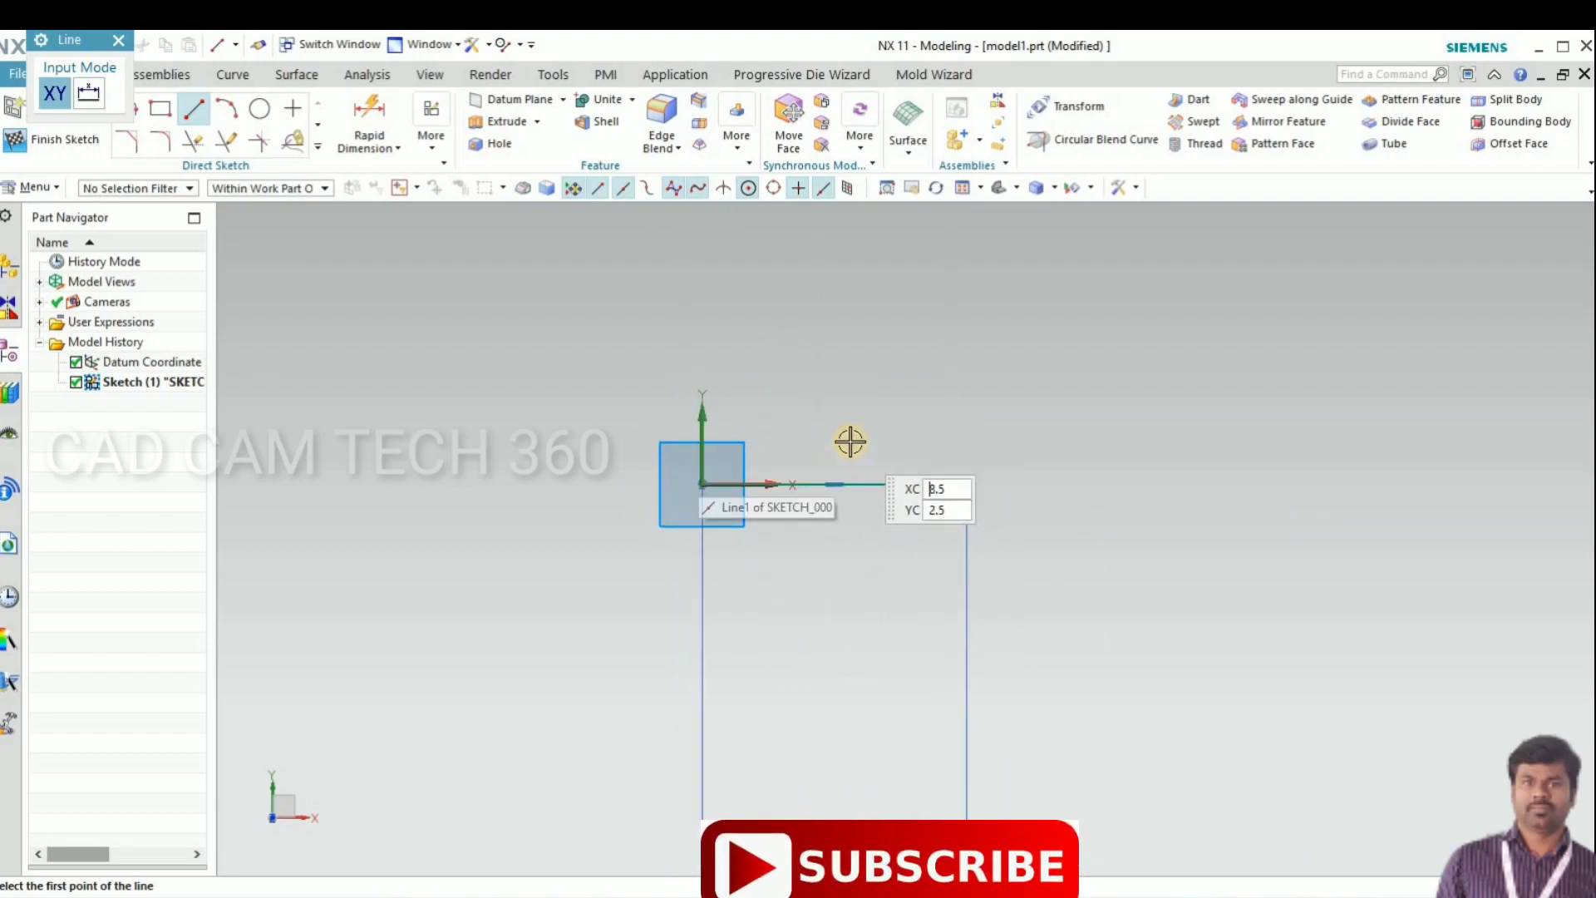
{"action": "key", "text": "Escape"}
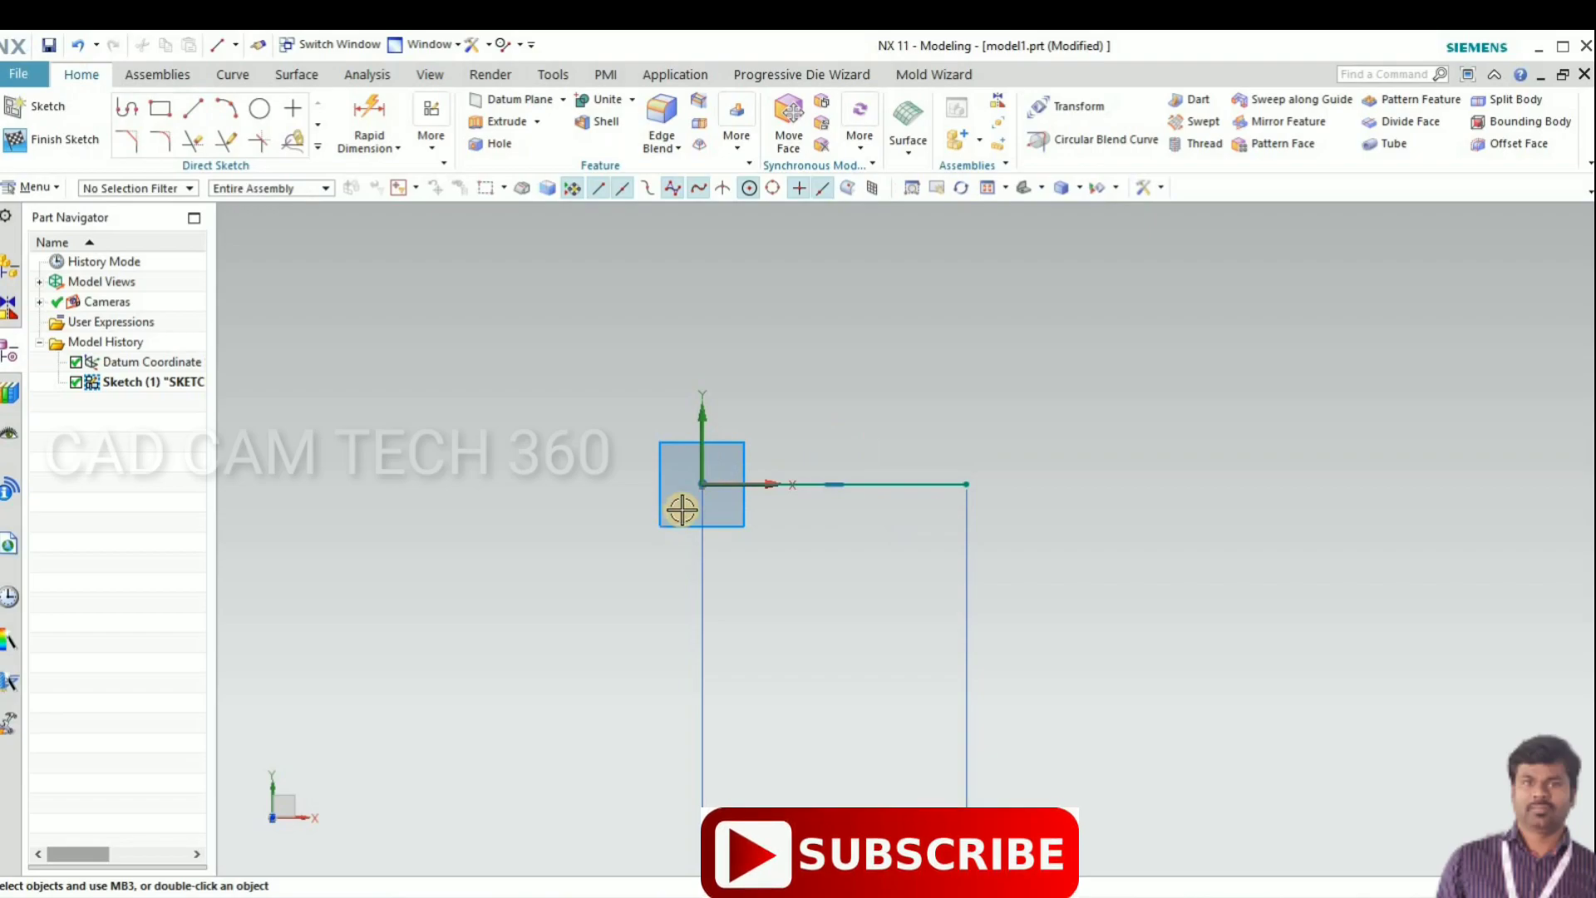
{"action": "scroll", "coordinate": [557, 491], "scroll_direction": "down", "scroll_amount": 2}
Step: Draw a 93 × 3 rectangle with its first corner at the line's end point
{"action": "scroll", "coordinate": [839, 485], "scroll_direction": "up", "scroll_amount": 2}
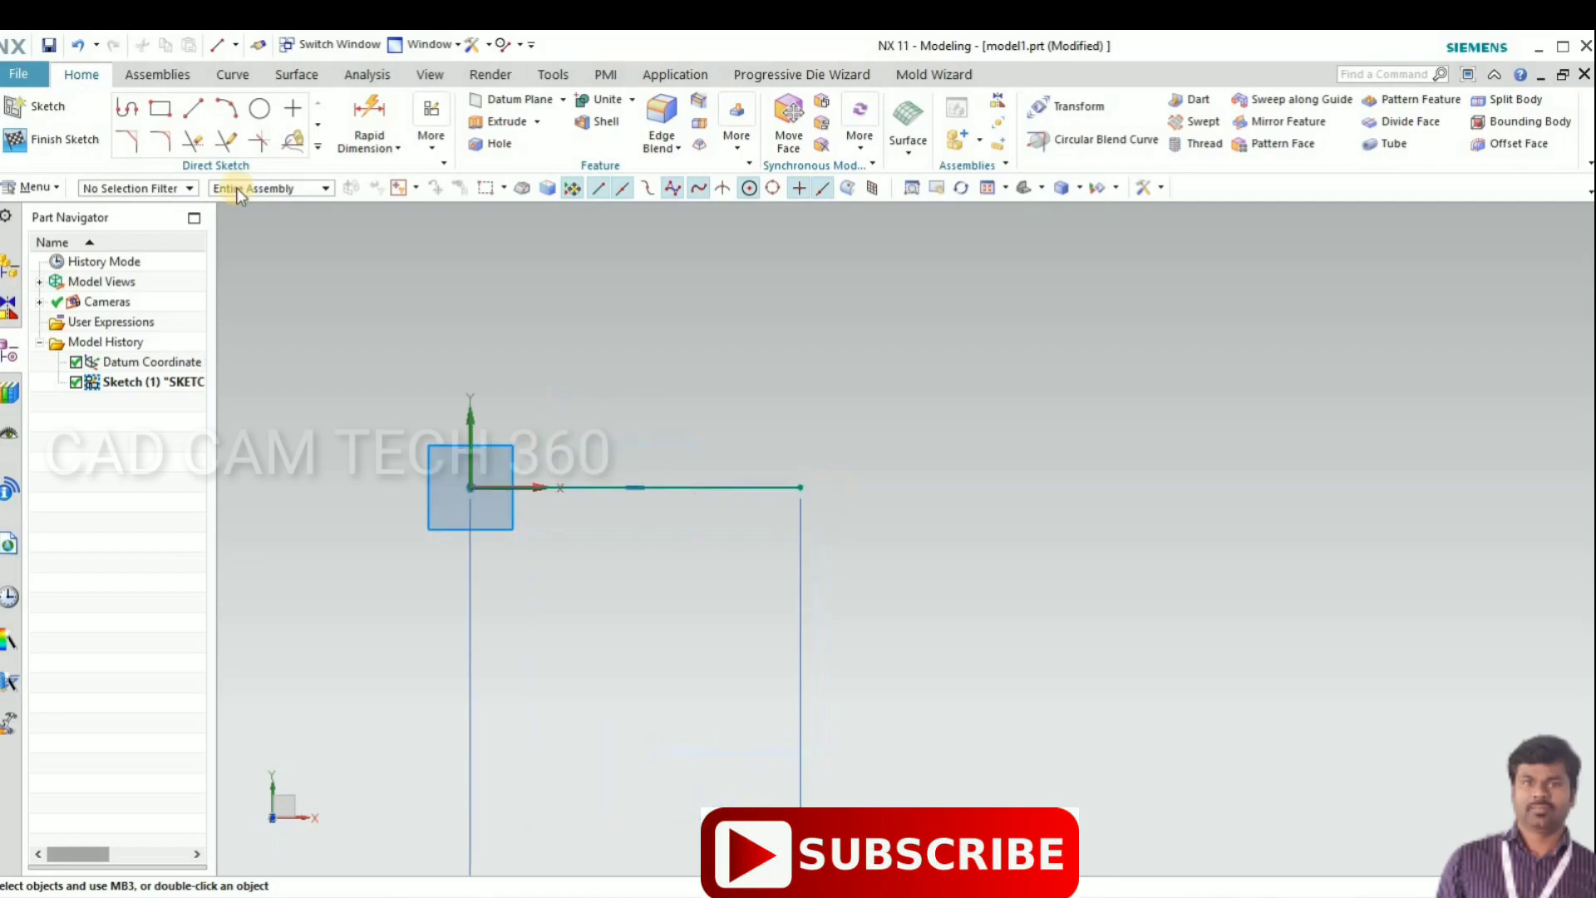
{"action": "left_click", "coordinate": [160, 109]}
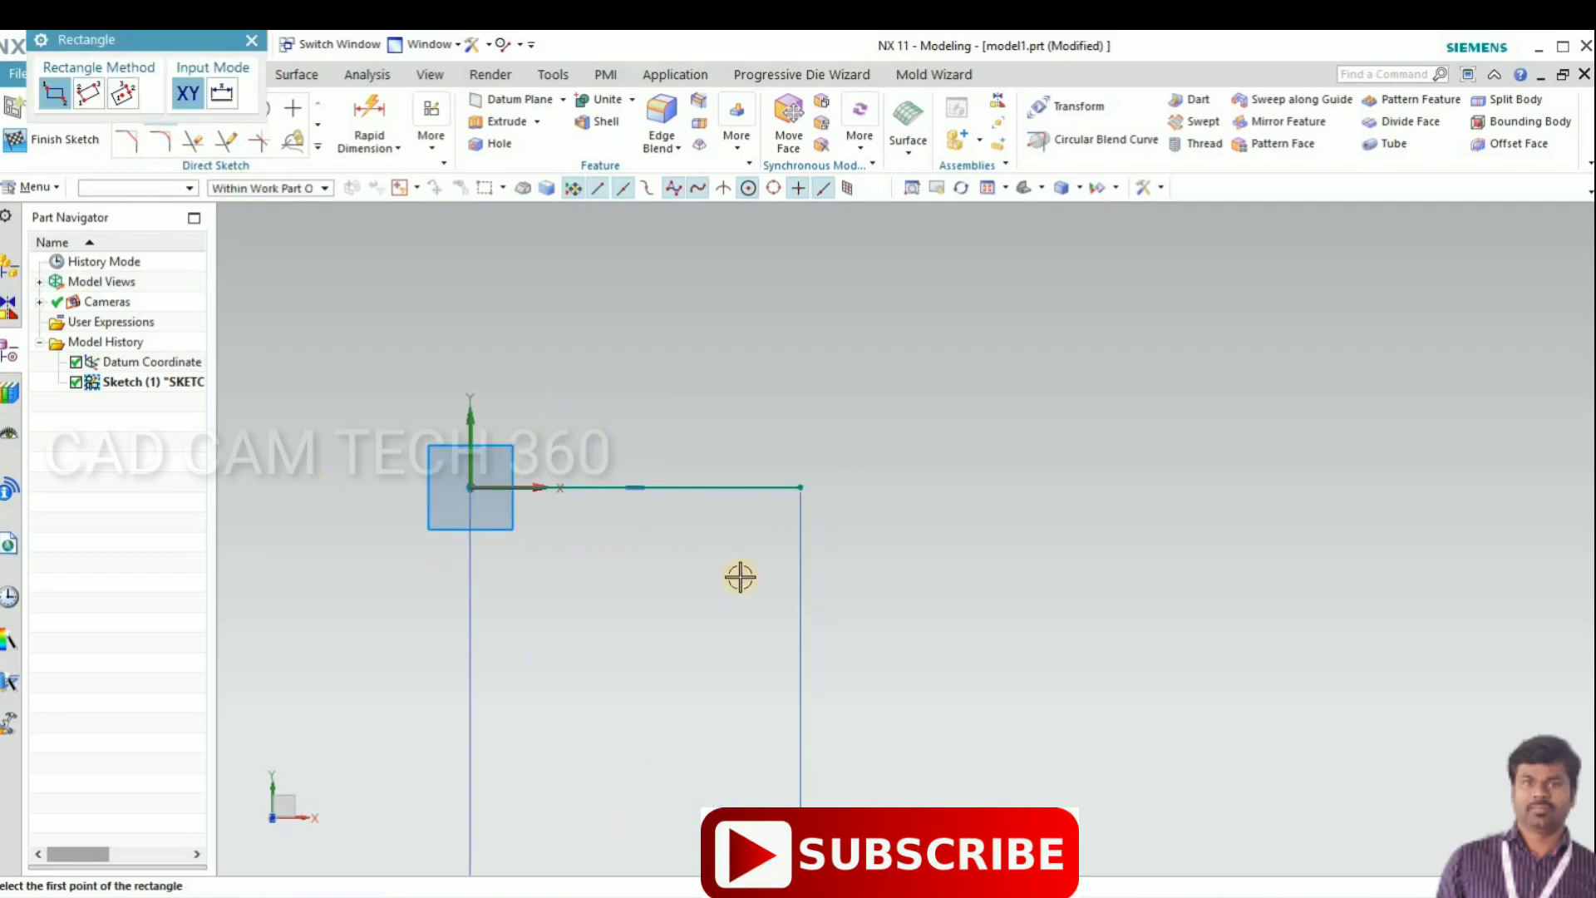
{"action": "key", "text": "Return"}
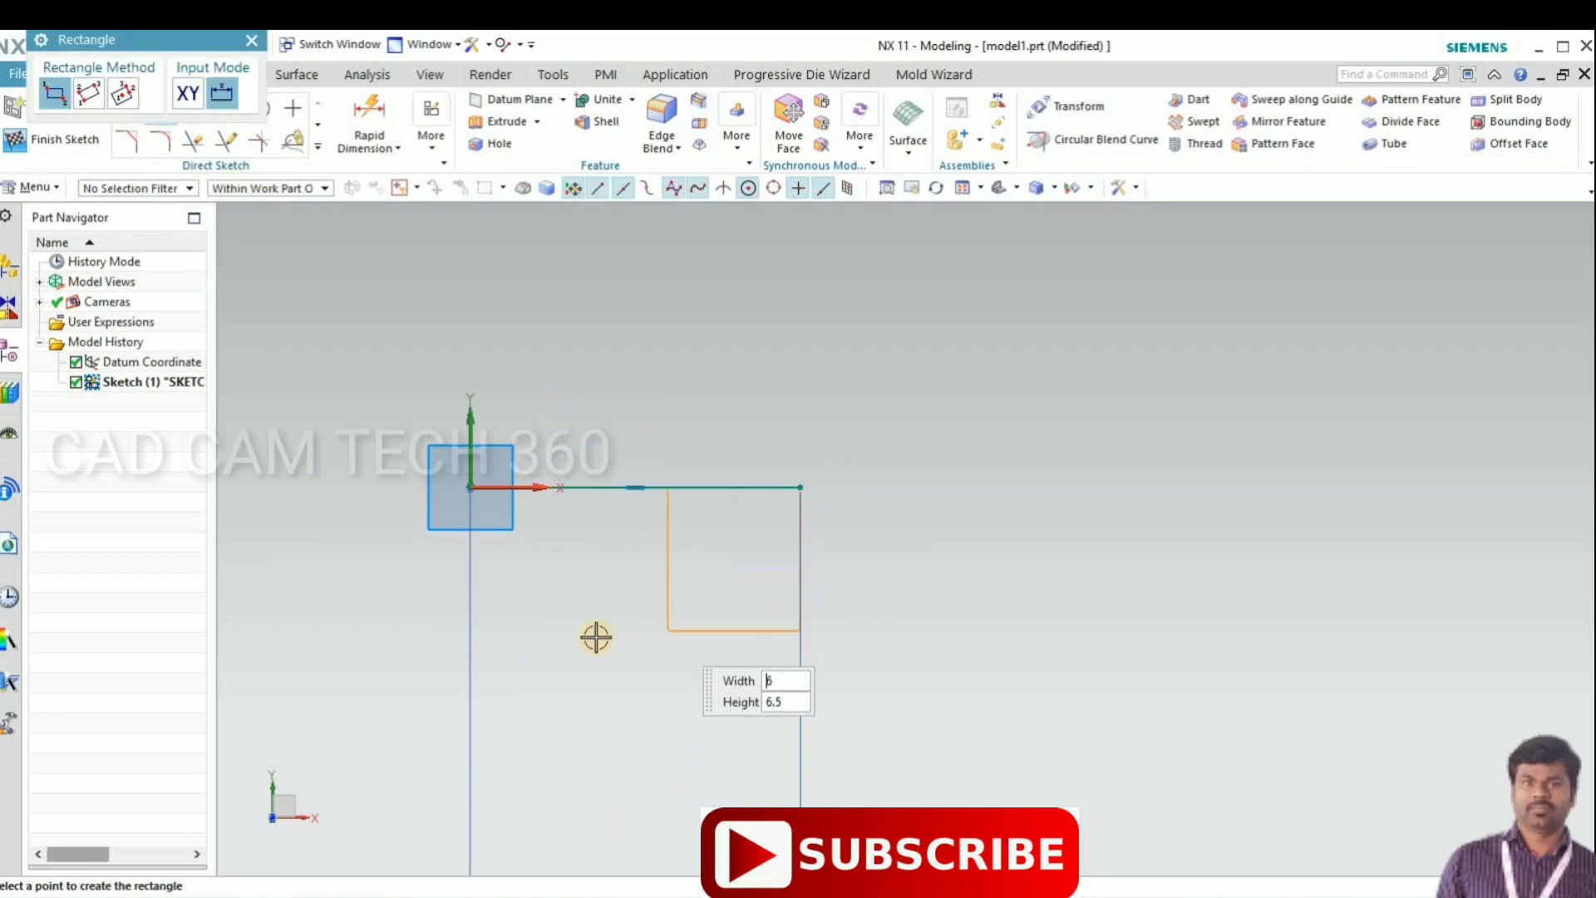
{"action": "scroll", "coordinate": [599, 615], "scroll_direction": "down", "scroll_amount": 3}
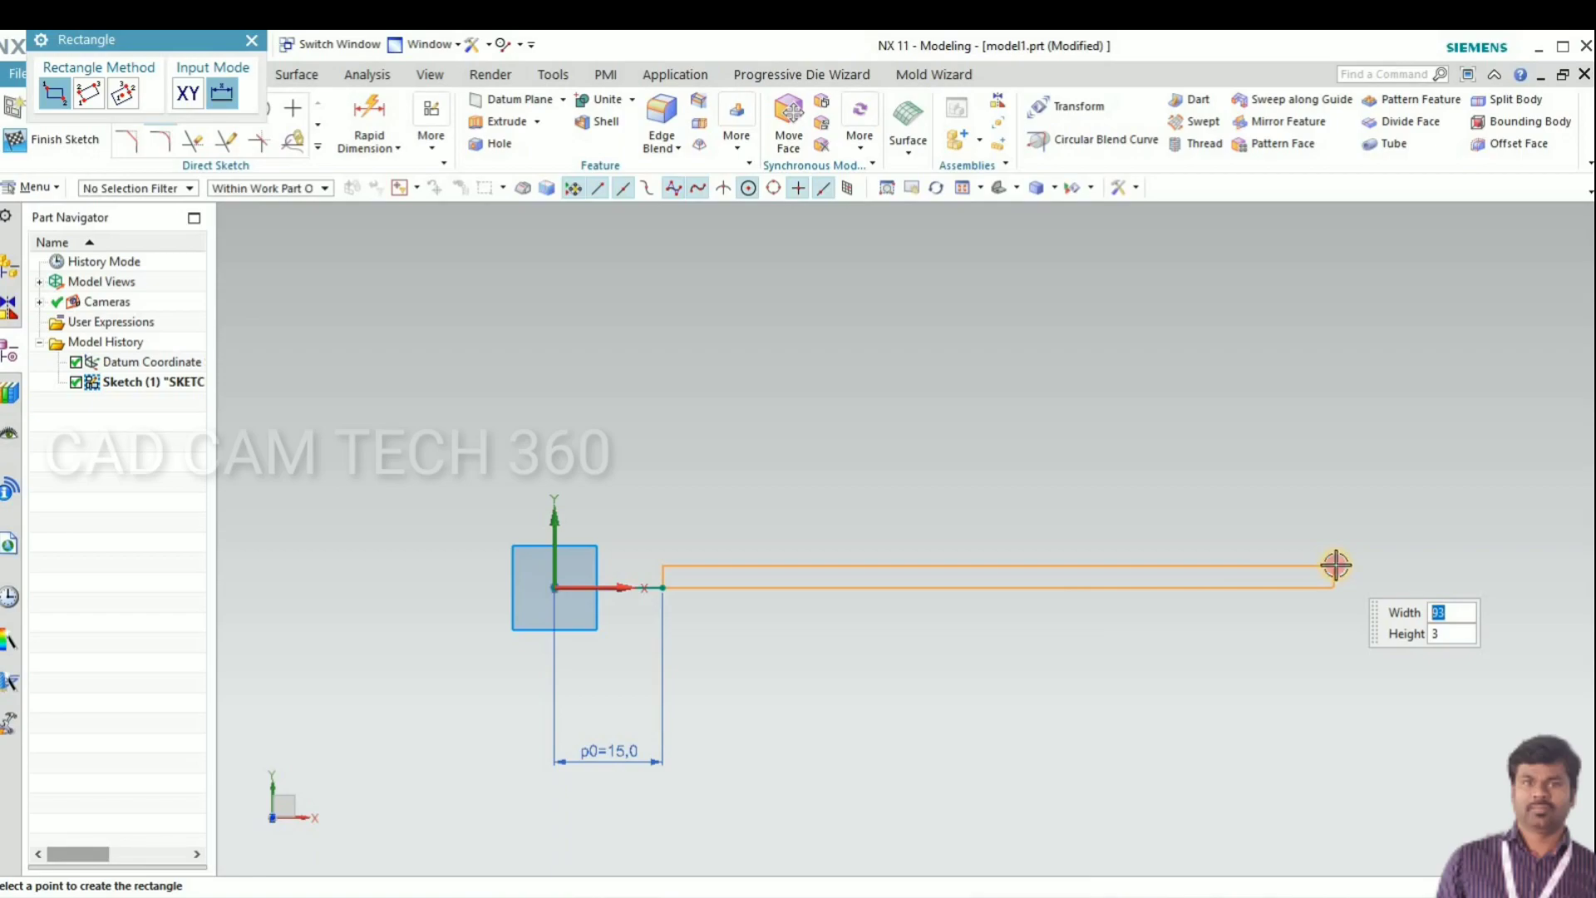
{"action": "left_click", "coordinate": [1336, 566]}
{"action": "key", "text": "Escape"}
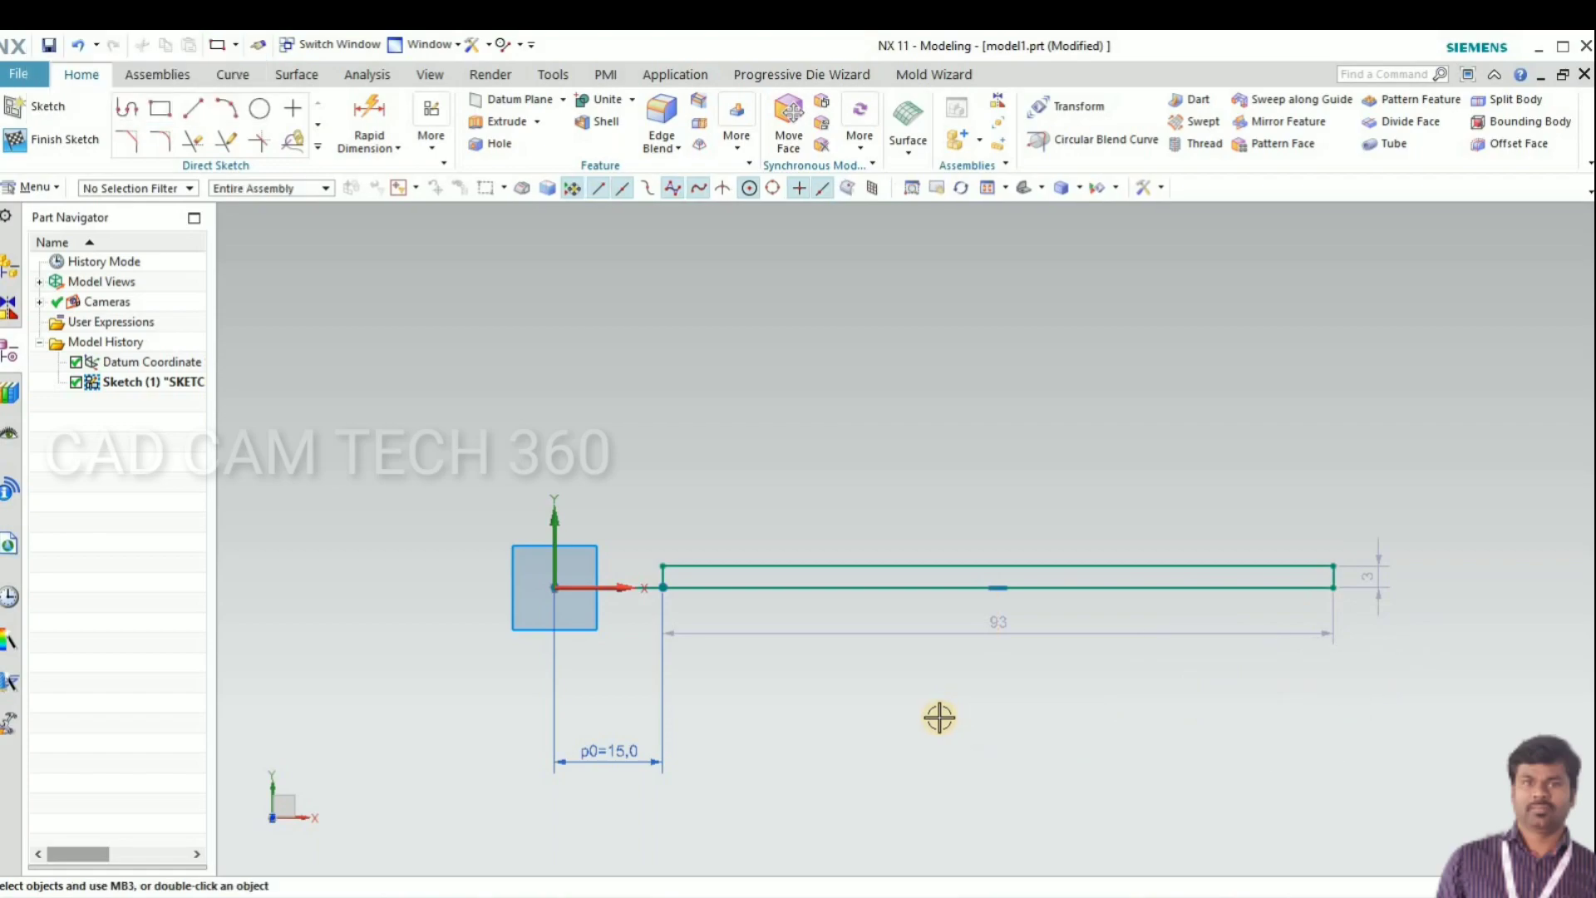
Step: Finish the sketch and orbit to see it in 3D
{"action": "key", "text": "ctrl+q"}
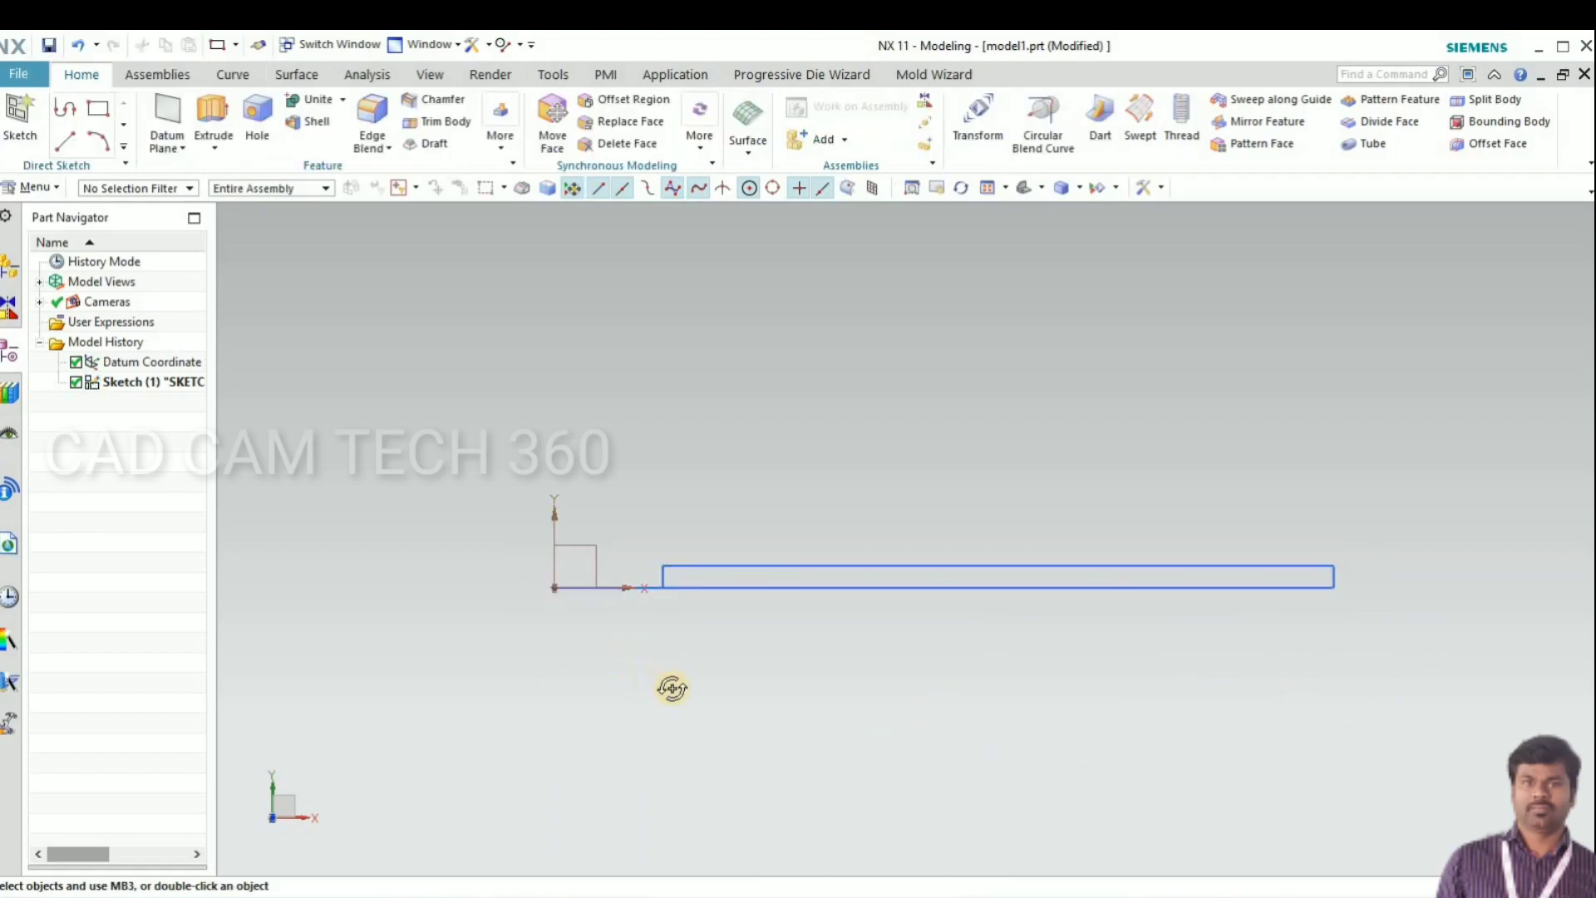
{"action": "mouse_move", "coordinate": [671, 688]}
{"action": "middle_mouse_down"}
{"action": "mouse_move", "coordinate": [634, 688]}
{"action": "mouse_move", "coordinate": [652, 726]}
{"action": "mouse_move", "coordinate": [657, 712]}
{"action": "middle_mouse_up"}
{"action": "middle_click_drag", "start_coordinate": [631, 641], "coordinate": [632, 642]}
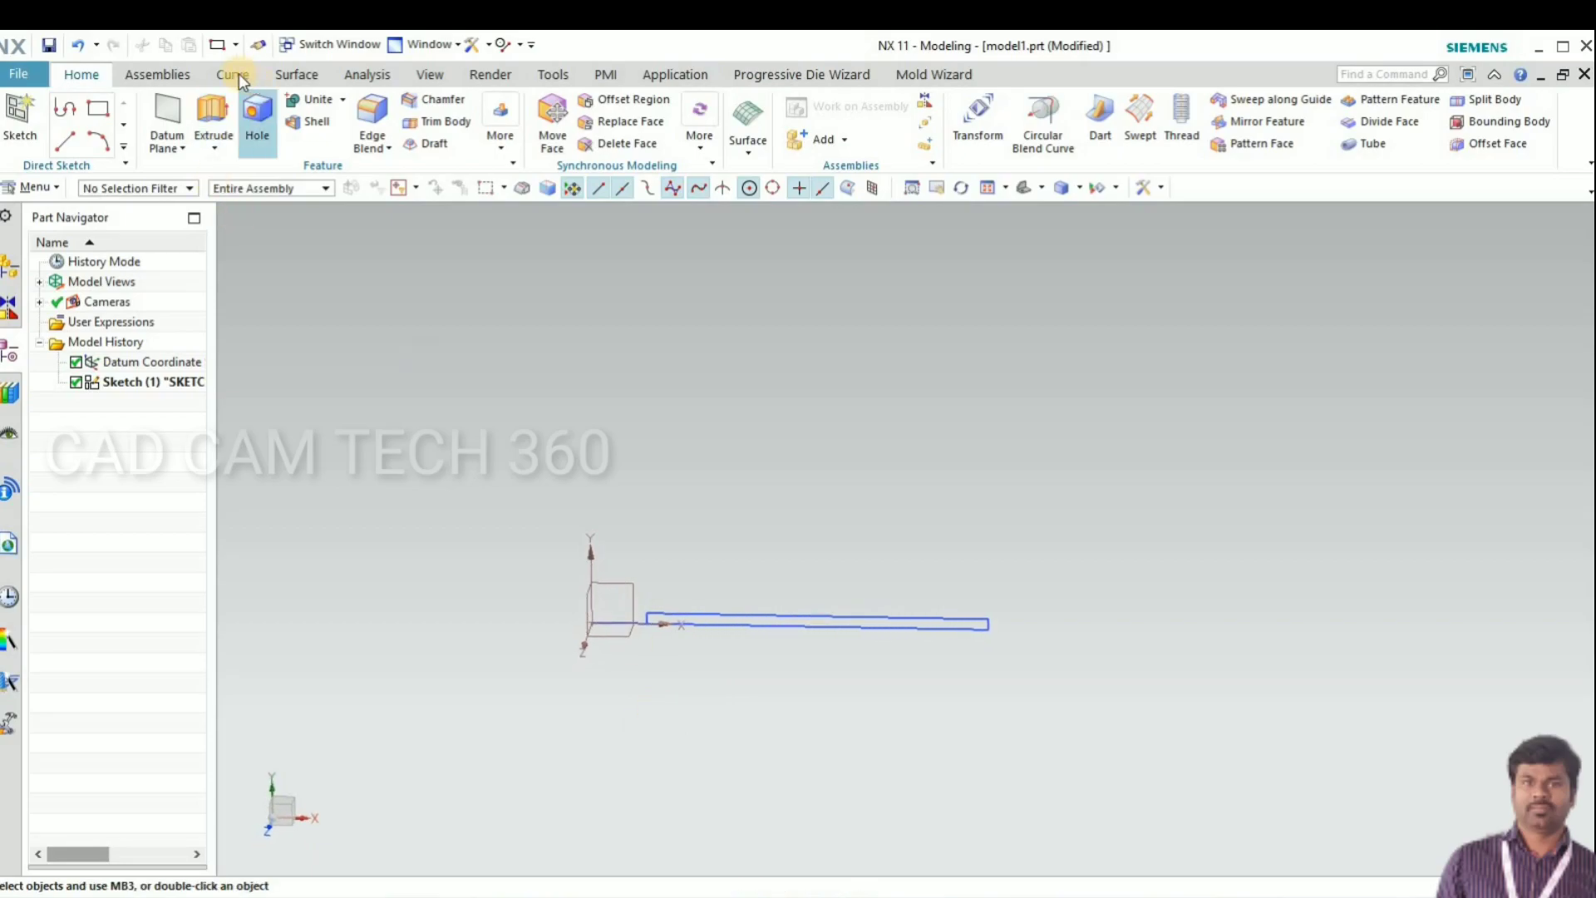
Step: Create a helix at the origin: diameter 30, pitch 150, limits 0 to 25 mm
{"action": "left_click", "coordinate": [233, 75]}
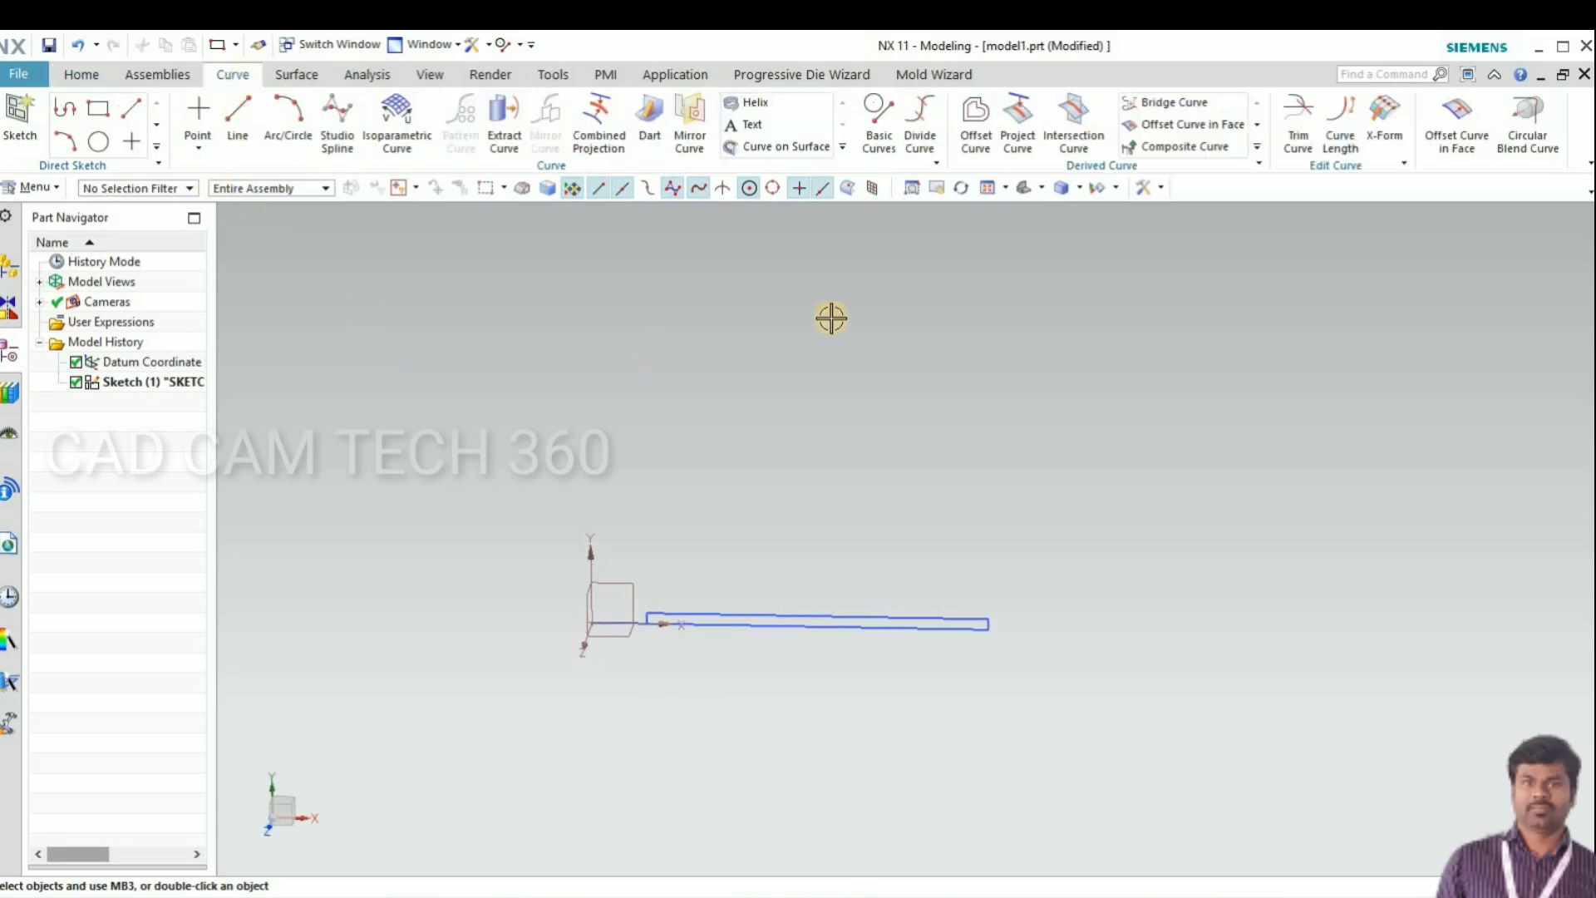
{"action": "left_click", "coordinate": [759, 100]}
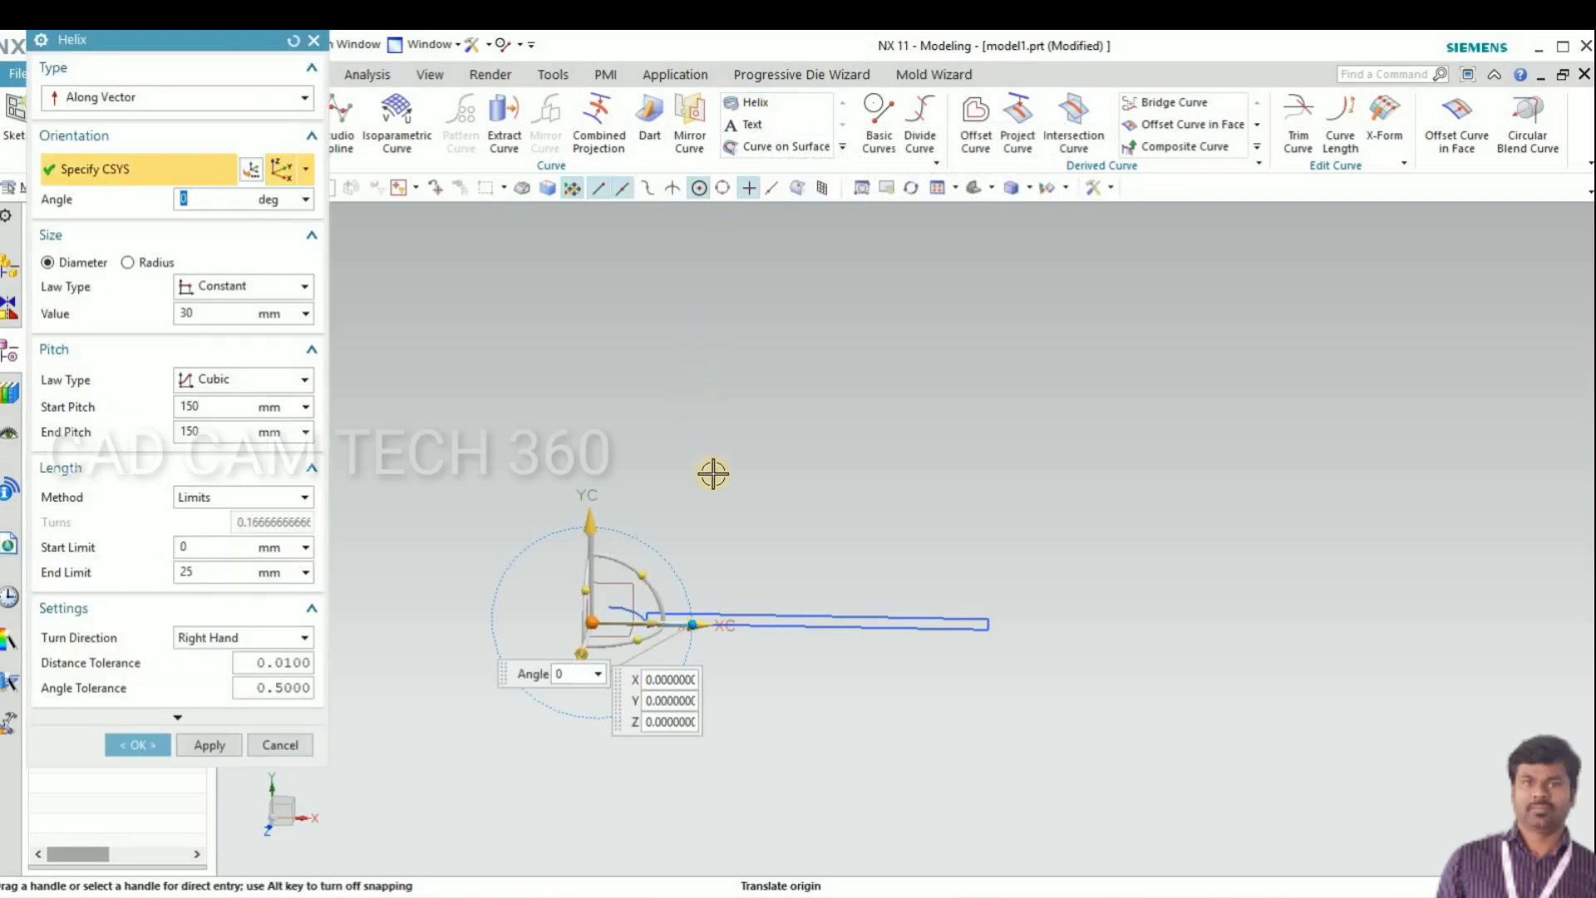
{"action": "middle_click_drag", "start_coordinate": [724, 552], "coordinate": [754, 422]}
{"action": "key", "text": "ctrl+alt+f"}
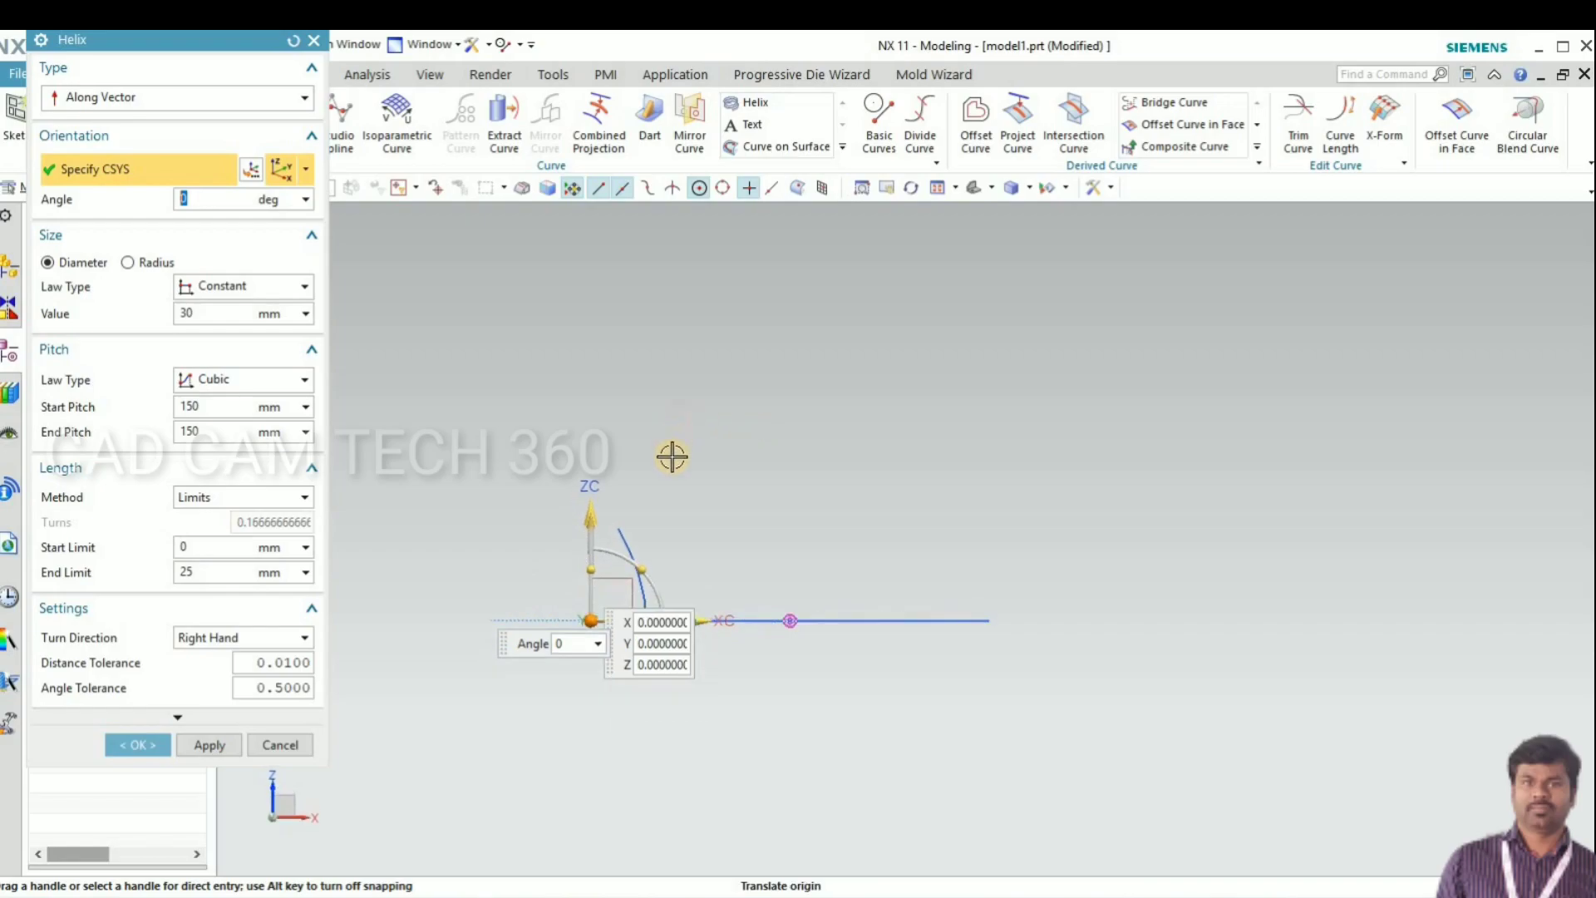
{"action": "middle_click_drag", "start_coordinate": [646, 517], "coordinate": [776, 515]}
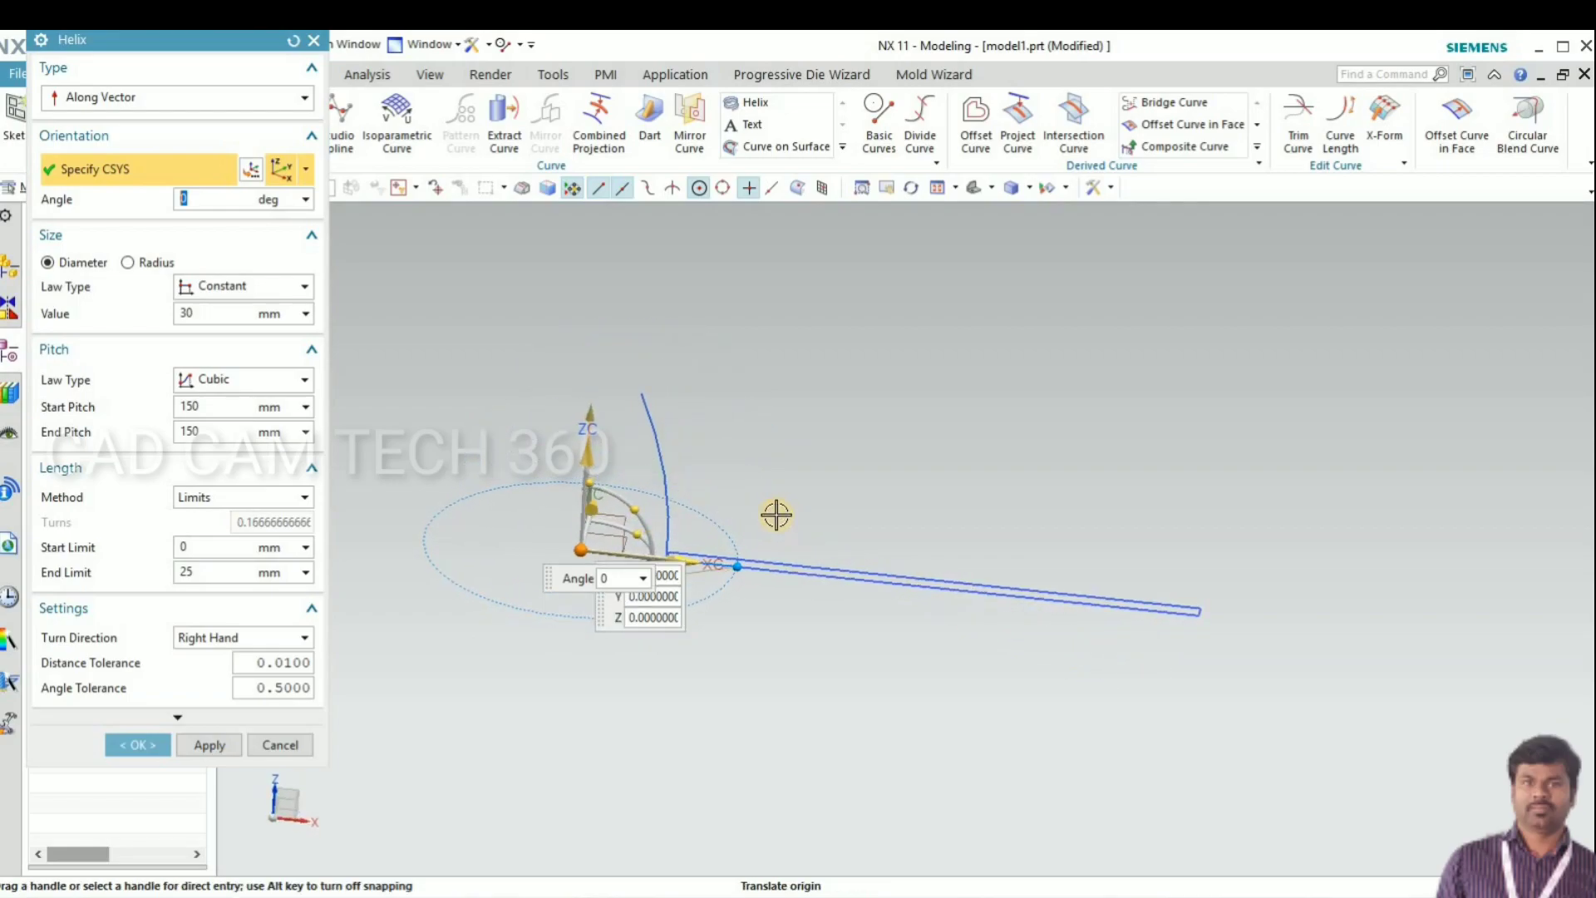
{"action": "left_click", "coordinate": [209, 572]}
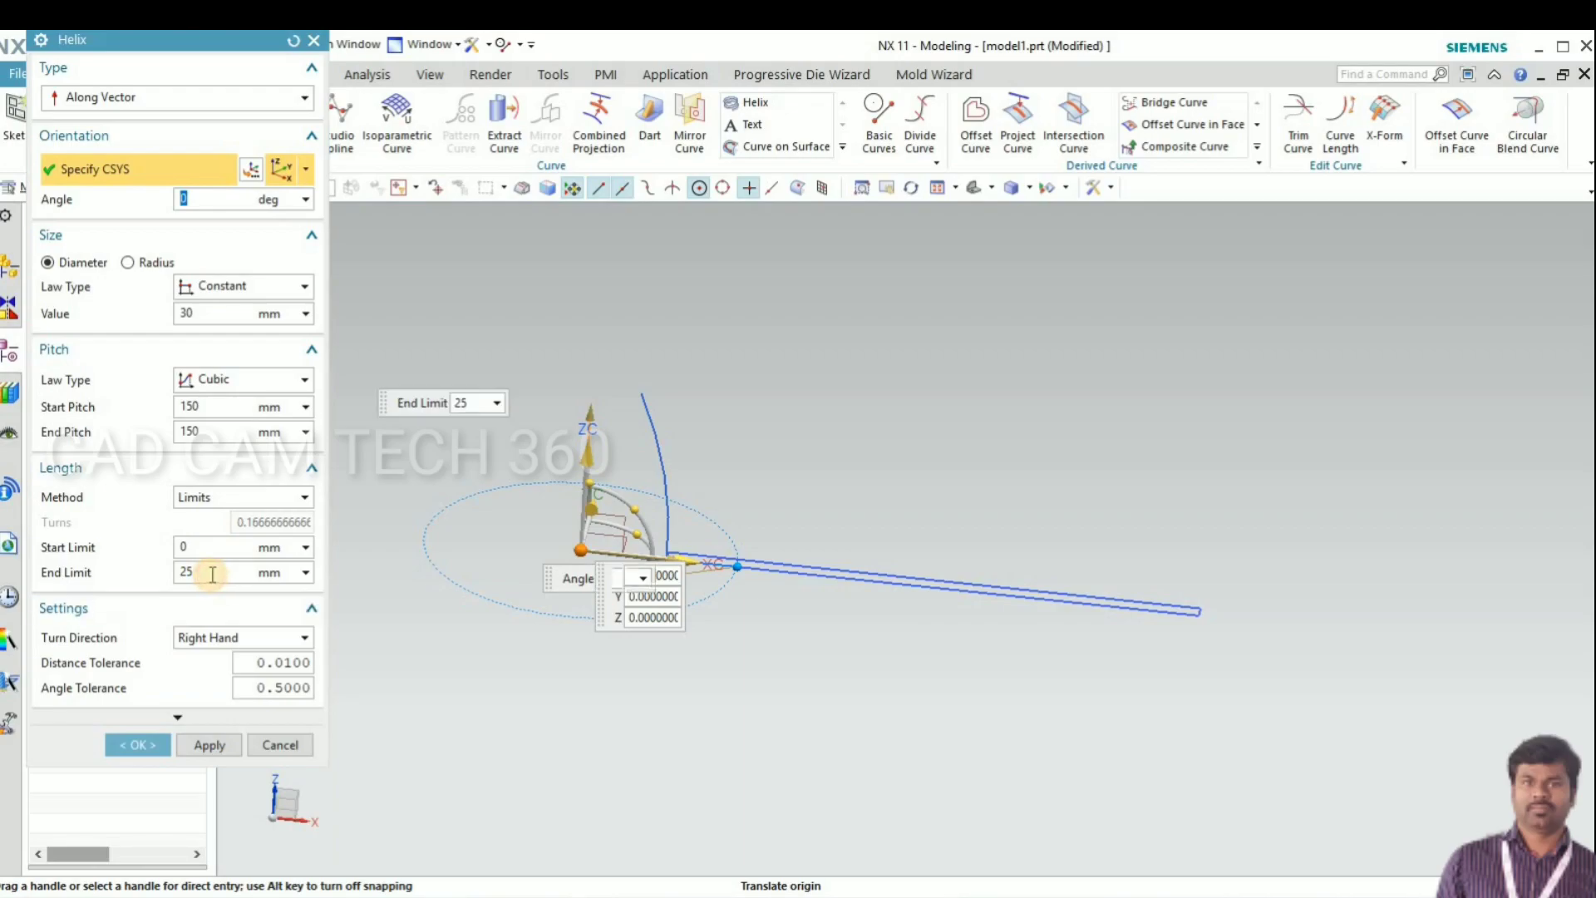
{"action": "left_click", "coordinate": [220, 311]}
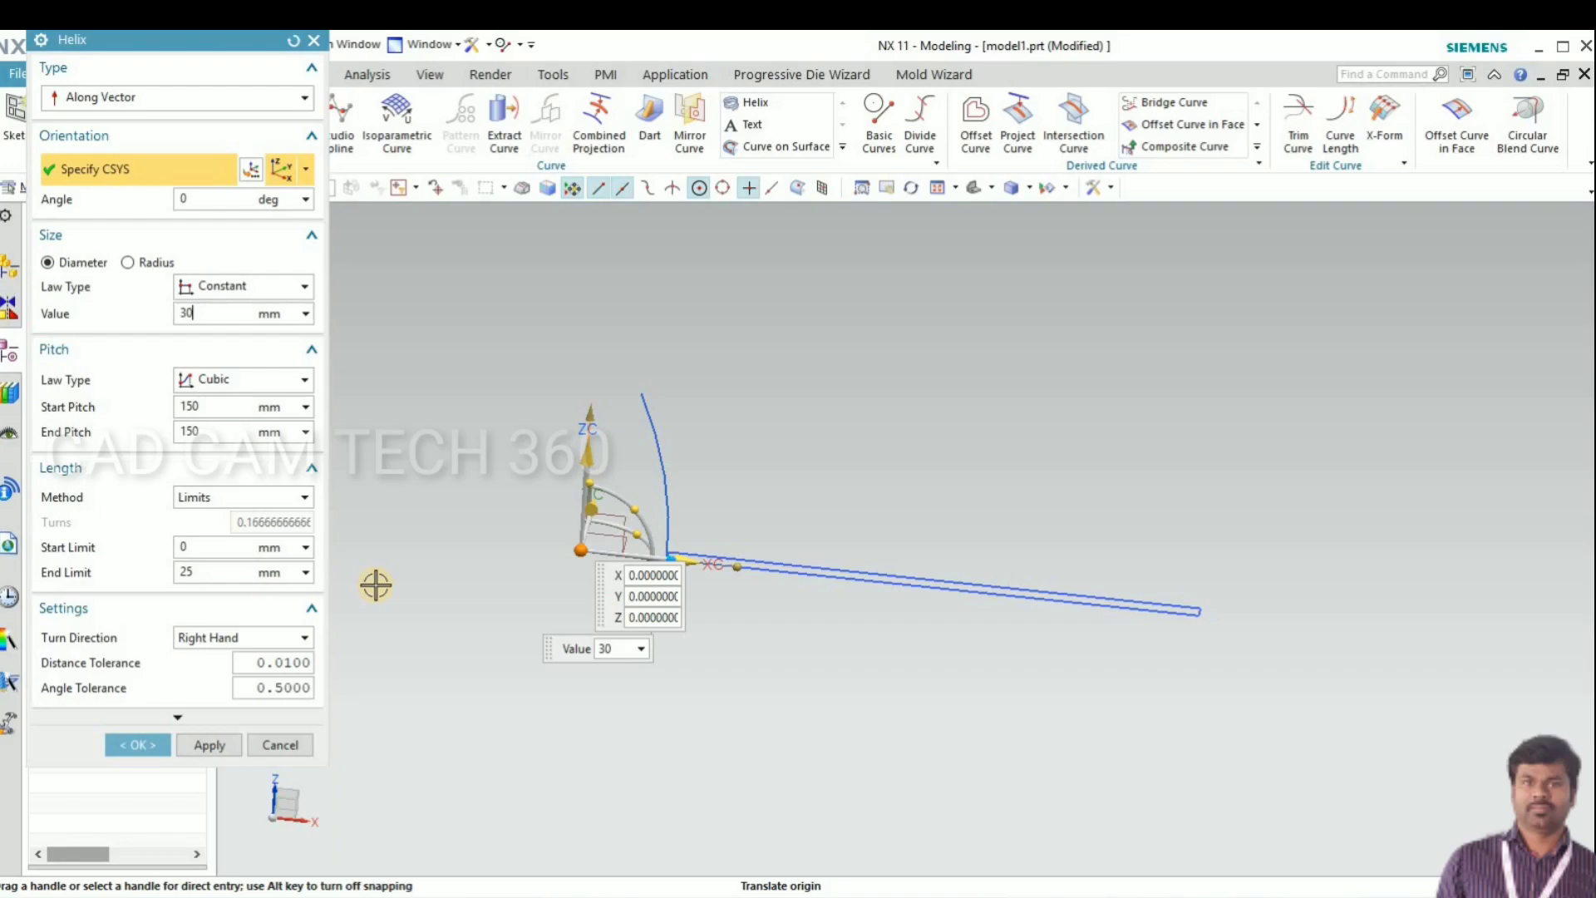
{"action": "middle_click_drag", "start_coordinate": [493, 558], "coordinate": [545, 570]}
{"action": "key", "text": "F8"}
{"action": "scroll", "coordinate": [661, 493], "scroll_direction": "up", "scroll_amount": 3}
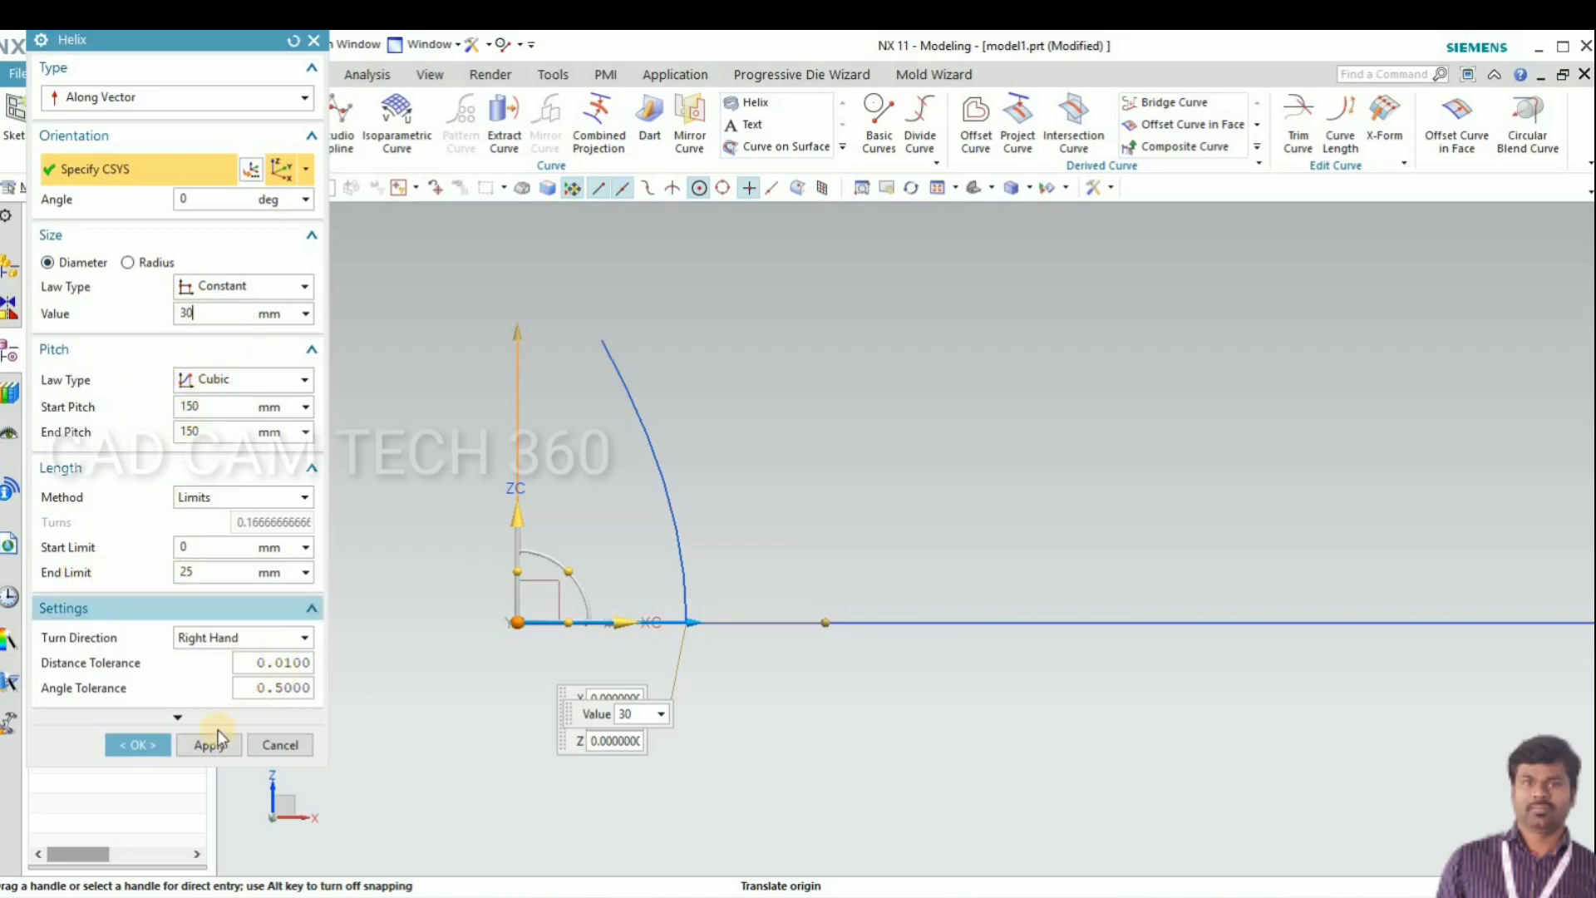
{"action": "left_click", "coordinate": [142, 743]}
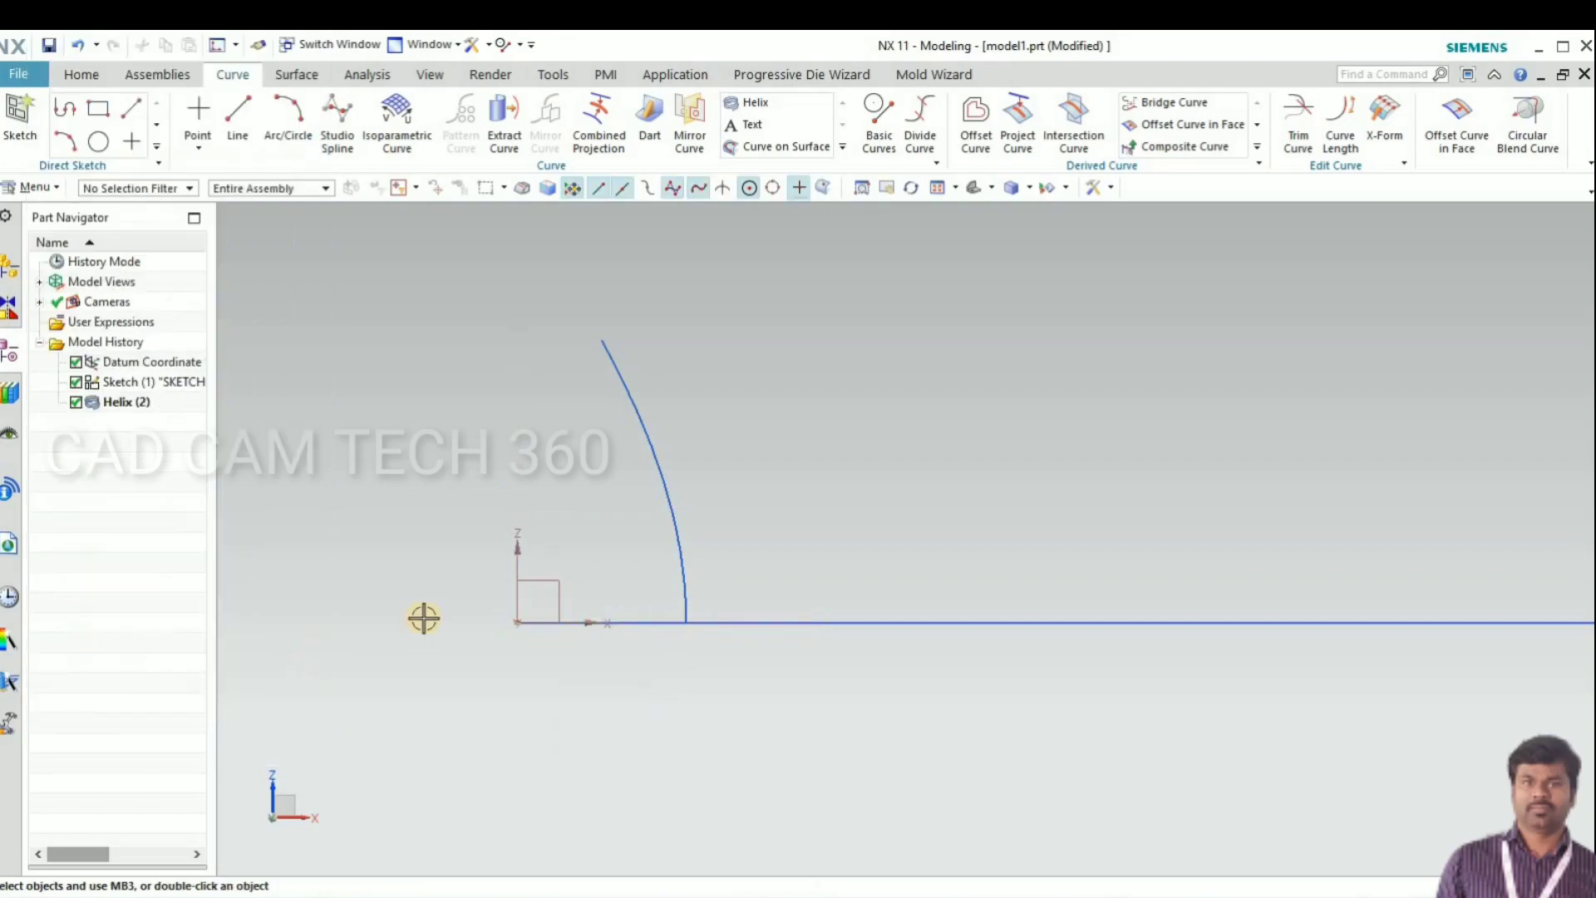
{"action": "middle_click_drag", "start_coordinate": [535, 705], "coordinate": [446, 445]}
{"action": "left_click", "coordinate": [298, 74]}
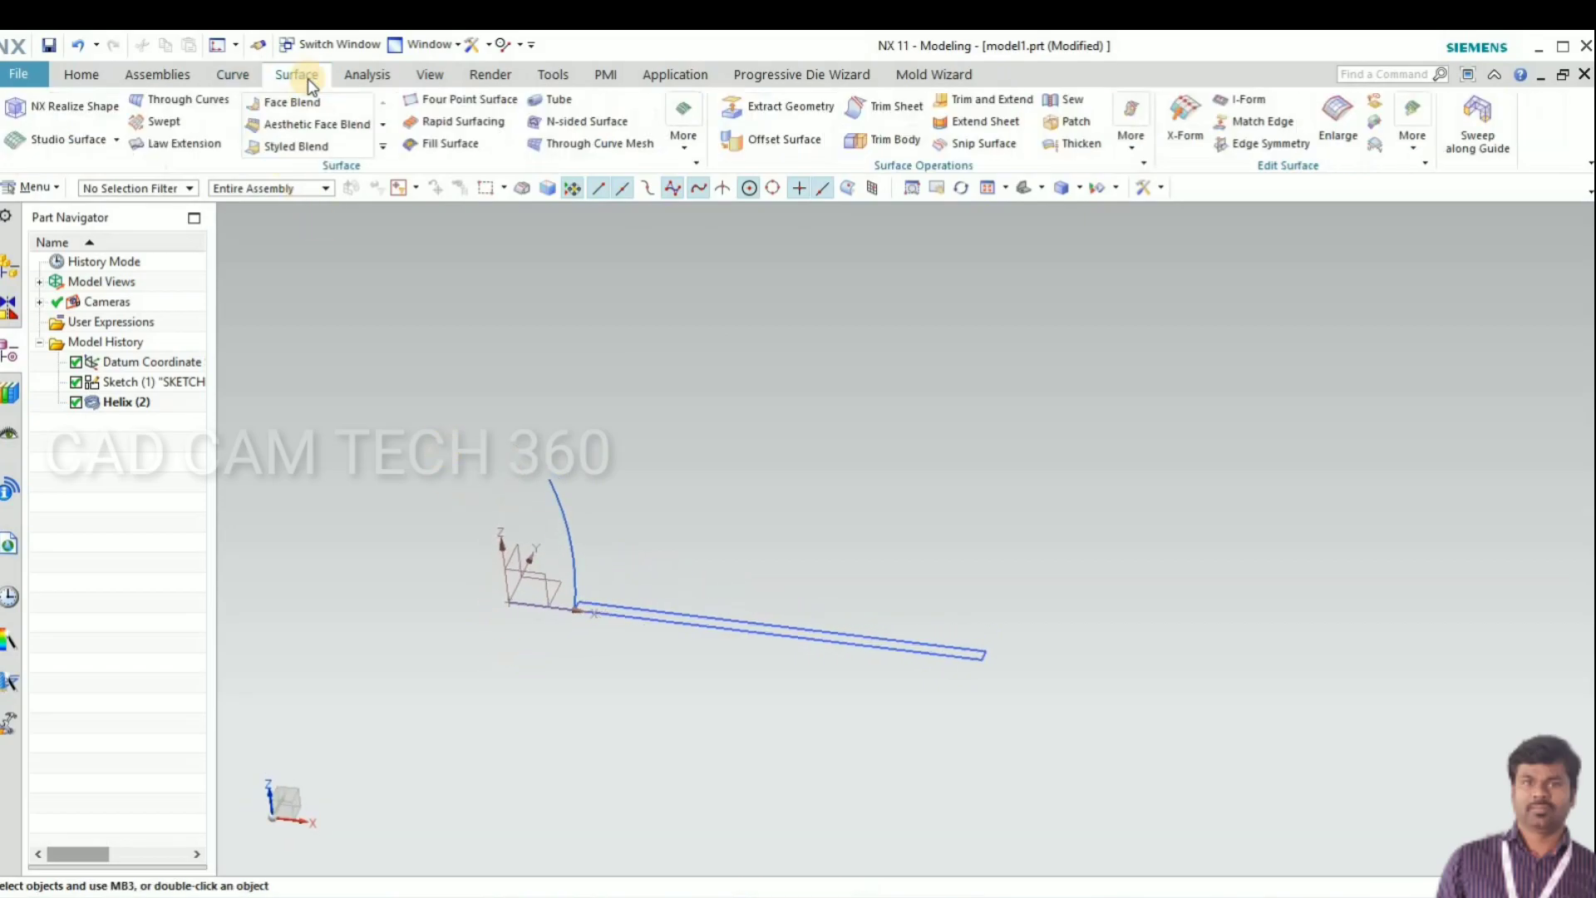
{"action": "left_click", "coordinate": [160, 120]}
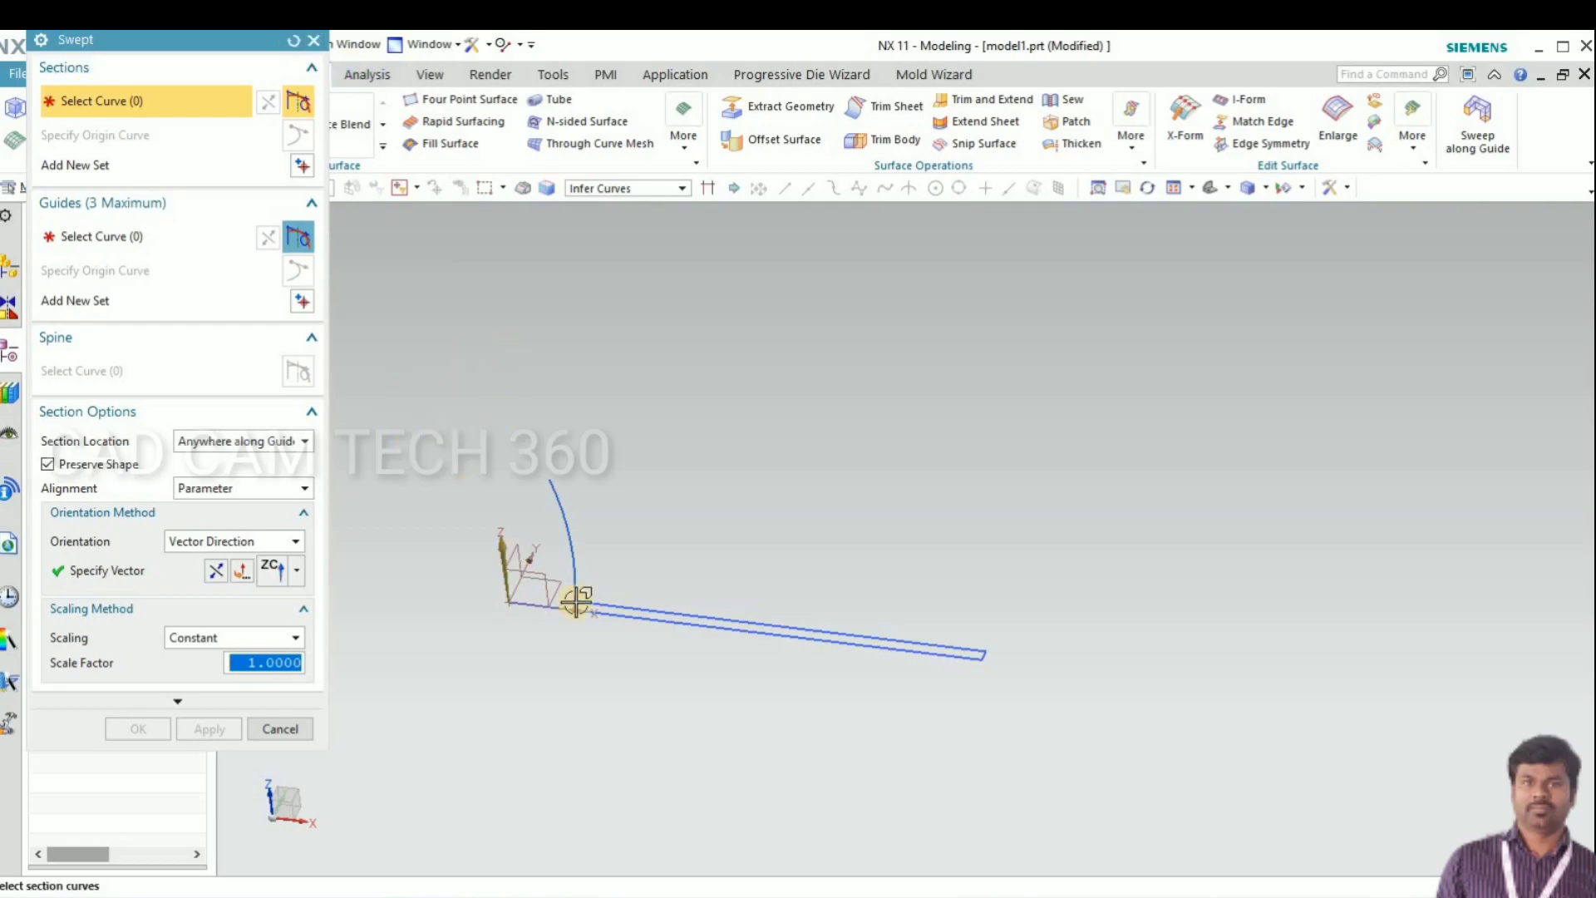
{"action": "scroll", "coordinate": [582, 611], "scroll_direction": "up", "scroll_amount": 5}
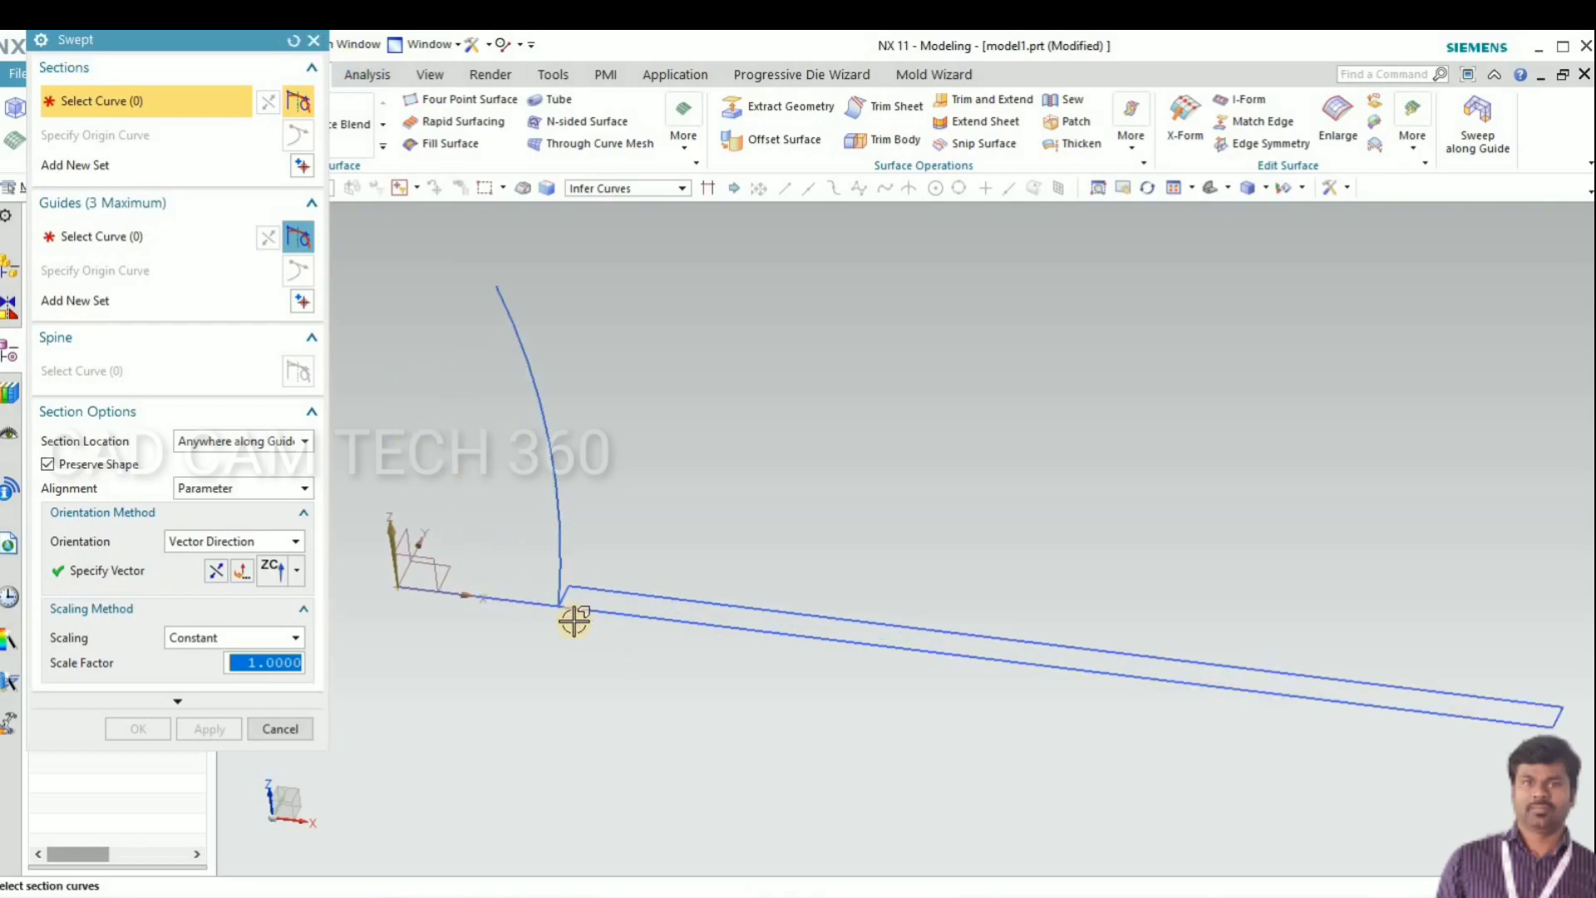
{"action": "left_click", "coordinate": [623, 188]}
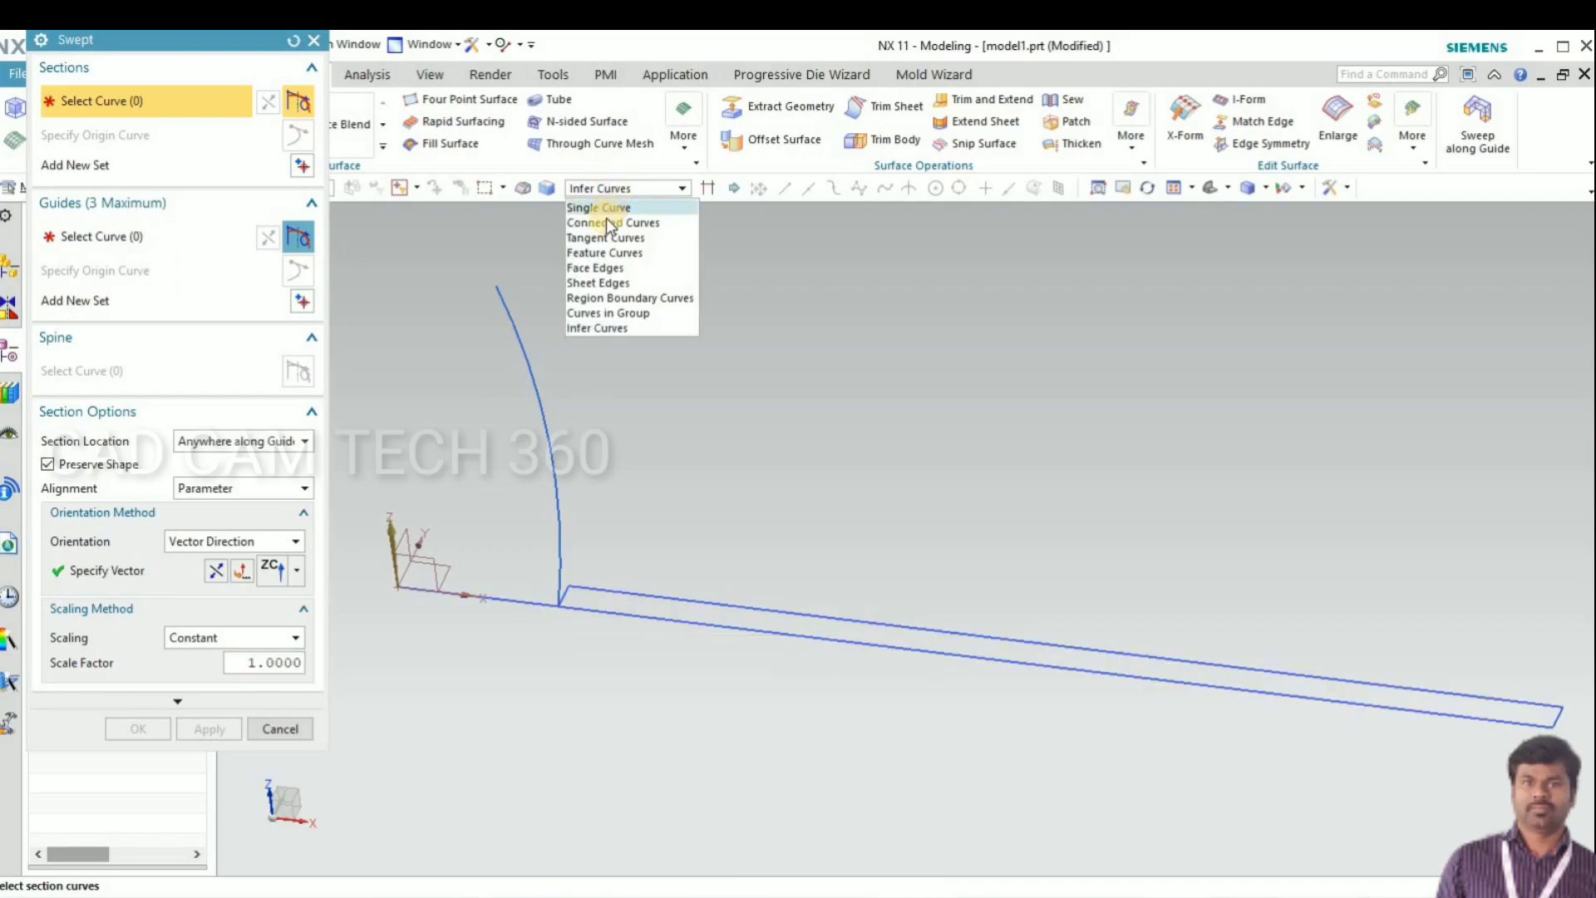
{"action": "left_click", "coordinate": [606, 207]}
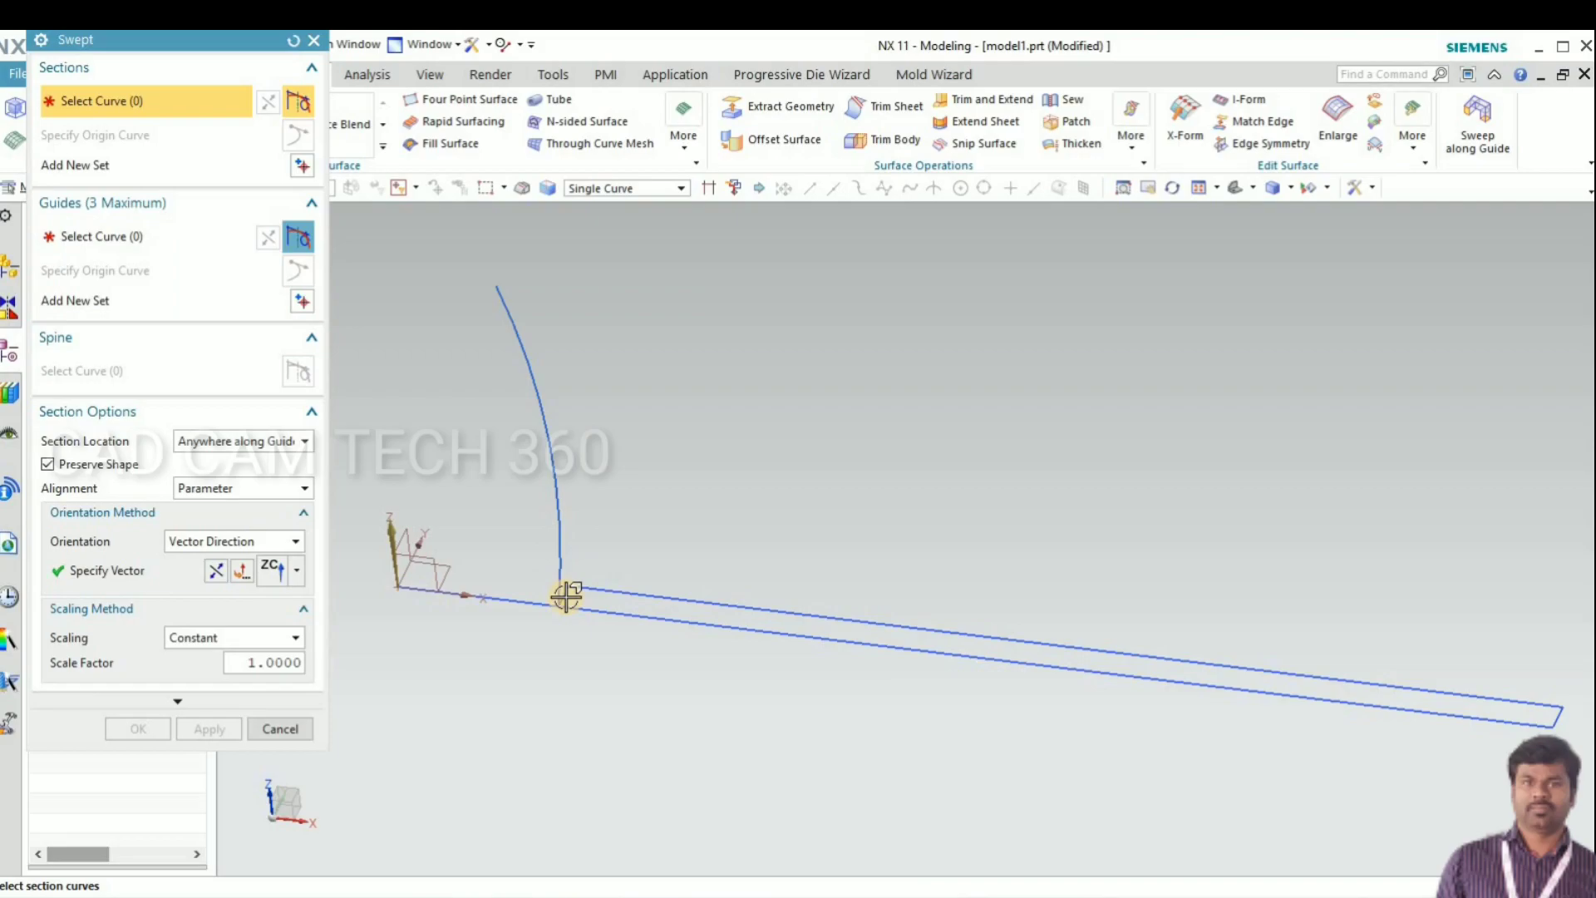
{"action": "scroll", "coordinate": [563, 598], "scroll_direction": "up", "scroll_amount": 3}
{"action": "left_click", "coordinate": [616, 571]}
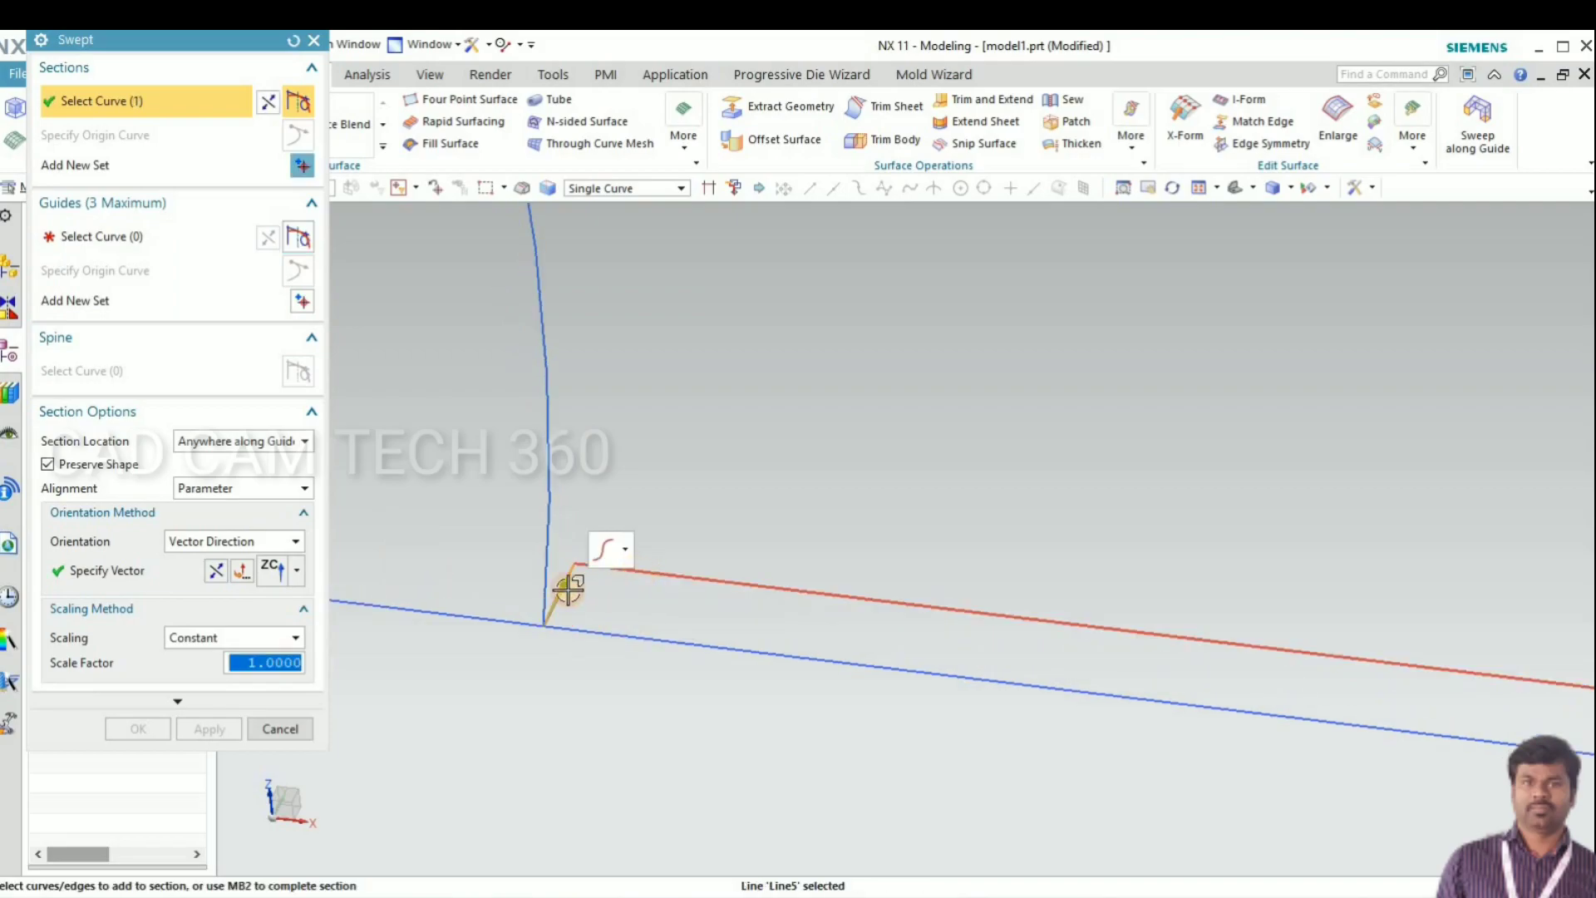
{"action": "left_click", "coordinate": [983, 623]}
{"action": "middle_click_drag", "start_coordinate": [641, 538], "coordinate": [1219, 620]}
{"action": "scroll", "coordinate": [1219, 620], "scroll_direction": "up", "scroll_amount": 2}
{"action": "left_click", "coordinate": [1113, 595]}
{"action": "left_click", "coordinate": [1174, 582]}
{"action": "middle_click_drag", "start_coordinate": [816, 606], "coordinate": [570, 566]}
{"action": "scroll", "coordinate": [680, 631], "scroll_direction": "up", "scroll_amount": 2}
{"action": "middle_click", "coordinate": [680, 632]}
{"action": "scroll", "coordinate": [680, 632], "scroll_direction": "down", "scroll_amount": 2}
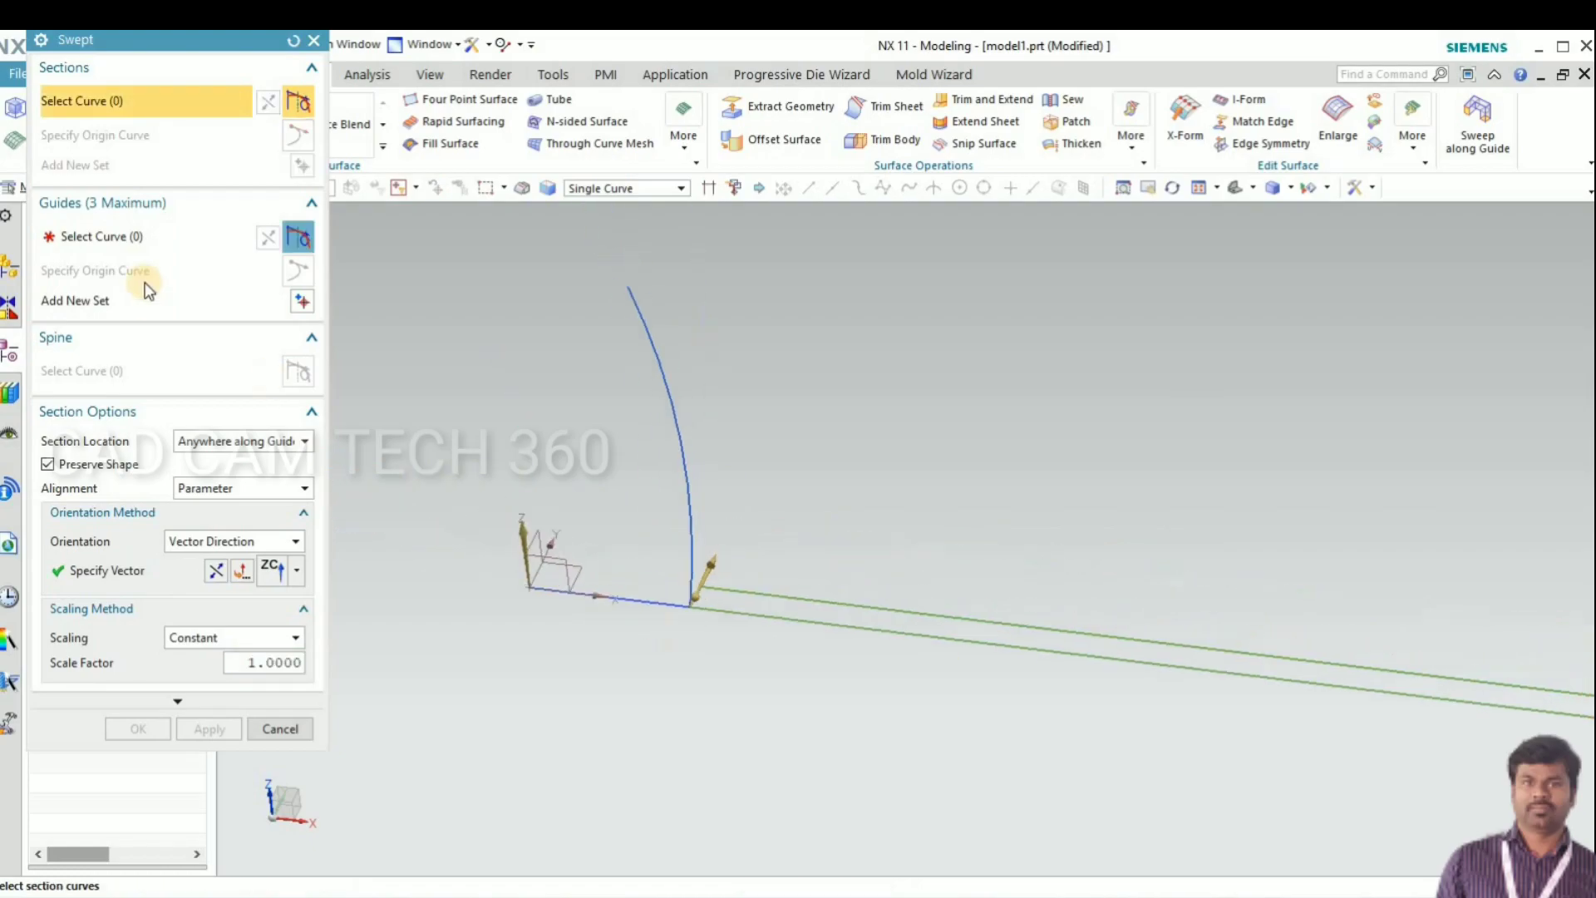
{"action": "left_click", "coordinate": [111, 236]}
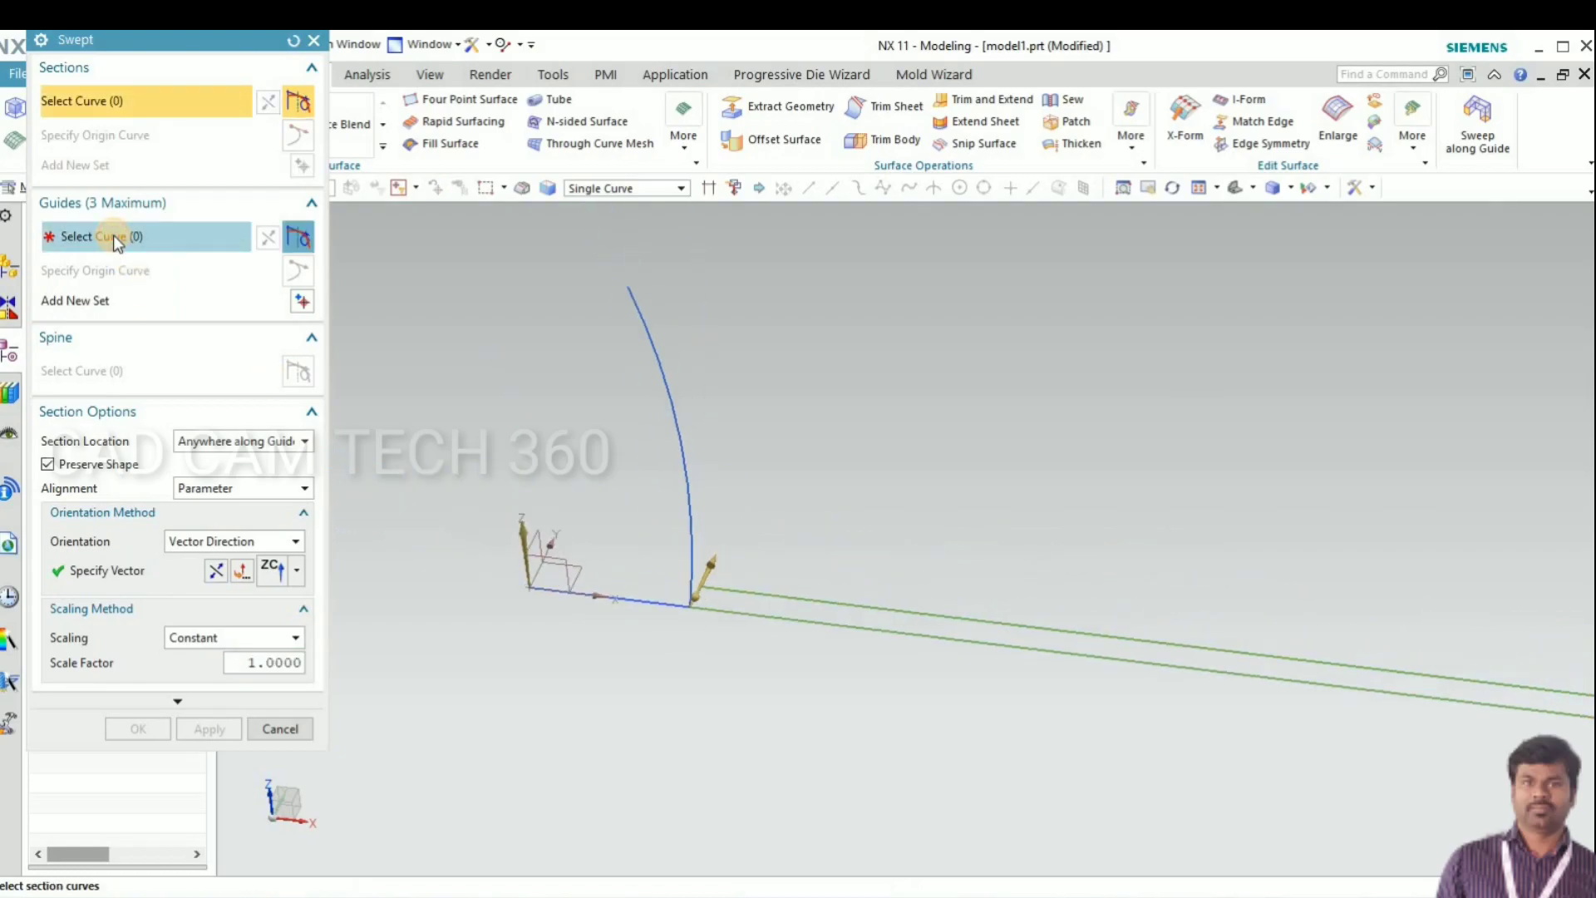
{"action": "left_click", "coordinate": [693, 563]}
{"action": "scroll", "coordinate": [571, 570], "scroll_direction": "down", "scroll_amount": 2}
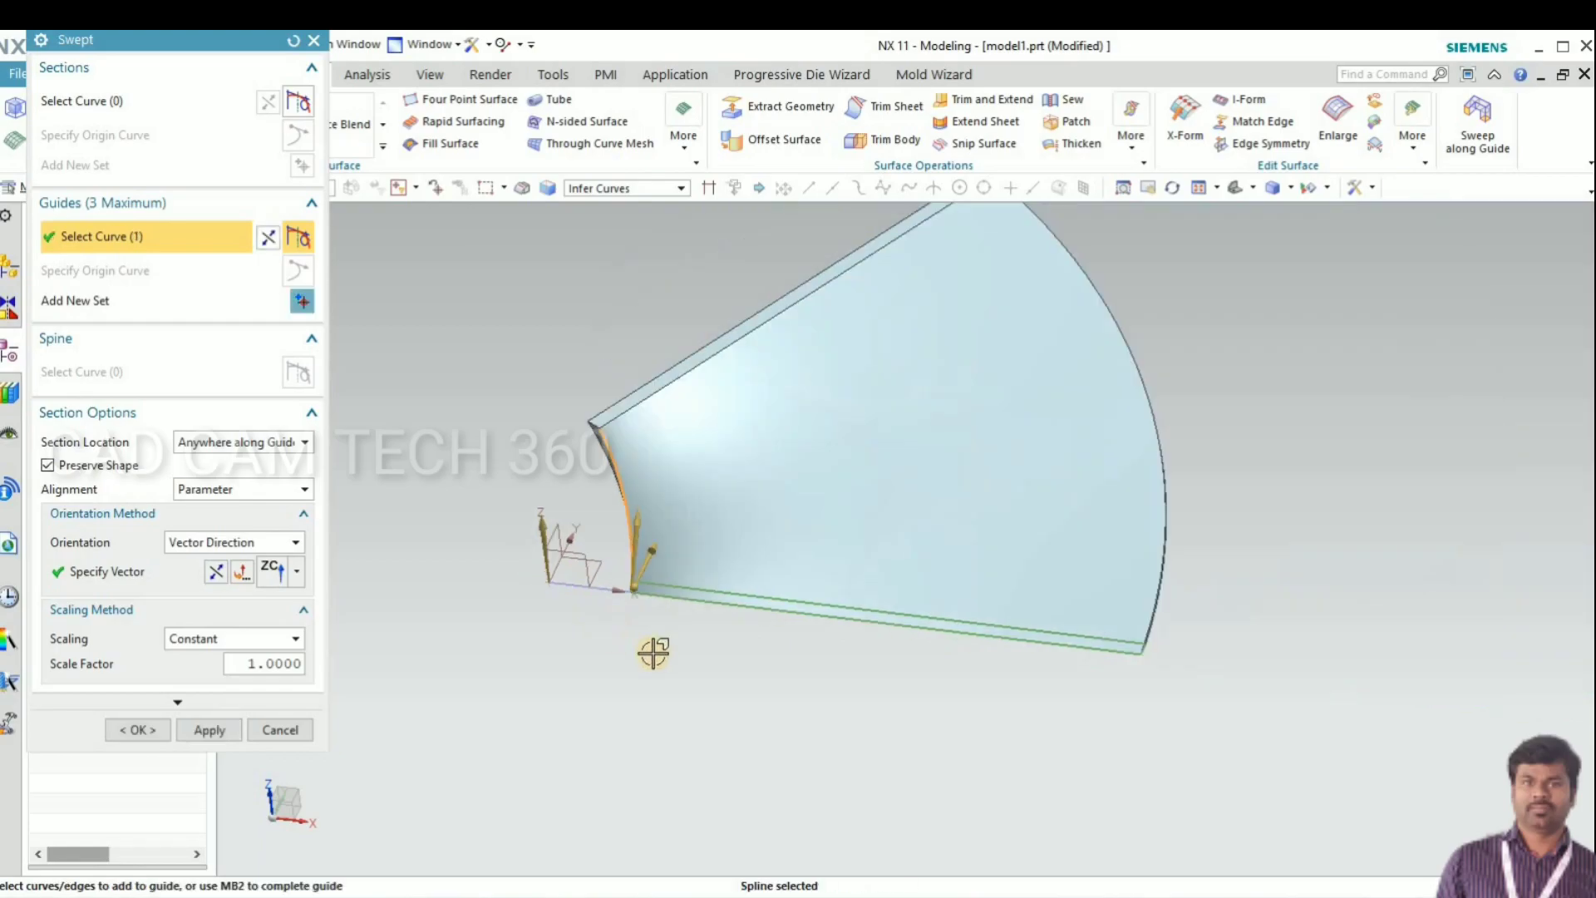
{"action": "middle_click_drag", "start_coordinate": [652, 652], "coordinate": [847, 568]}
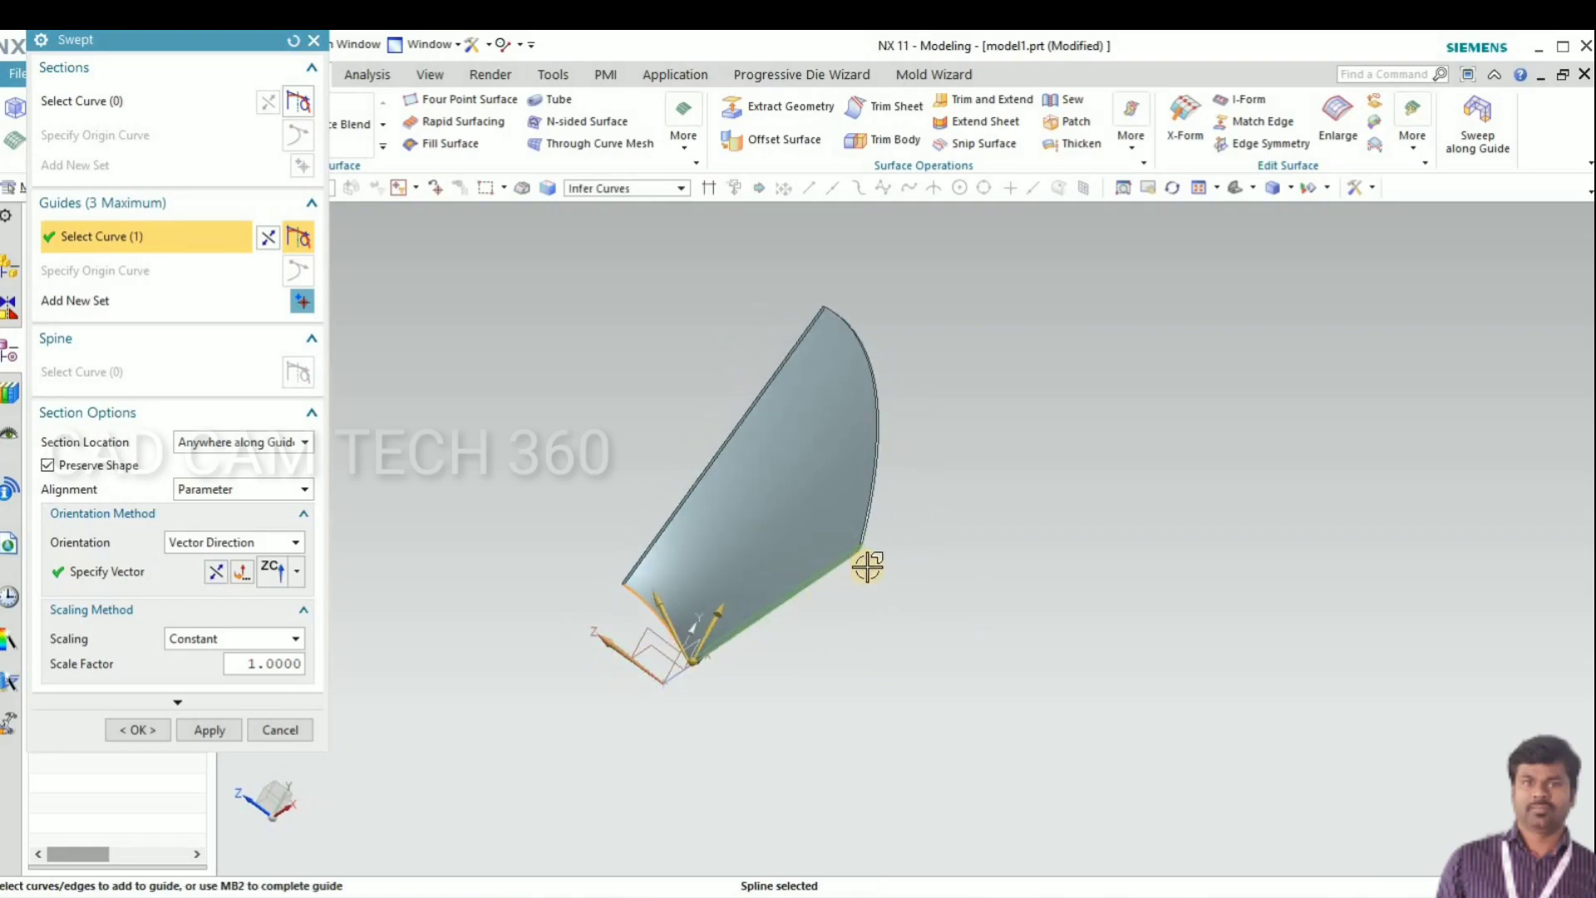
{"action": "scroll", "coordinate": [867, 566], "scroll_direction": "up", "scroll_amount": 3}
{"action": "scroll", "coordinate": [820, 611], "scroll_direction": "down", "scroll_amount": 3}
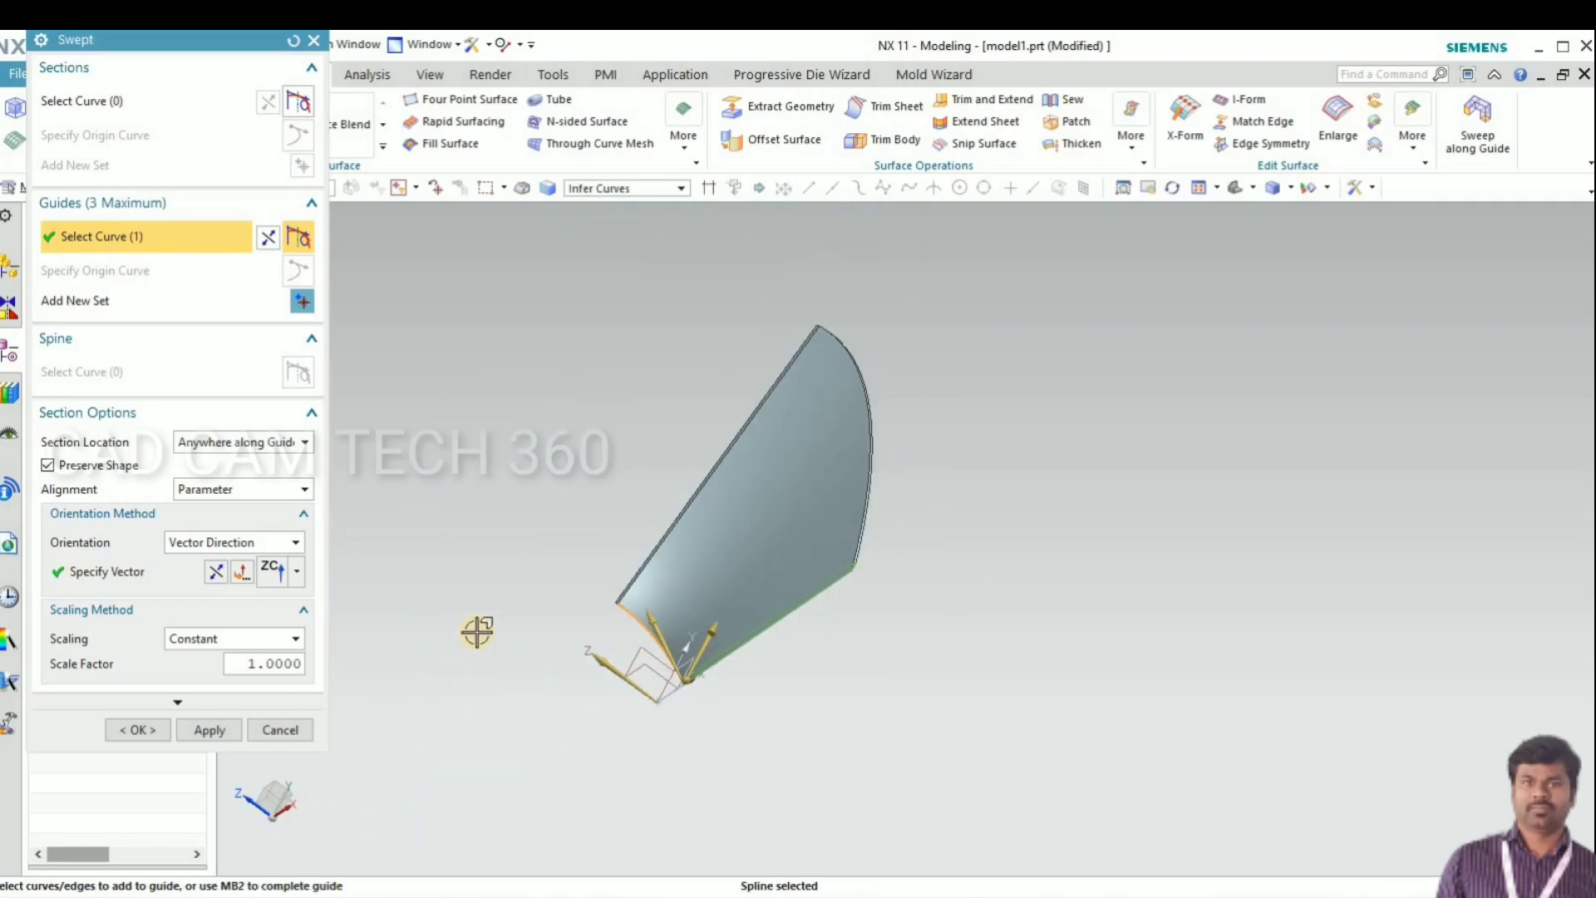
{"action": "middle_click_drag", "start_coordinate": [542, 697], "coordinate": [588, 713]}
{"action": "left_click", "coordinate": [293, 729]}
Step: Start a new sketch on the default sketch plane
{"action": "key", "text": "ctrl+alt+t"}
{"action": "scroll", "coordinate": [628, 672], "scroll_direction": "up", "scroll_amount": 3}
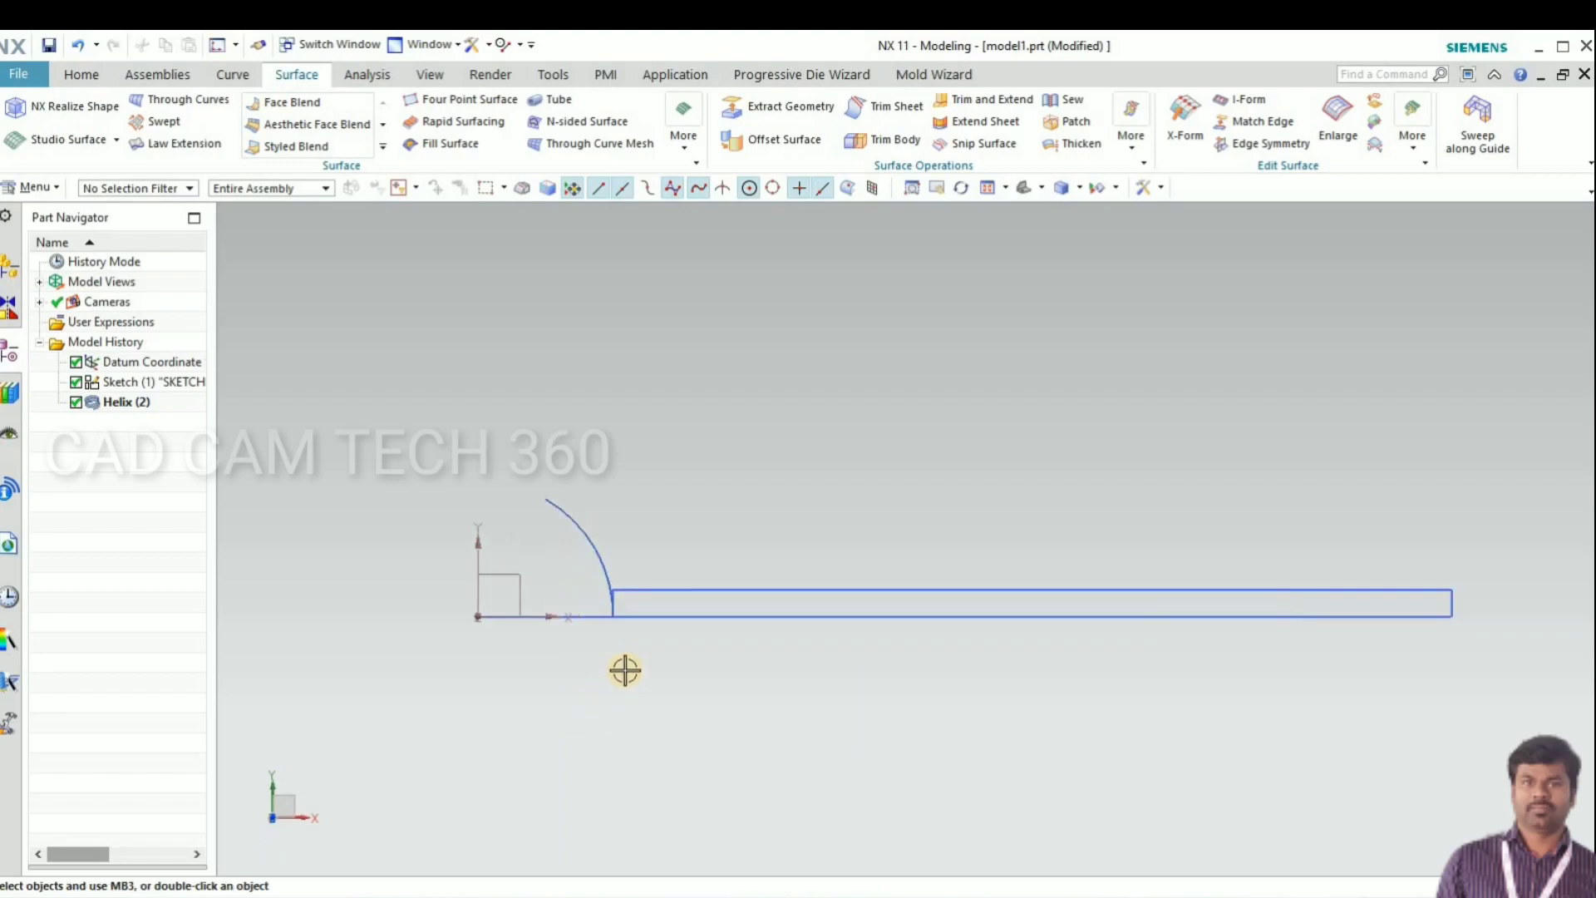
{"action": "mouse_move", "coordinate": [606, 613]}
{"action": "middle_mouse_down"}
{"action": "mouse_move", "coordinate": [600, 567]}
{"action": "mouse_move", "coordinate": [543, 571]}
{"action": "middle_mouse_up"}
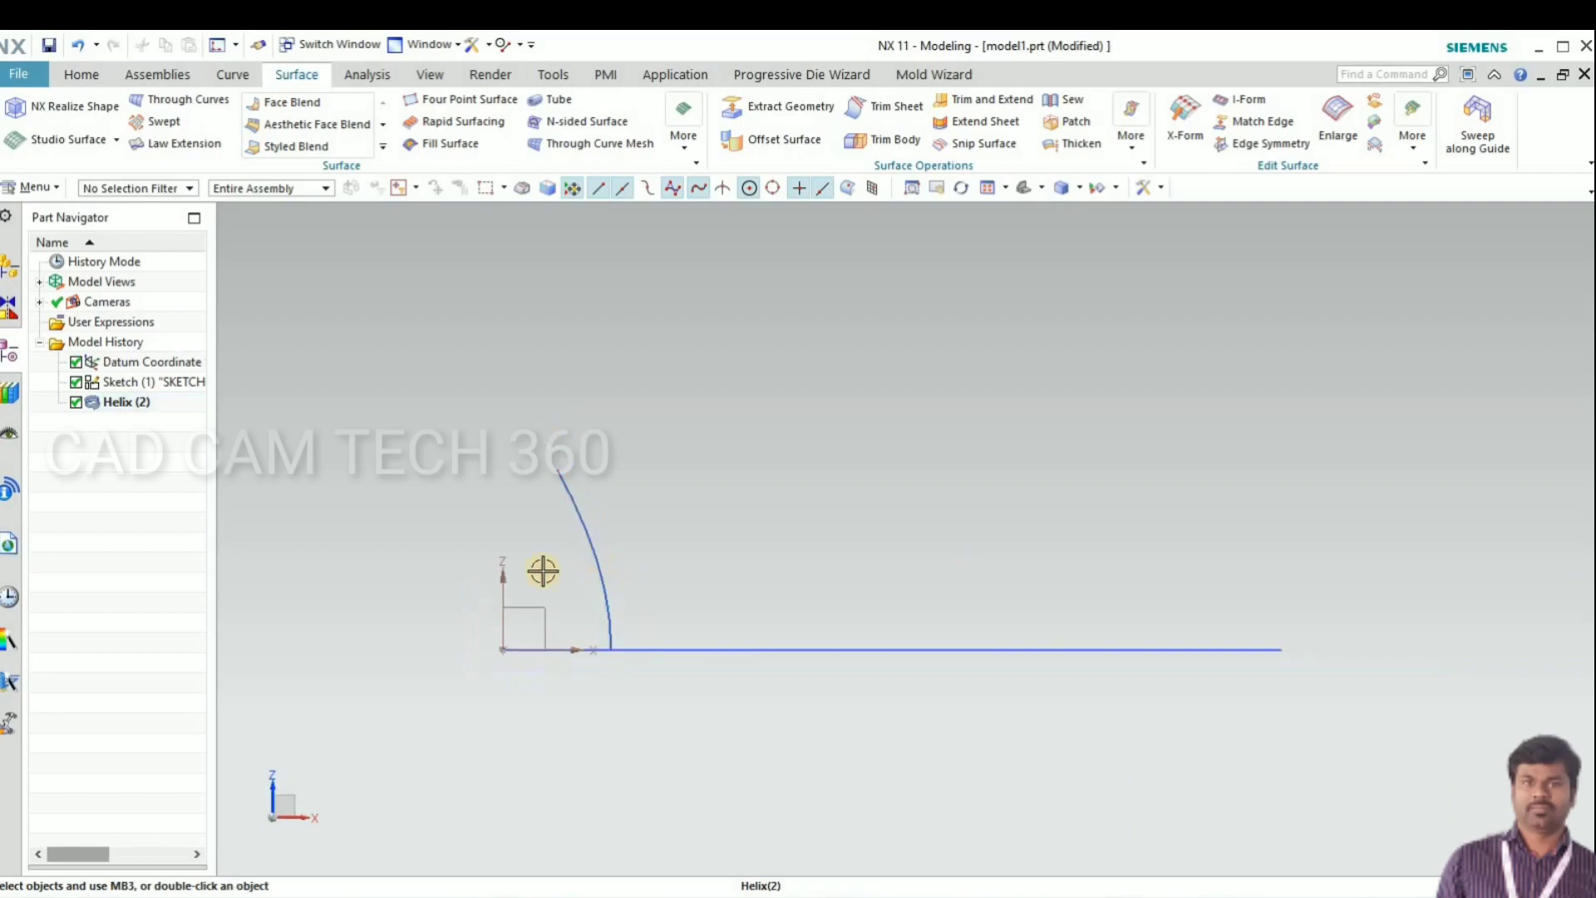
{"action": "left_click", "coordinate": [80, 74]}
{"action": "left_click", "coordinate": [21, 115]}
{"action": "left_click", "coordinate": [200, 293]}
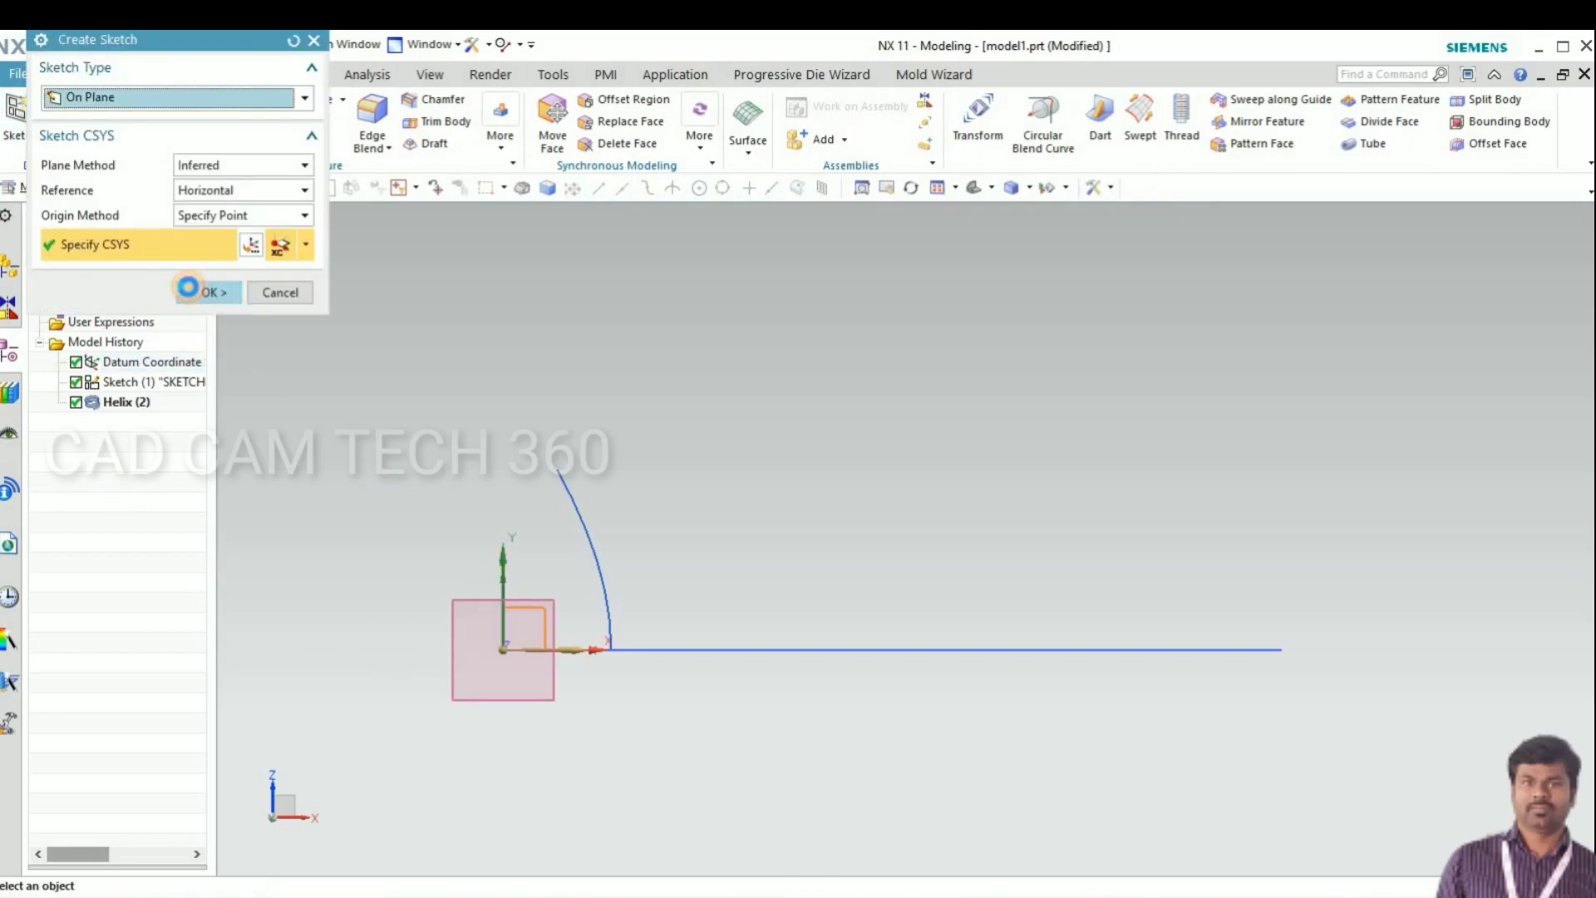
Step: Draw a thin 93-wide rectangle cornered at the helix end, then finish Sketch (3)
{"action": "left_click", "coordinate": [165, 102]}
{"action": "scroll", "coordinate": [588, 595], "scroll_direction": "down", "scroll_amount": 3}
{"action": "scroll", "coordinate": [482, 499], "scroll_direction": "up", "scroll_amount": 5}
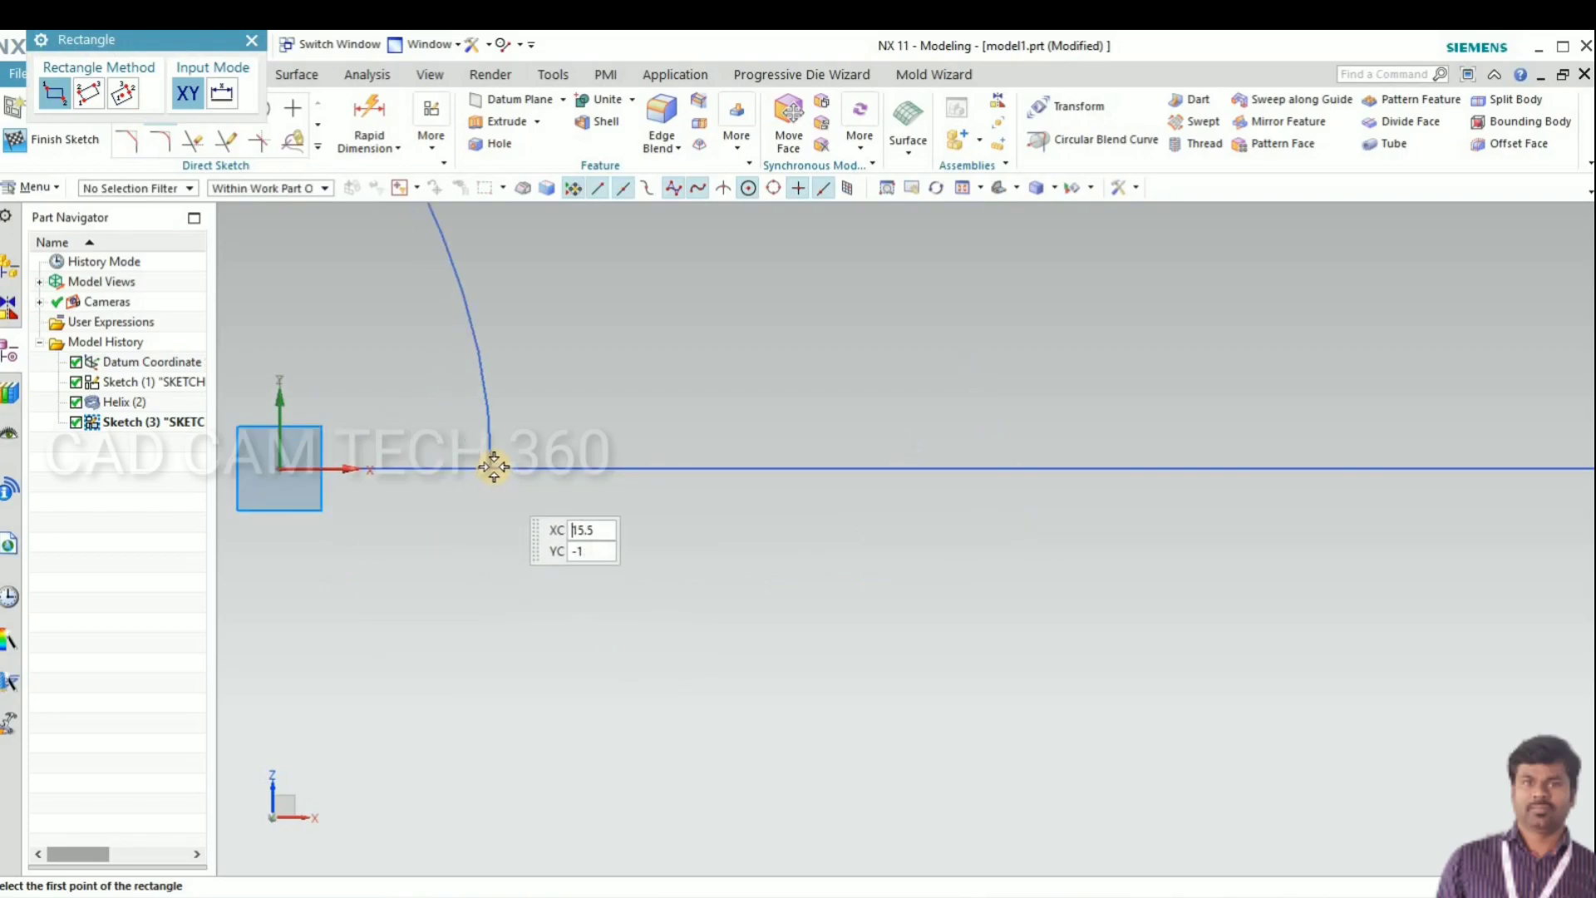
{"action": "left_click", "coordinate": [488, 468]}
{"action": "scroll", "coordinate": [399, 645], "scroll_direction": "down", "scroll_amount": 3}
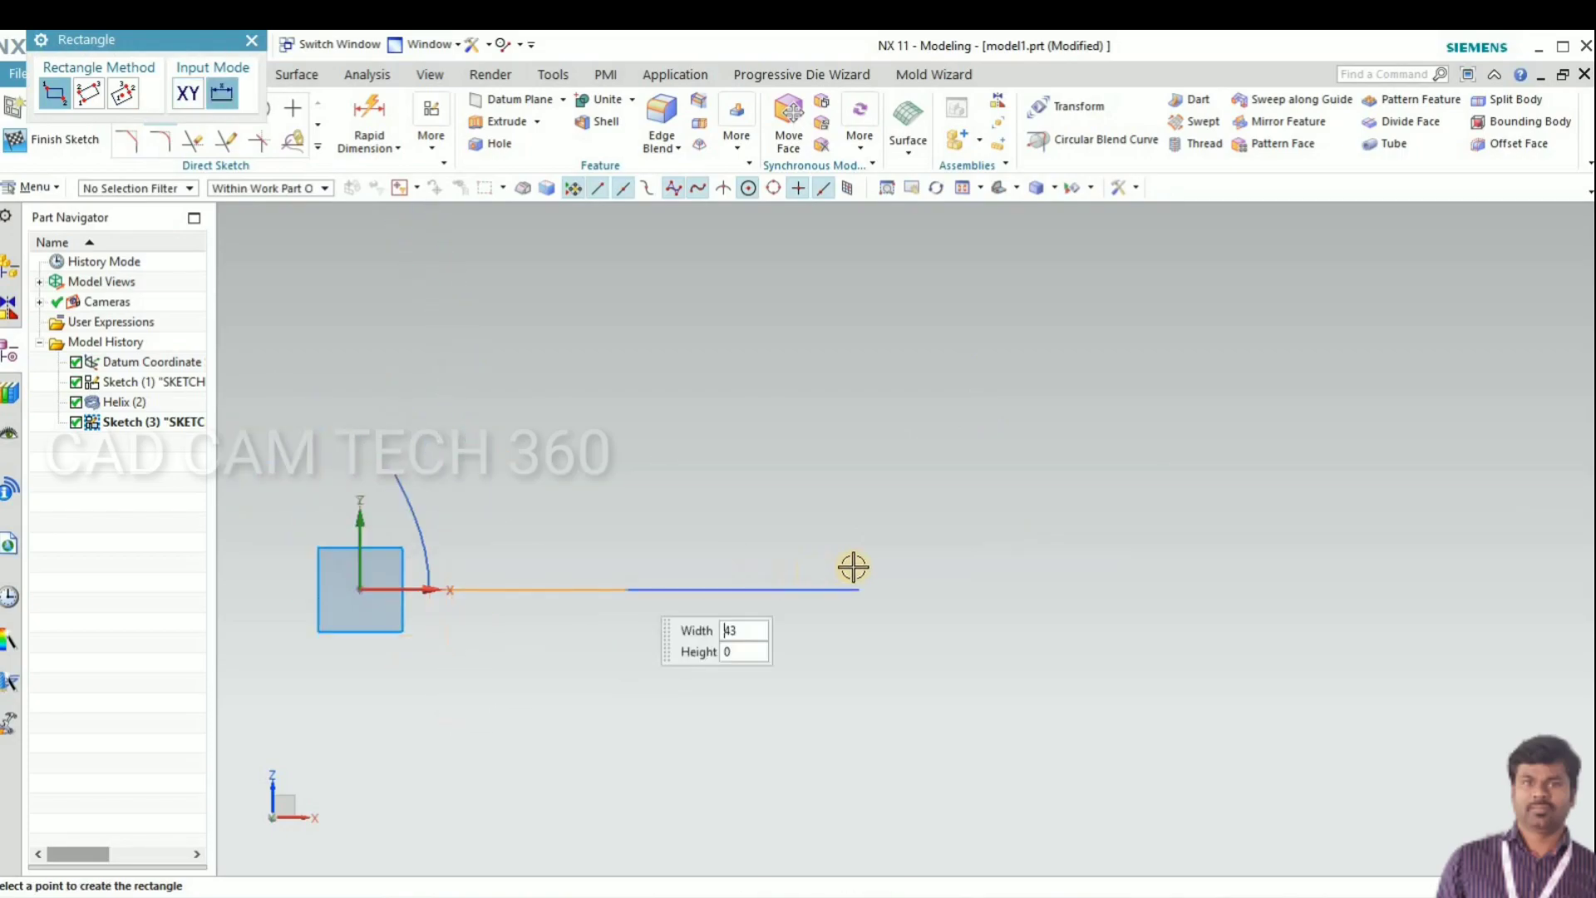
{"action": "scroll", "coordinate": [894, 582], "scroll_direction": "up", "scroll_amount": 5}
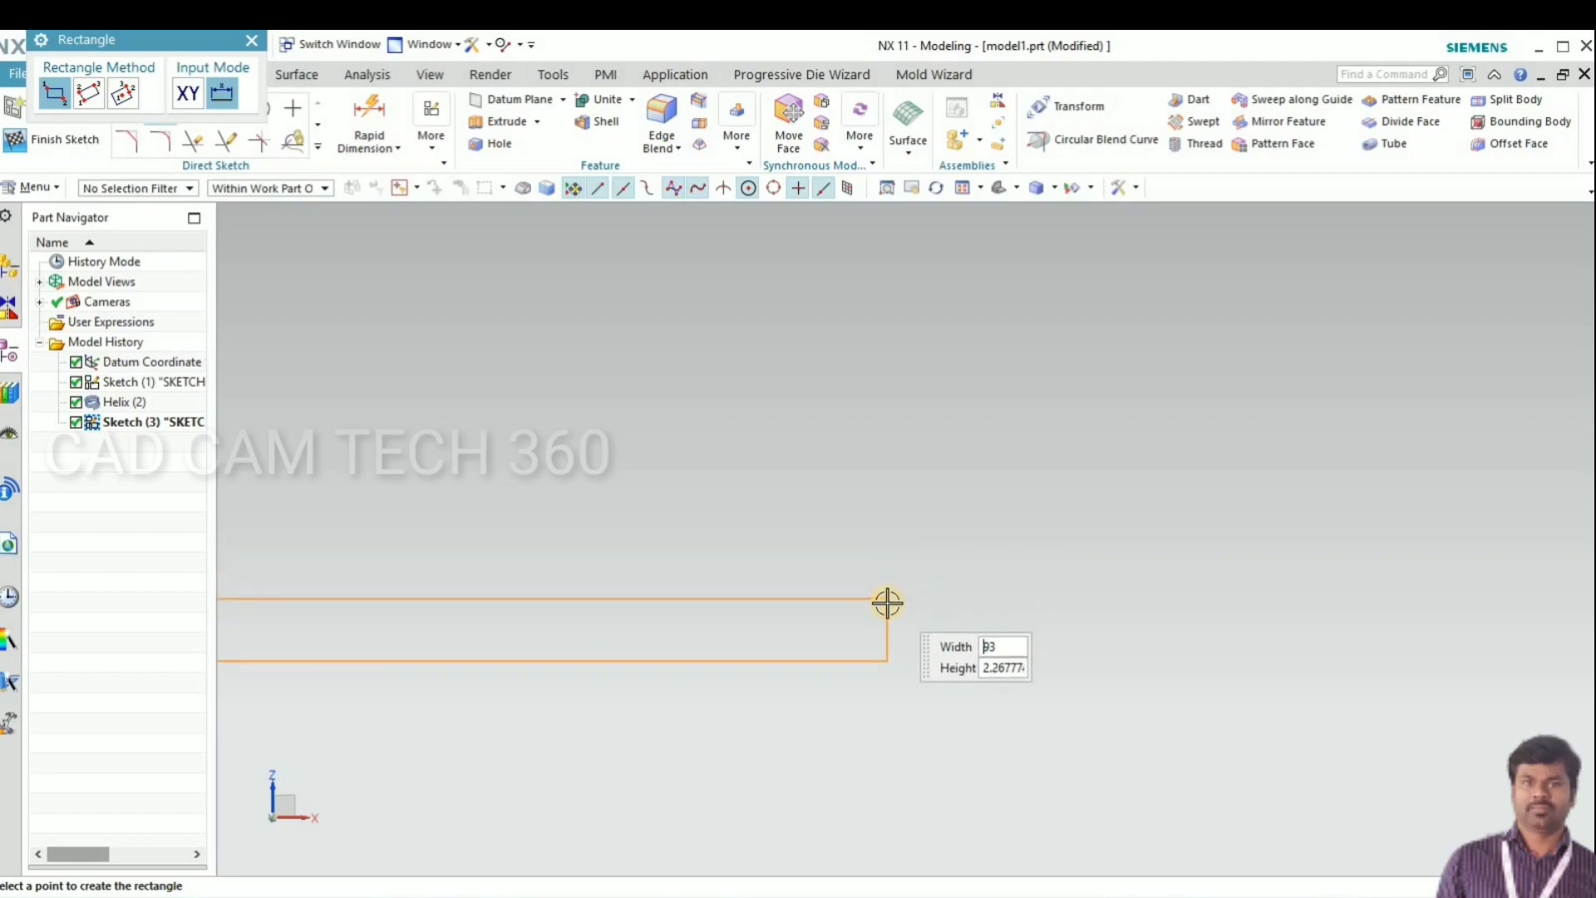
{"action": "left_click", "coordinate": [1057, 596]}
{"action": "scroll", "coordinate": [1055, 599], "scroll_direction": "down", "scroll_amount": 5}
{"action": "key", "text": "Escape"}
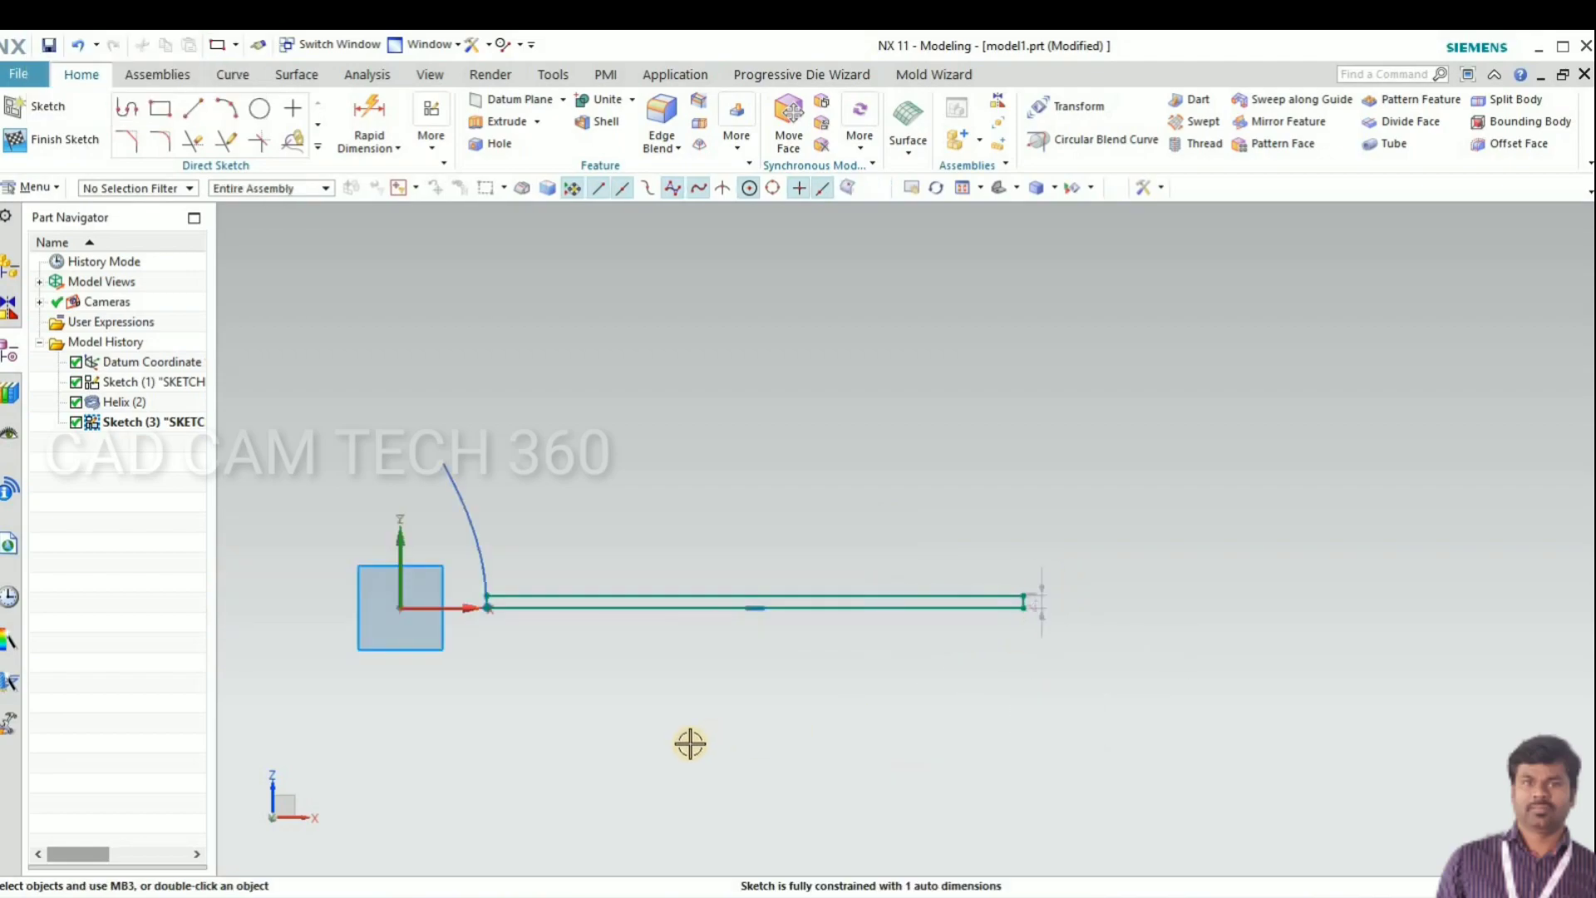
{"action": "key", "text": "ctrl+q"}
{"action": "mouse_move", "coordinate": [563, 648]}
{"action": "middle_mouse_down"}
{"action": "mouse_move", "coordinate": [577, 673]}
{"action": "mouse_move", "coordinate": [406, 584]}
{"action": "middle_mouse_up"}
{"action": "scroll", "coordinate": [392, 506], "scroll_direction": "up", "scroll_amount": 3}
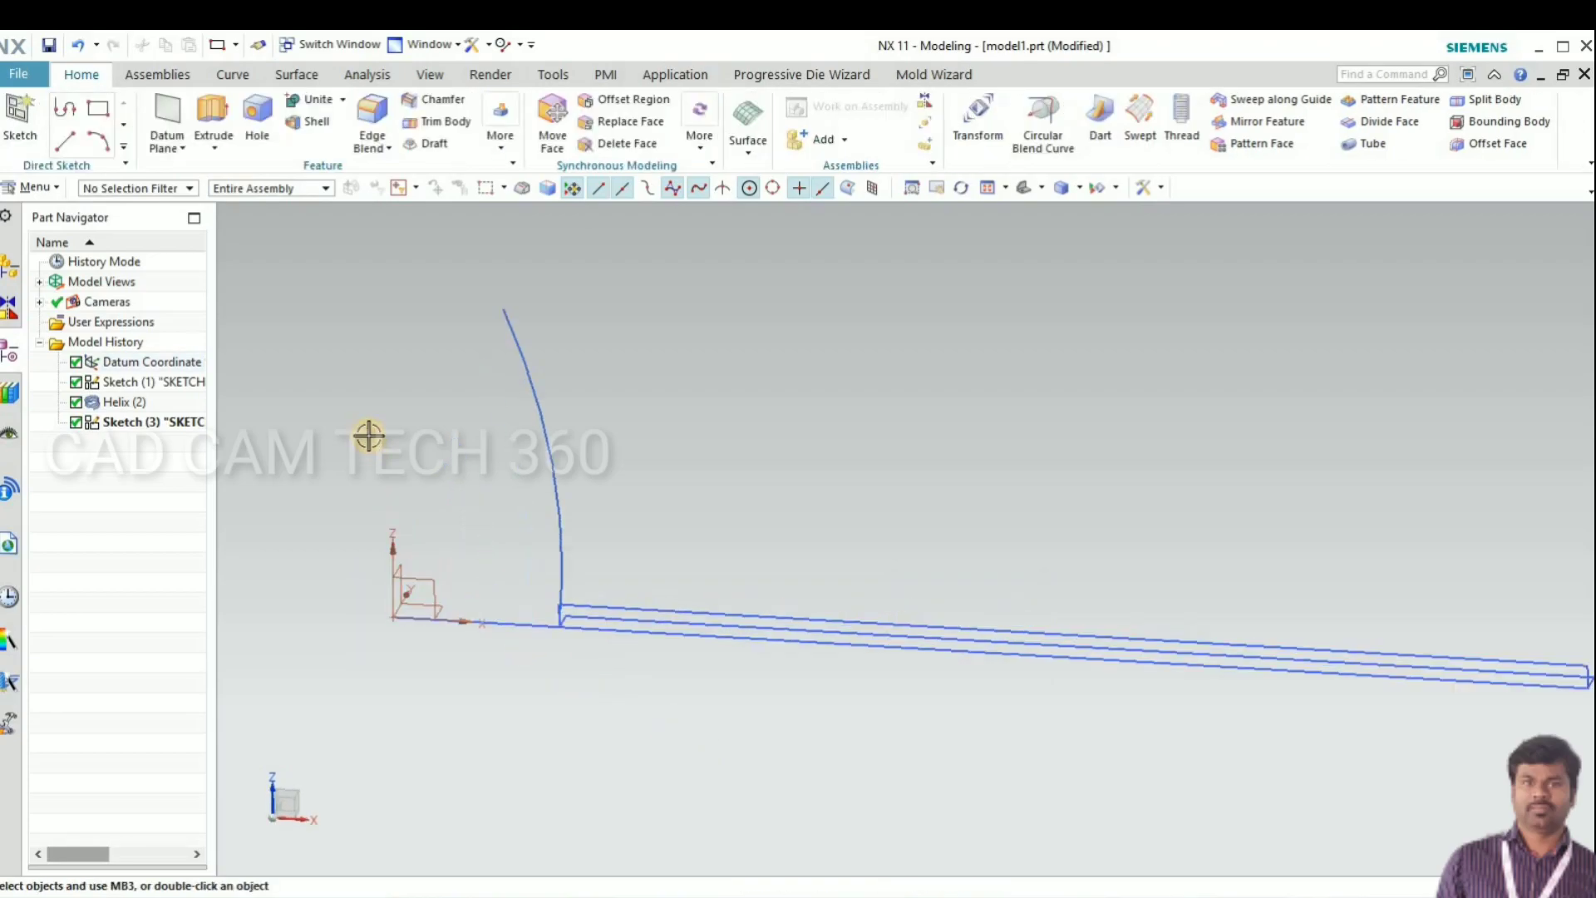
Step: Sweep the rectangle's lines along the helix arc guide to create the Swept (4) blade
{"action": "left_click", "coordinate": [297, 74]}
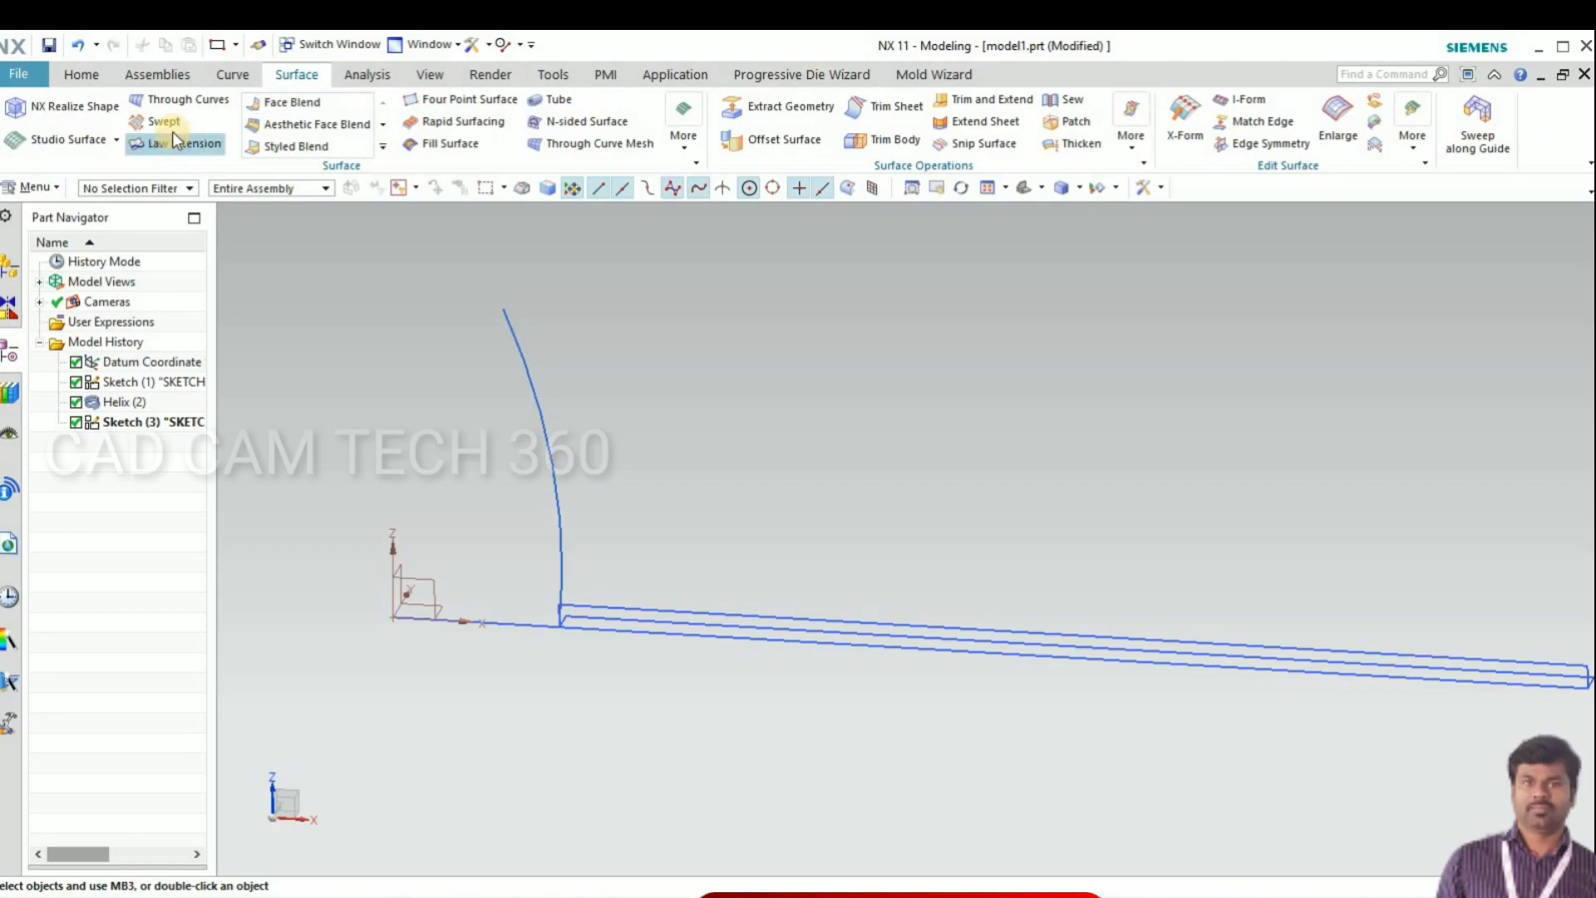
{"action": "left_click", "coordinate": [168, 121]}
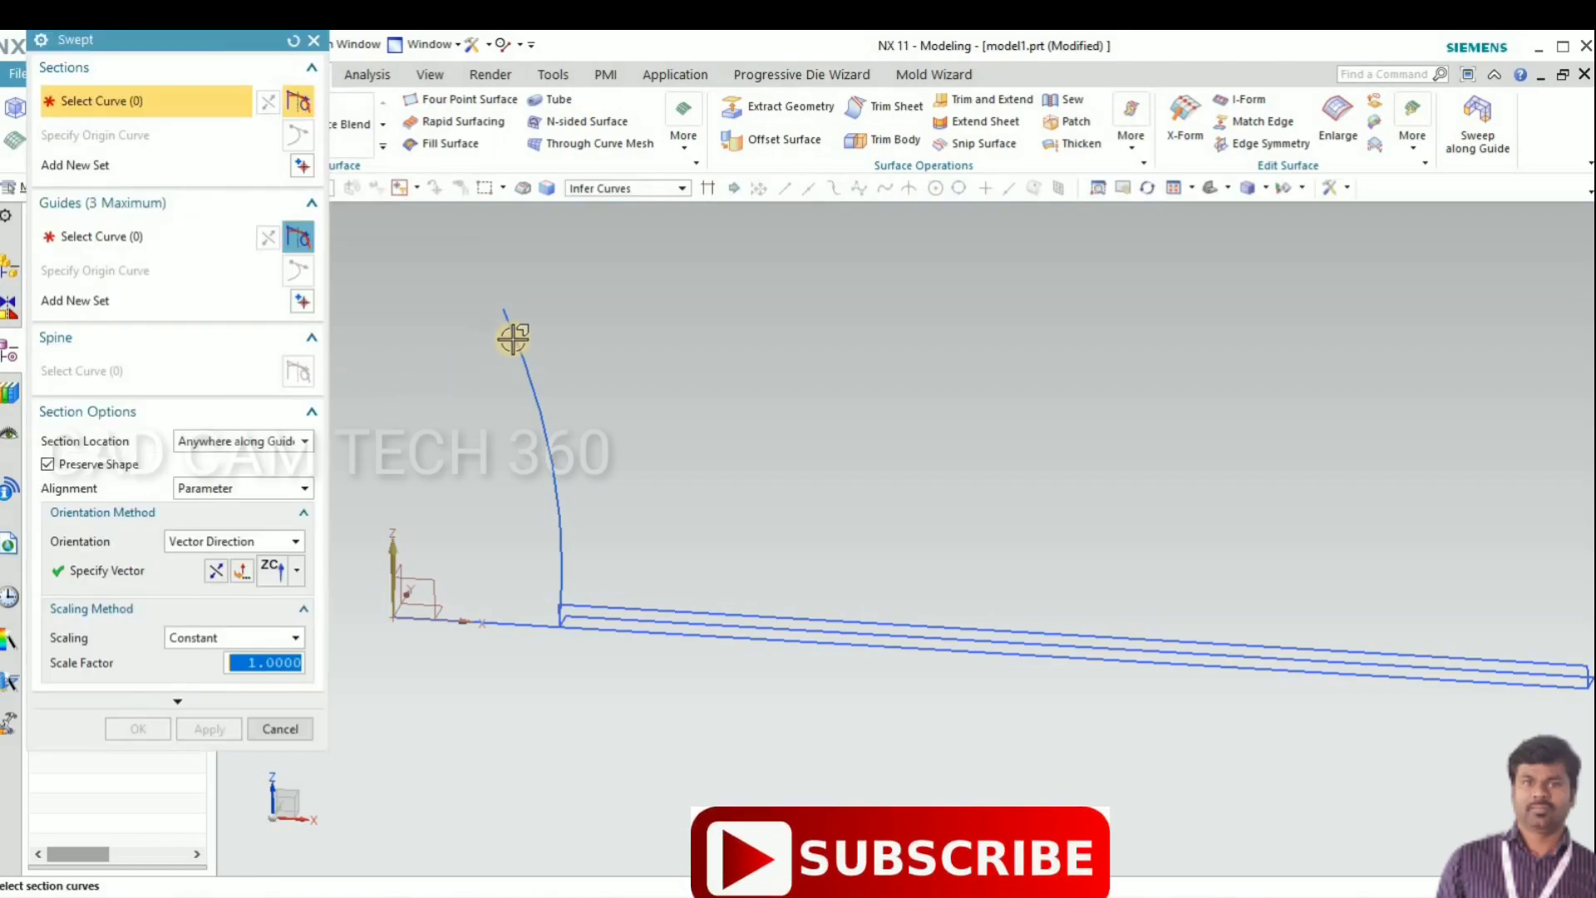
{"action": "middle_click_drag", "start_coordinate": [641, 460], "coordinate": [647, 470]}
{"action": "left_click", "coordinate": [577, 604]}
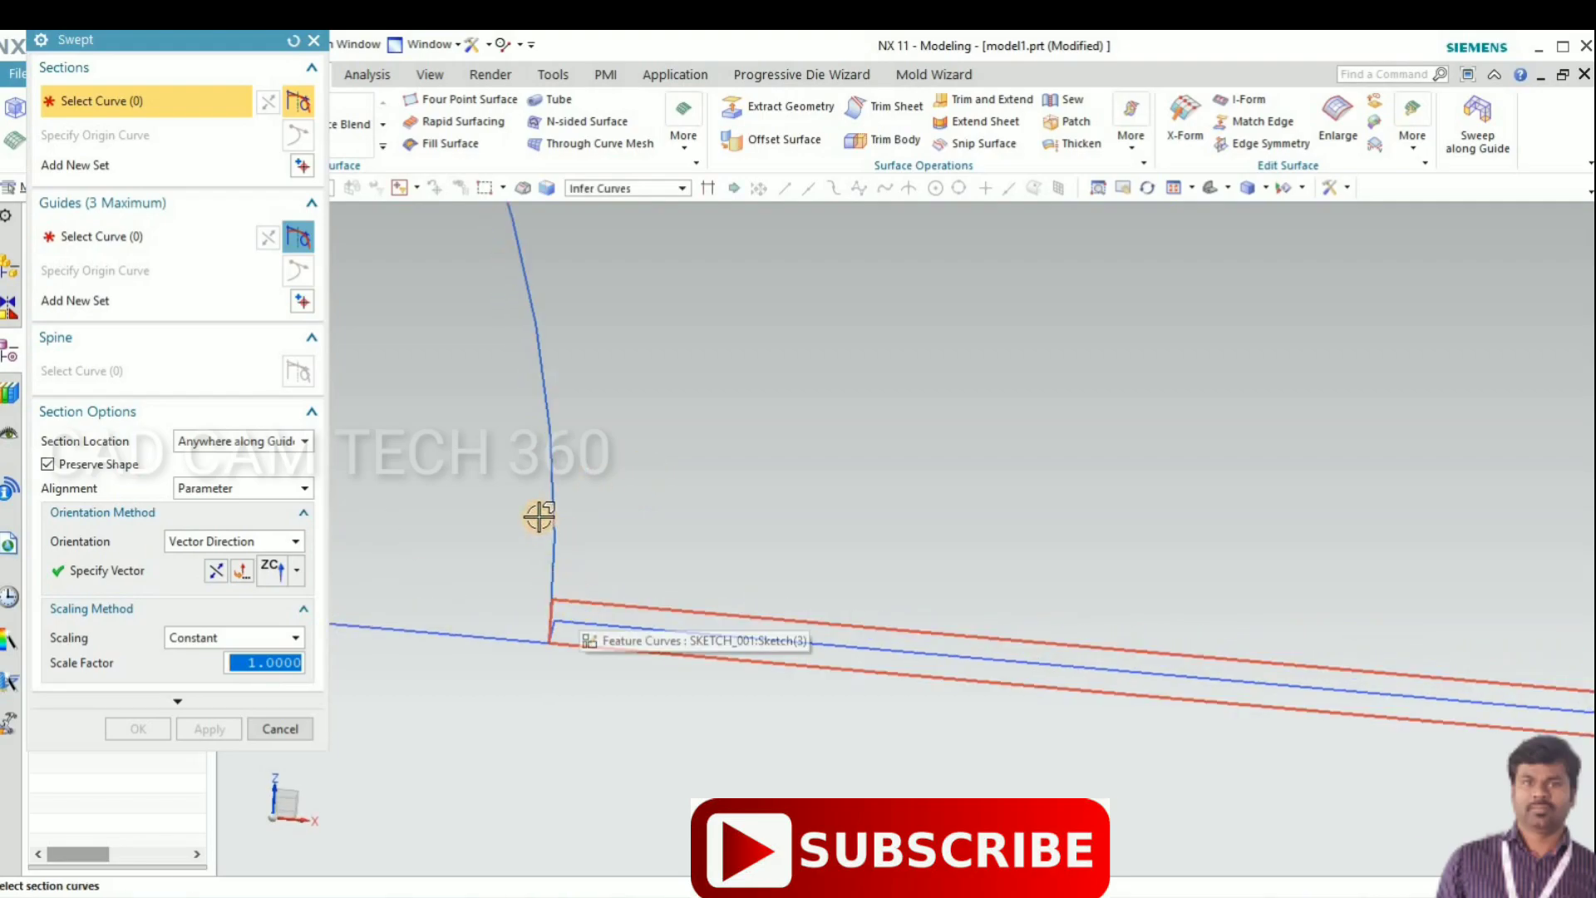
{"action": "left_click", "coordinate": [581, 650]}
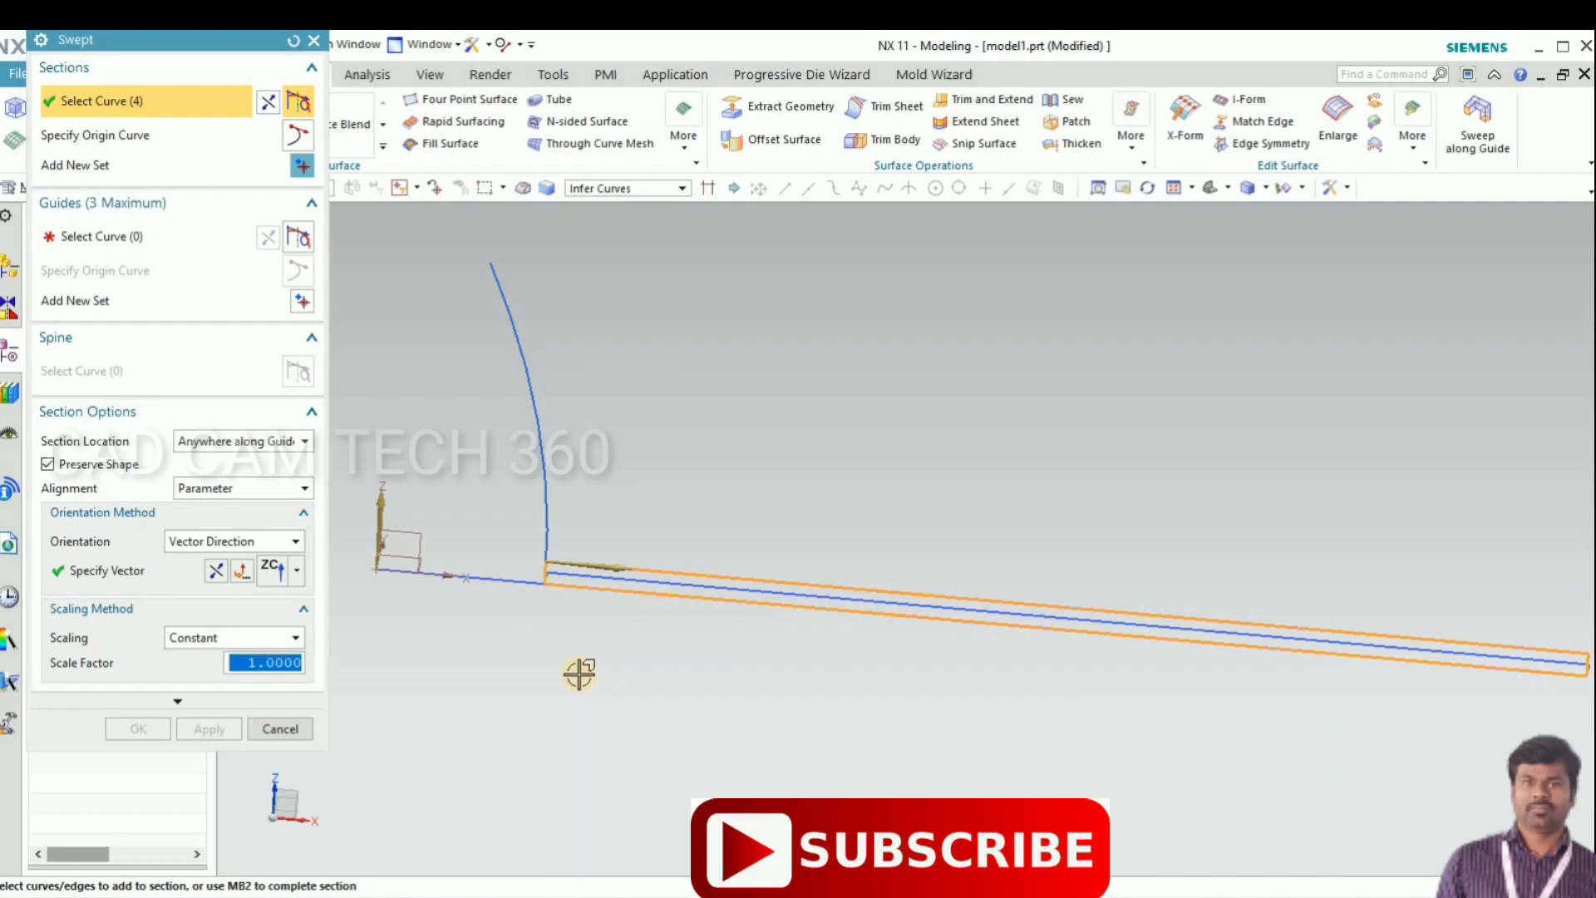
{"action": "middle_click", "coordinate": [560, 656]}
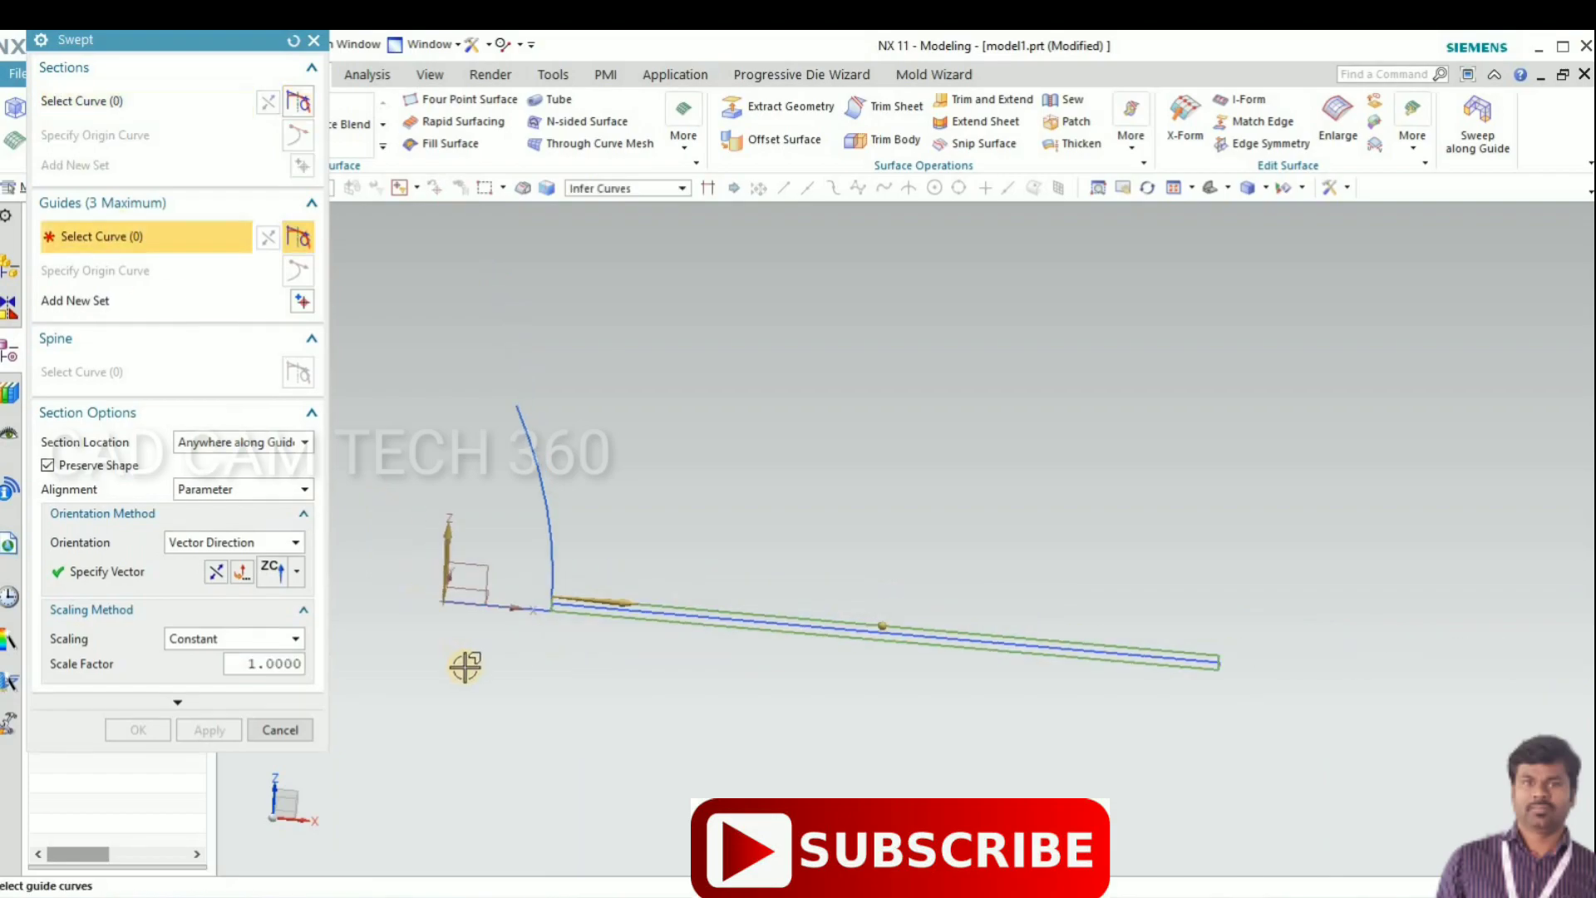
{"action": "middle_click_drag", "start_coordinate": [430, 656], "coordinate": [613, 587]}
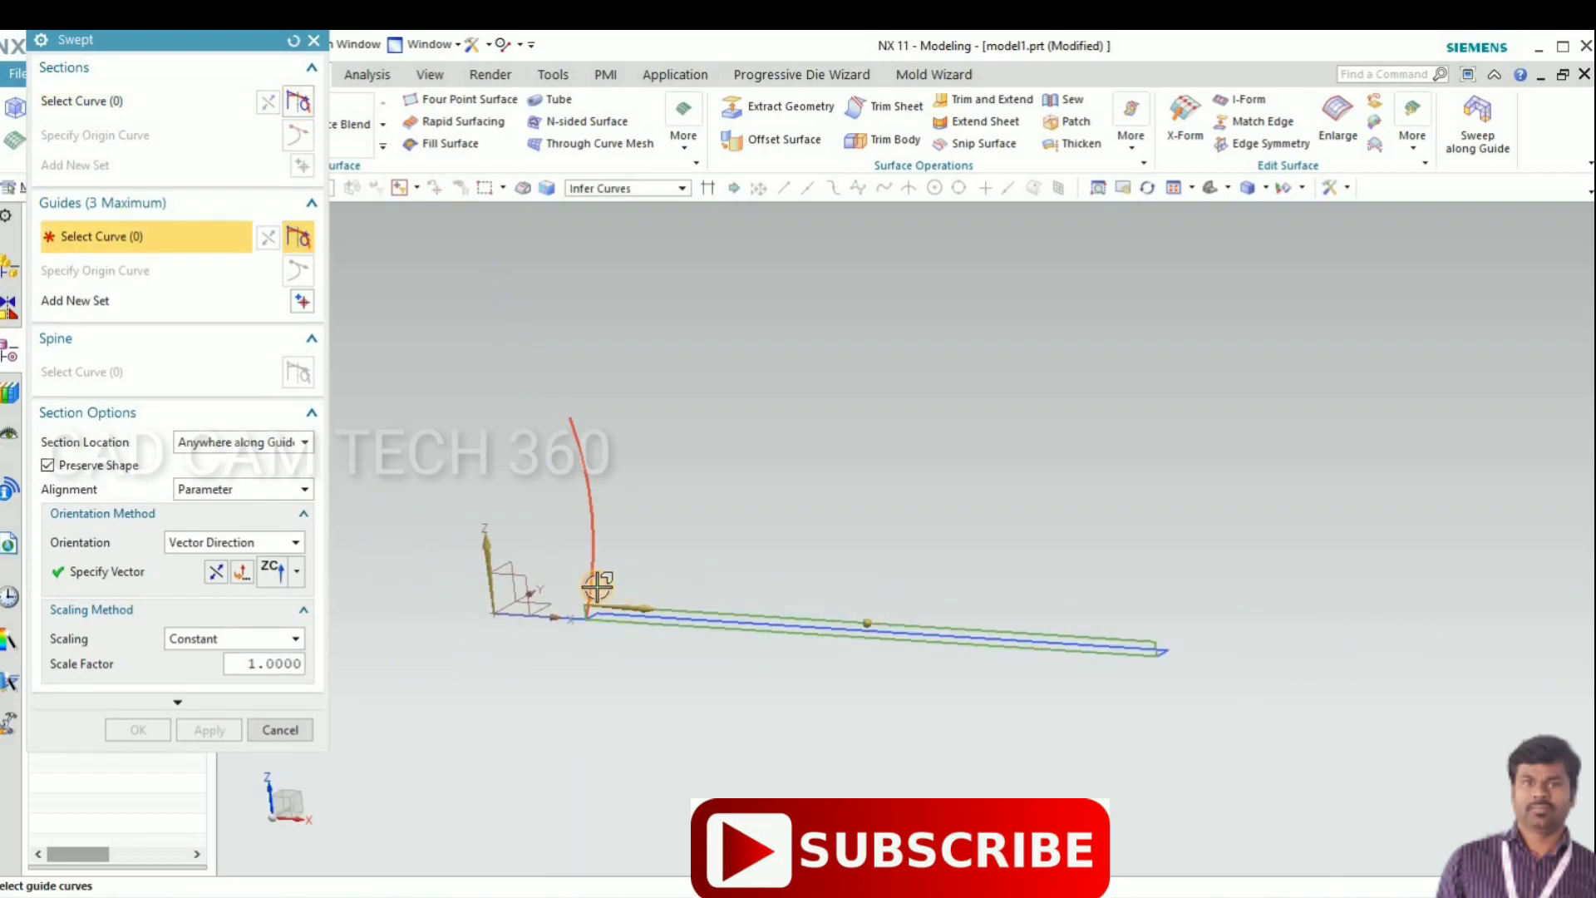
{"action": "left_click", "coordinate": [593, 587]}
{"action": "middle_click_drag", "start_coordinate": [581, 515], "coordinate": [616, 524]}
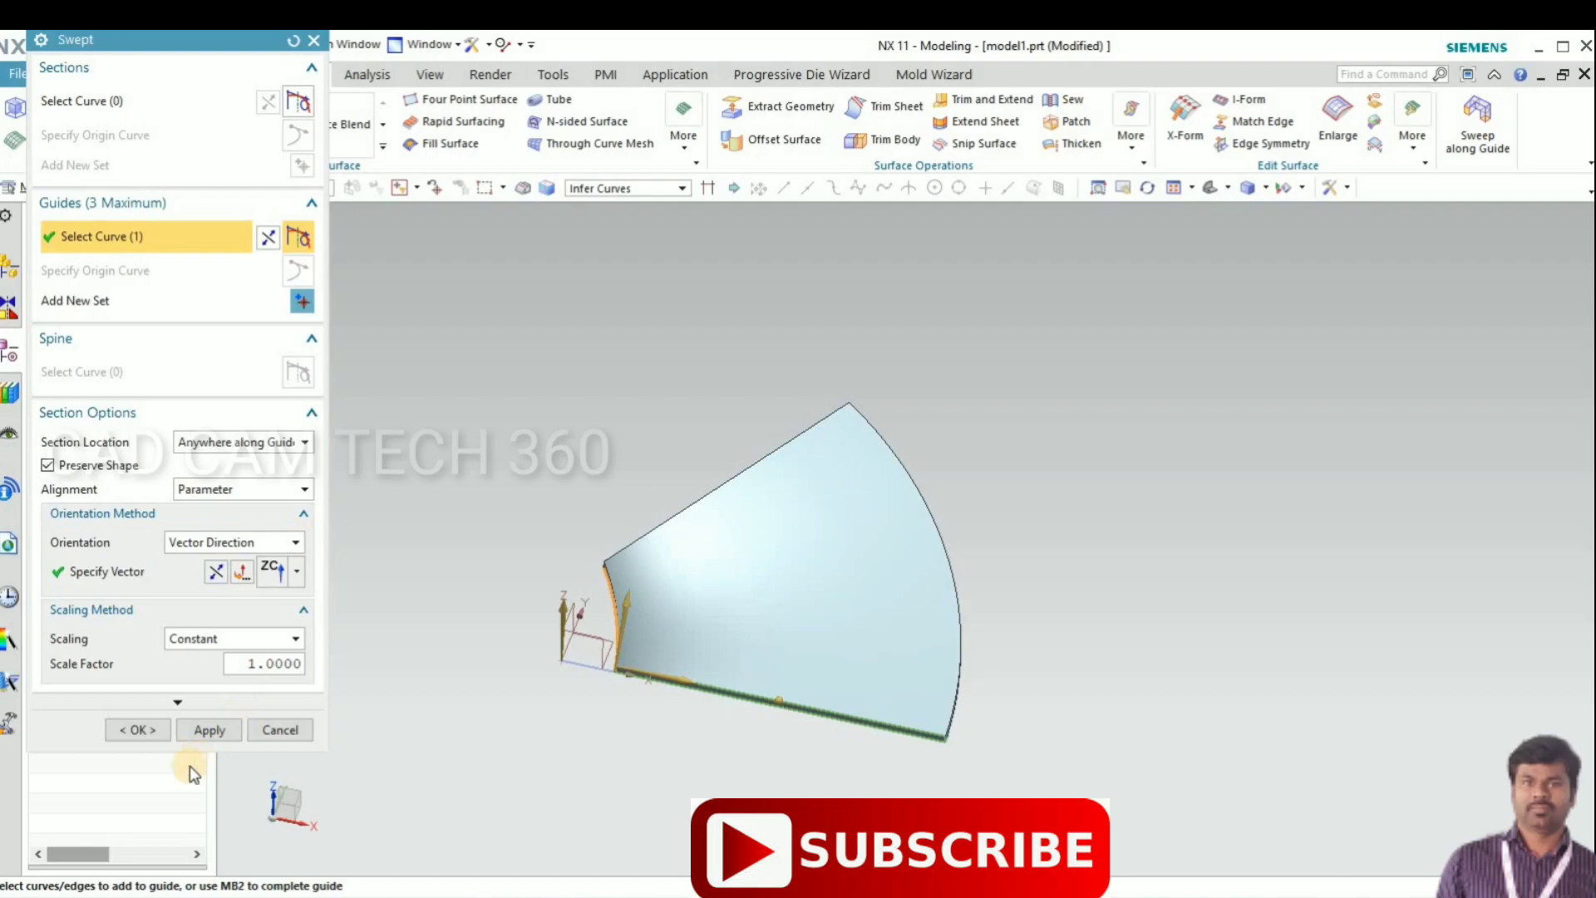
{"action": "left_click", "coordinate": [141, 730]}
{"action": "mouse_move", "coordinate": [442, 616]}
{"action": "middle_mouse_down"}
{"action": "mouse_move", "coordinate": [432, 634]}
{"action": "mouse_move", "coordinate": [425, 611]}
{"action": "middle_mouse_up"}
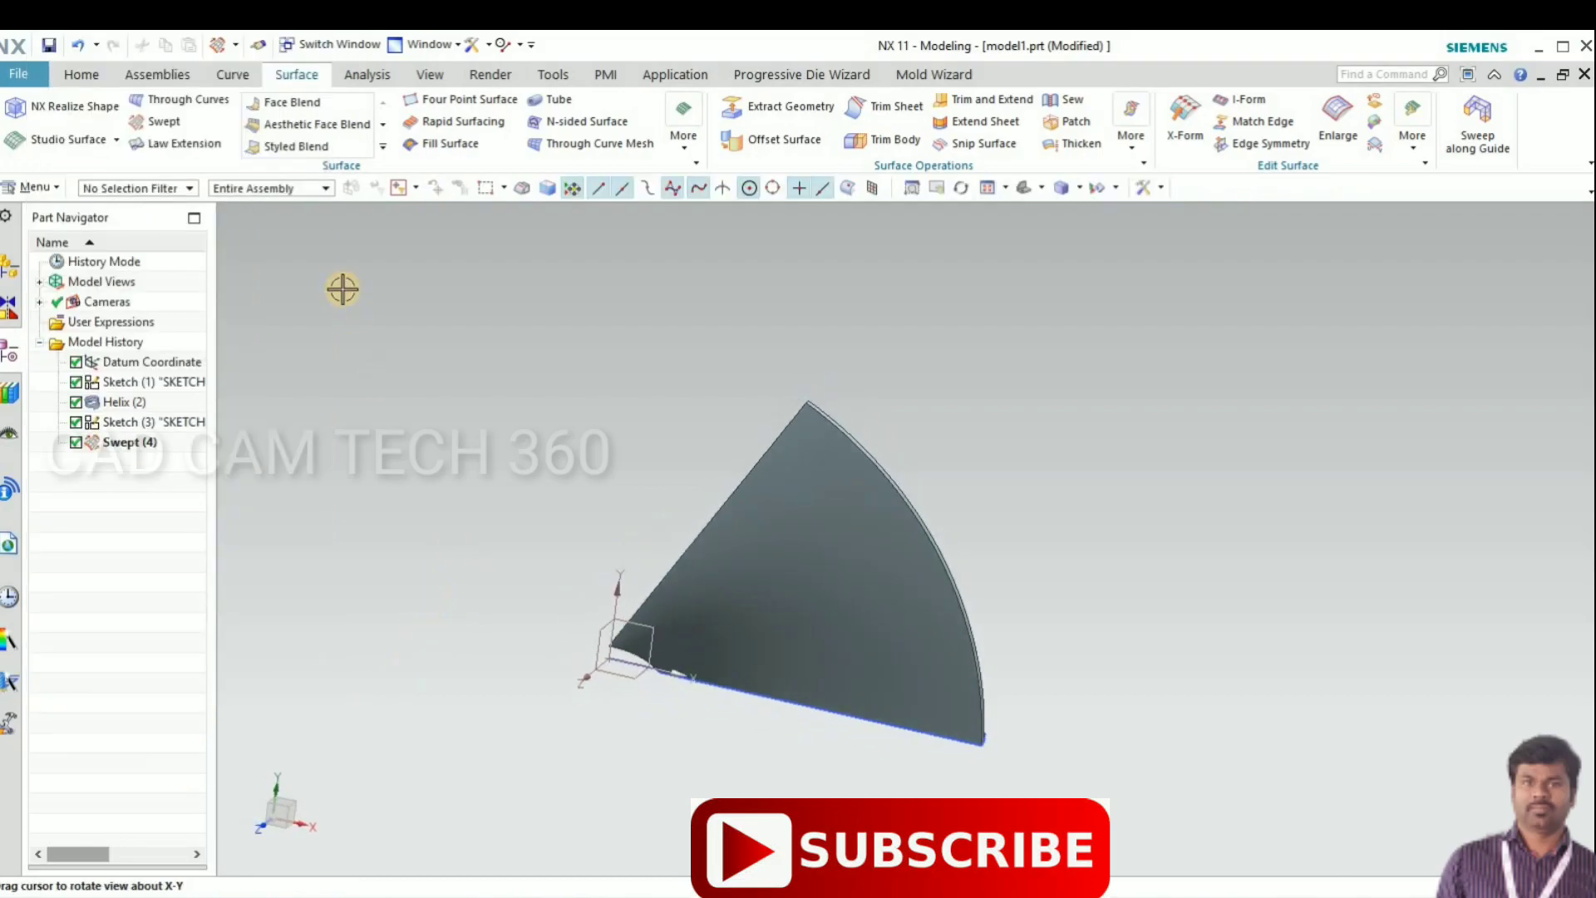
Step: Set up a 30 mm Edge Blend on the blade's pointed top corner edge
{"action": "left_click", "coordinate": [80, 74]}
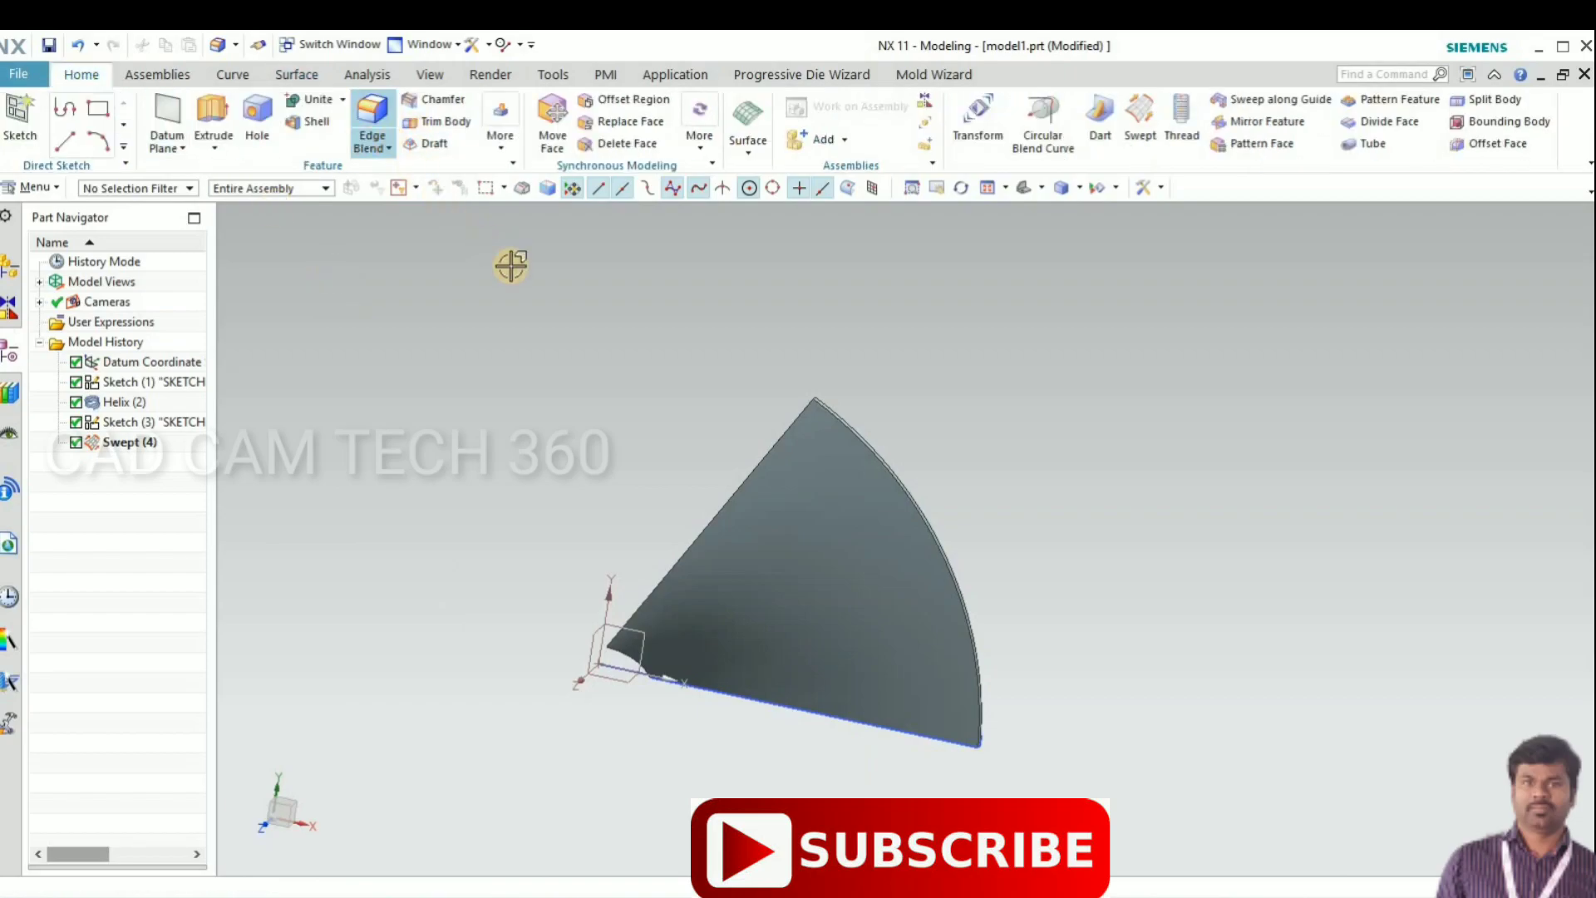
{"action": "left_click", "coordinate": [376, 113]}
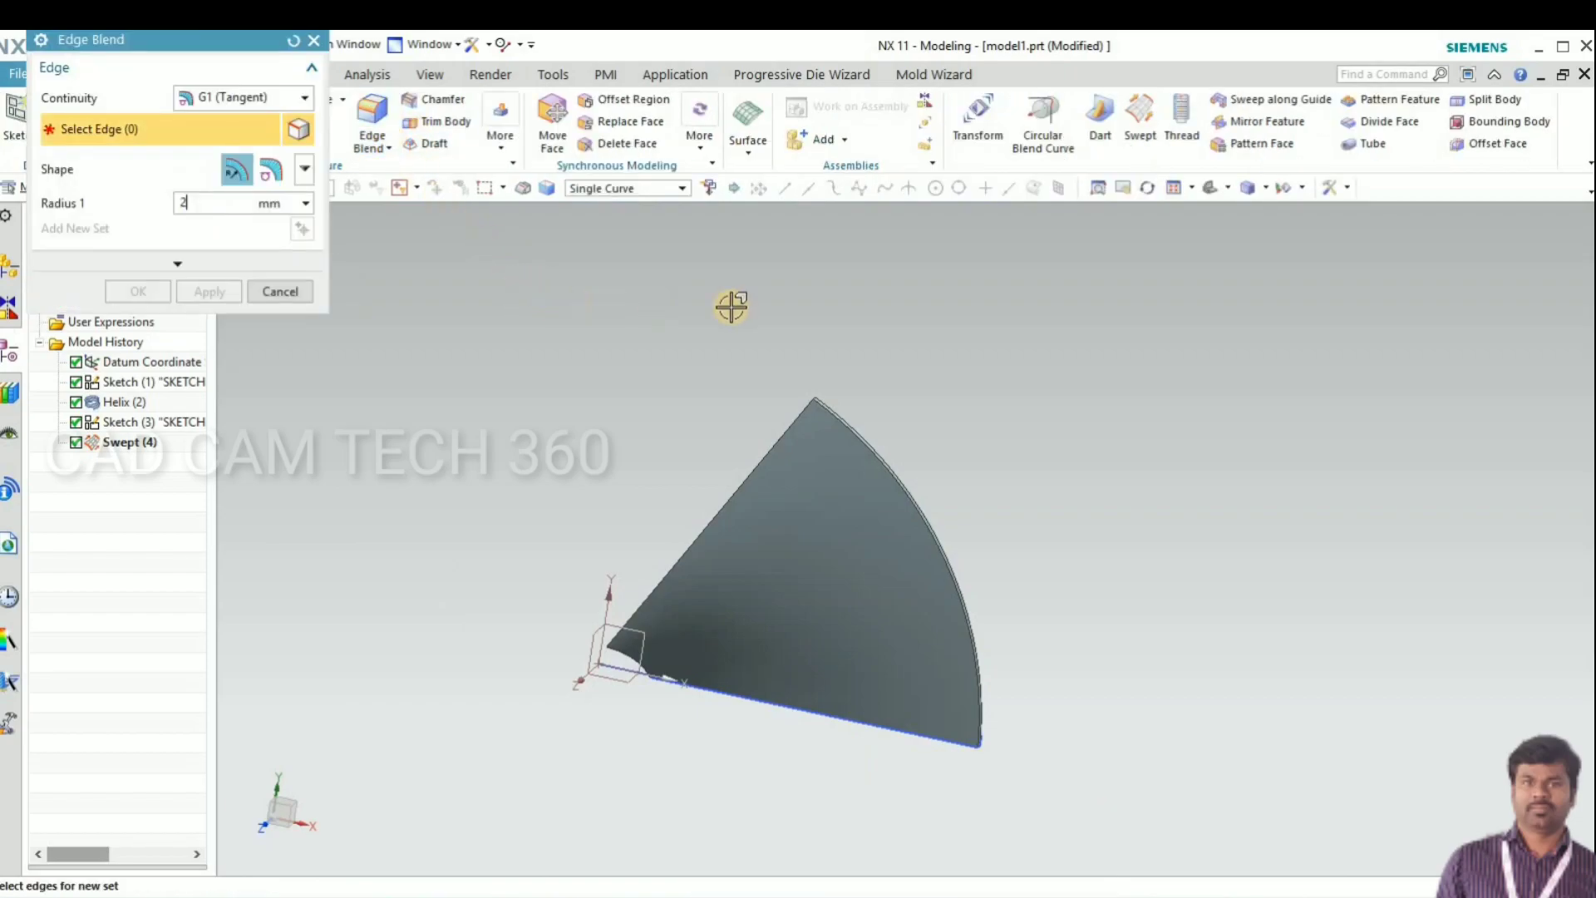
{"action": "middle_click_drag", "start_coordinate": [735, 368], "coordinate": [809, 516]}
{"action": "scroll", "coordinate": [763, 442], "scroll_direction": "up", "scroll_amount": 5}
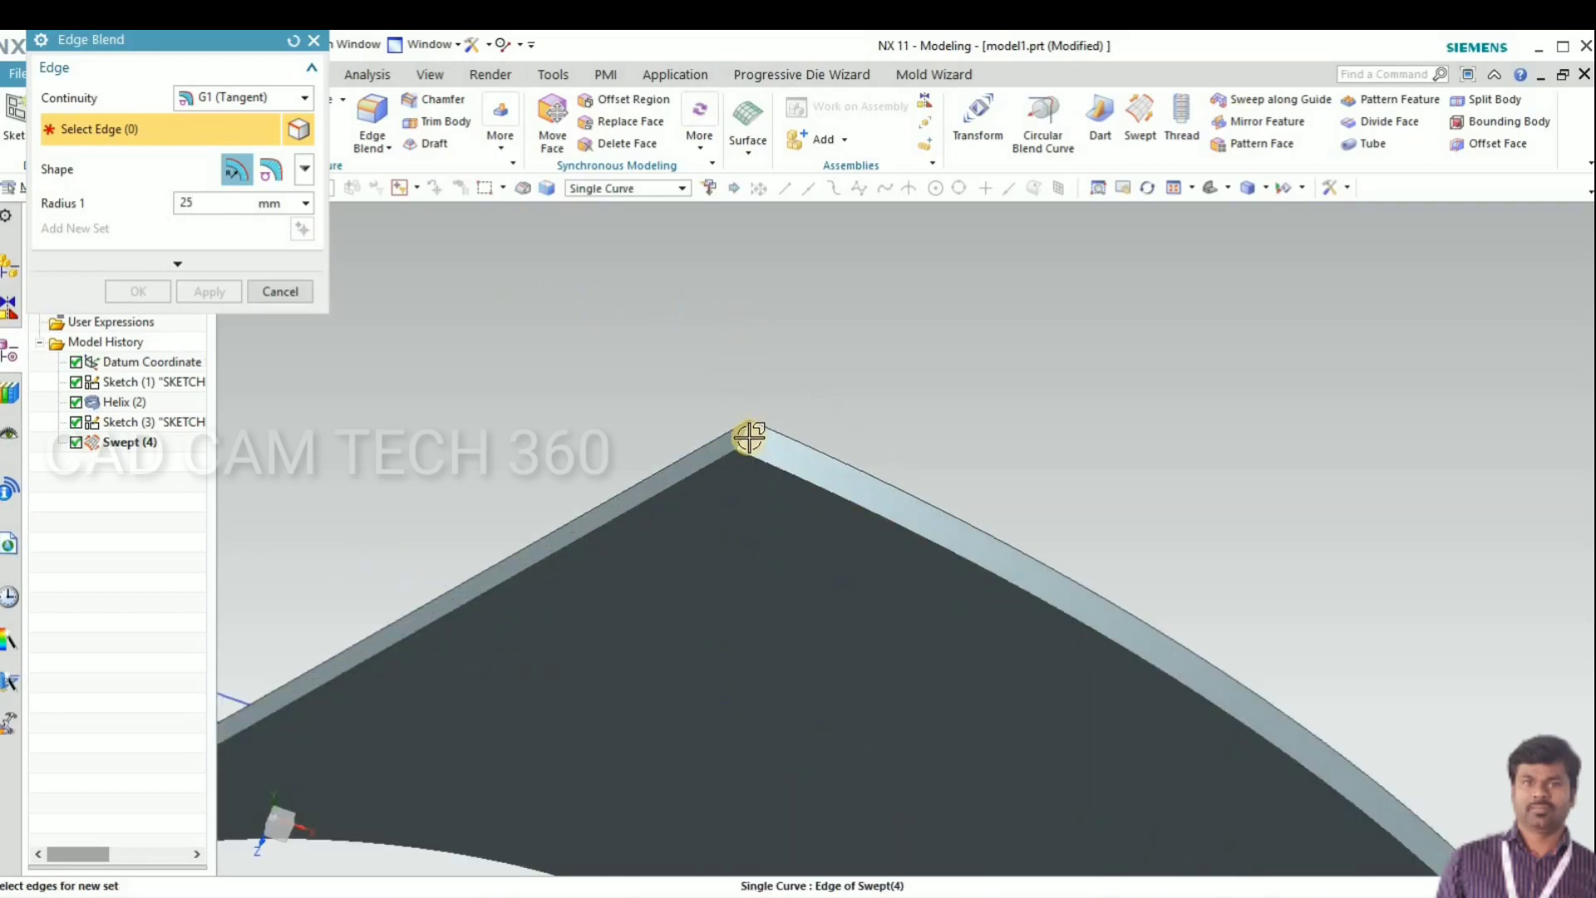
{"action": "left_click", "coordinate": [749, 437]}
{"action": "scroll", "coordinate": [552, 382], "scroll_direction": "down", "scroll_amount": 4}
{"action": "middle_click_drag", "start_coordinate": [552, 382], "coordinate": [634, 285]}
{"action": "left_click_drag", "start_coordinate": [634, 285], "coordinate": [677, 359]}
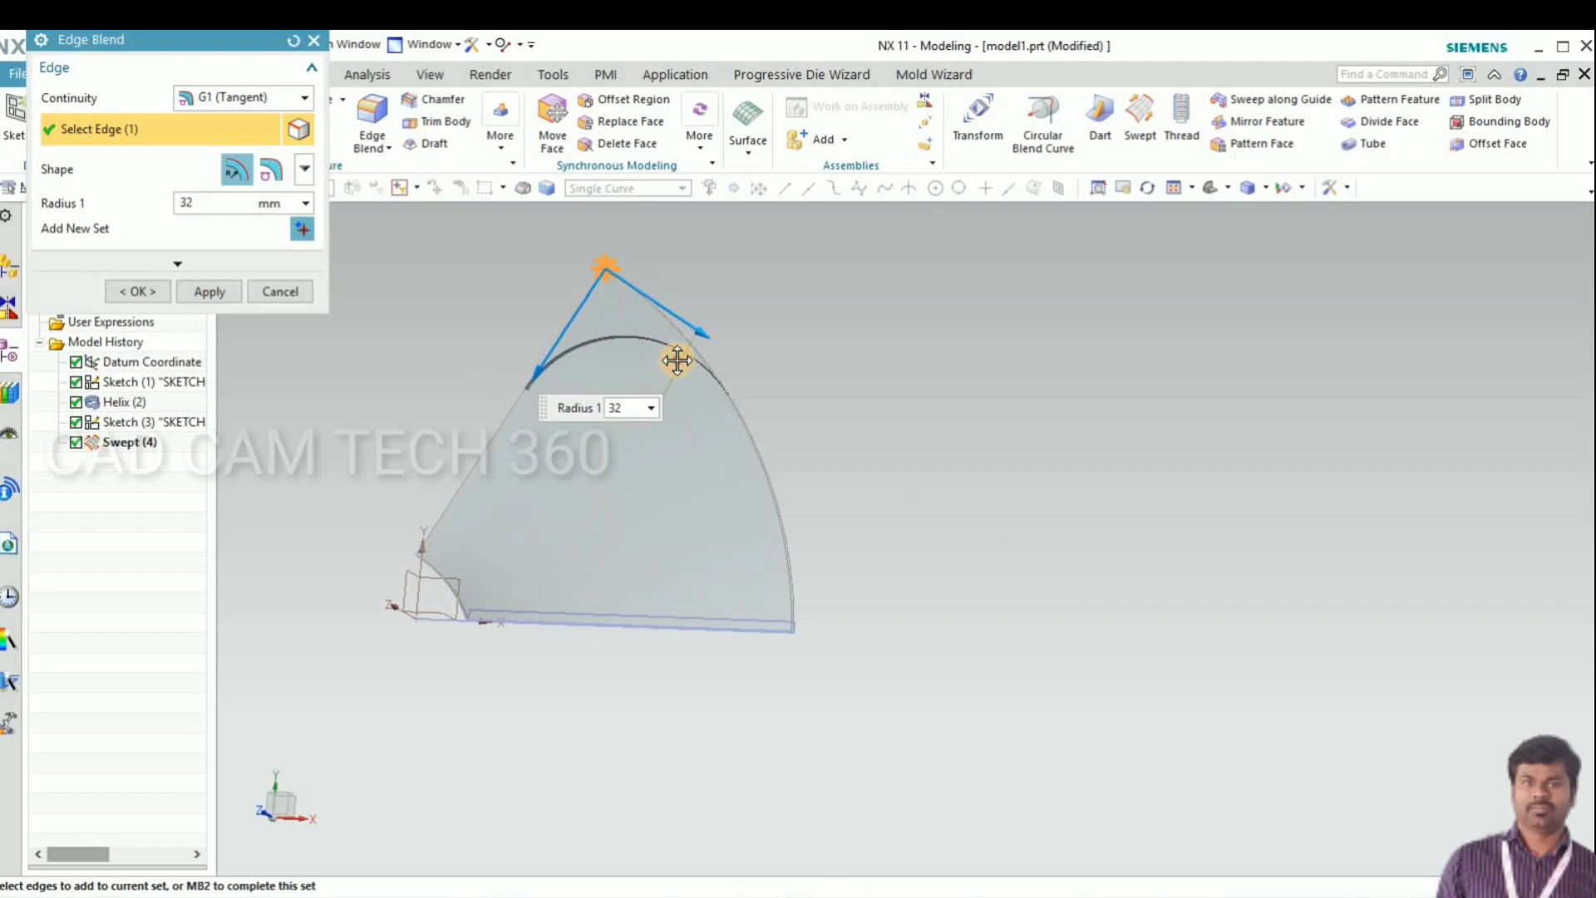
{"action": "left_click_drag", "start_coordinate": [683, 363], "coordinate": [674, 355]}
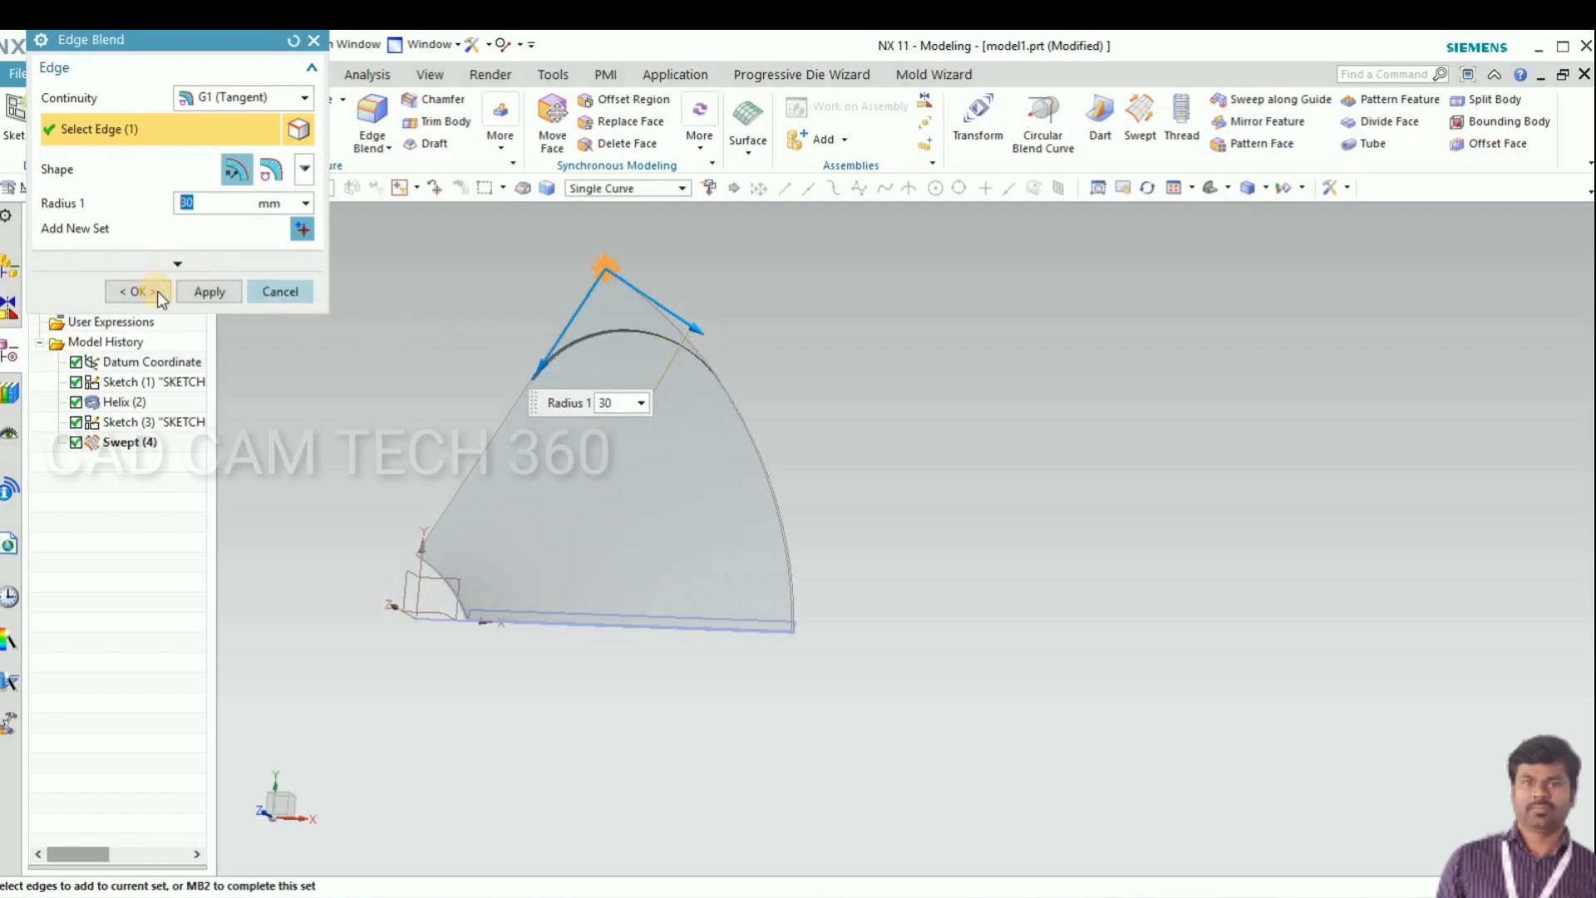
Step: Apply the 30 mm blend, then round the blade's lower tip edge with a 10 mm blend
{"action": "left_click", "coordinate": [212, 290]}
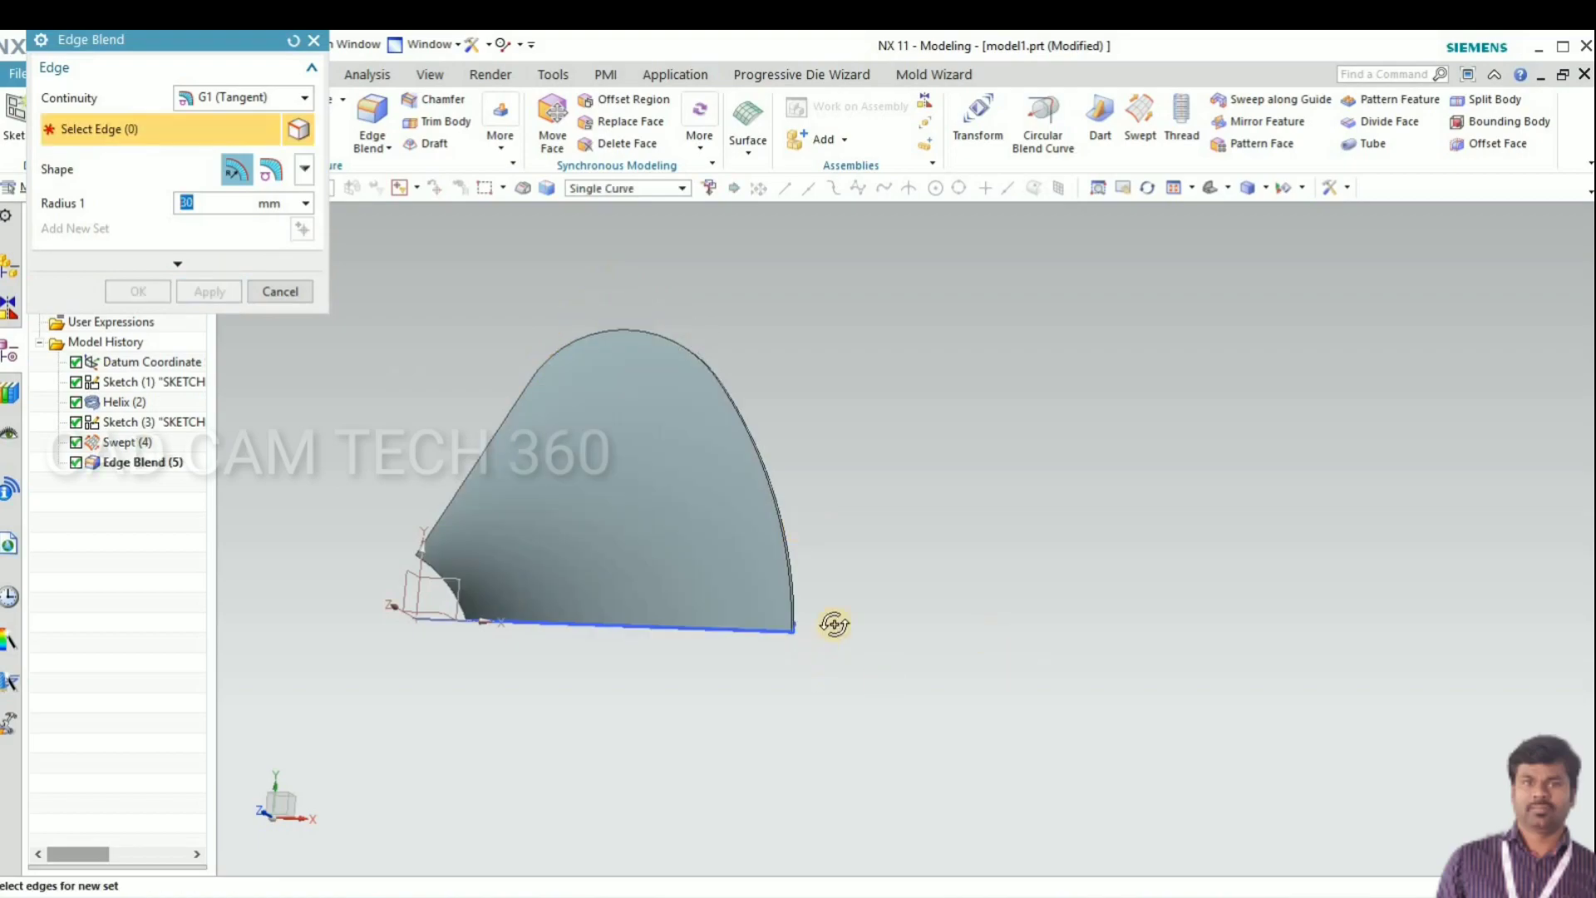
{"action": "middle_click_drag", "start_coordinate": [830, 624], "coordinate": [734, 507]}
{"action": "scroll", "coordinate": [734, 506], "scroll_direction": "down", "scroll_amount": 5}
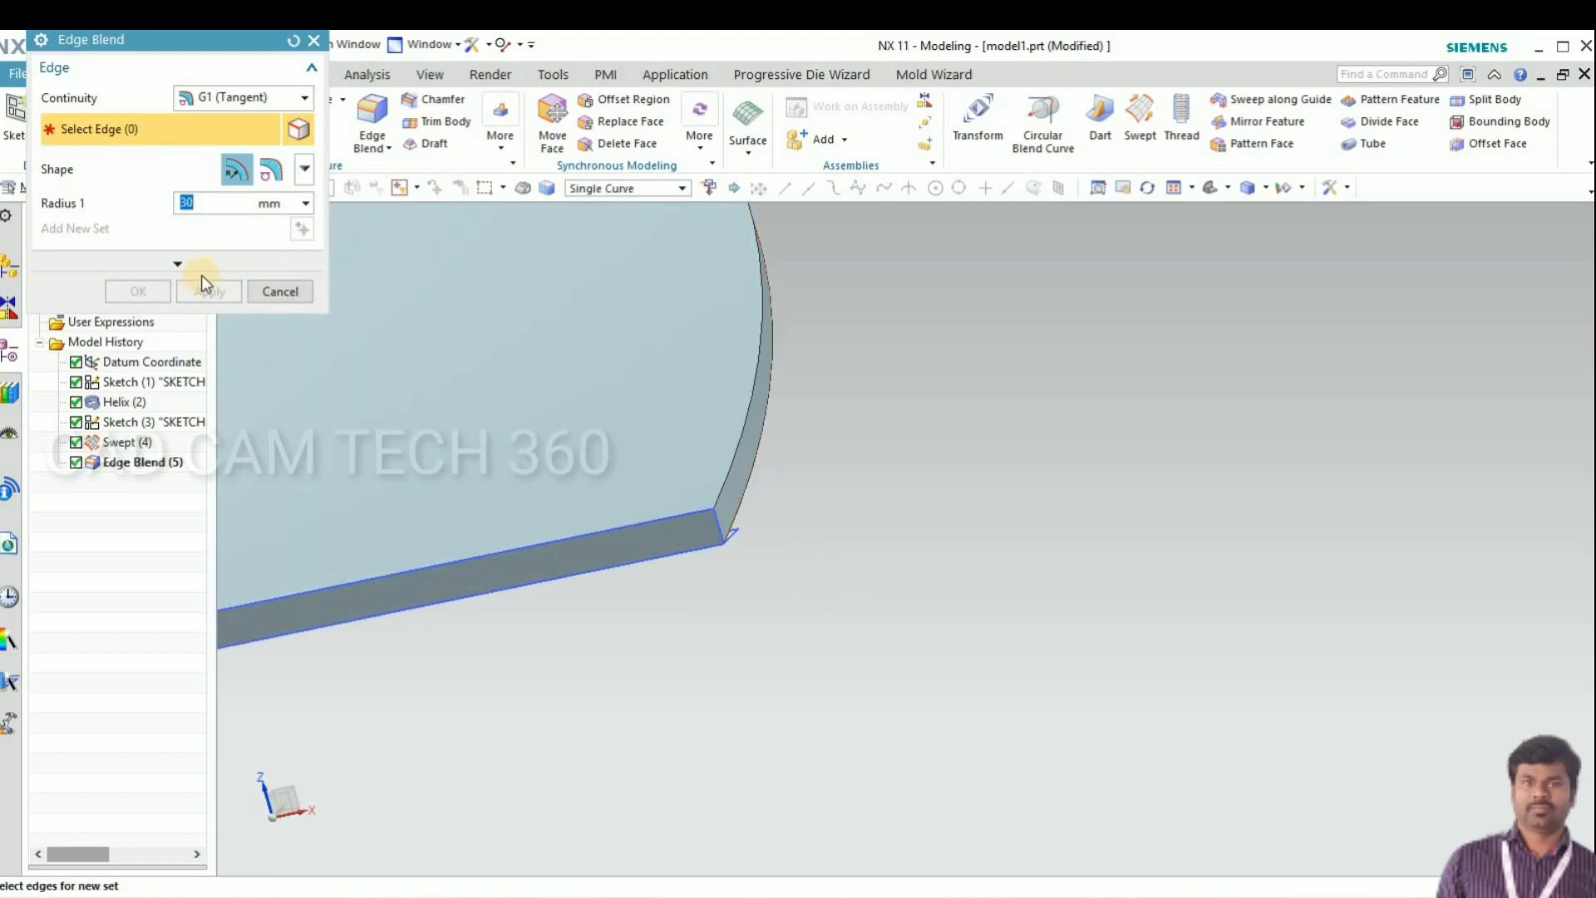
{"action": "type", "text": "1"}
{"action": "middle_click_drag", "start_coordinate": [735, 506], "coordinate": [721, 505]}
{"action": "left_click", "coordinate": [645, 502]}
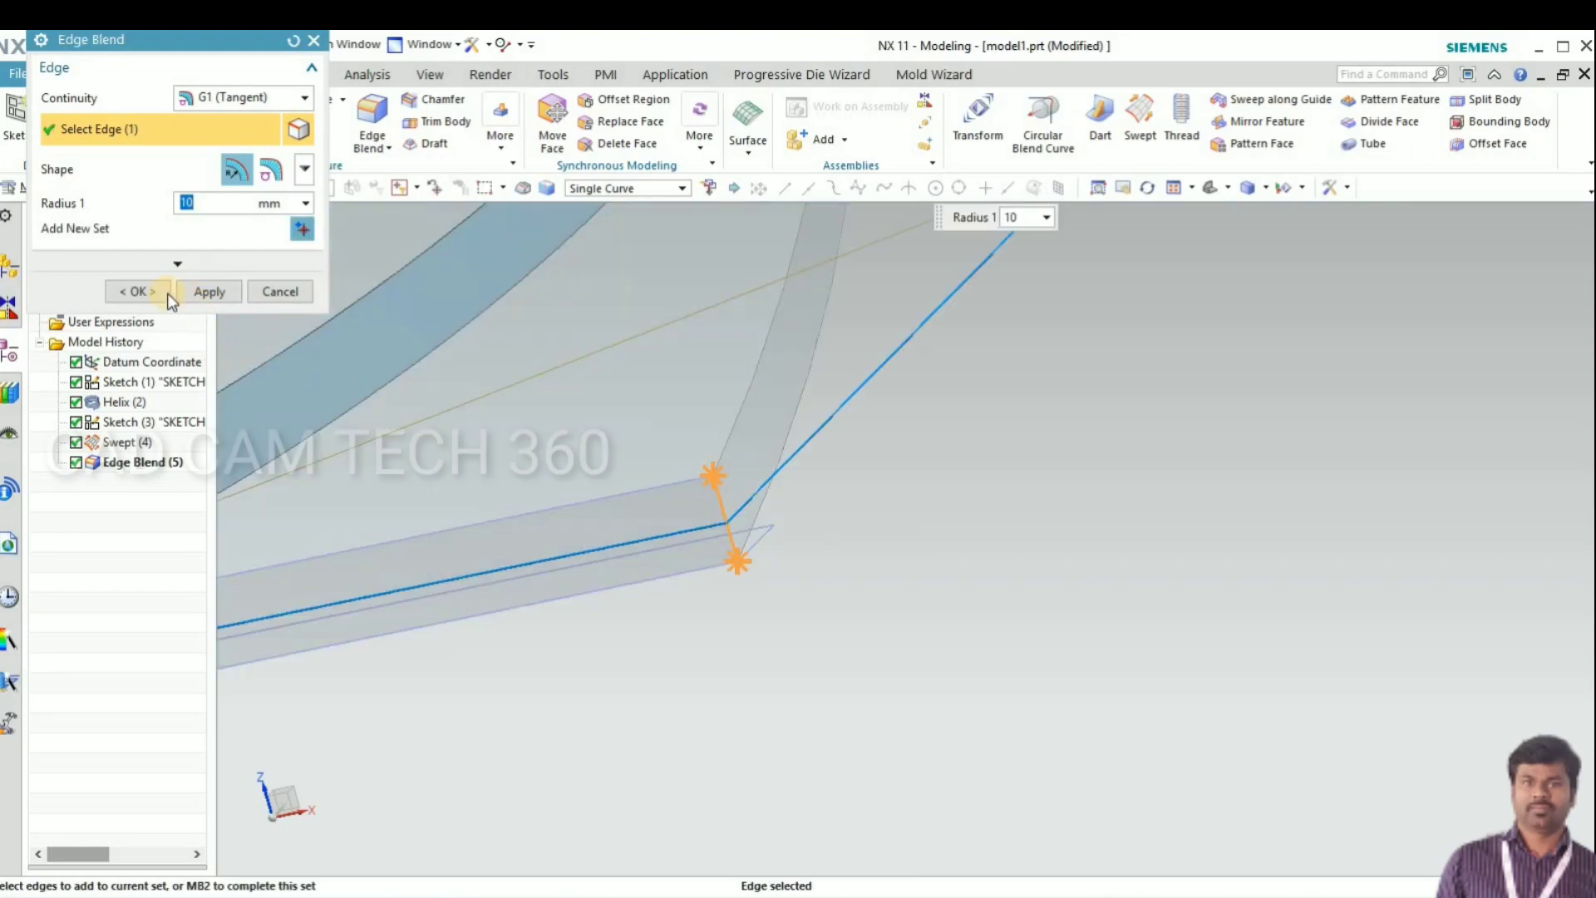
{"action": "middle_click", "coordinate": [775, 634]}
{"action": "middle_click_drag", "start_coordinate": [820, 606], "coordinate": [549, 702]}
Step: On the XY plane, draw a 30 mm circle centred at the origin and finish Sketch (7)
{"action": "key", "text": "F8"}
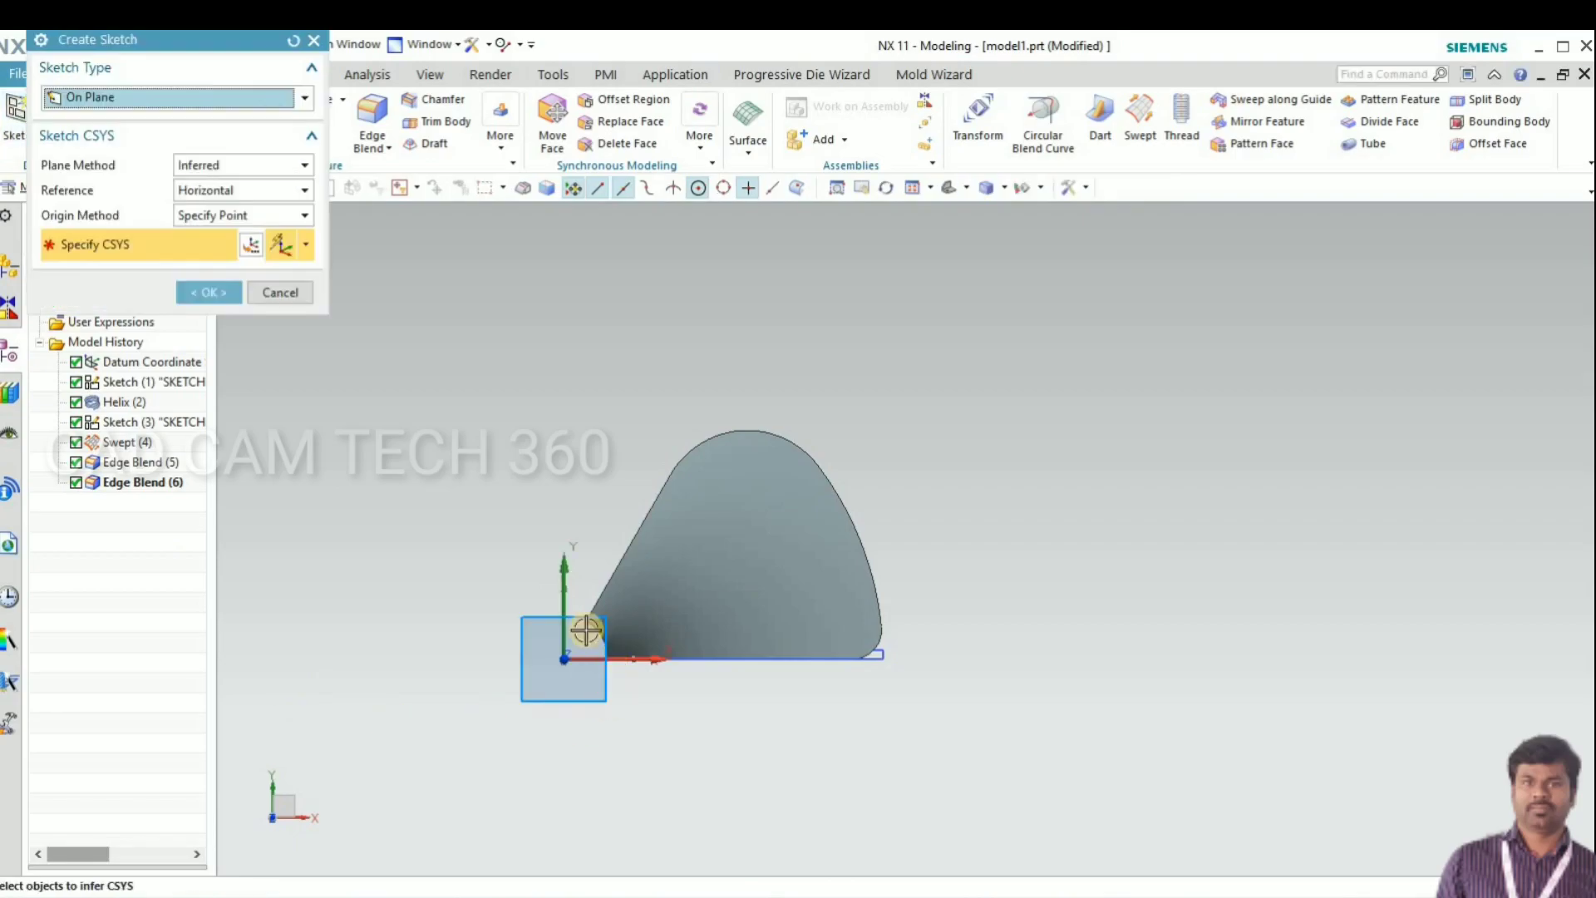
{"action": "scroll", "coordinate": [553, 599], "scroll_direction": "up", "scroll_amount": 3}
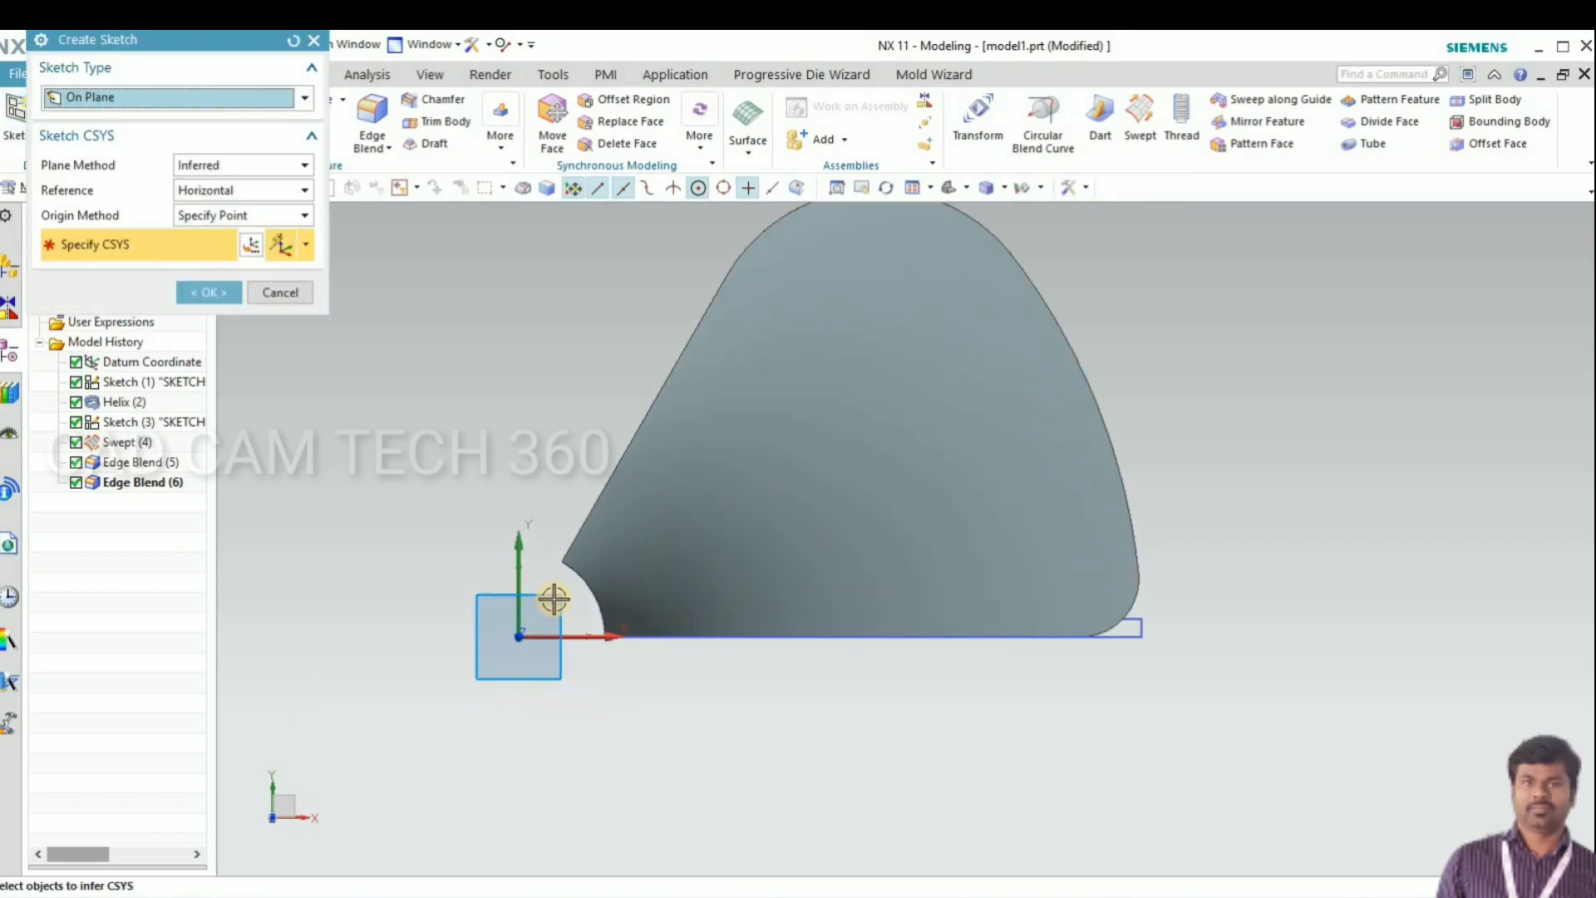
{"action": "left_click", "coordinate": [204, 293]}
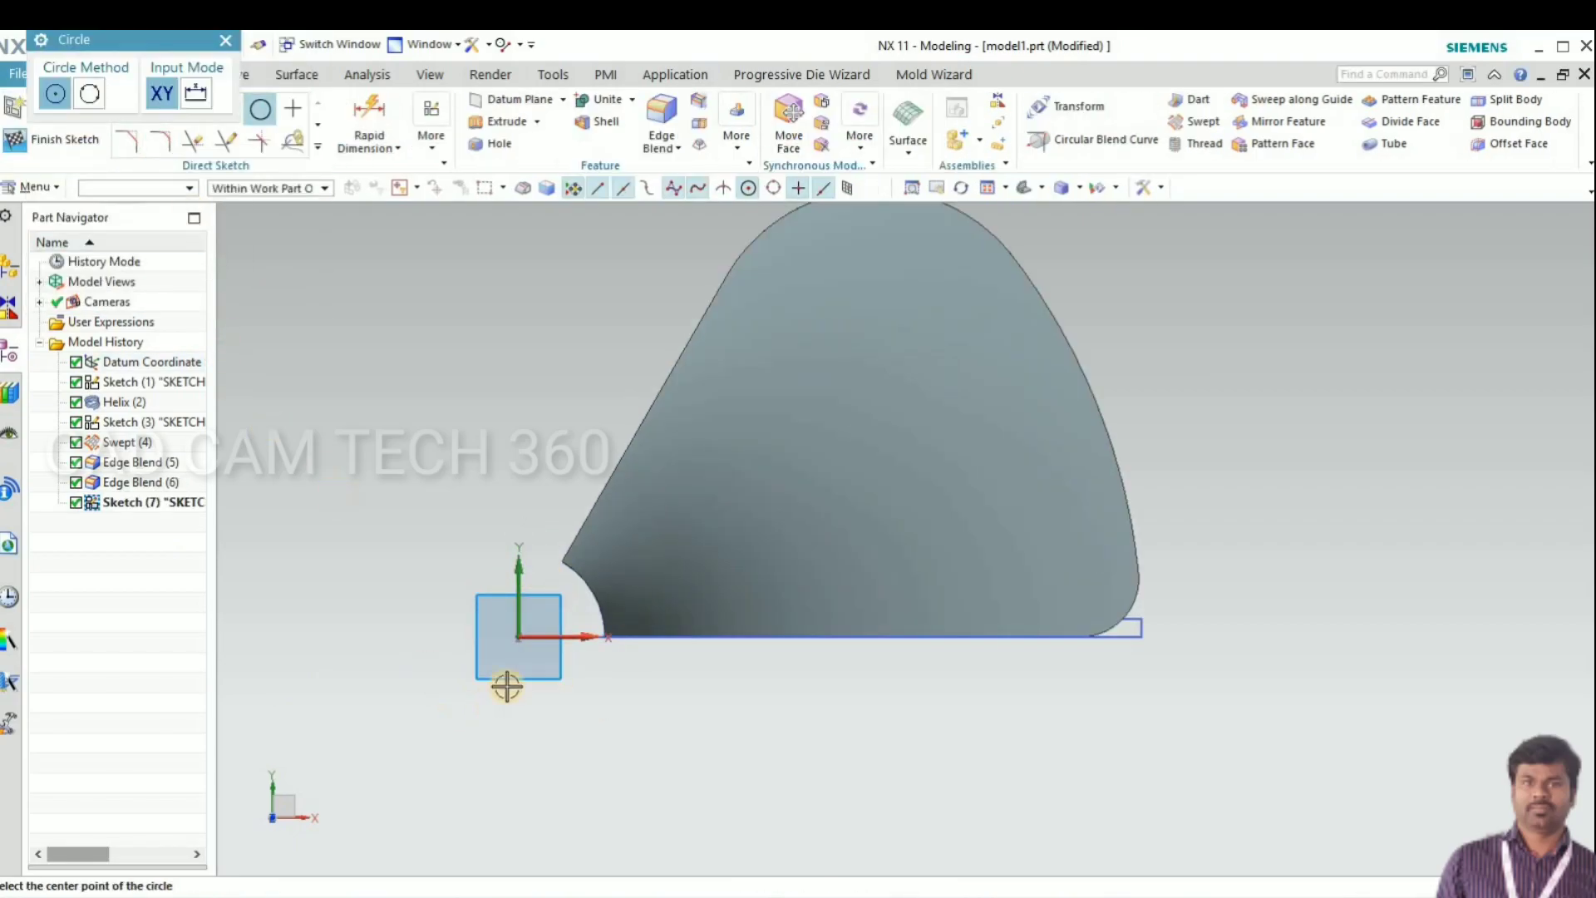
{"action": "left_click", "coordinate": [518, 638]}
{"action": "type", "text": "30"}
{"action": "key", "text": "Return"}
{"action": "key", "text": "Escape"}
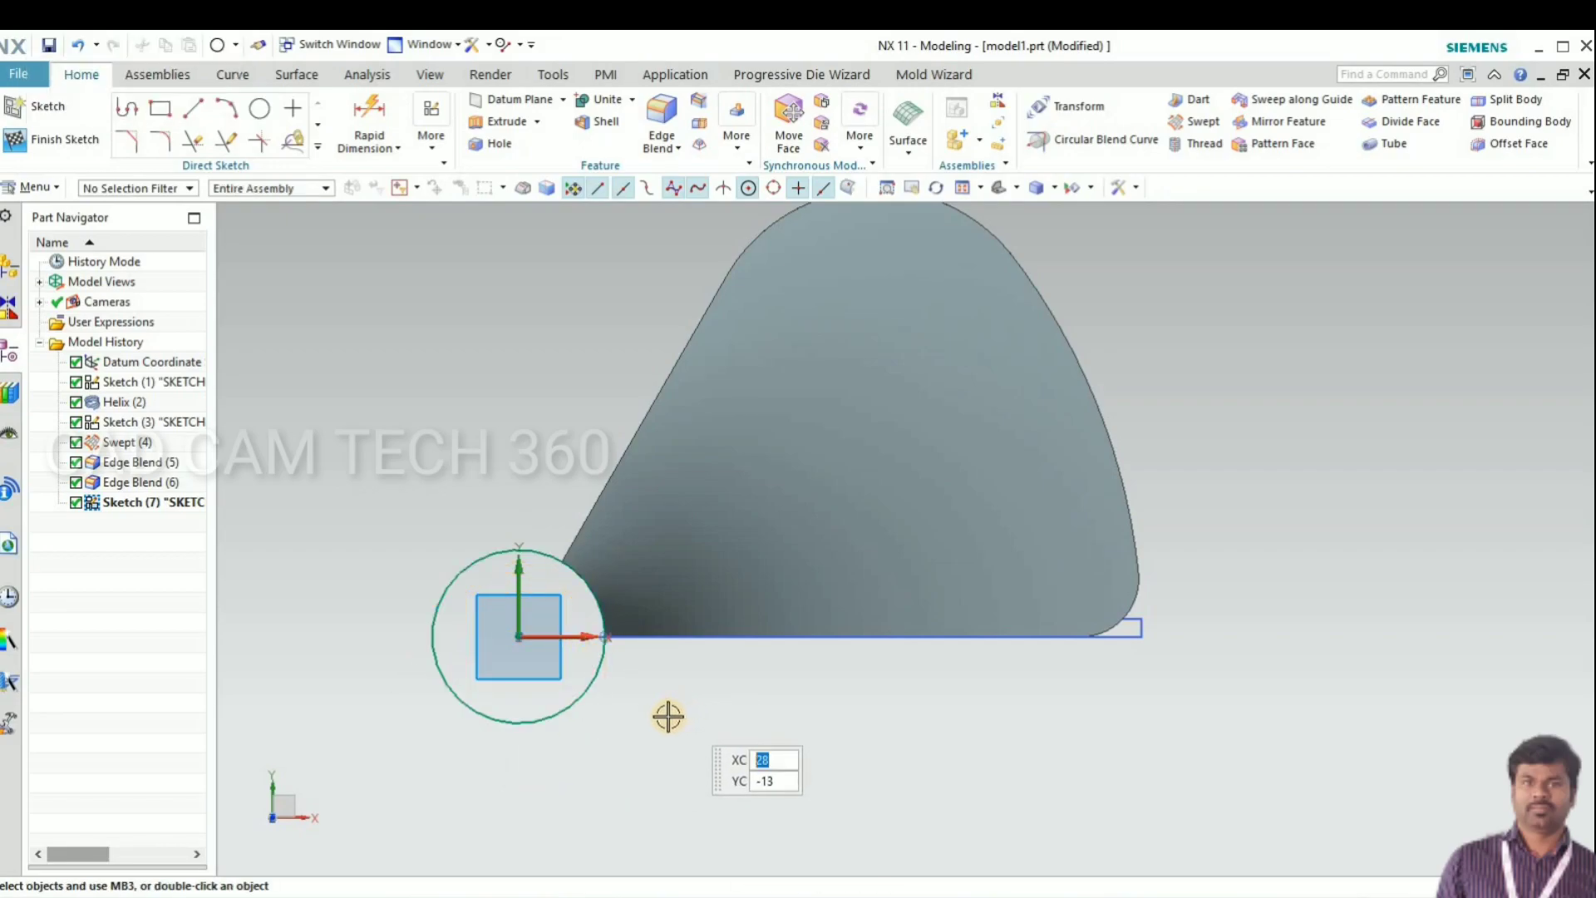
{"action": "key", "text": "ctrl+q"}
{"action": "middle_click_drag", "start_coordinate": [482, 655], "coordinate": [481, 541]}
{"action": "scroll", "coordinate": [482, 542], "scroll_direction": "up", "scroll_amount": 3}
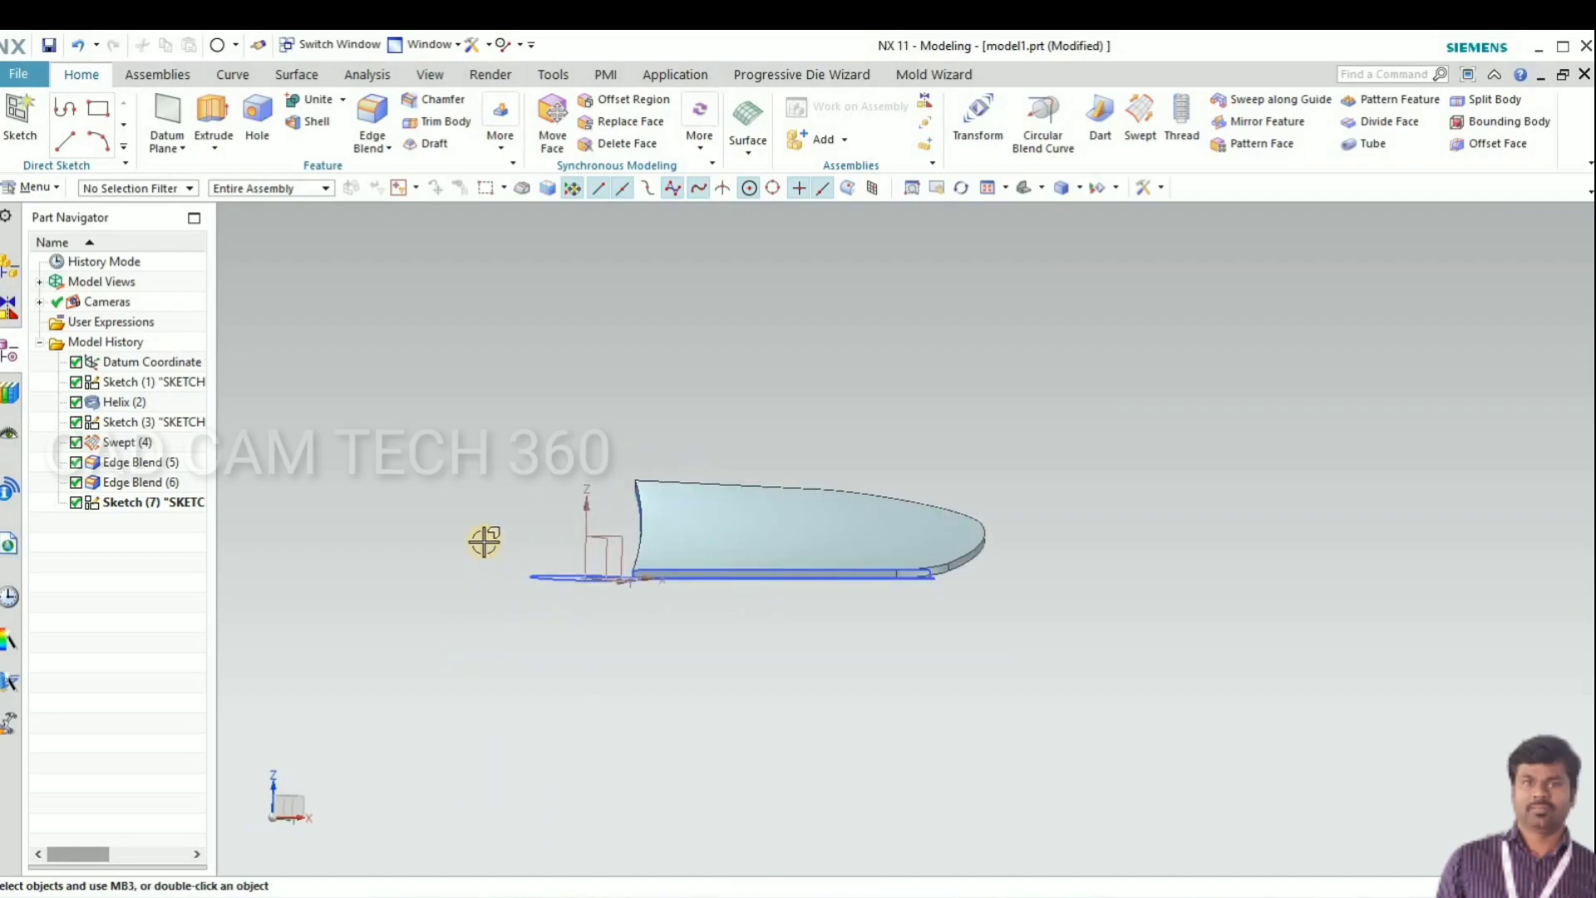
Step: Extrude the 30 mm circle from −114 to 47 mm into the solid Extrude (8) shaft
{"action": "key", "text": "x"}
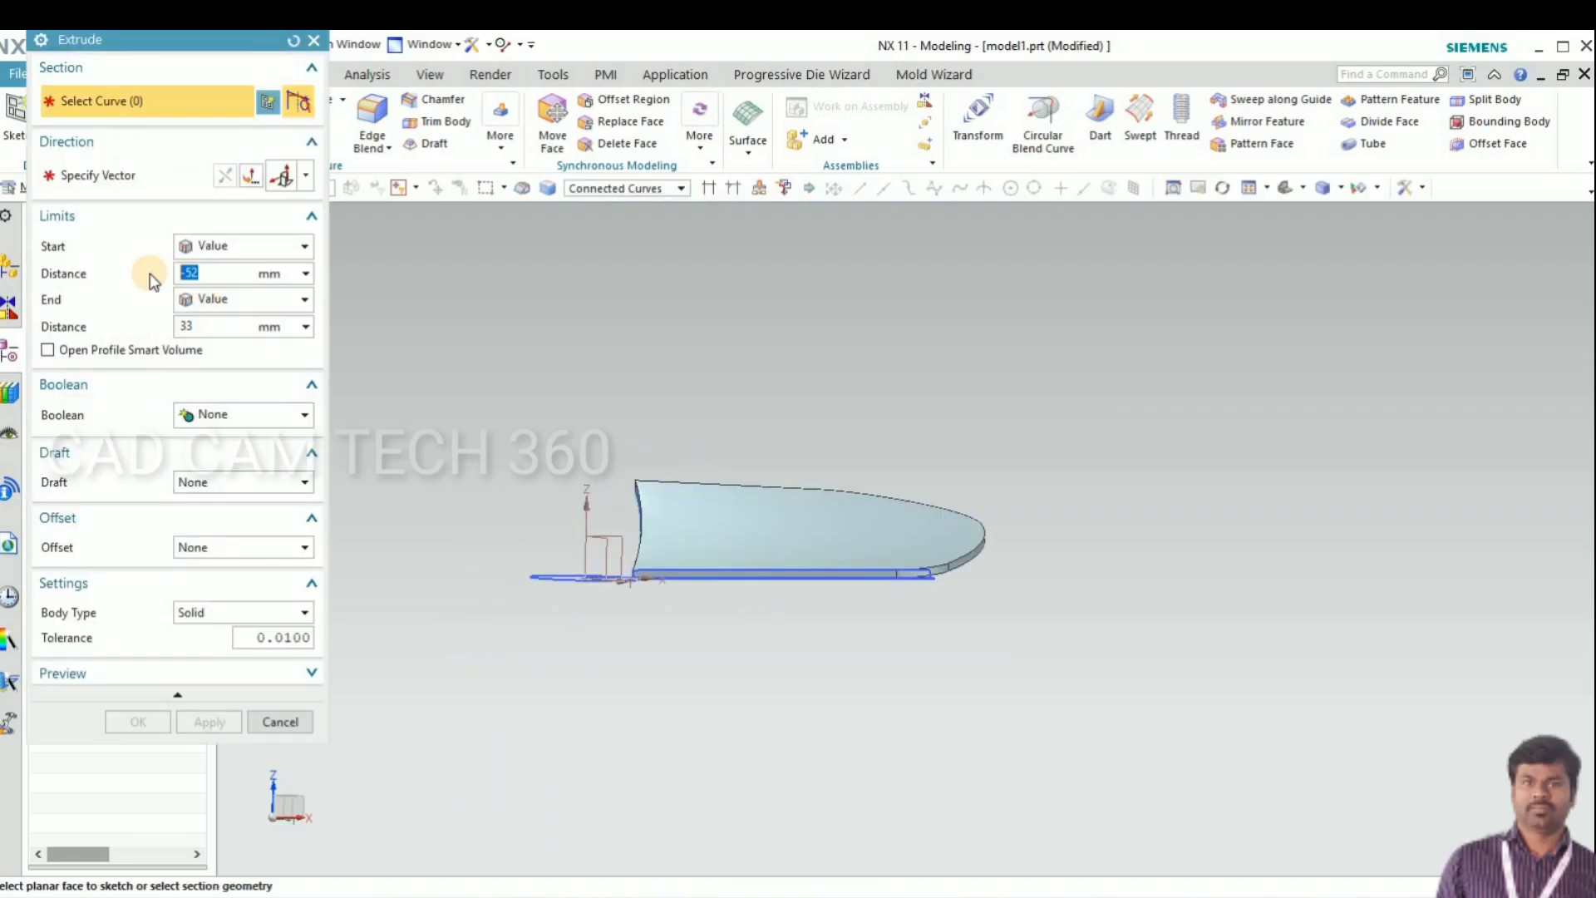
{"action": "scroll", "coordinate": [532, 566], "scroll_direction": "up", "scroll_amount": 2}
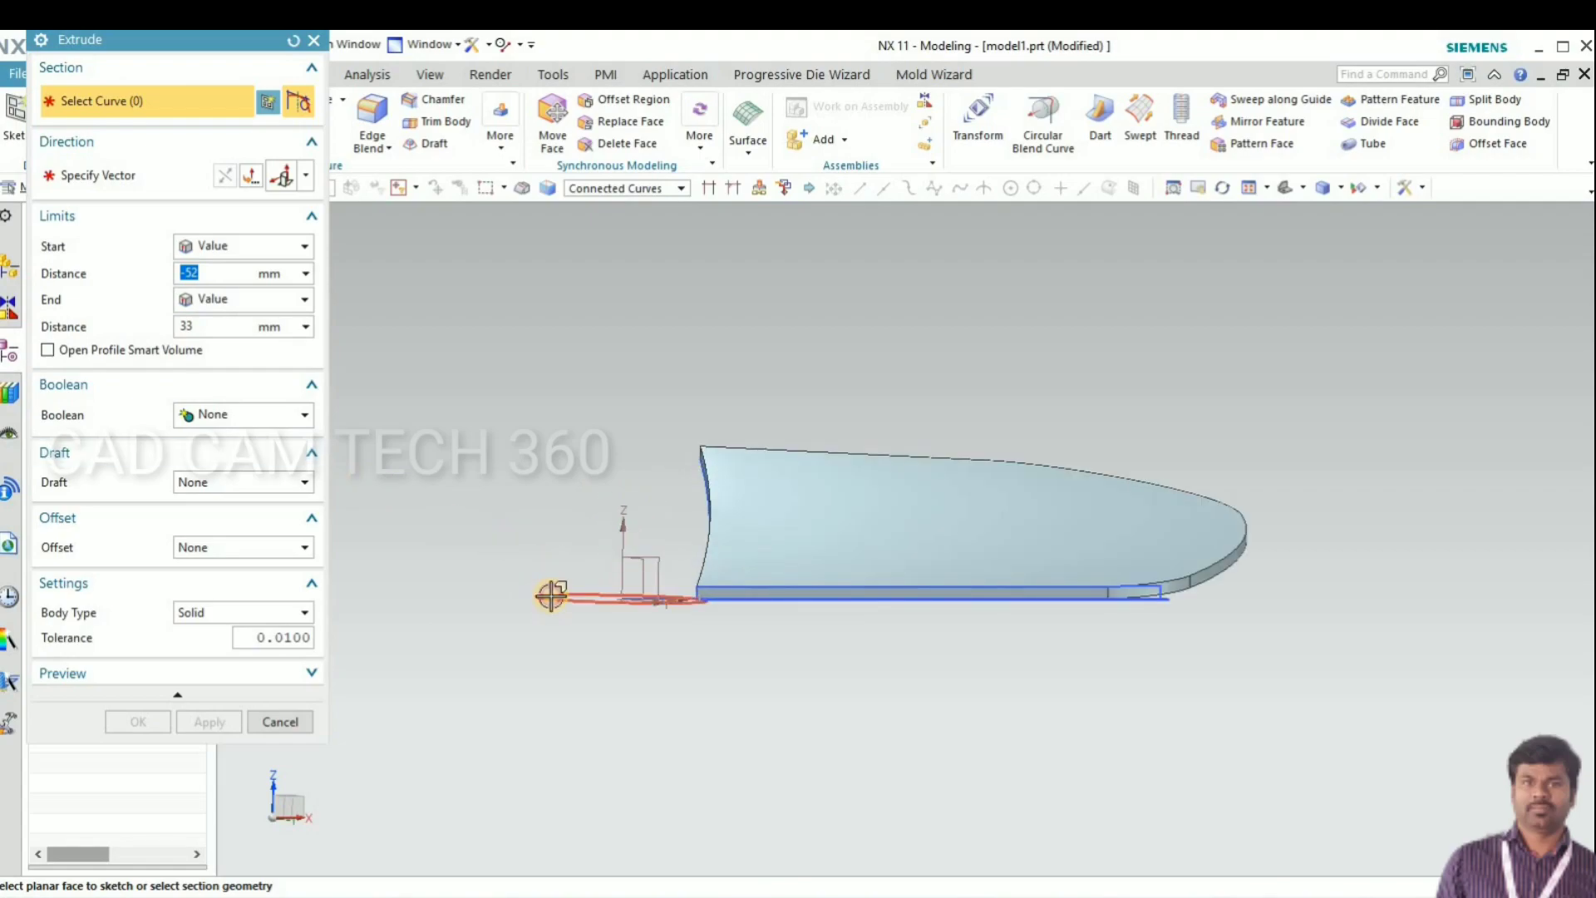
{"action": "left_click", "coordinate": [551, 596]}
{"action": "scroll", "coordinate": [457, 499], "scroll_direction": "down", "scroll_amount": 3}
{"action": "middle_click_drag", "start_coordinate": [457, 498], "coordinate": [705, 446]}
{"action": "scroll", "coordinate": [620, 422], "scroll_direction": "up", "scroll_amount": 2}
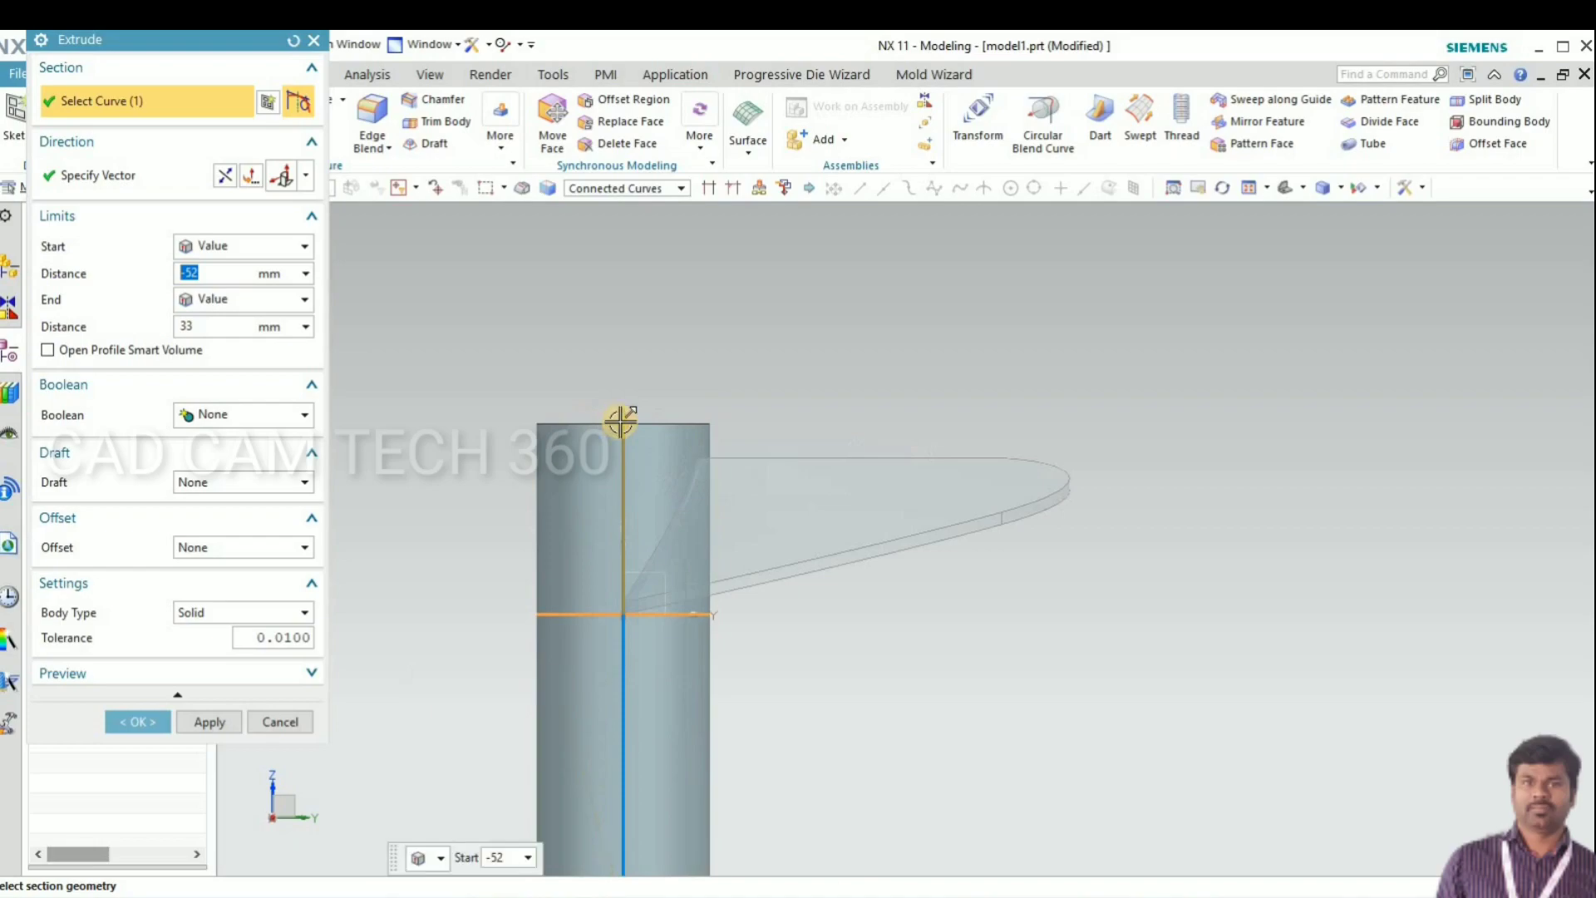
{"action": "left_click_drag", "start_coordinate": [622, 366], "coordinate": [617, 337]}
{"action": "scroll", "coordinate": [515, 607], "scroll_direction": "down", "scroll_amount": 2}
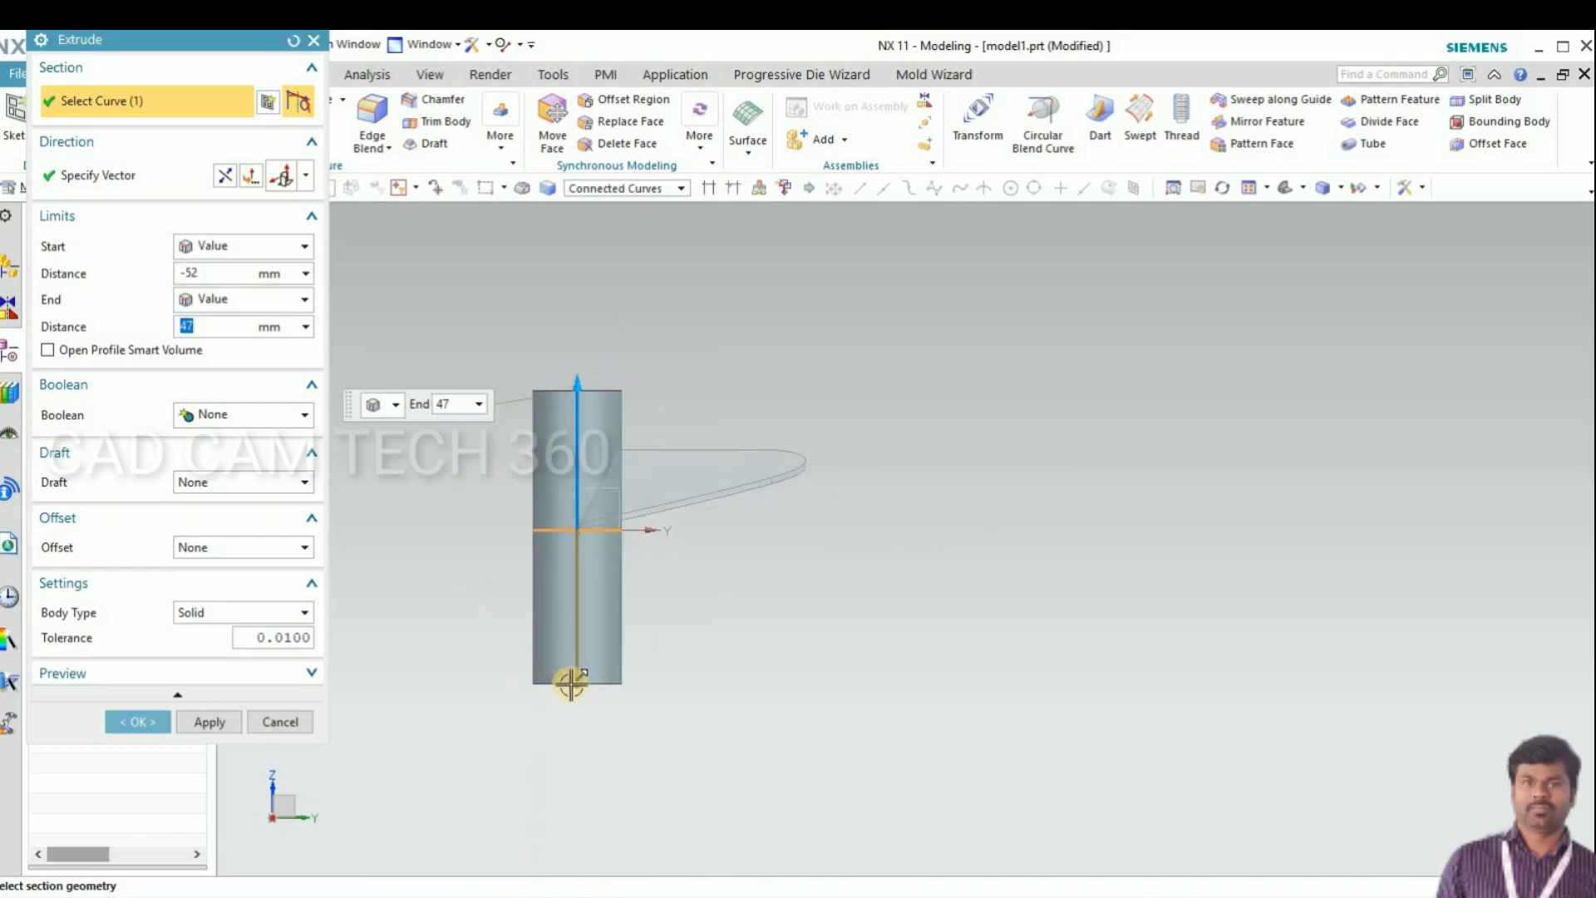
{"action": "left_click_drag", "start_coordinate": [583, 746], "coordinate": [585, 868]}
{"action": "left_click", "coordinate": [123, 718]}
{"action": "middle_click_drag", "start_coordinate": [665, 616], "coordinate": [609, 577]}
{"action": "scroll", "coordinate": [627, 567], "scroll_direction": "up", "scroll_amount": 3}
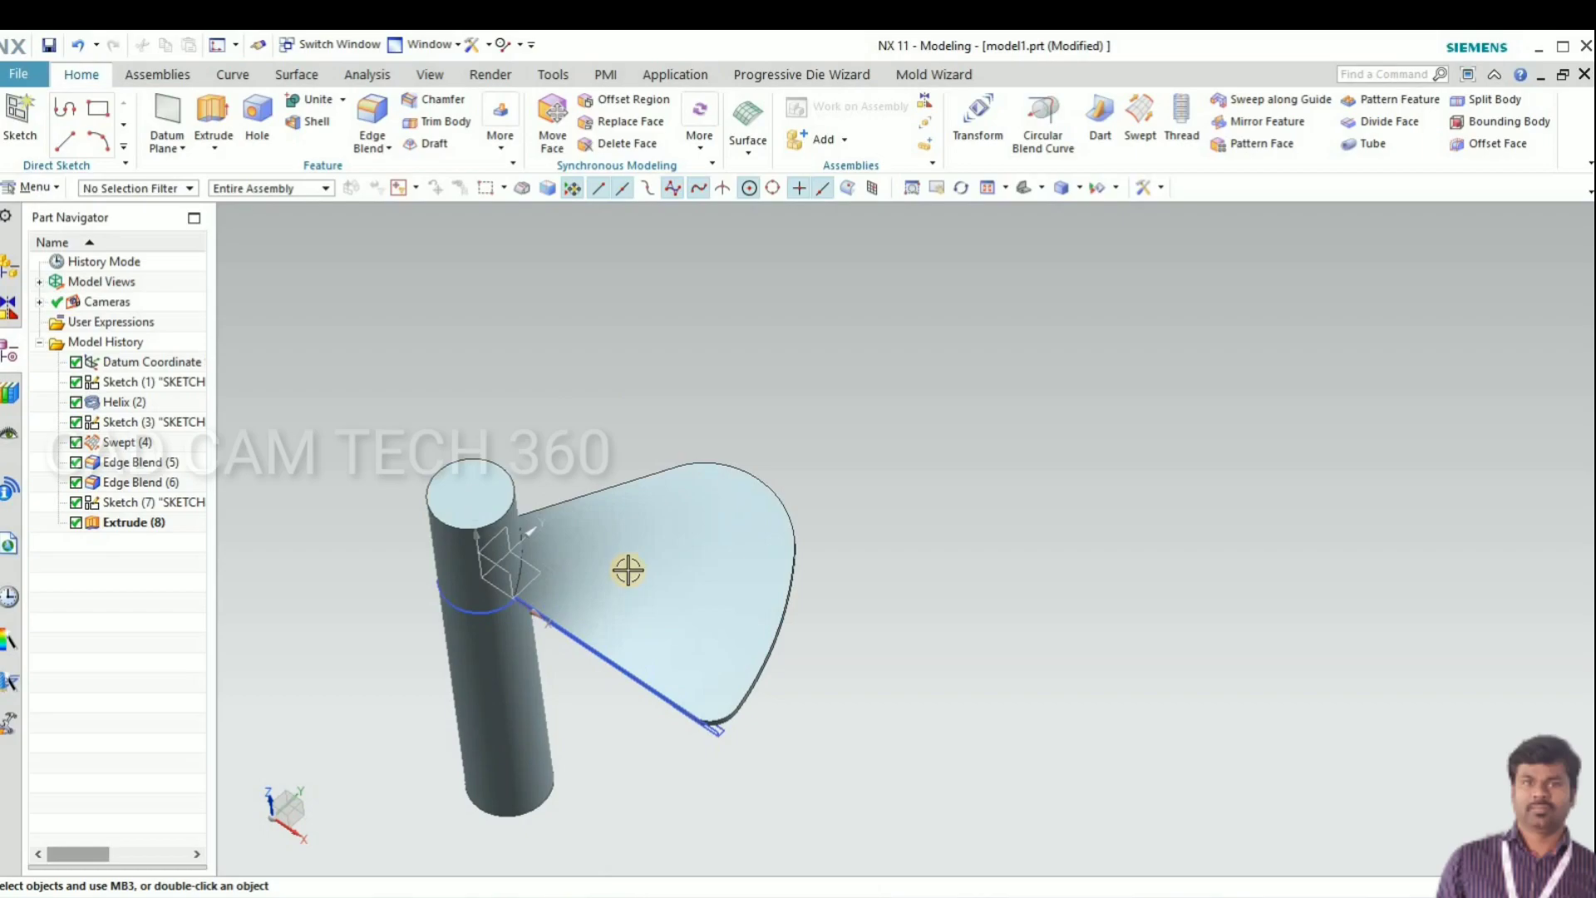
Step: Start Pattern Feature from Insert > Associative Copy and select the Swept blade
{"action": "left_click", "coordinate": [34, 186]}
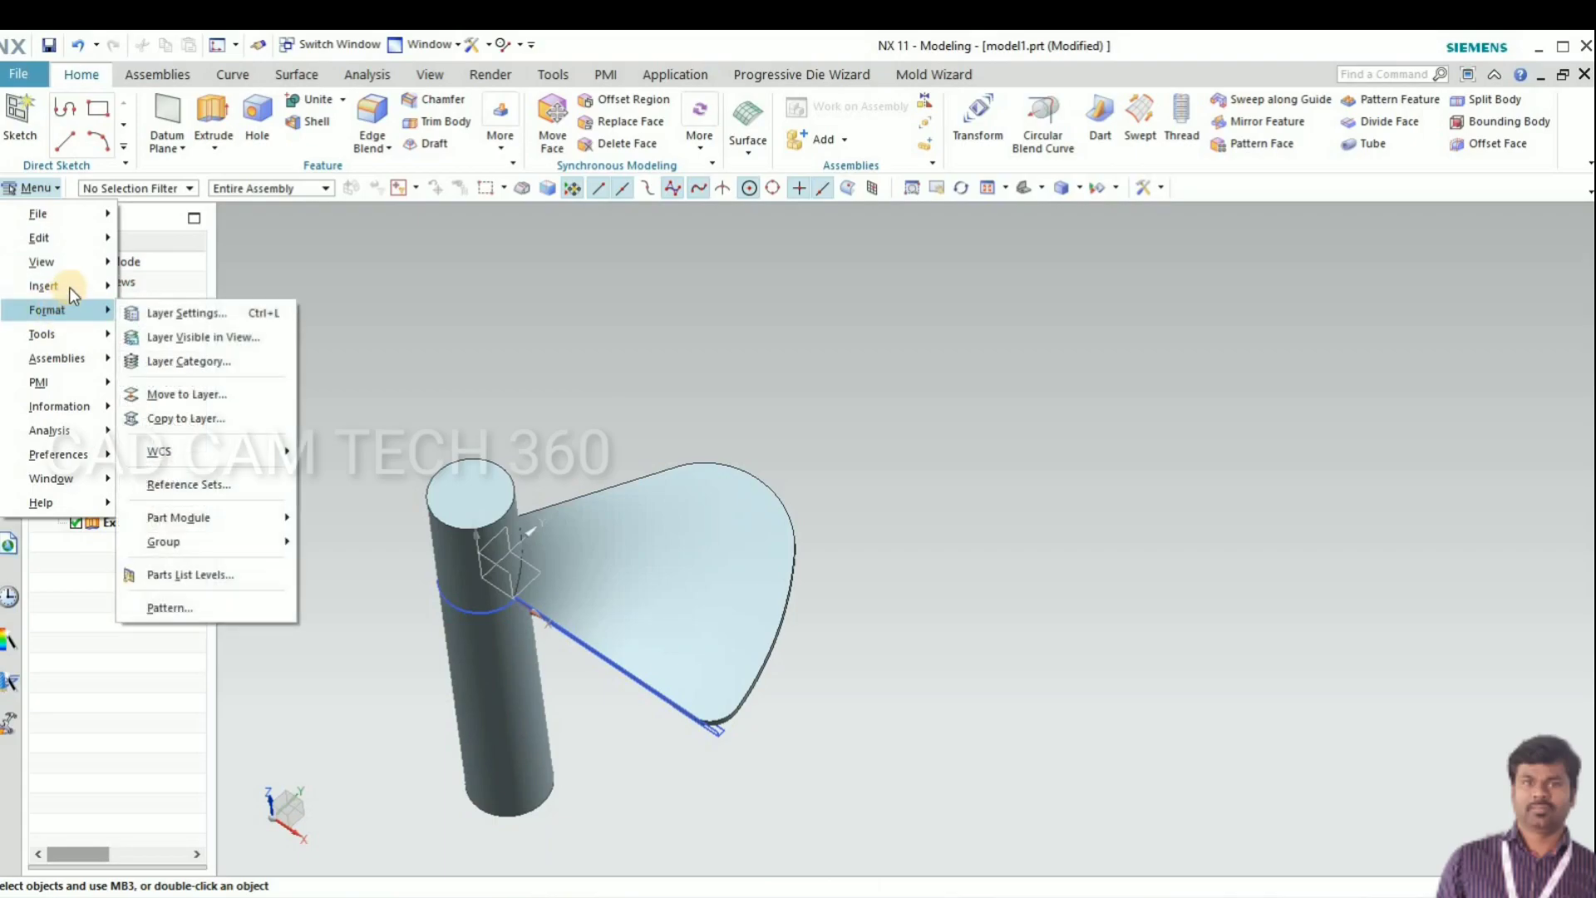
{"action": "mouse_move", "coordinate": [68, 287]}
{"action": "mouse_move", "coordinate": [224, 386]}
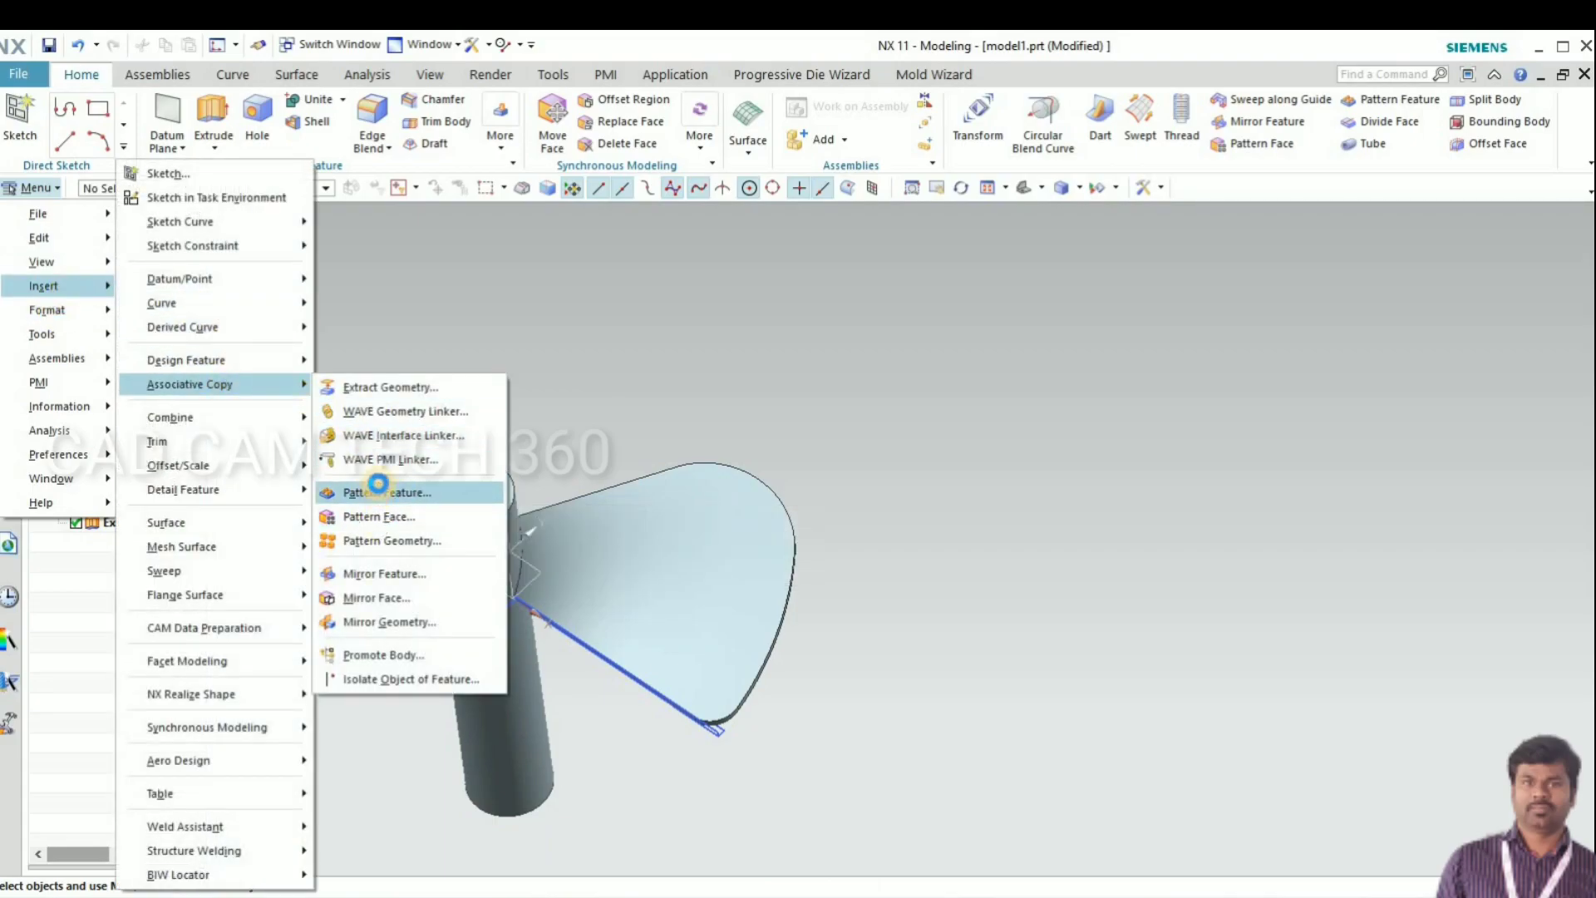
{"action": "left_click", "coordinate": [416, 276]}
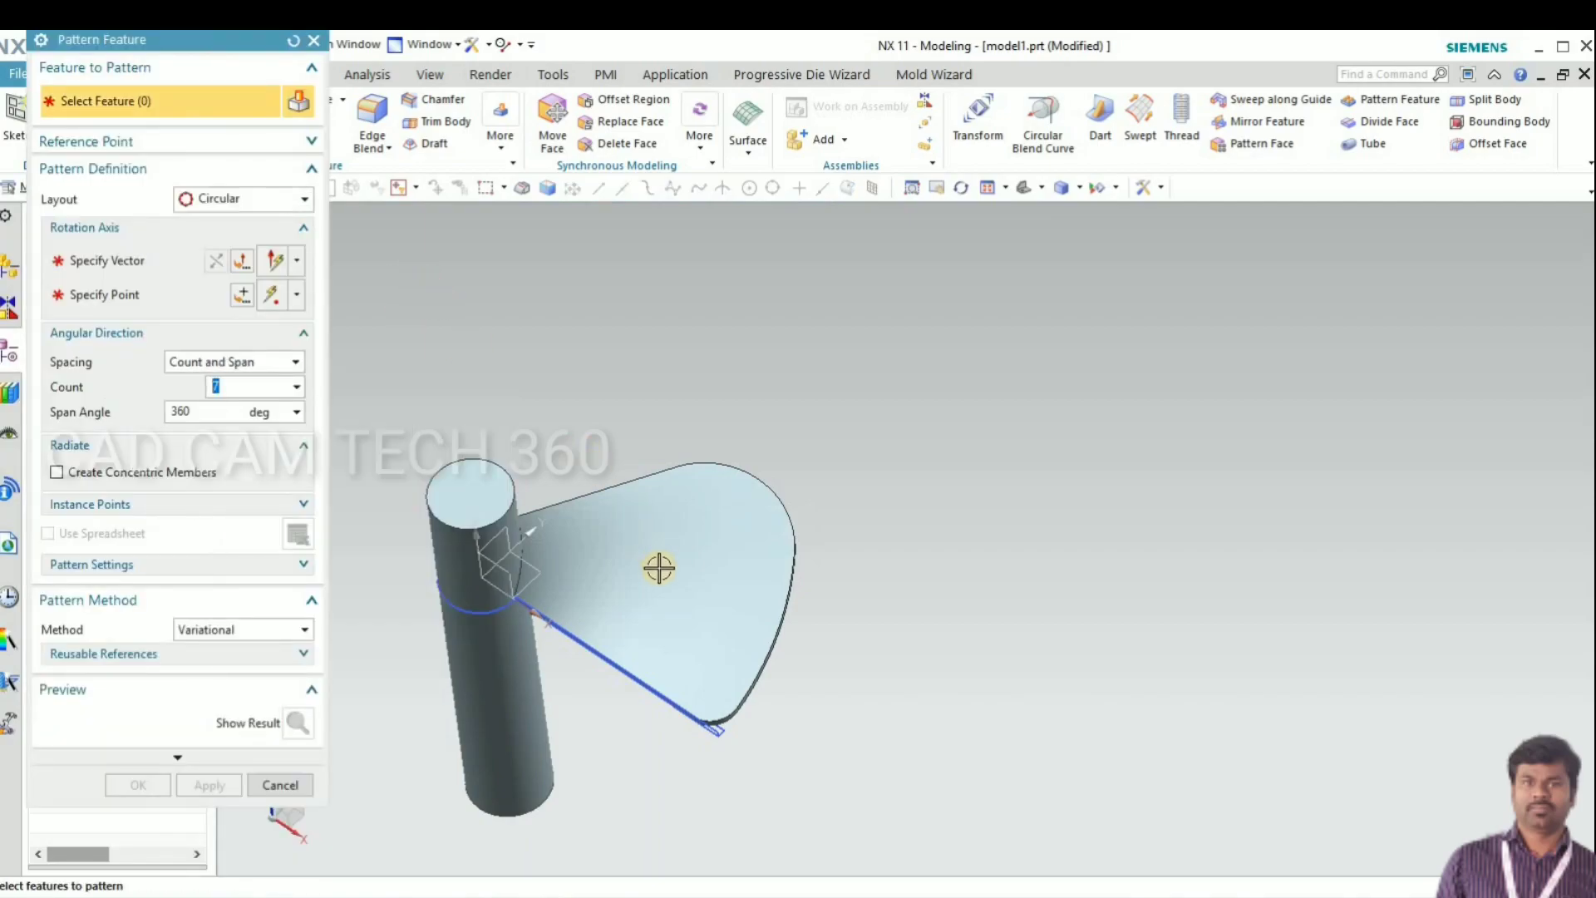
{"action": "left_click", "coordinate": [632, 413]}
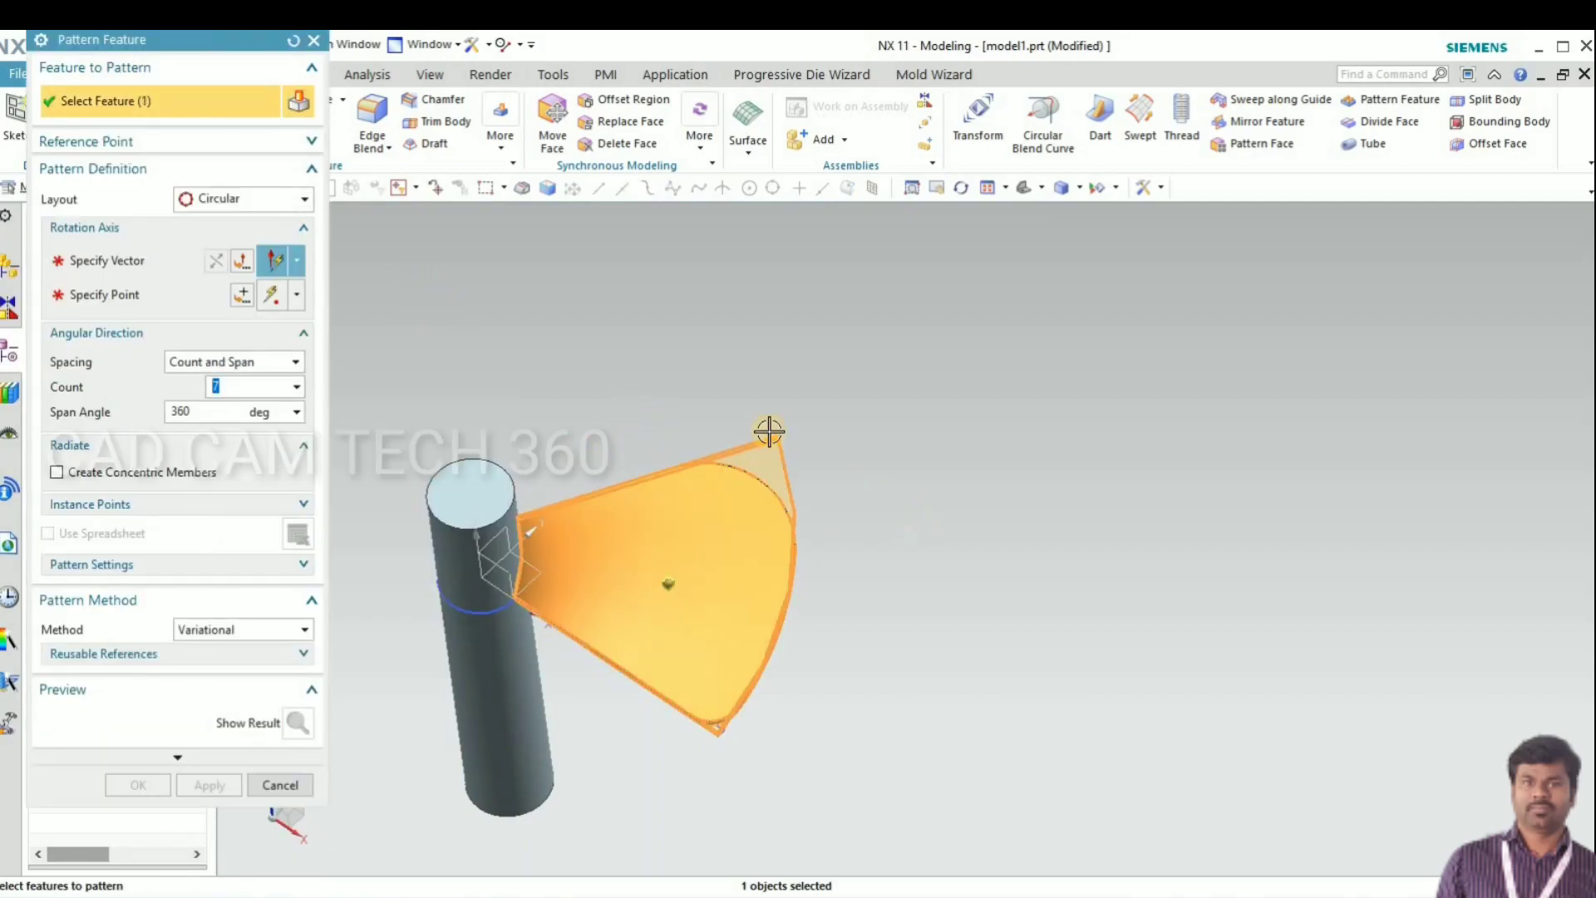
{"action": "scroll", "coordinate": [743, 413], "scroll_direction": "down", "scroll_amount": 2}
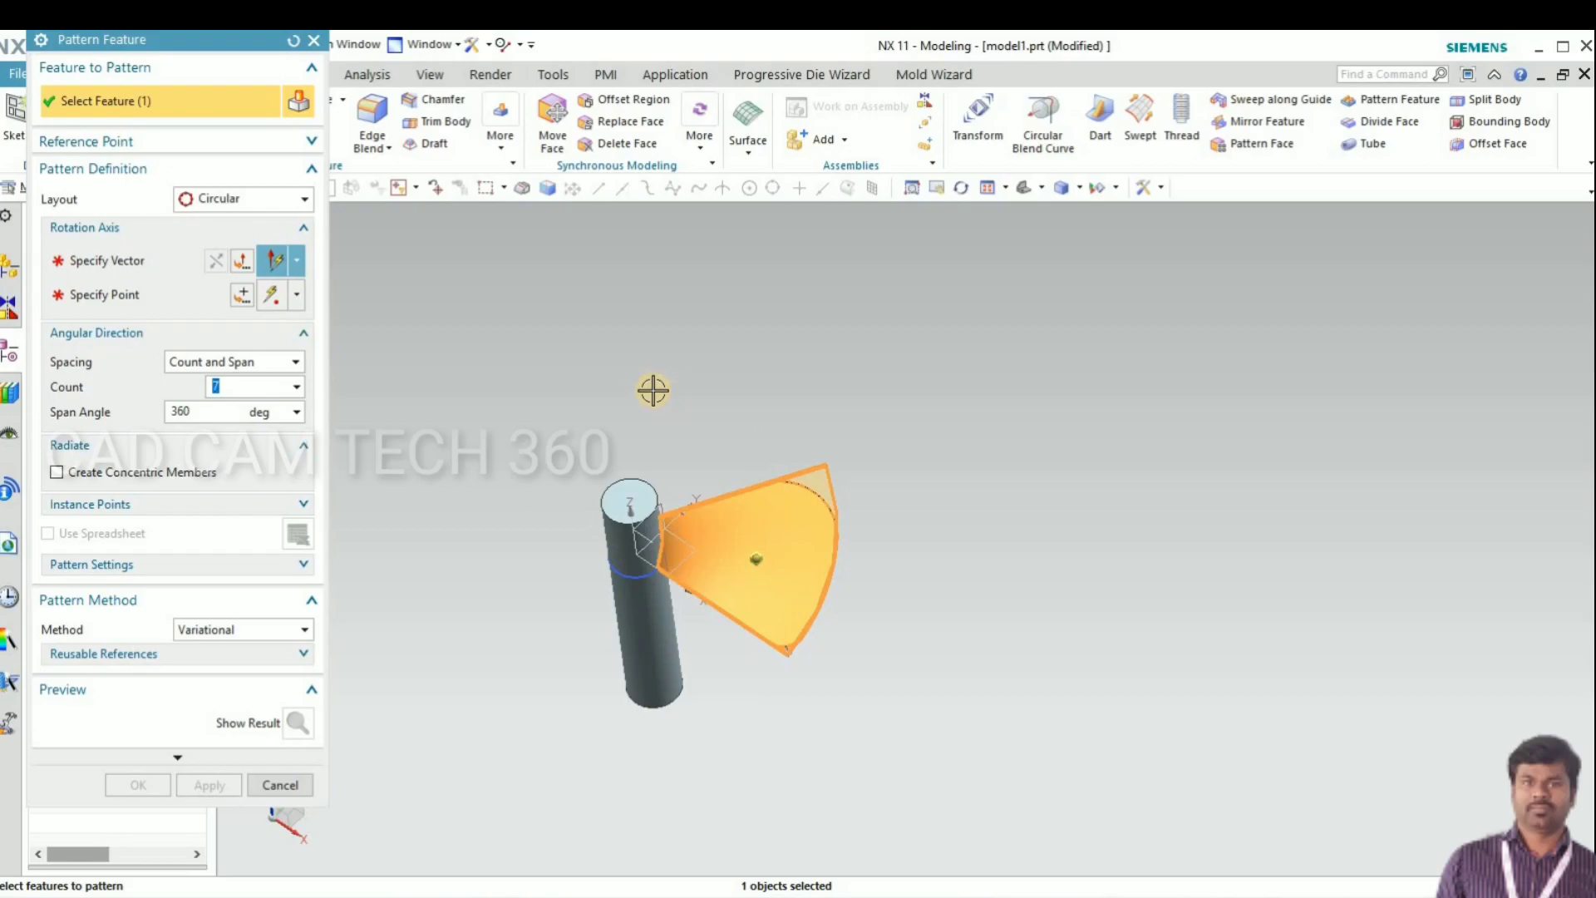
{"action": "middle_click", "coordinate": [734, 417]}
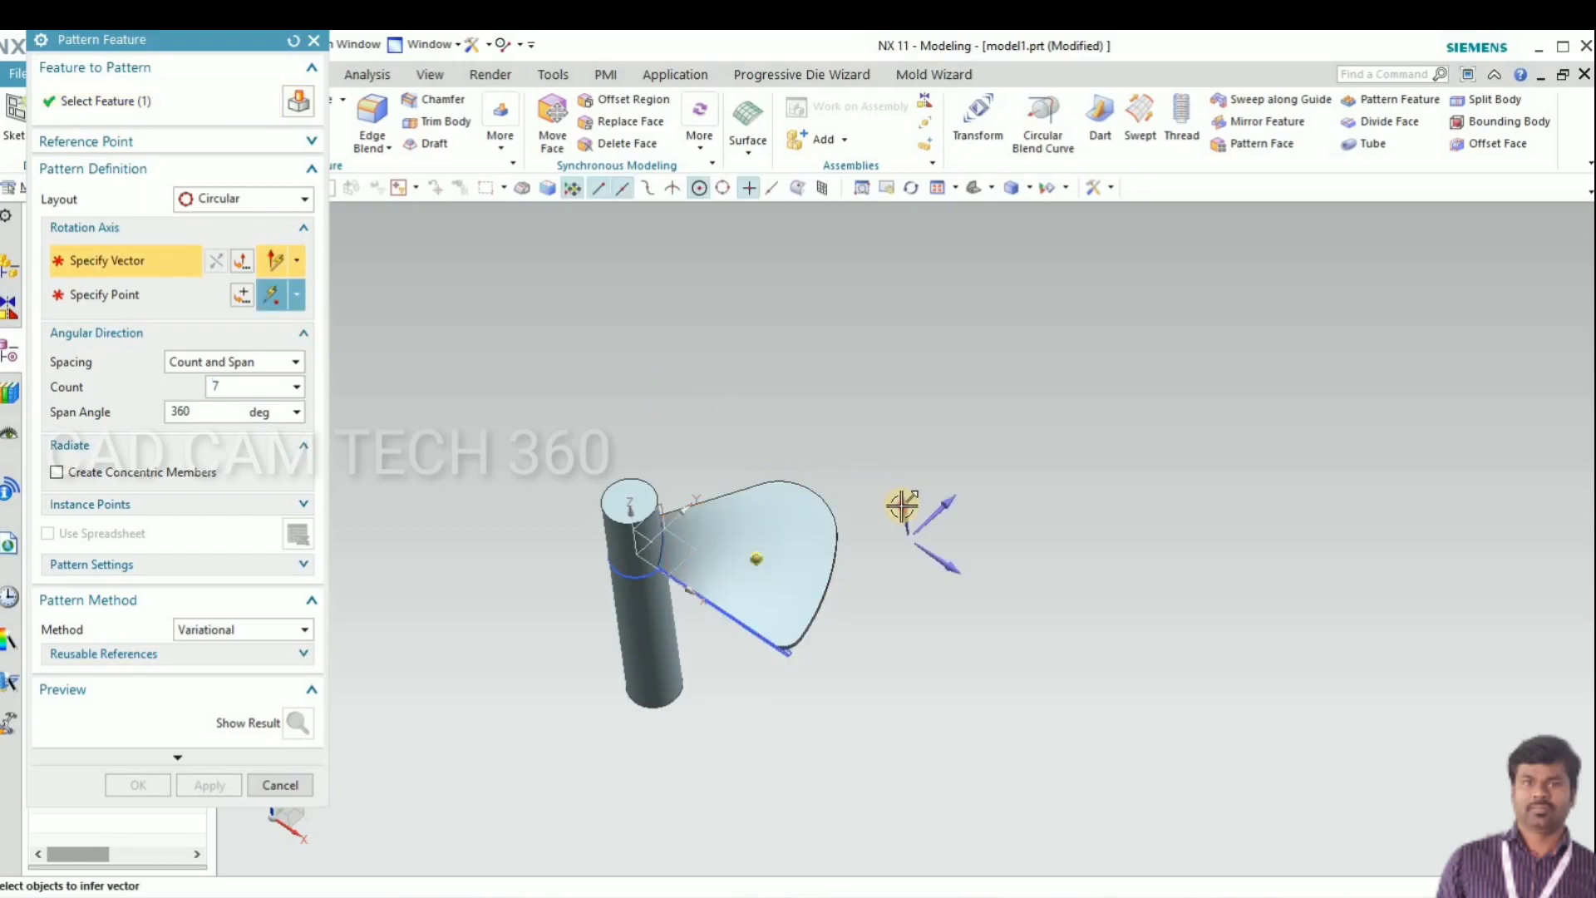
Step: Pattern it circularly about the hub axis and top centre, 7 copies over 360°
{"action": "left_click", "coordinate": [648, 479]}
{"action": "scroll", "coordinate": [649, 491], "scroll_direction": "up", "scroll_amount": 2}
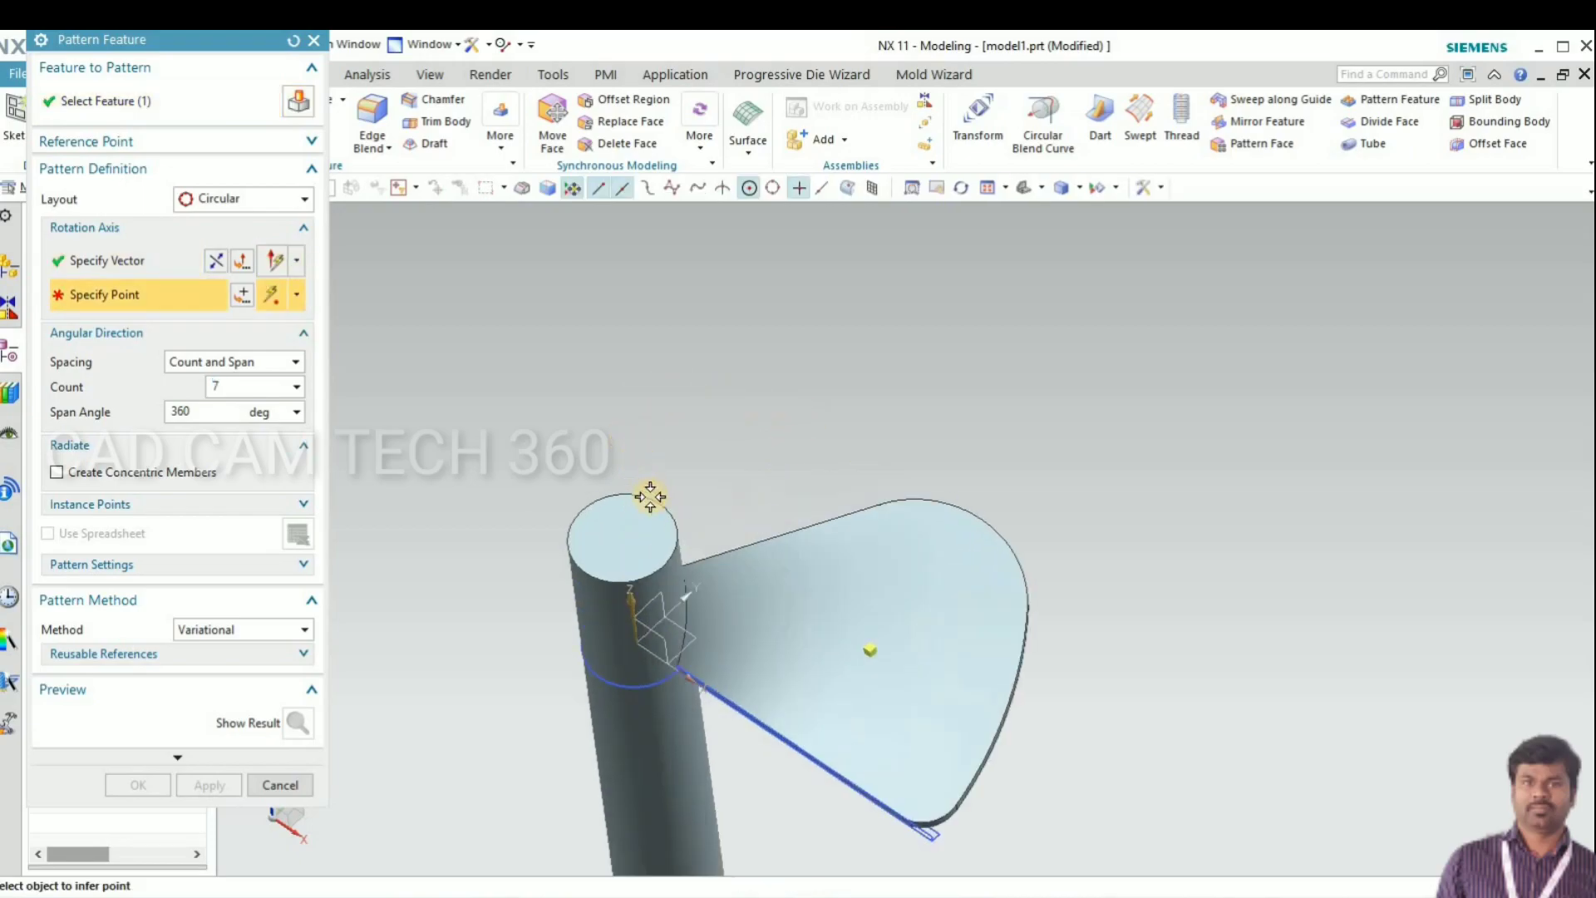
{"action": "left_click", "coordinate": [645, 433]}
{"action": "scroll", "coordinate": [524, 482], "scroll_direction": "down", "scroll_amount": 1}
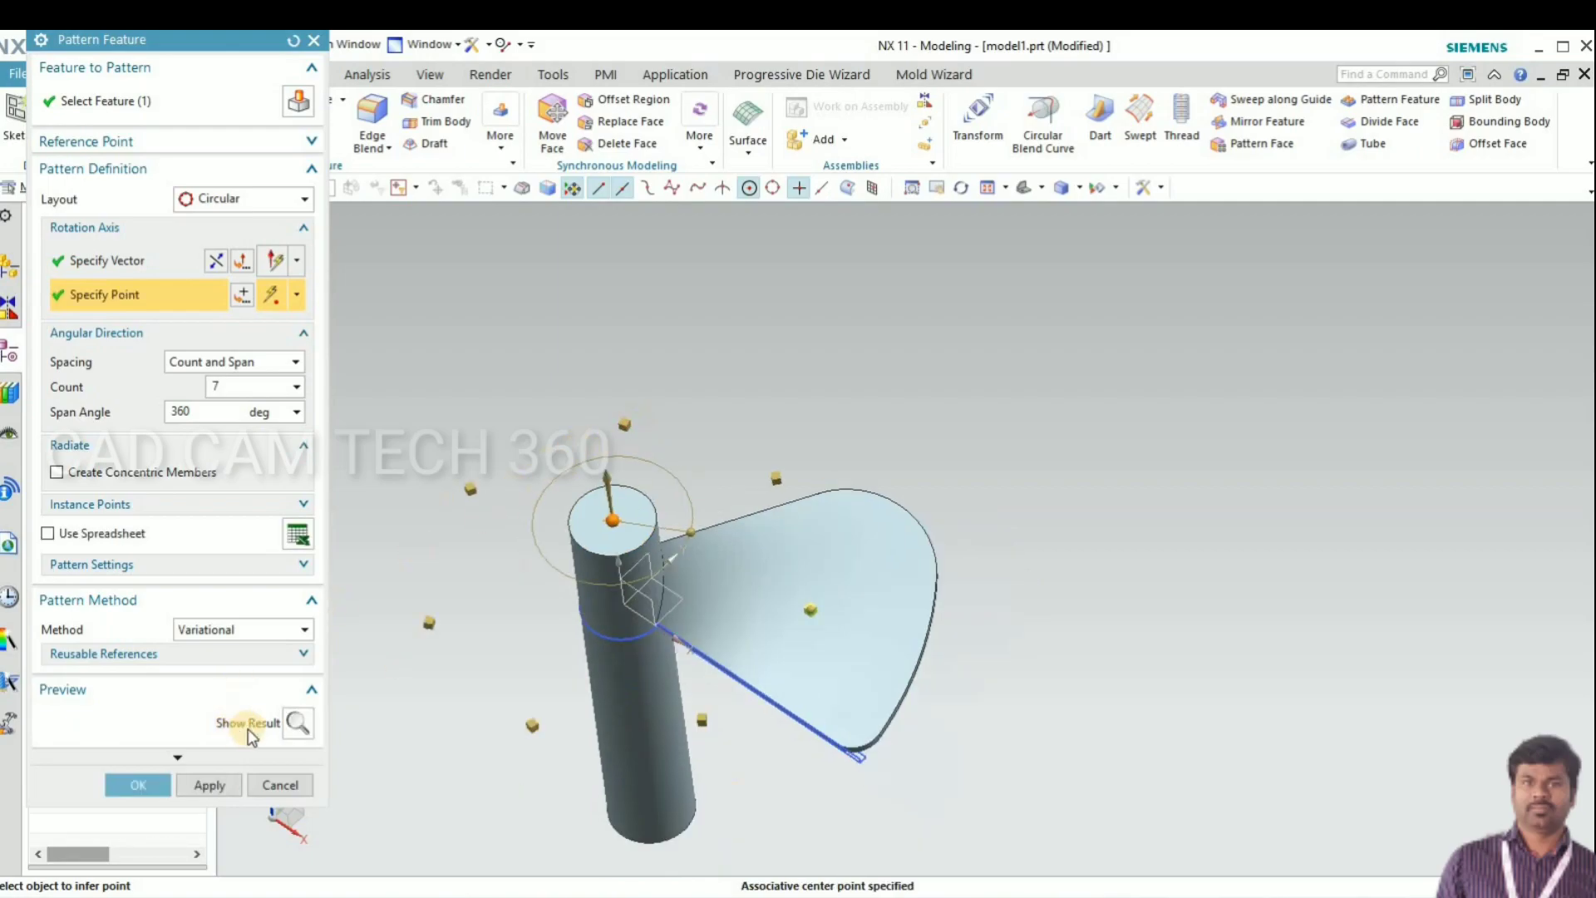
{"action": "left_click", "coordinate": [297, 722]}
{"action": "scroll", "coordinate": [731, 518], "scroll_direction": "down", "scroll_amount": 2}
{"action": "mouse_move", "coordinate": [681, 553]}
{"action": "middle_mouse_down"}
{"action": "mouse_move", "coordinate": [627, 424]}
{"action": "mouse_move", "coordinate": [666, 575]}
{"action": "mouse_move", "coordinate": [656, 542]}
{"action": "mouse_move", "coordinate": [692, 547]}
{"action": "mouse_move", "coordinate": [670, 532]}
{"action": "middle_mouse_up"}
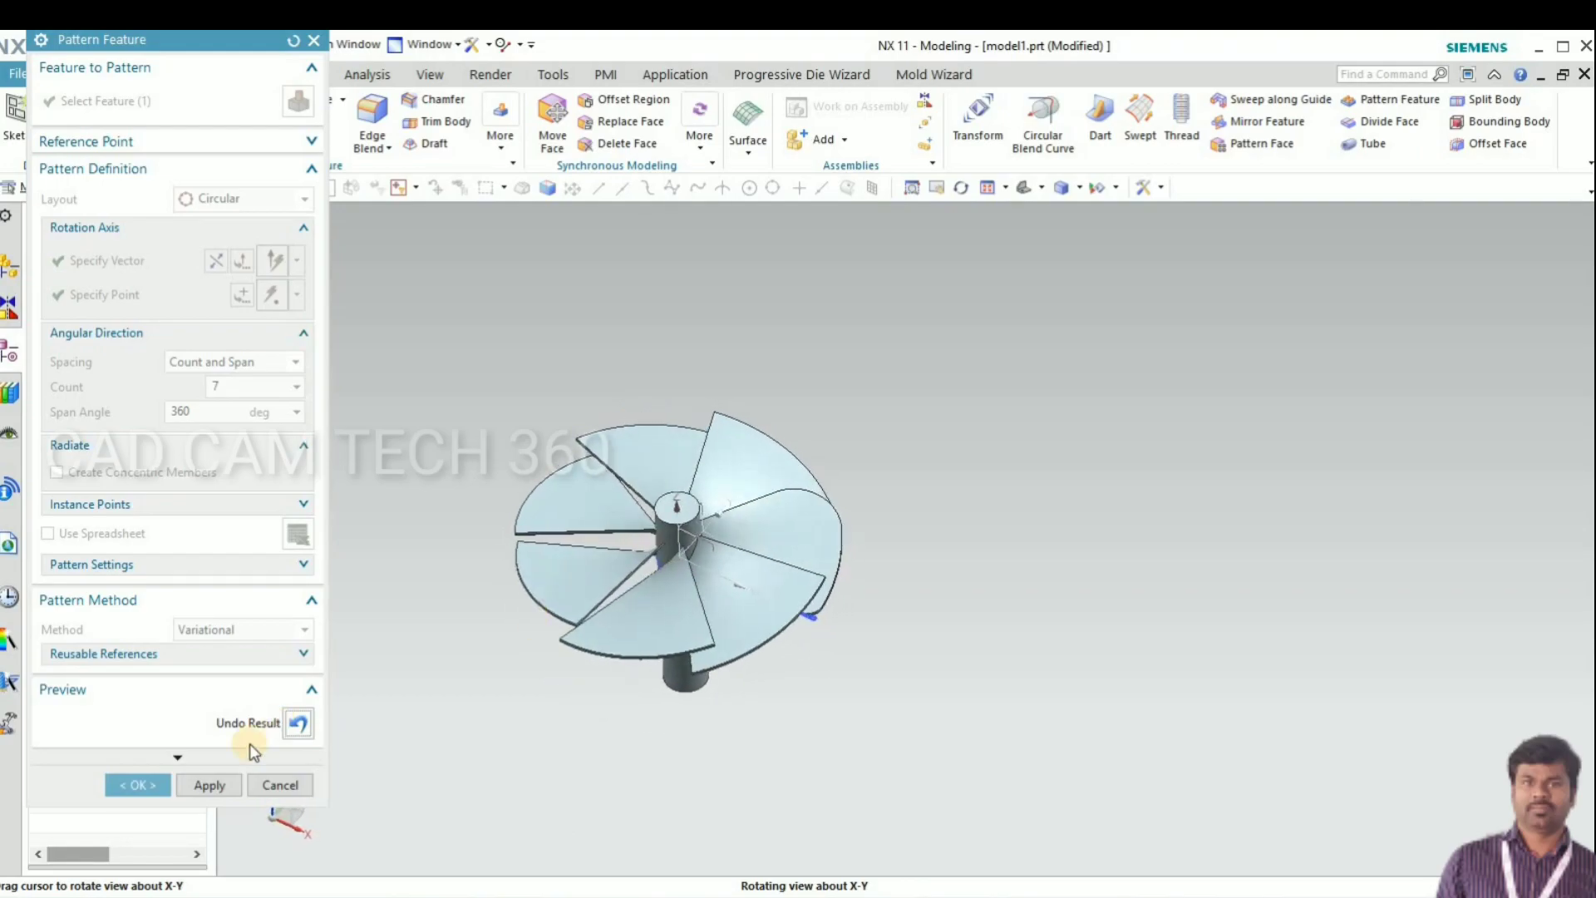
Step: Confirm the circular blade pattern and start an Edge Blend on the blades
{"action": "left_click", "coordinate": [138, 784]}
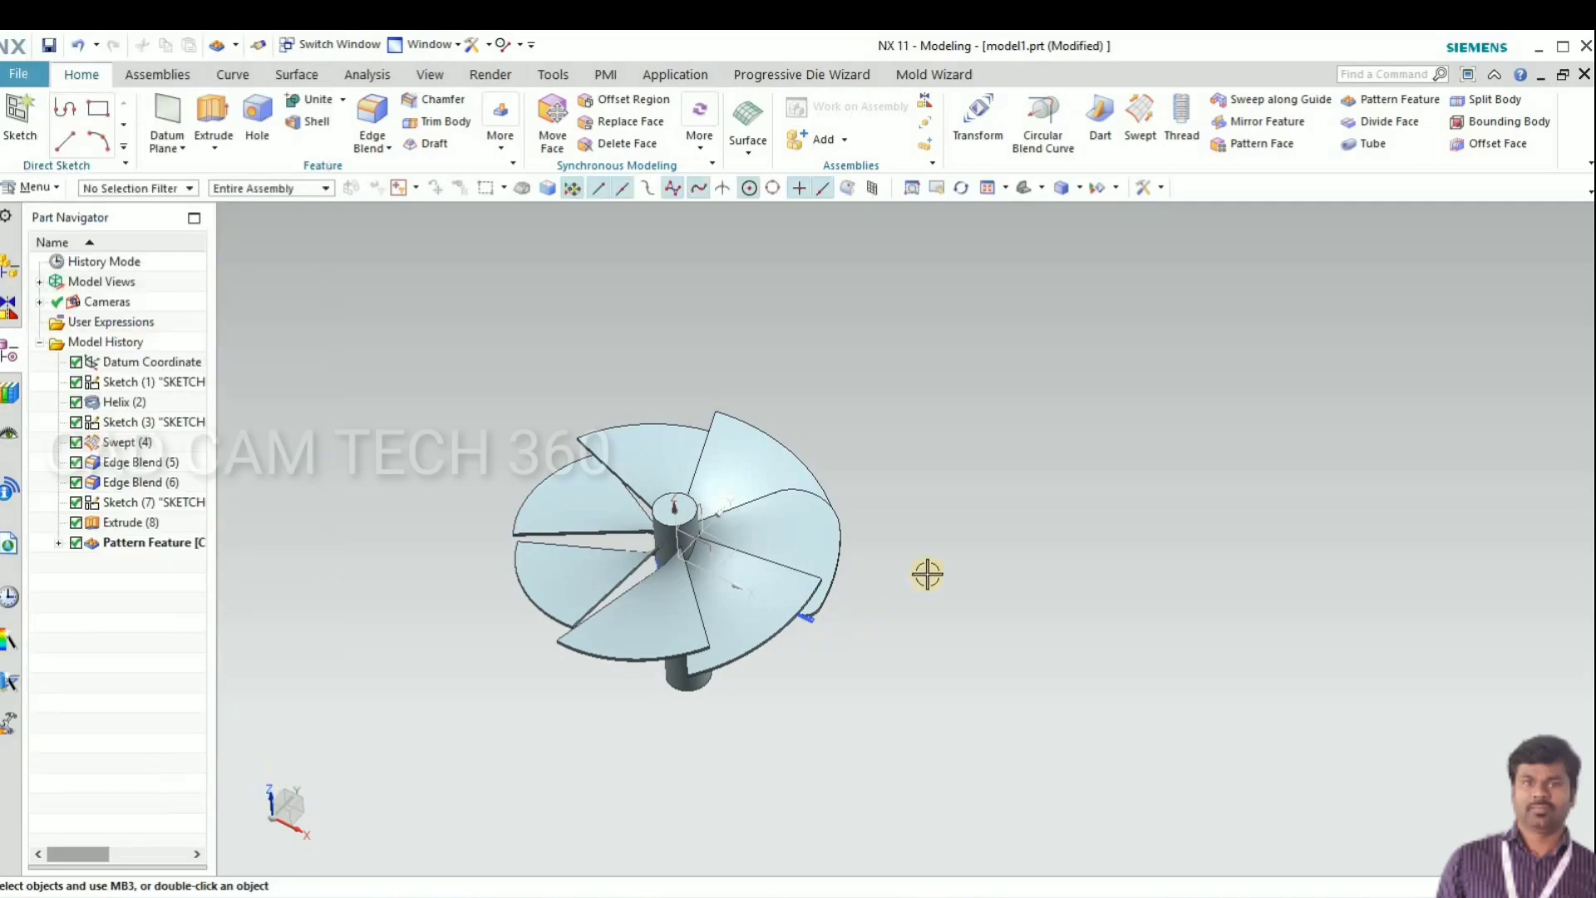
{"action": "middle_click_drag", "start_coordinate": [928, 565], "coordinate": [845, 491]}
{"action": "left_click", "coordinate": [374, 141]}
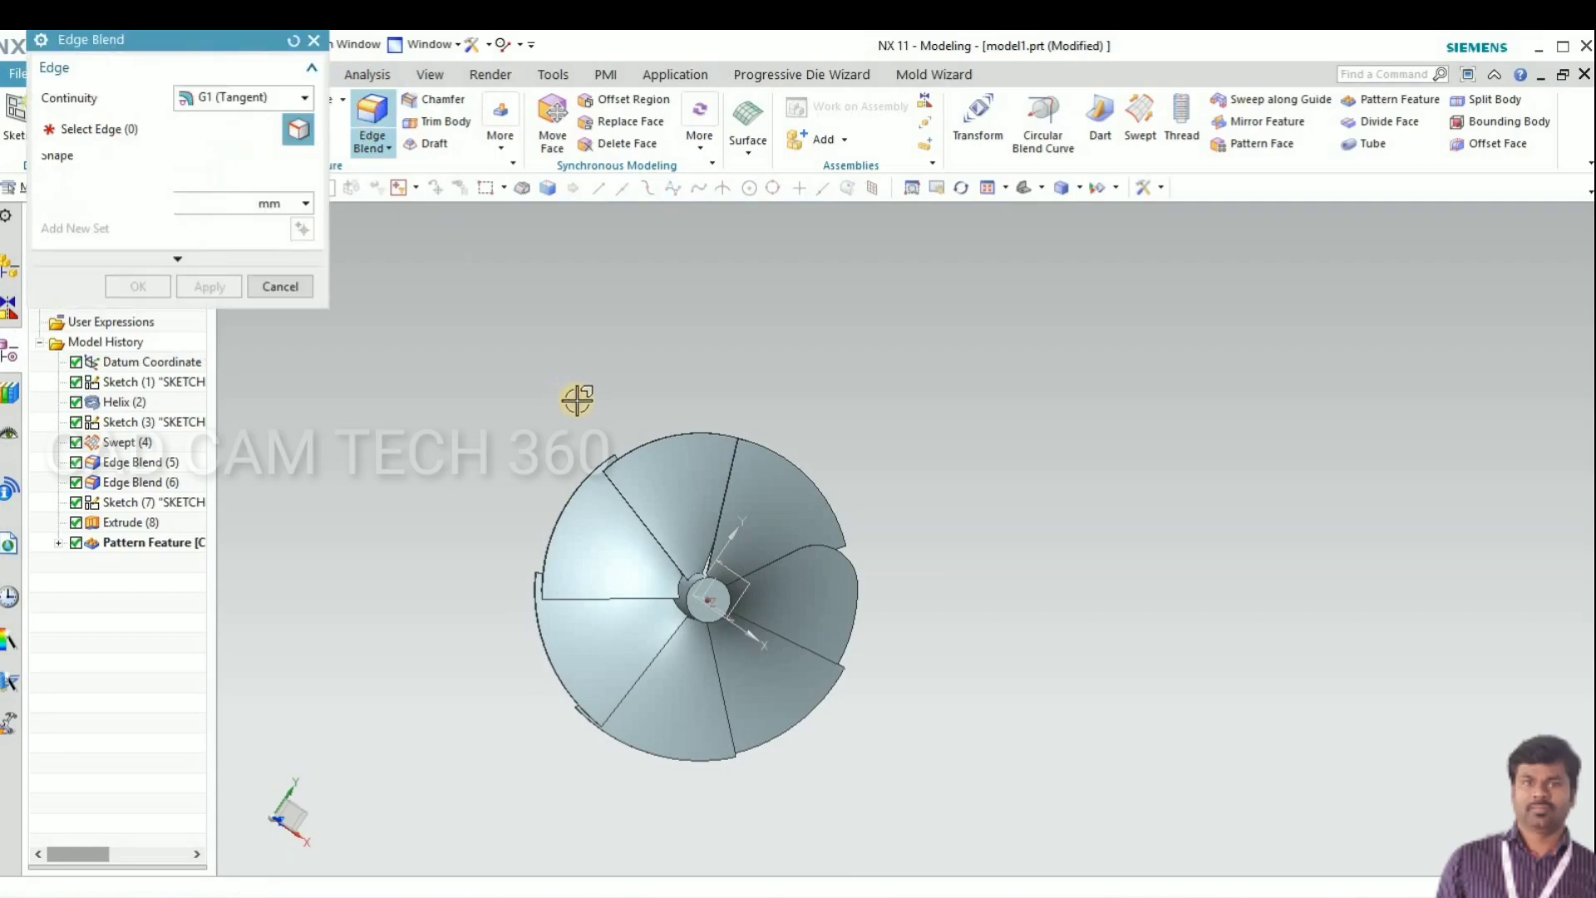
{"action": "middle_click_drag", "start_coordinate": [881, 516], "coordinate": [787, 520]}
{"action": "scroll", "coordinate": [737, 502], "scroll_direction": "up", "scroll_amount": 5}
{"action": "scroll", "coordinate": [737, 502], "scroll_direction": "up", "scroll_amount": 3}
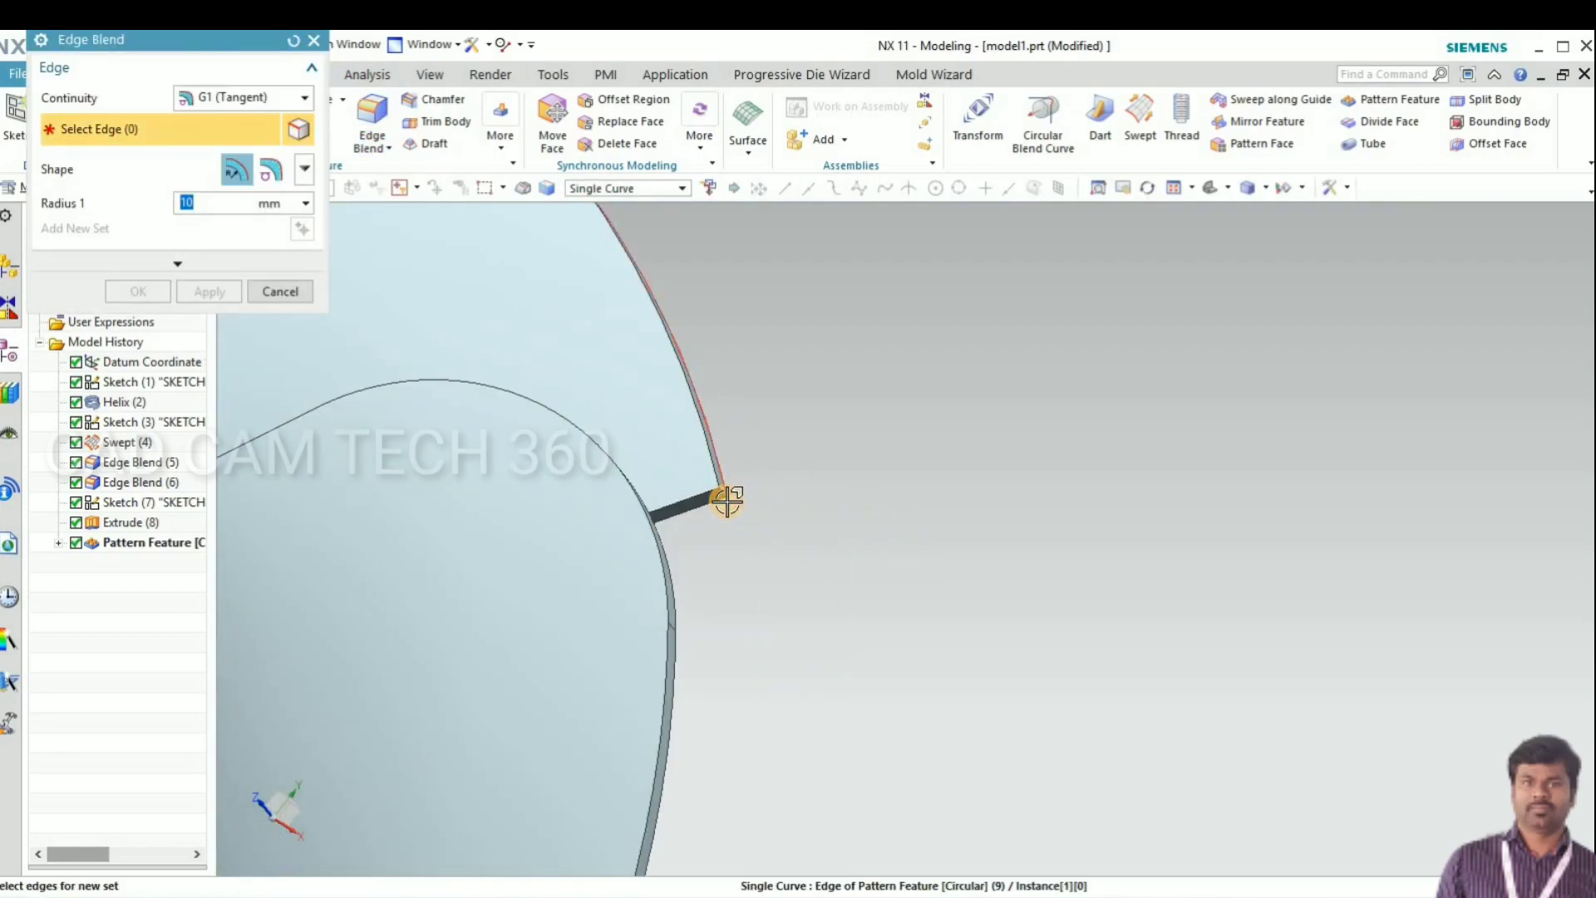
Step: Pick the first two blade tip edges for the 10 mm blend
{"action": "left_click", "coordinate": [726, 500]}
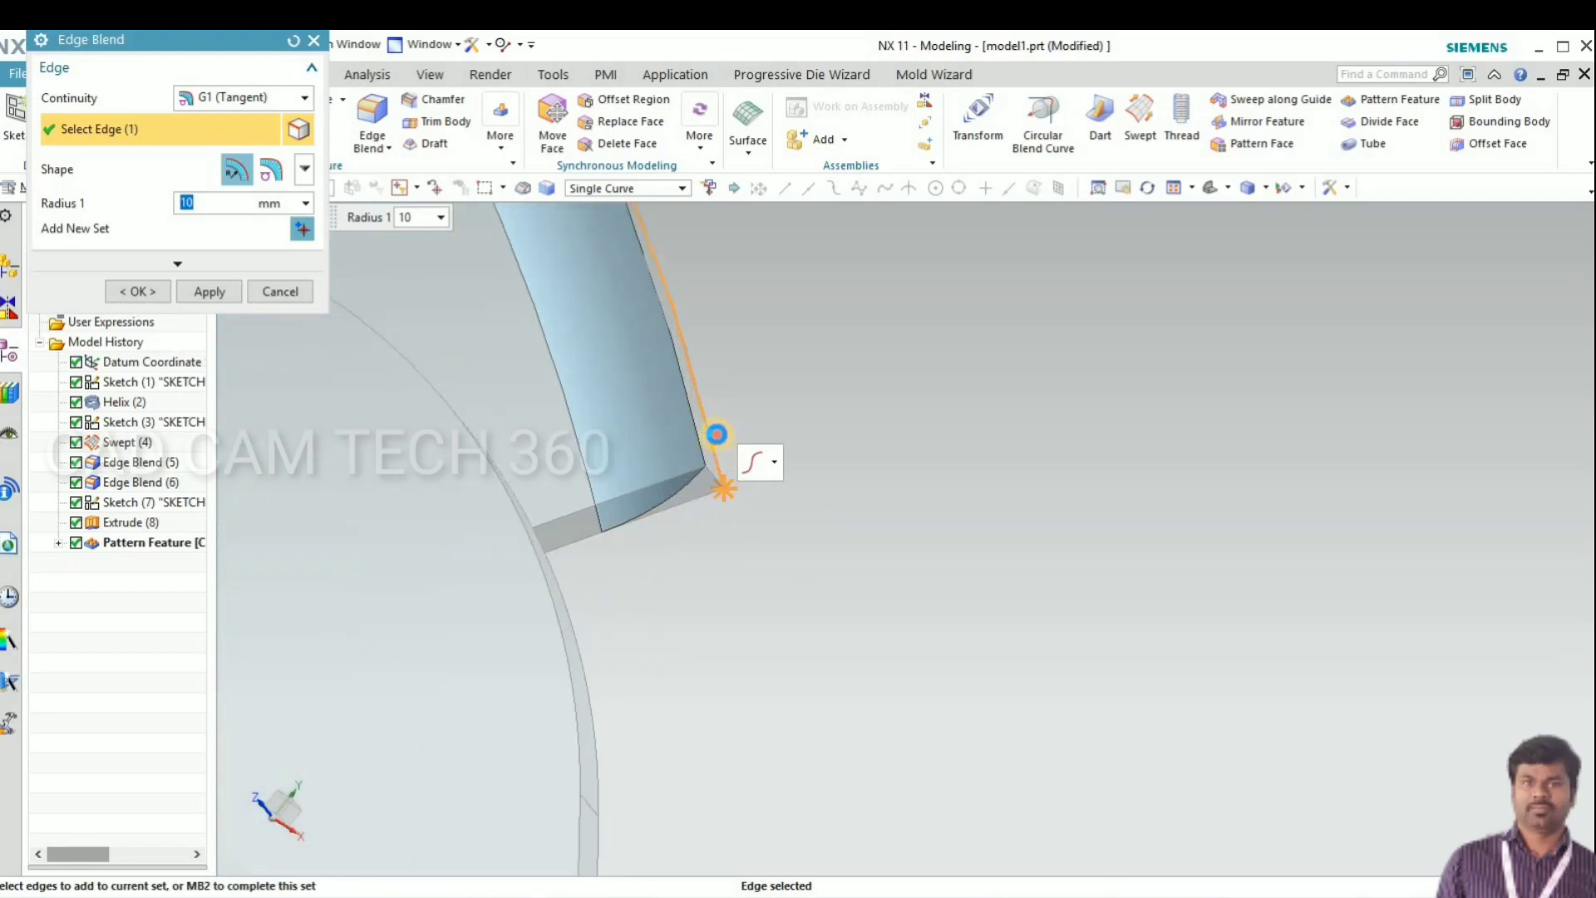
{"action": "middle_click", "coordinate": [720, 455]}
{"action": "left_click", "coordinate": [740, 564]}
{"action": "scroll", "coordinate": [712, 582], "scroll_direction": "down", "scroll_amount": 5}
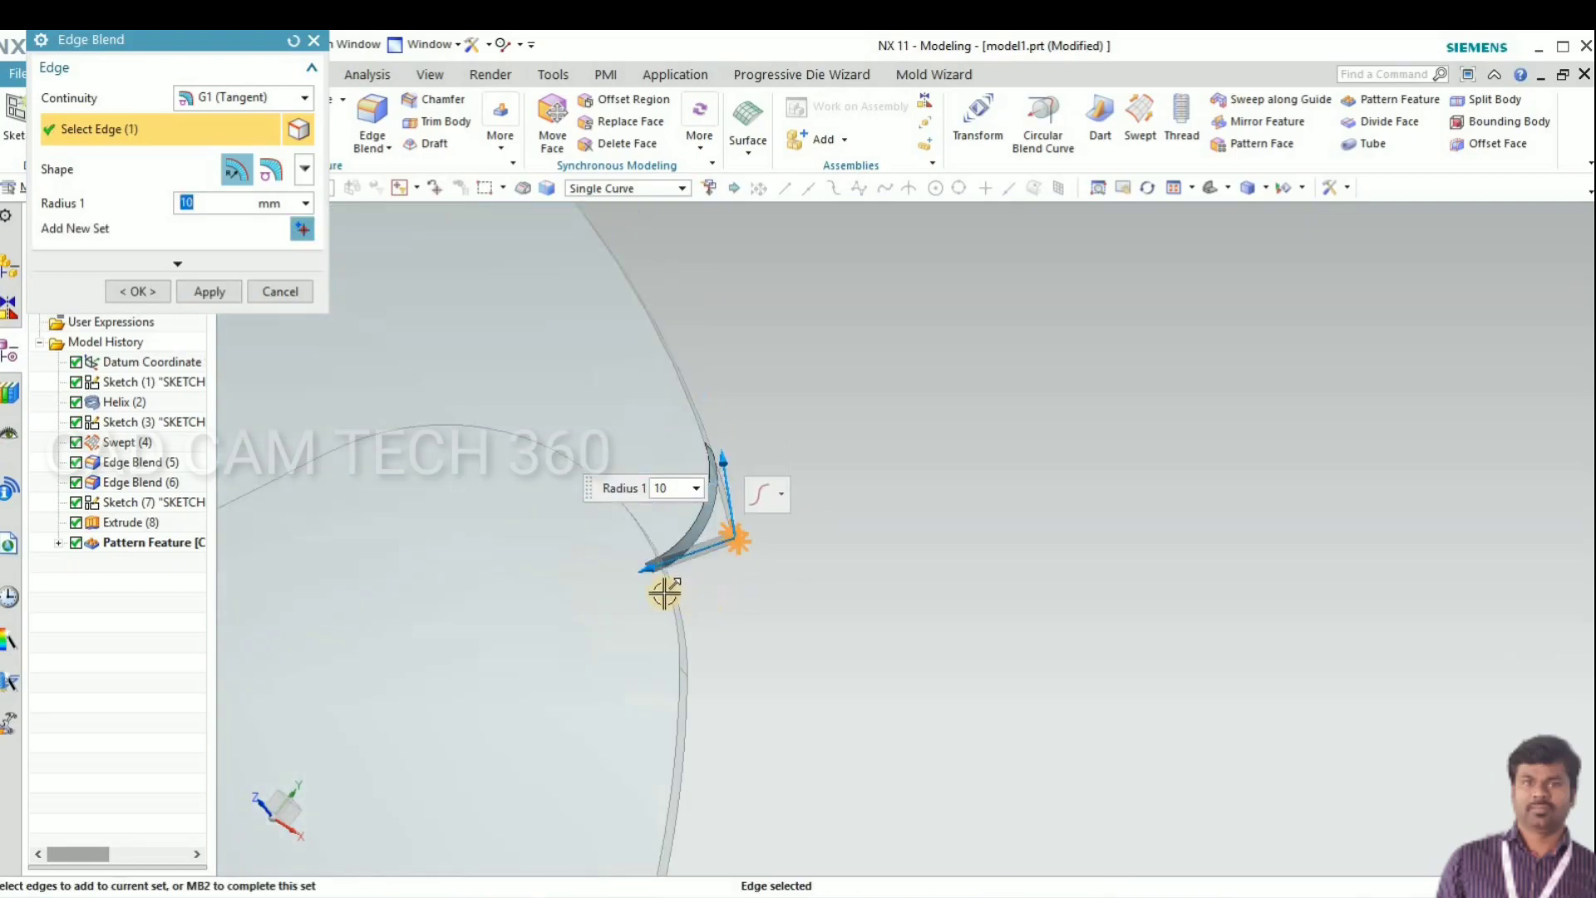
{"action": "mouse_move", "coordinate": [527, 508]}
{"action": "middle_mouse_down"}
{"action": "mouse_move", "coordinate": [506, 538]}
{"action": "mouse_move", "coordinate": [532, 510]}
{"action": "middle_mouse_up"}
{"action": "scroll", "coordinate": [517, 458], "scroll_direction": "up", "scroll_amount": 5}
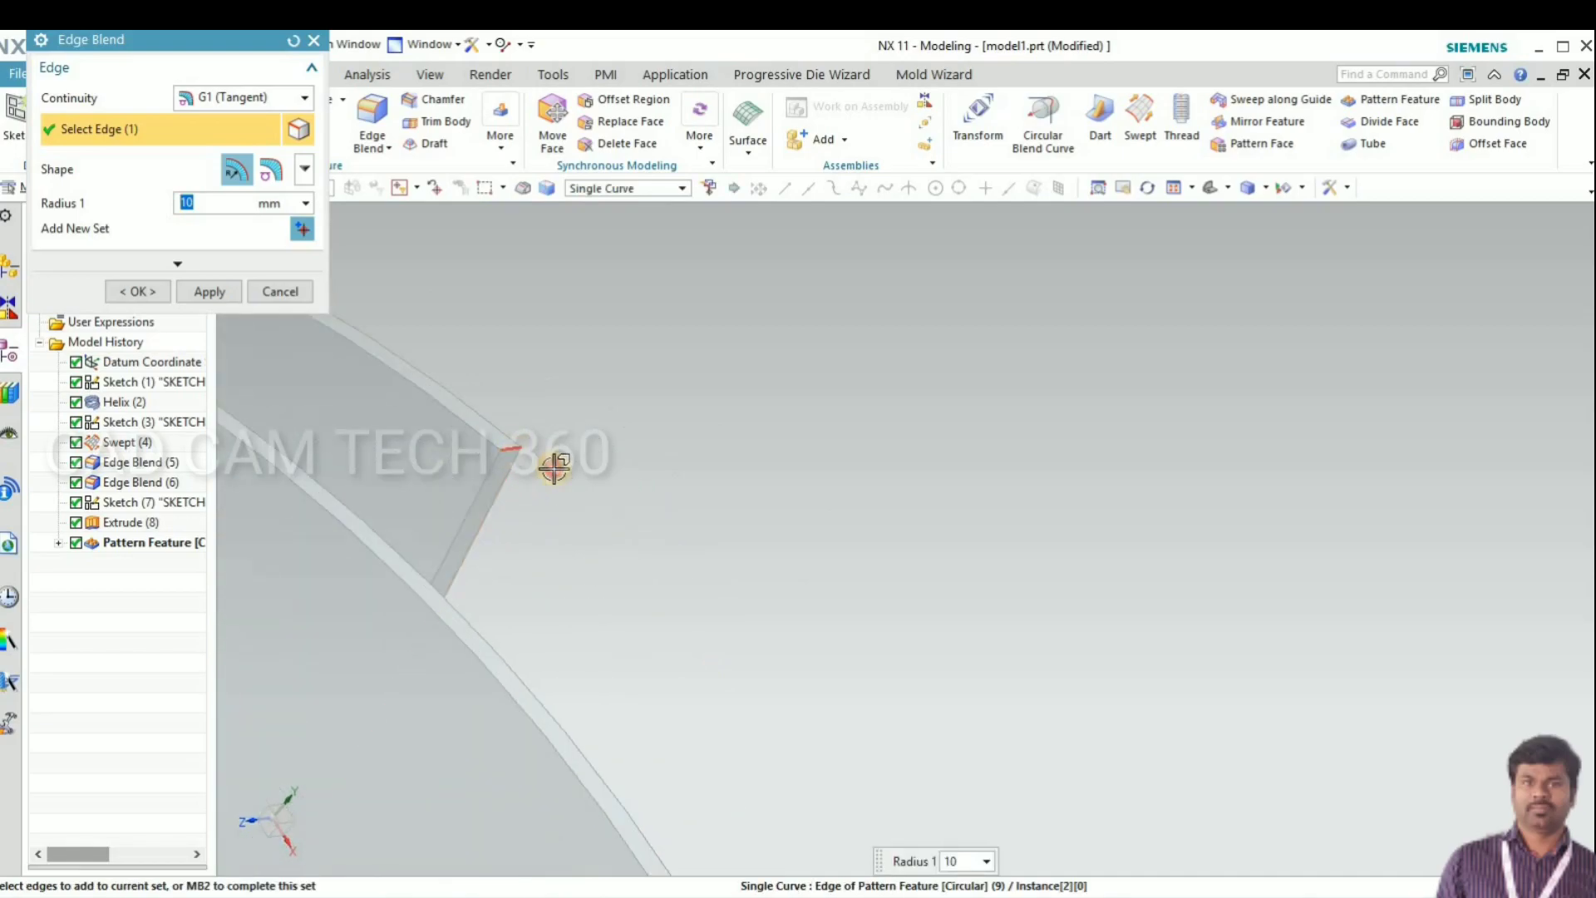
{"action": "left_click", "coordinate": [670, 487]}
{"action": "scroll", "coordinate": [623, 502], "scroll_direction": "down", "scroll_amount": 8}
{"action": "middle_click_drag", "start_coordinate": [510, 573], "coordinate": [466, 660]}
{"action": "scroll", "coordinate": [541, 541], "scroll_direction": "up", "scroll_amount": 8}
Step: Add the remaining blade tip edges to reach six edges in the 10 mm blend
{"action": "left_click", "coordinate": [616, 586]}
{"action": "scroll", "coordinate": [510, 582], "scroll_direction": "down", "scroll_amount": 8}
{"action": "scroll", "coordinate": [478, 551], "scroll_direction": "up", "scroll_amount": 8}
{"action": "scroll", "coordinate": [479, 551], "scroll_direction": "up", "scroll_amount": 2}
{"action": "left_click", "coordinate": [595, 569]}
{"action": "scroll", "coordinate": [531, 627], "scroll_direction": "down", "scroll_amount": 8}
{"action": "scroll", "coordinate": [534, 566], "scroll_direction": "up", "scroll_amount": 6}
{"action": "left_click", "coordinate": [472, 596]}
{"action": "scroll", "coordinate": [484, 635], "scroll_direction": "down", "scroll_amount": 8}
{"action": "scroll", "coordinate": [499, 639], "scroll_direction": "up", "scroll_amount": 8}
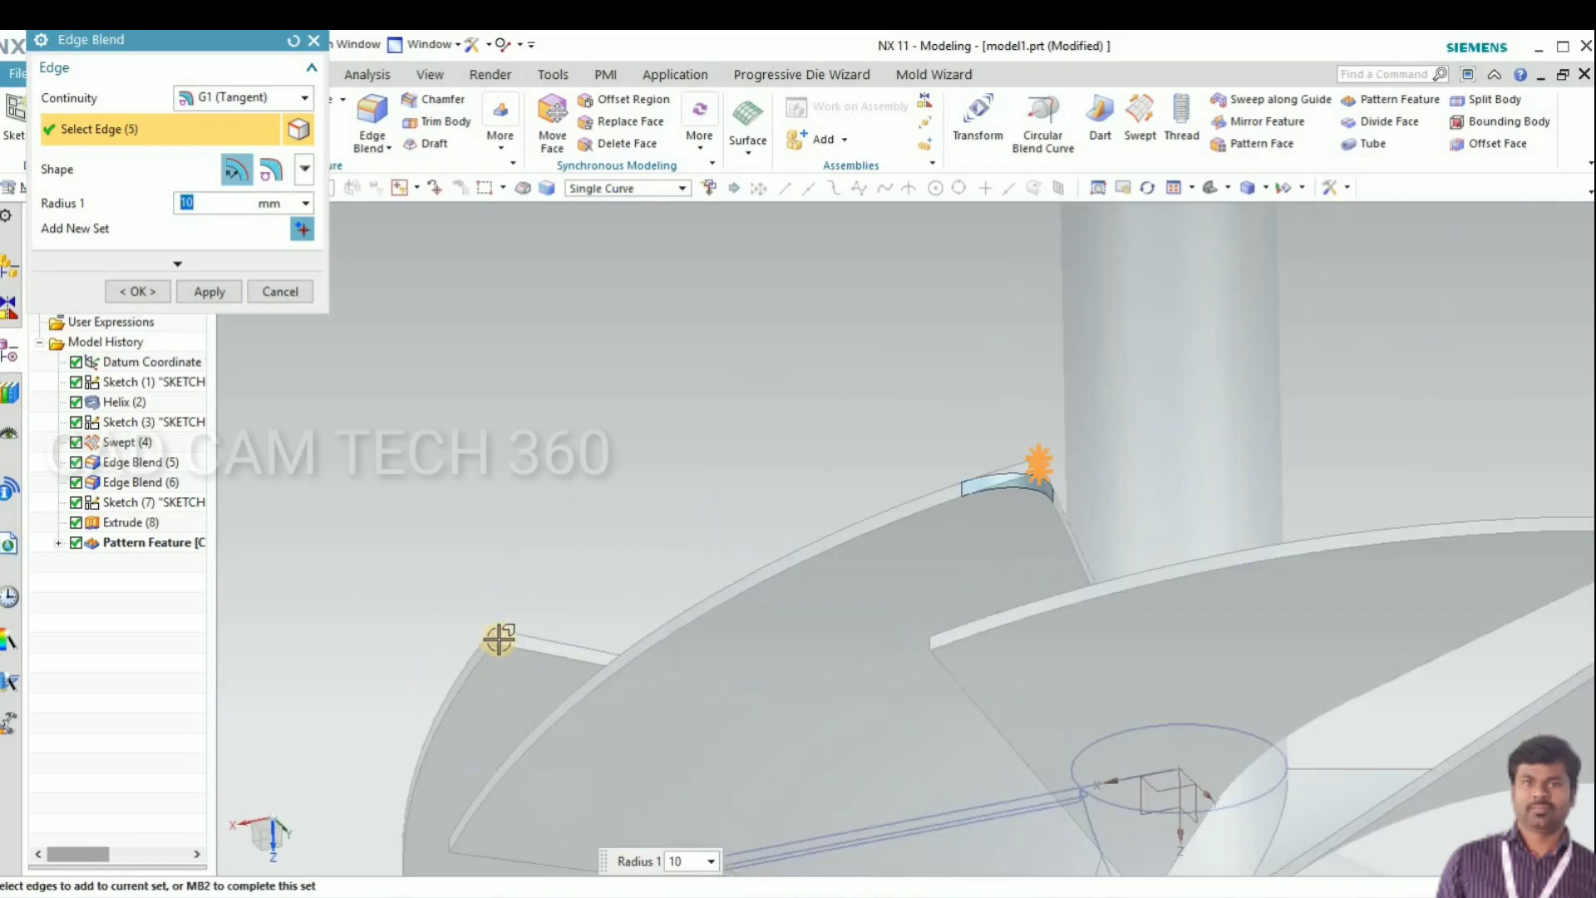
{"action": "scroll", "coordinate": [498, 639], "scroll_direction": "up", "scroll_amount": 3}
{"action": "left_click", "coordinate": [599, 562]}
{"action": "scroll", "coordinate": [485, 652], "scroll_direction": "down", "scroll_amount": 8}
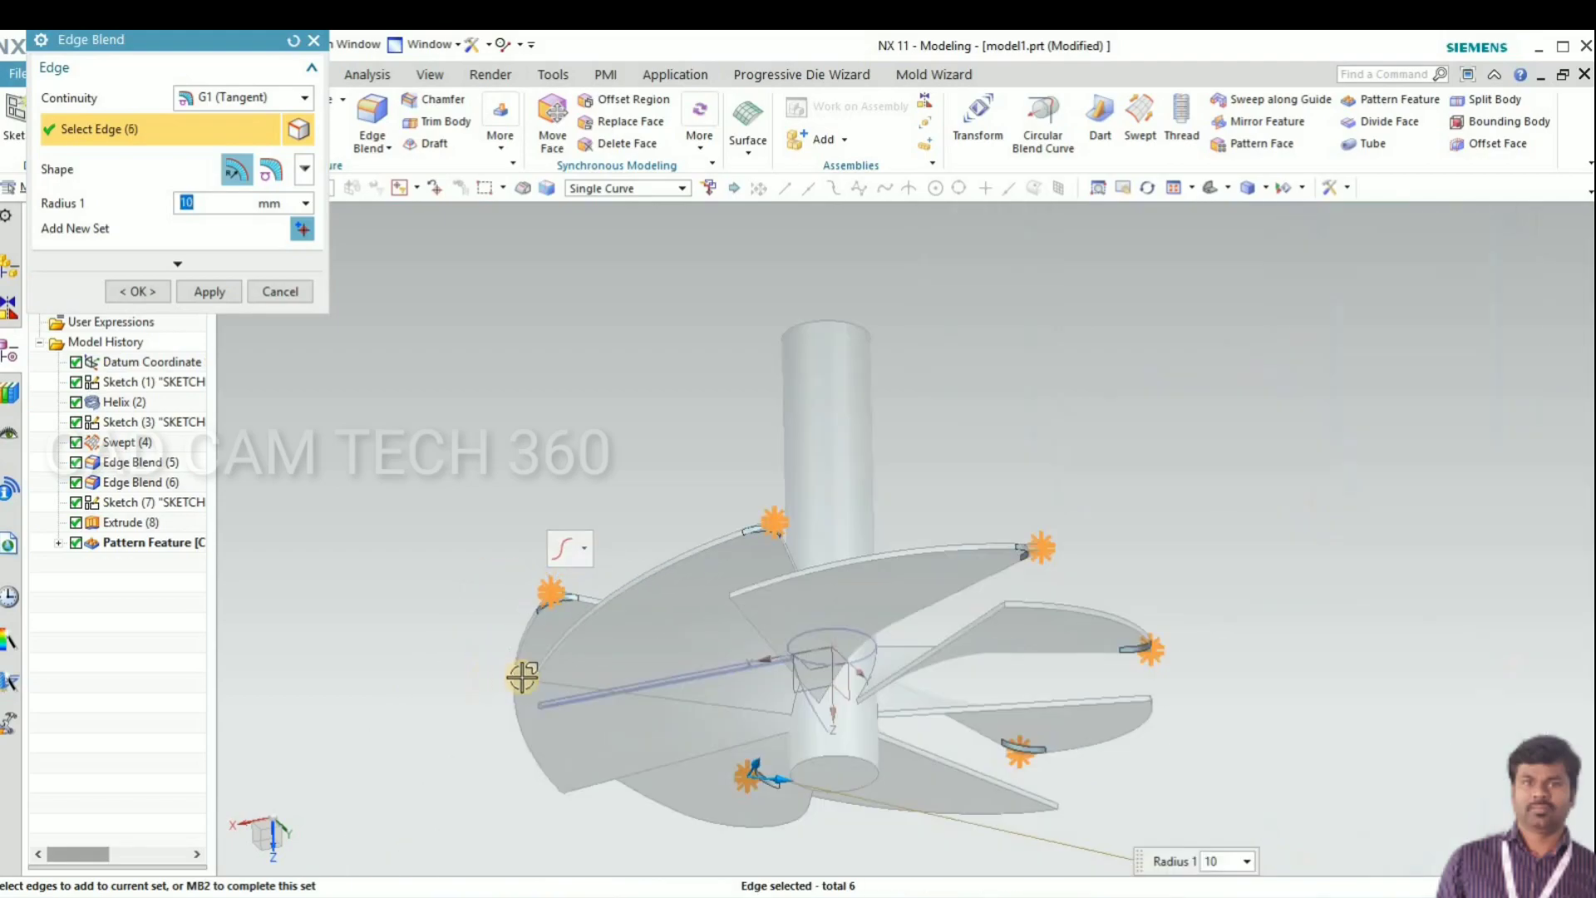
{"action": "middle_click_drag", "start_coordinate": [520, 670], "coordinate": [446, 541]}
{"action": "scroll", "coordinate": [445, 541], "scroll_direction": "up", "scroll_amount": 8}
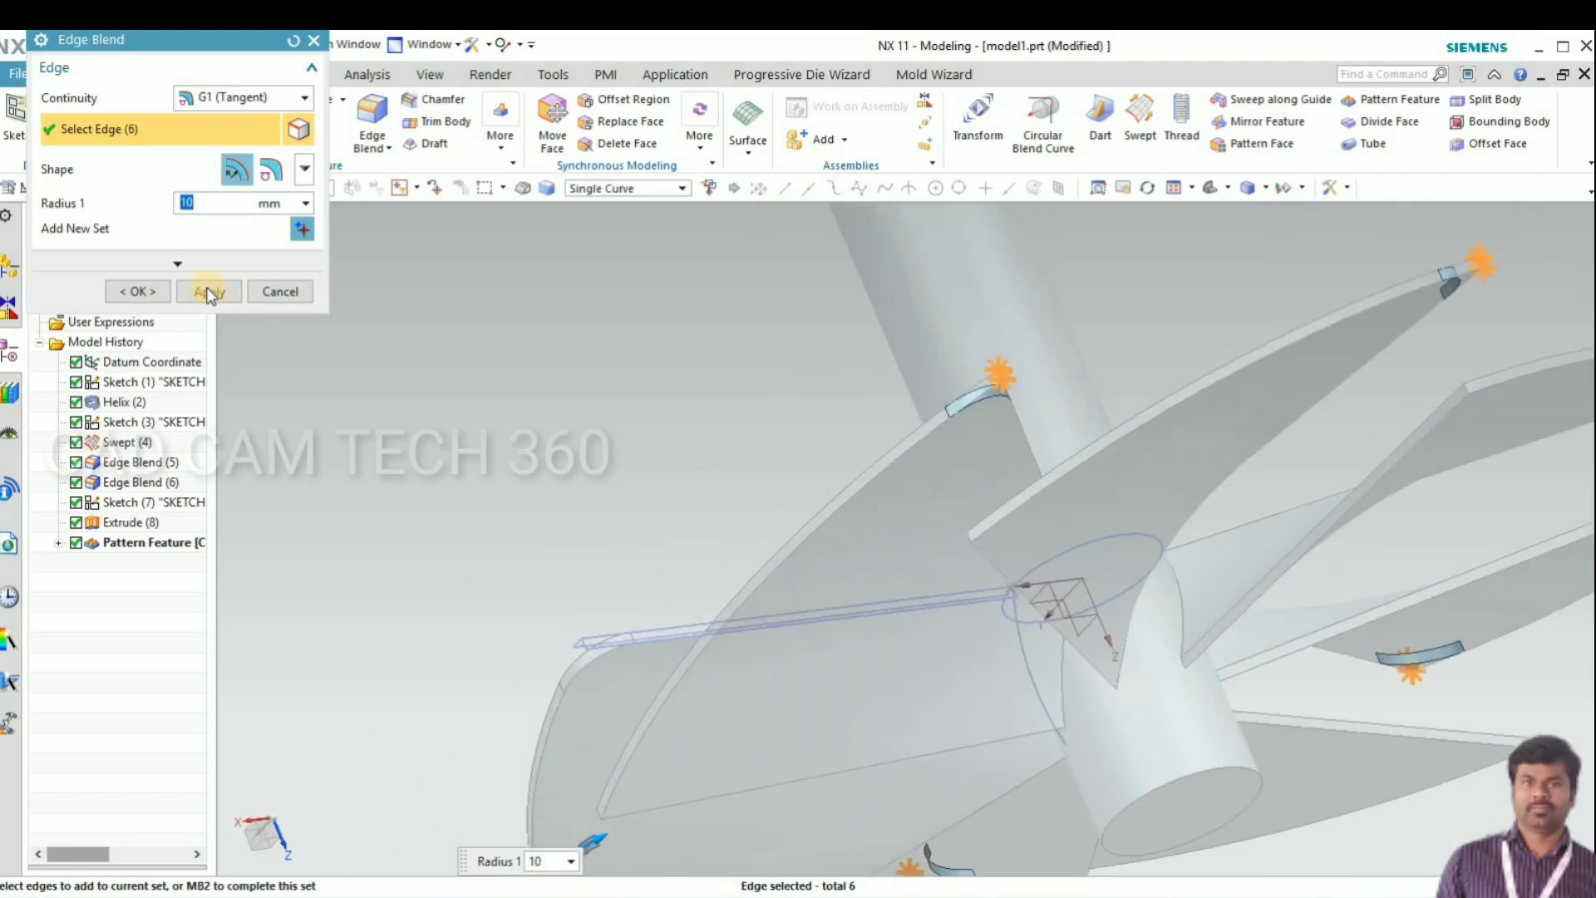
Step: Apply the 10 mm blend to the six selected blade edges
{"action": "left_click", "coordinate": [208, 289]}
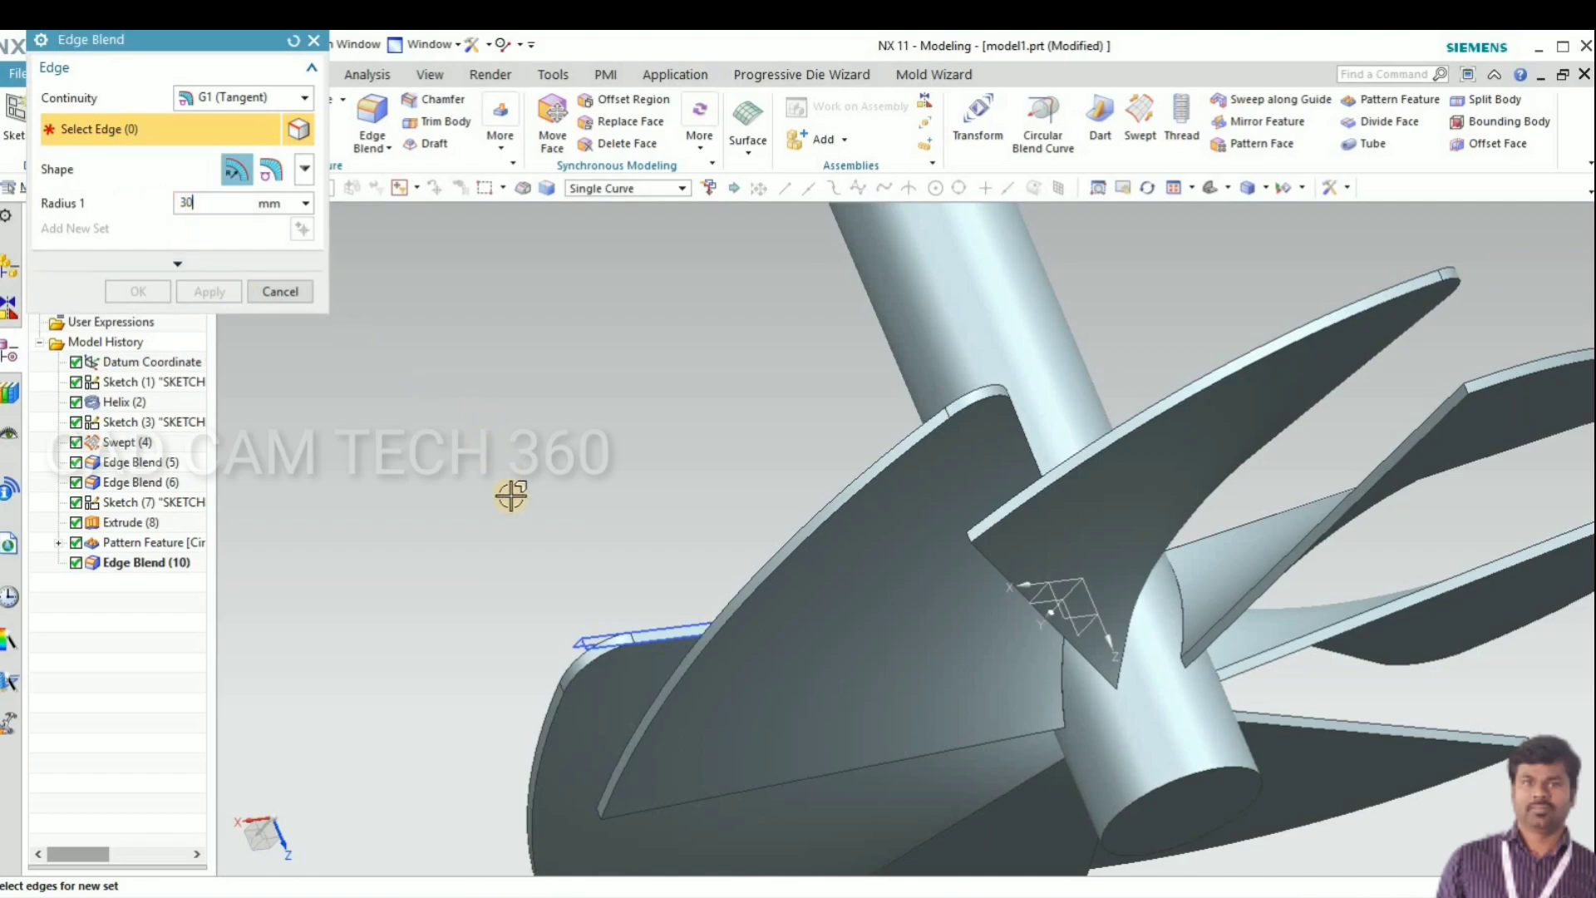
{"action": "scroll", "coordinate": [510, 495], "scroll_direction": "down", "scroll_amount": 8}
{"action": "middle_click_drag", "start_coordinate": [473, 403], "coordinate": [471, 270]}
{"action": "scroll", "coordinate": [552, 313], "scroll_direction": "up", "scroll_amount": 6}
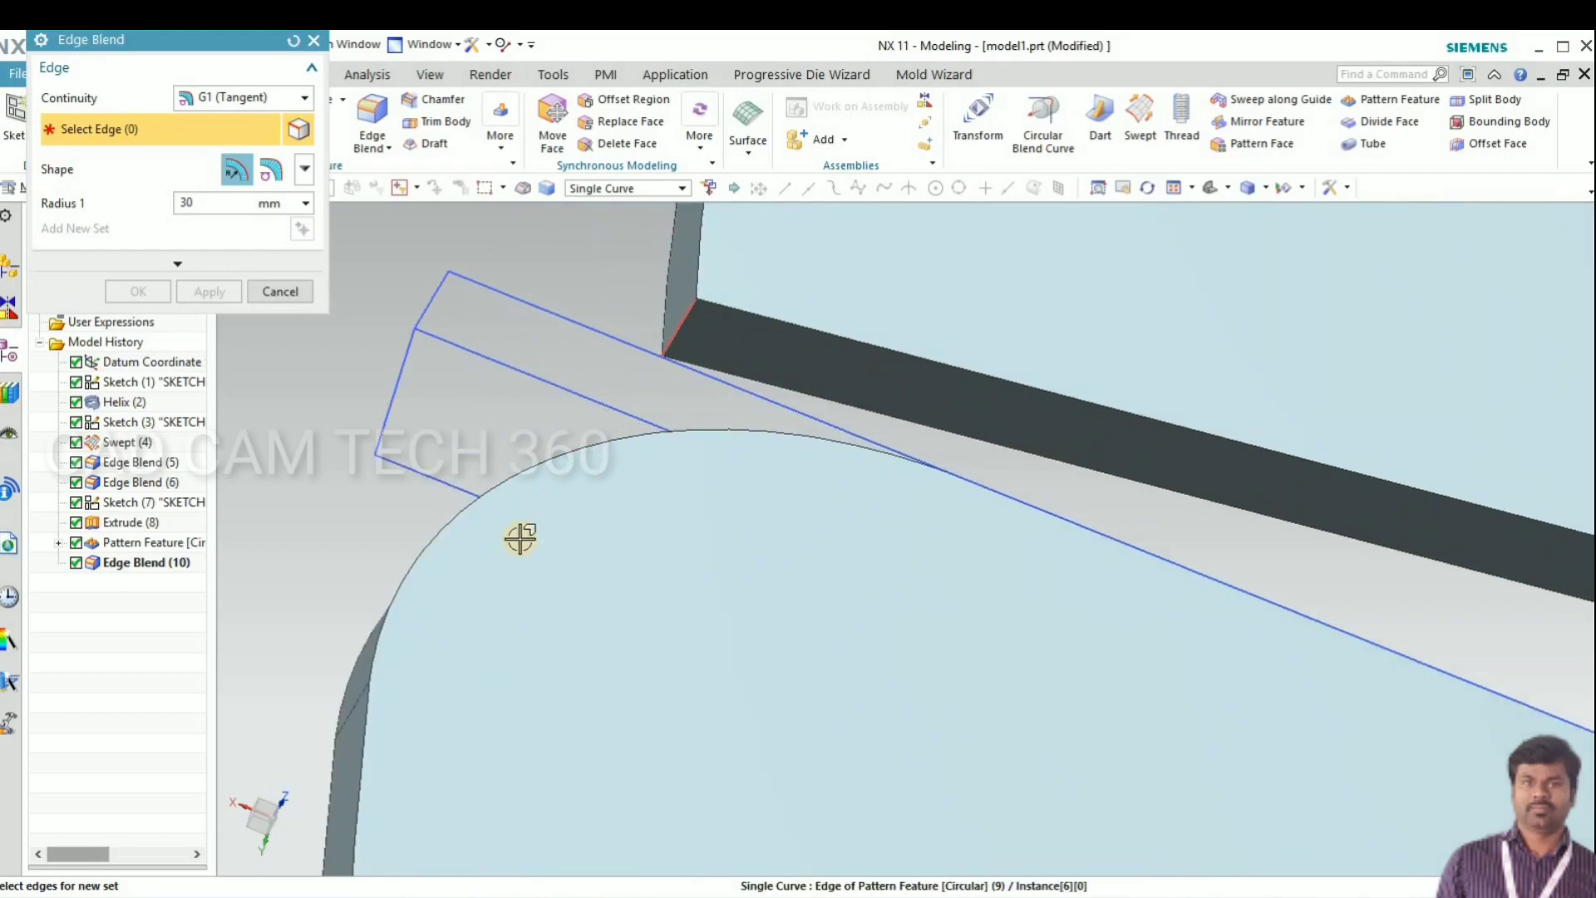
Step: Select the first four blade tip edges for a 30 mm blend
{"action": "left_click", "coordinate": [521, 539]}
{"action": "scroll", "coordinate": [449, 599], "scroll_direction": "down", "scroll_amount": 5}
{"action": "scroll", "coordinate": [691, 372], "scroll_direction": "up", "scroll_amount": 2}
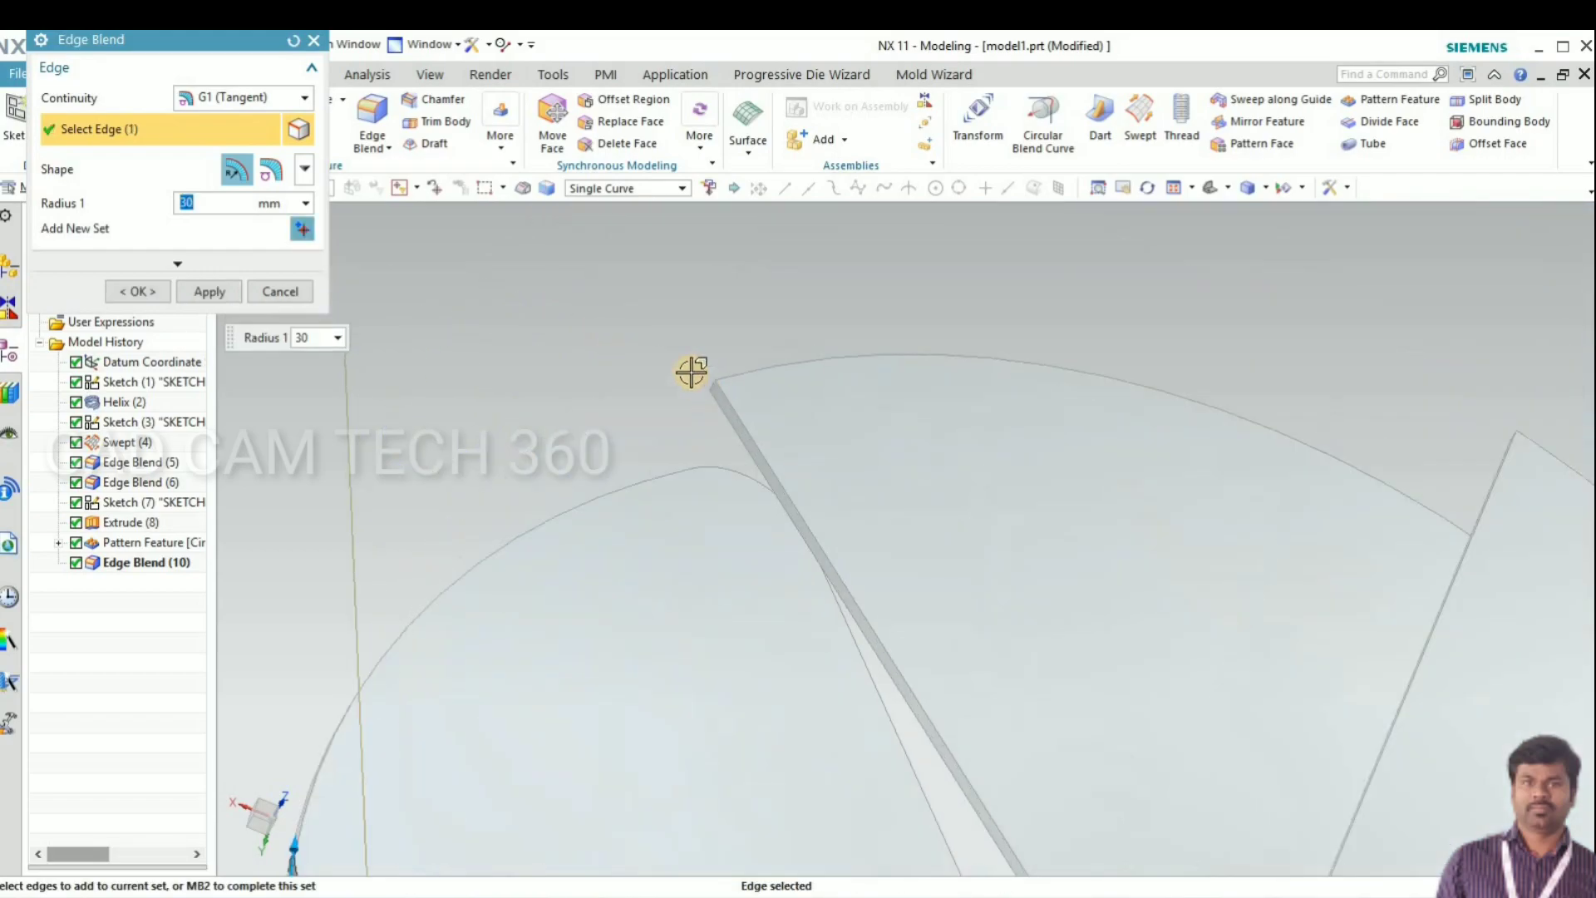
{"action": "scroll", "coordinate": [691, 372], "scroll_direction": "up", "scroll_amount": 2}
{"action": "left_click", "coordinate": [670, 353]}
{"action": "scroll", "coordinate": [827, 477], "scroll_direction": "down", "scroll_amount": 4}
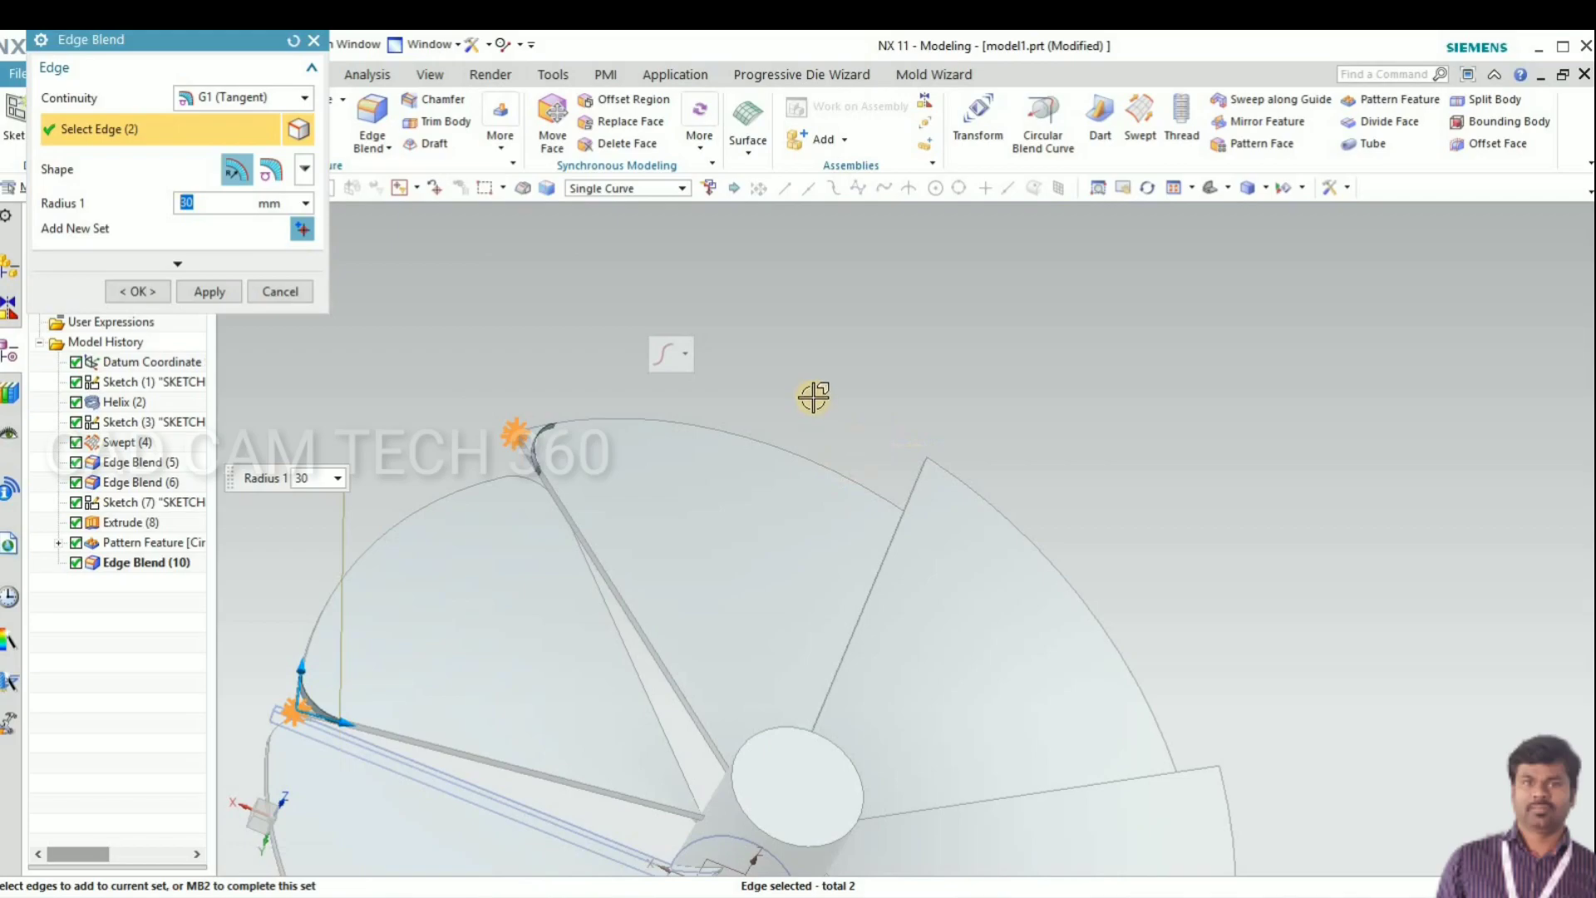
{"action": "scroll", "coordinate": [912, 449], "scroll_direction": "up", "scroll_amount": 6}
{"action": "left_click", "coordinate": [956, 389]}
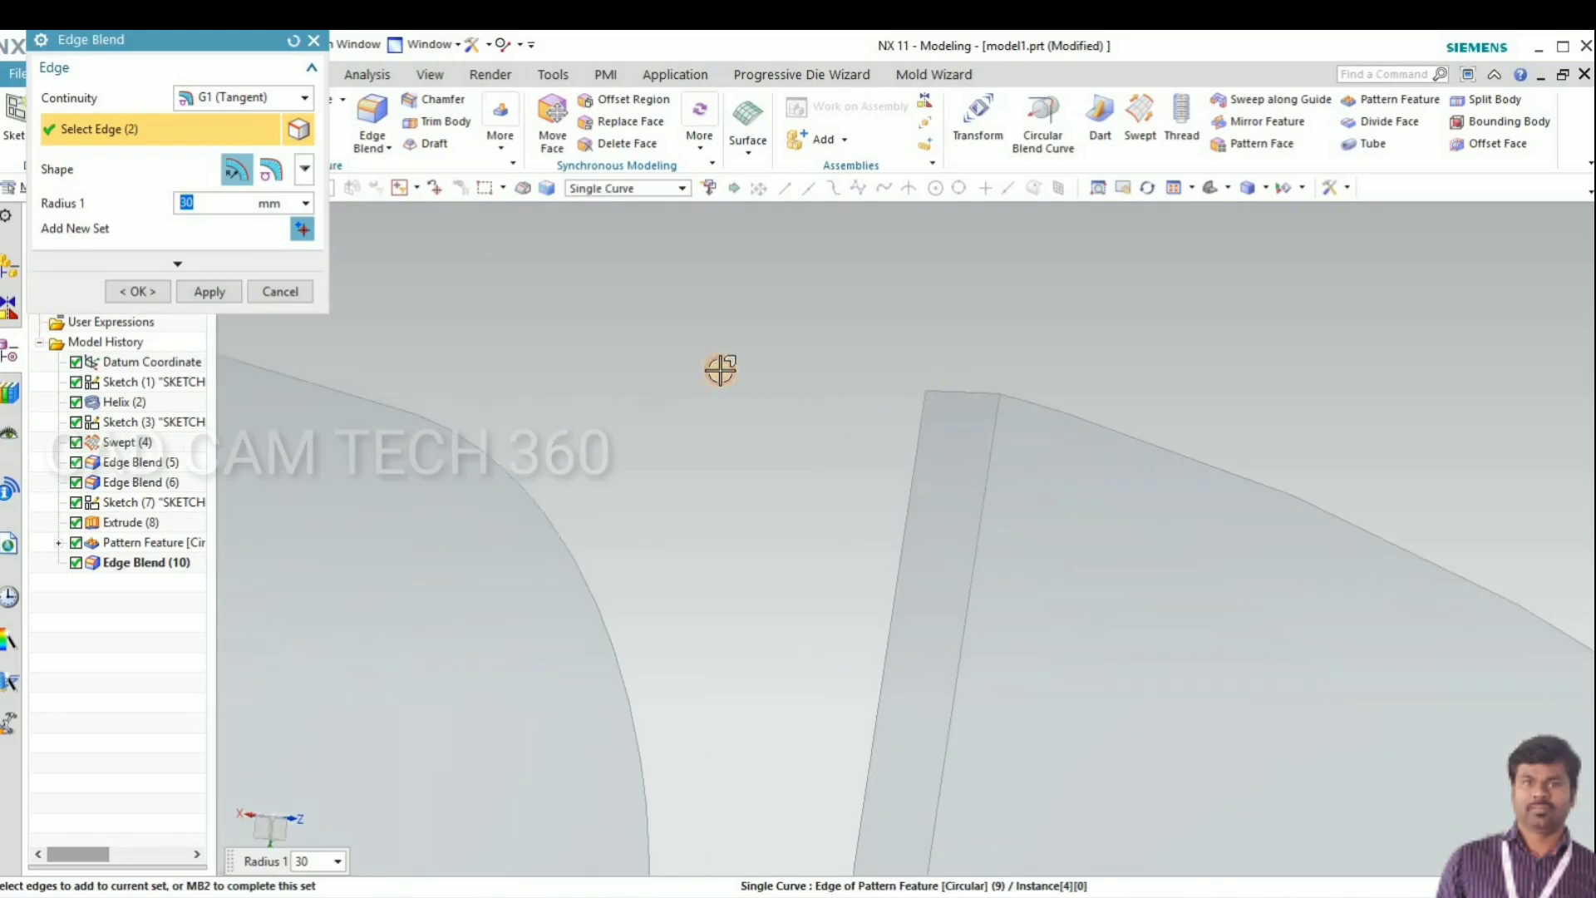
{"action": "scroll", "coordinate": [677, 410], "scroll_direction": "down", "scroll_amount": 5}
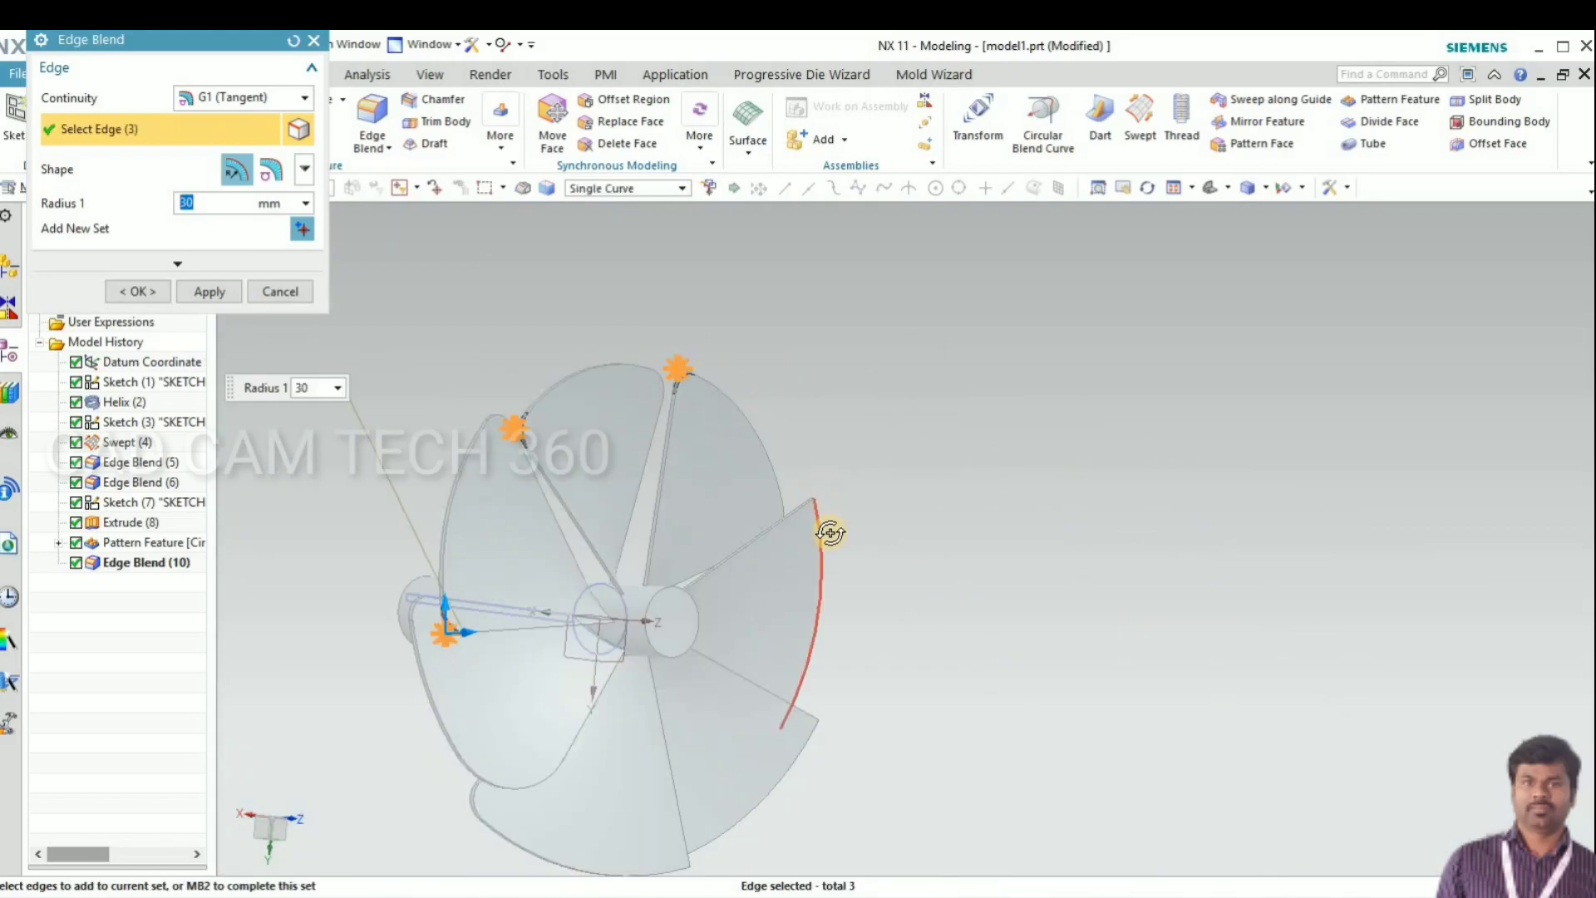
{"action": "middle_click_drag", "start_coordinate": [820, 495], "coordinate": [815, 505]}
{"action": "scroll", "coordinate": [806, 478], "scroll_direction": "up", "scroll_amount": 8}
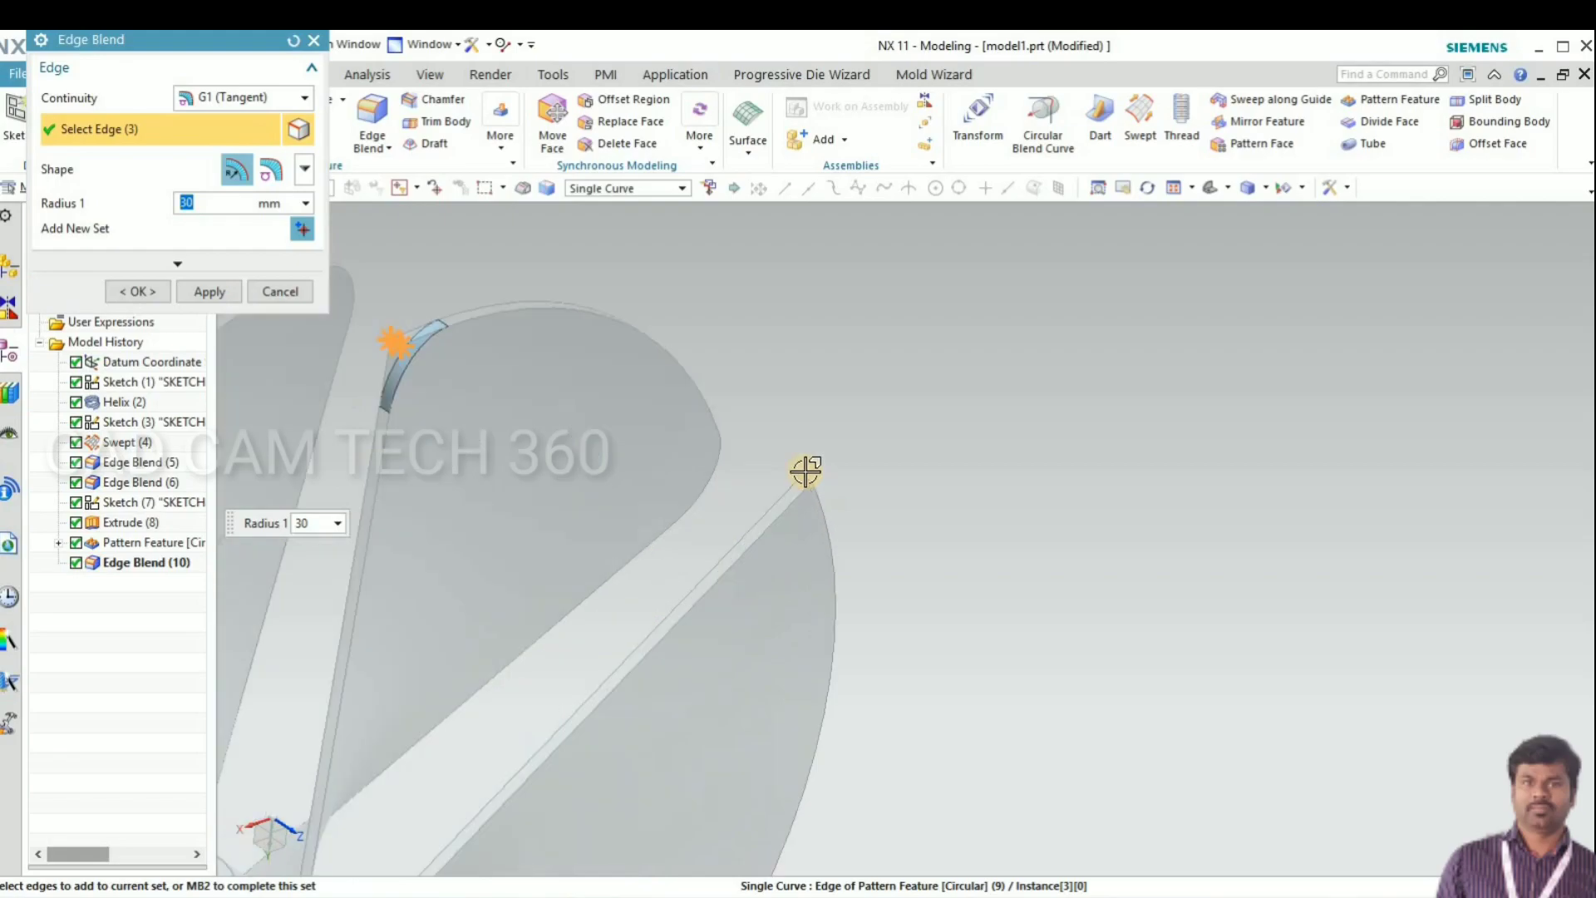
{"action": "left_click", "coordinate": [711, 364]}
{"action": "scroll", "coordinate": [831, 552], "scroll_direction": "down", "scroll_amount": 8}
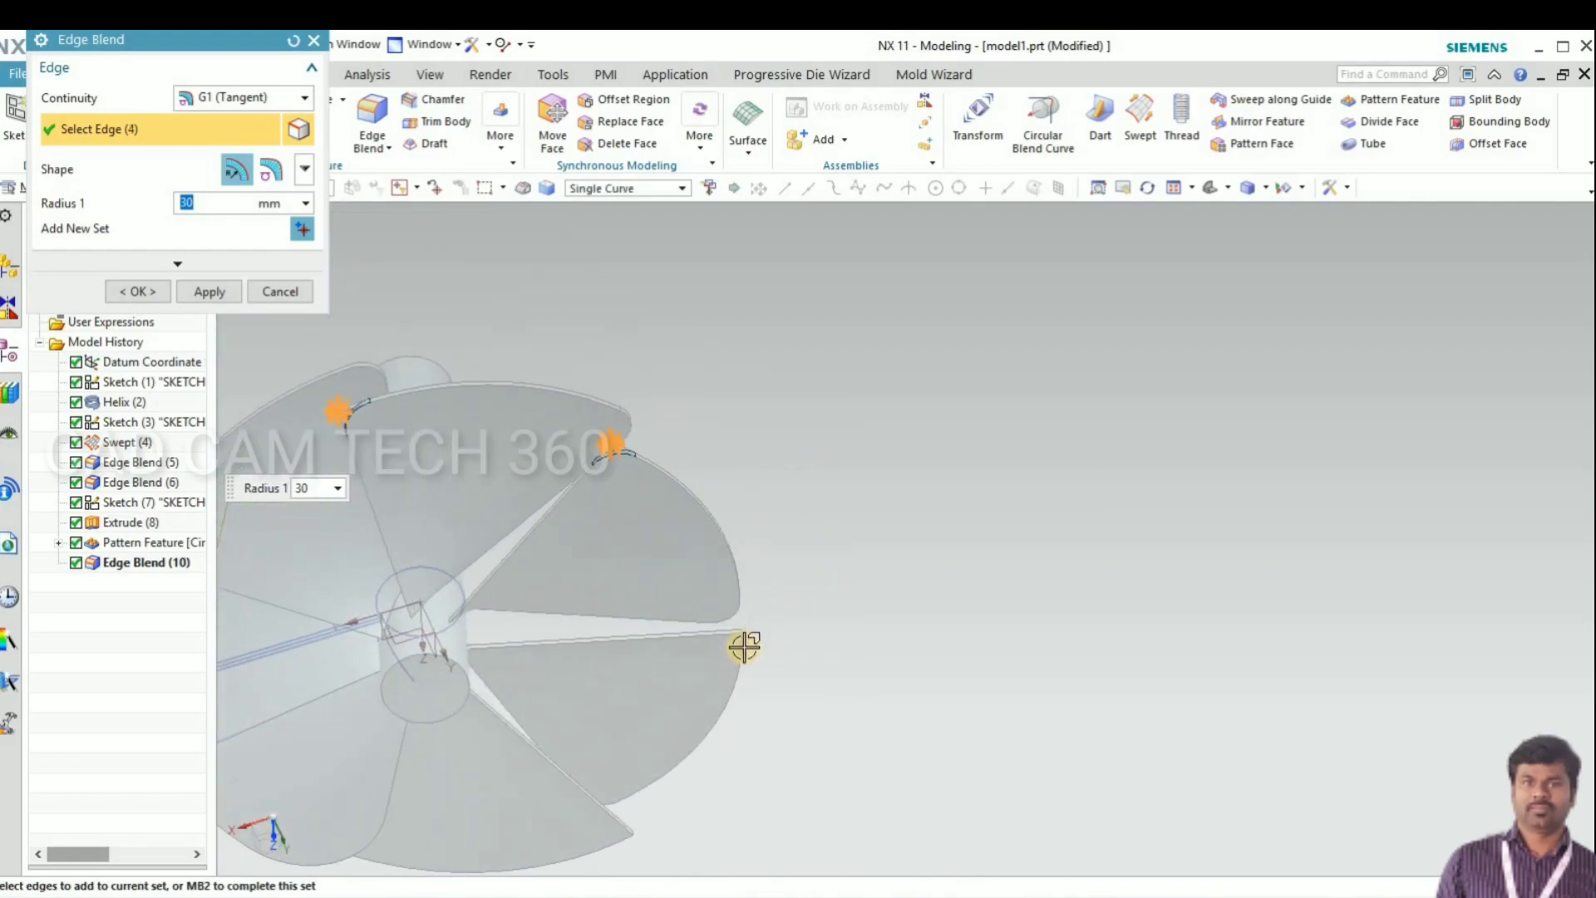
Step: Add the last two blade tip edges and confirm the 30 mm tip blend
{"action": "scroll", "coordinate": [741, 645], "scroll_direction": "up", "scroll_amount": 8}
{"action": "scroll", "coordinate": [815, 565], "scroll_direction": "down", "scroll_amount": 3}
{"action": "left_click", "coordinate": [801, 616]}
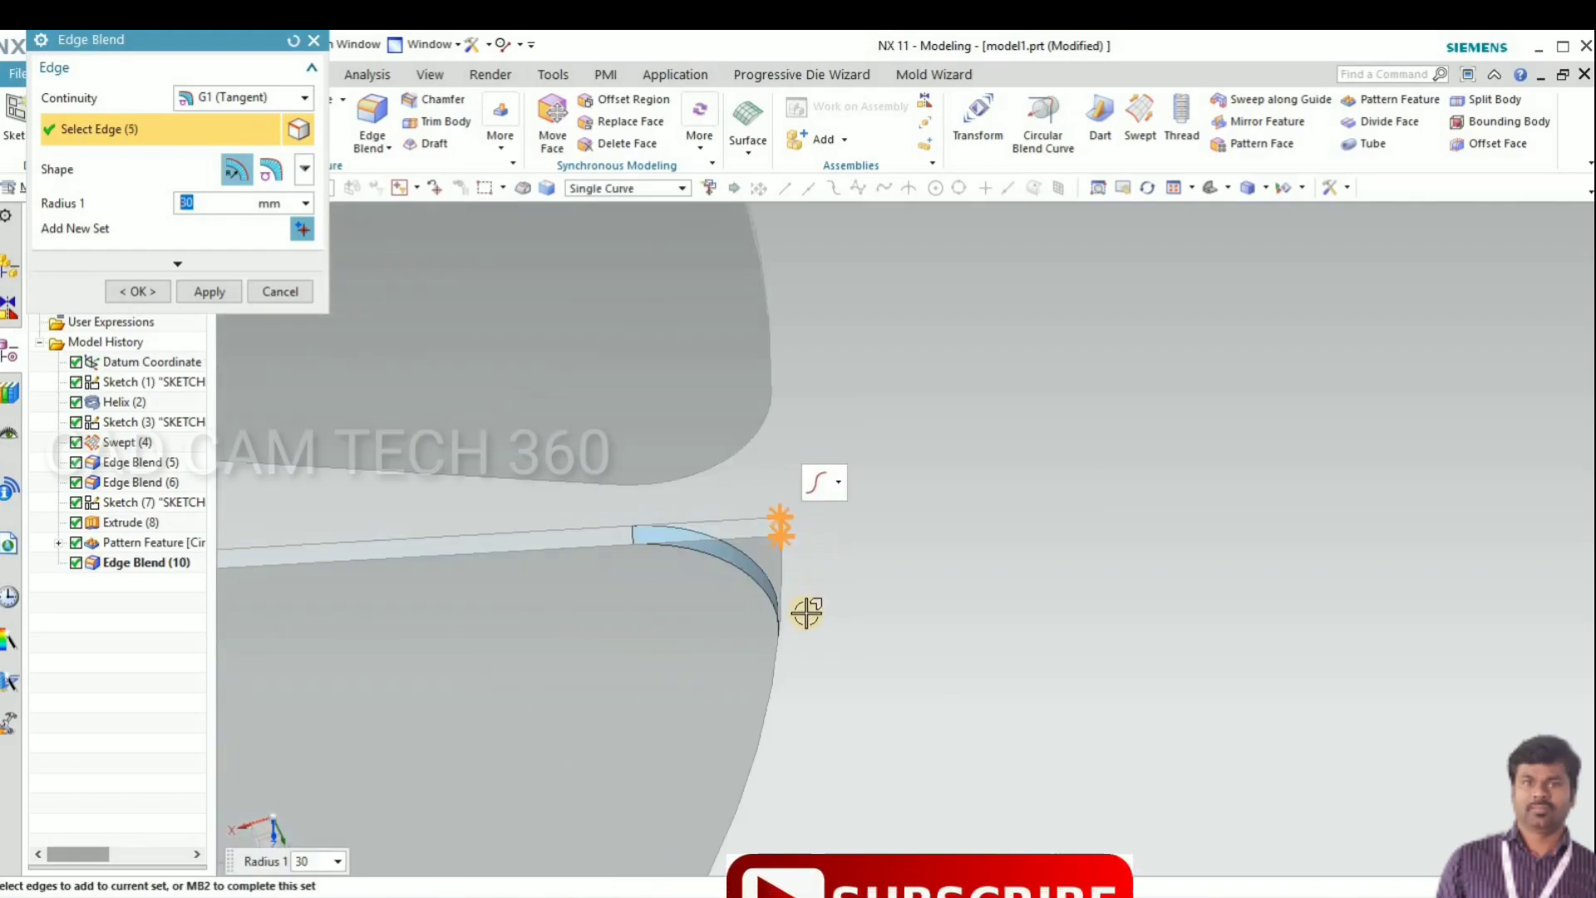
{"action": "scroll", "coordinate": [773, 665], "scroll_direction": "down", "scroll_amount": 5}
{"action": "middle_click_drag", "start_coordinate": [687, 652], "coordinate": [549, 717]}
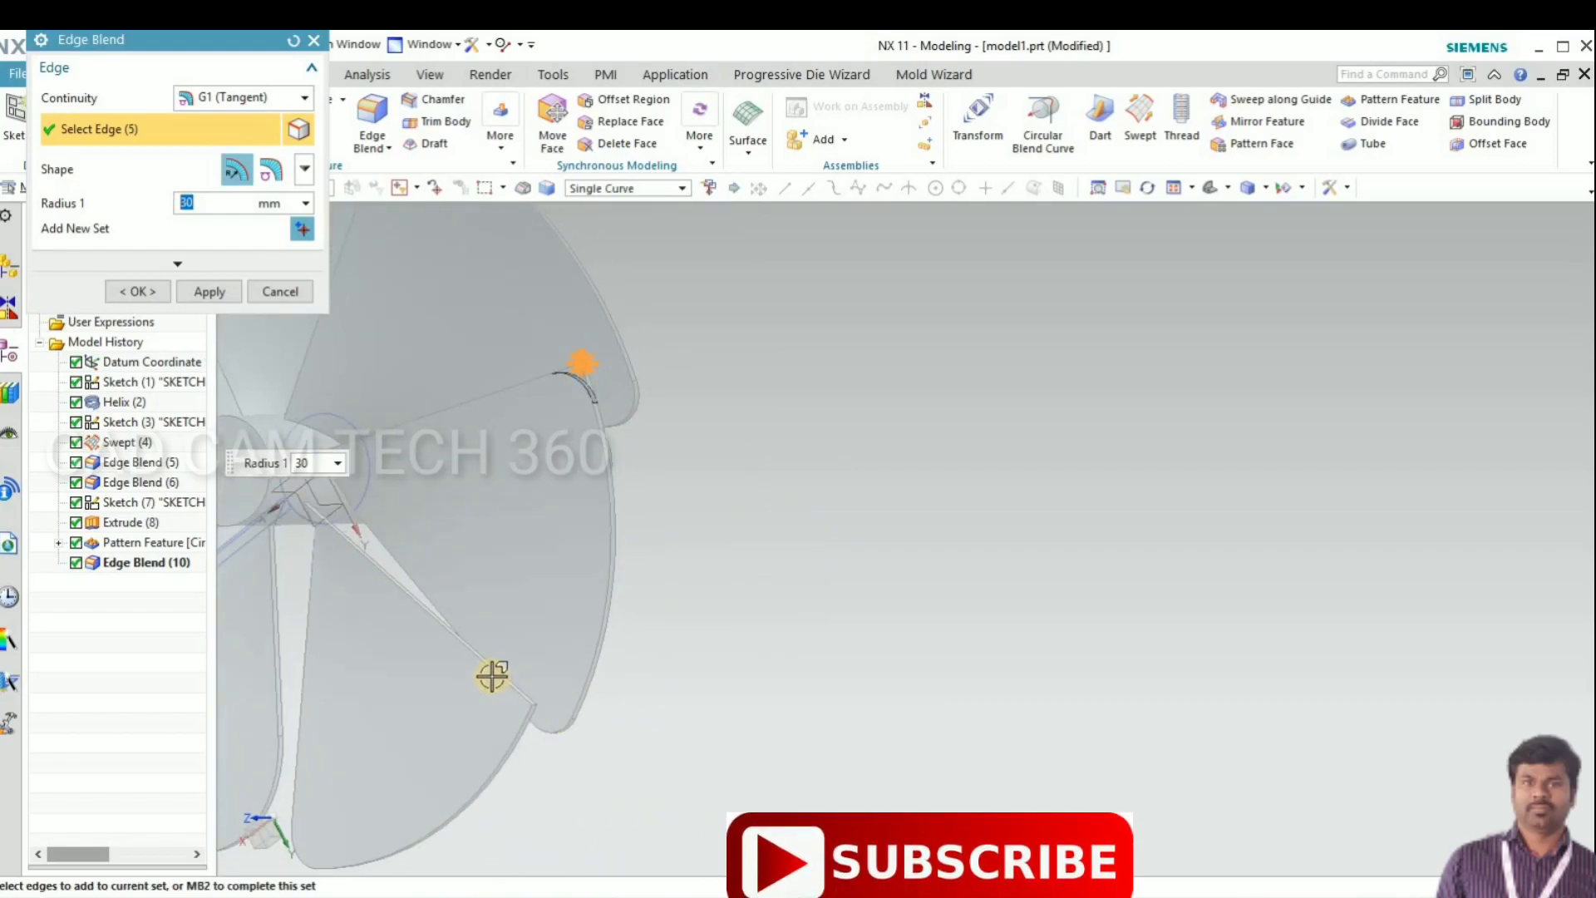
{"action": "scroll", "coordinate": [515, 673], "scroll_direction": "up", "scroll_amount": 3}
{"action": "left_click", "coordinate": [527, 670]}
{"action": "scroll", "coordinate": [831, 565], "scroll_direction": "down", "scroll_amount": 2}
{"action": "scroll", "coordinate": [844, 555], "scroll_direction": "down", "scroll_amount": 4}
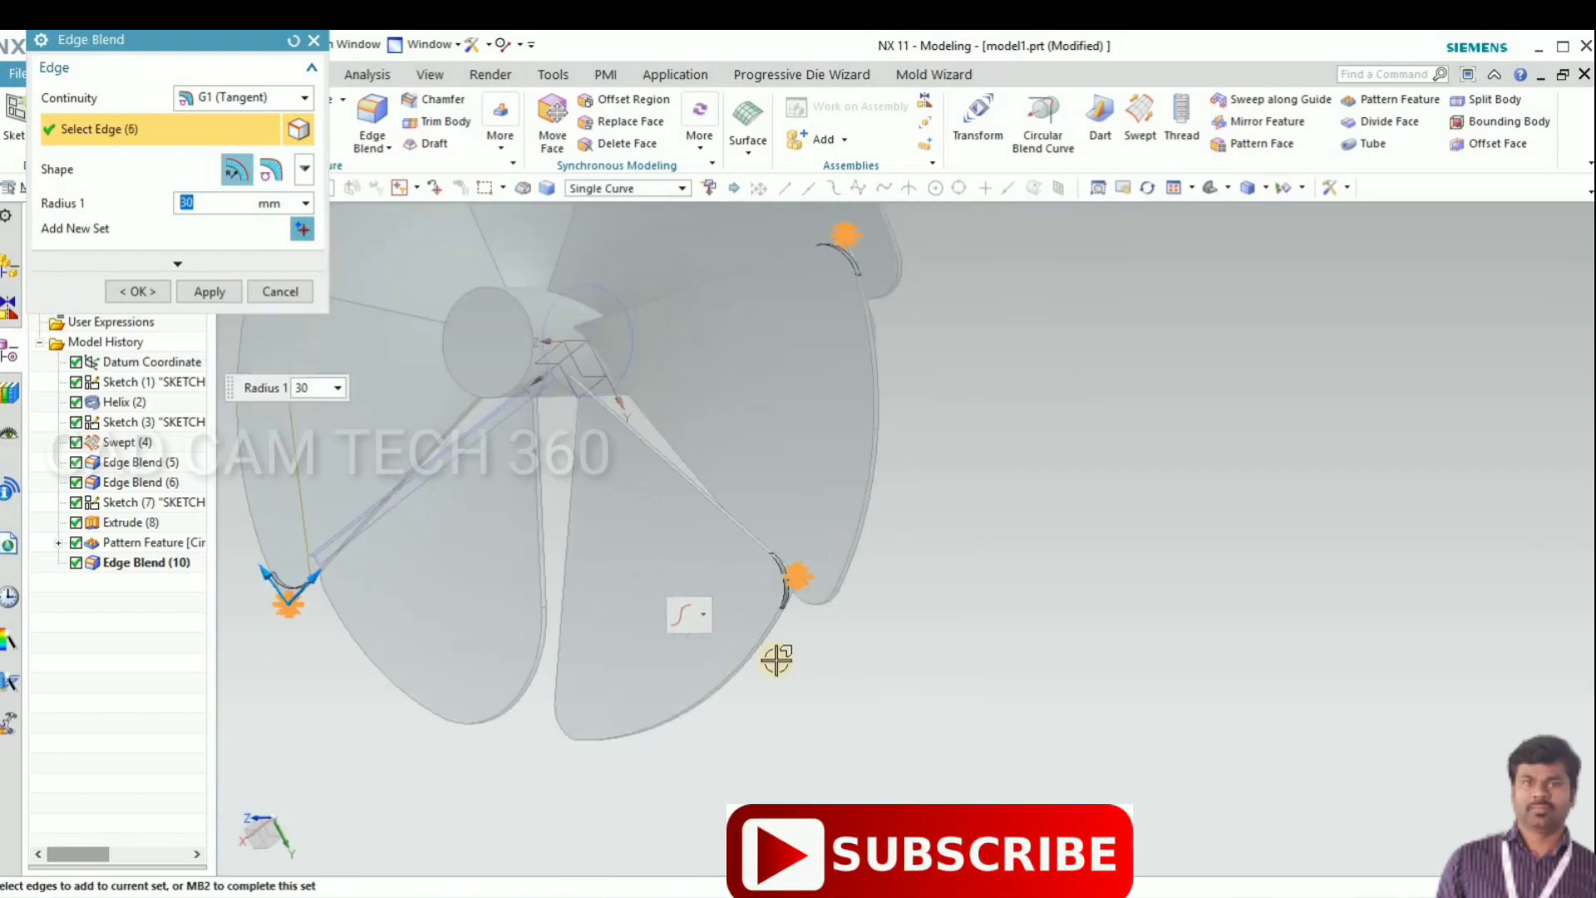
{"action": "scroll", "coordinate": [521, 624], "scroll_direction": "down", "scroll_amount": 2}
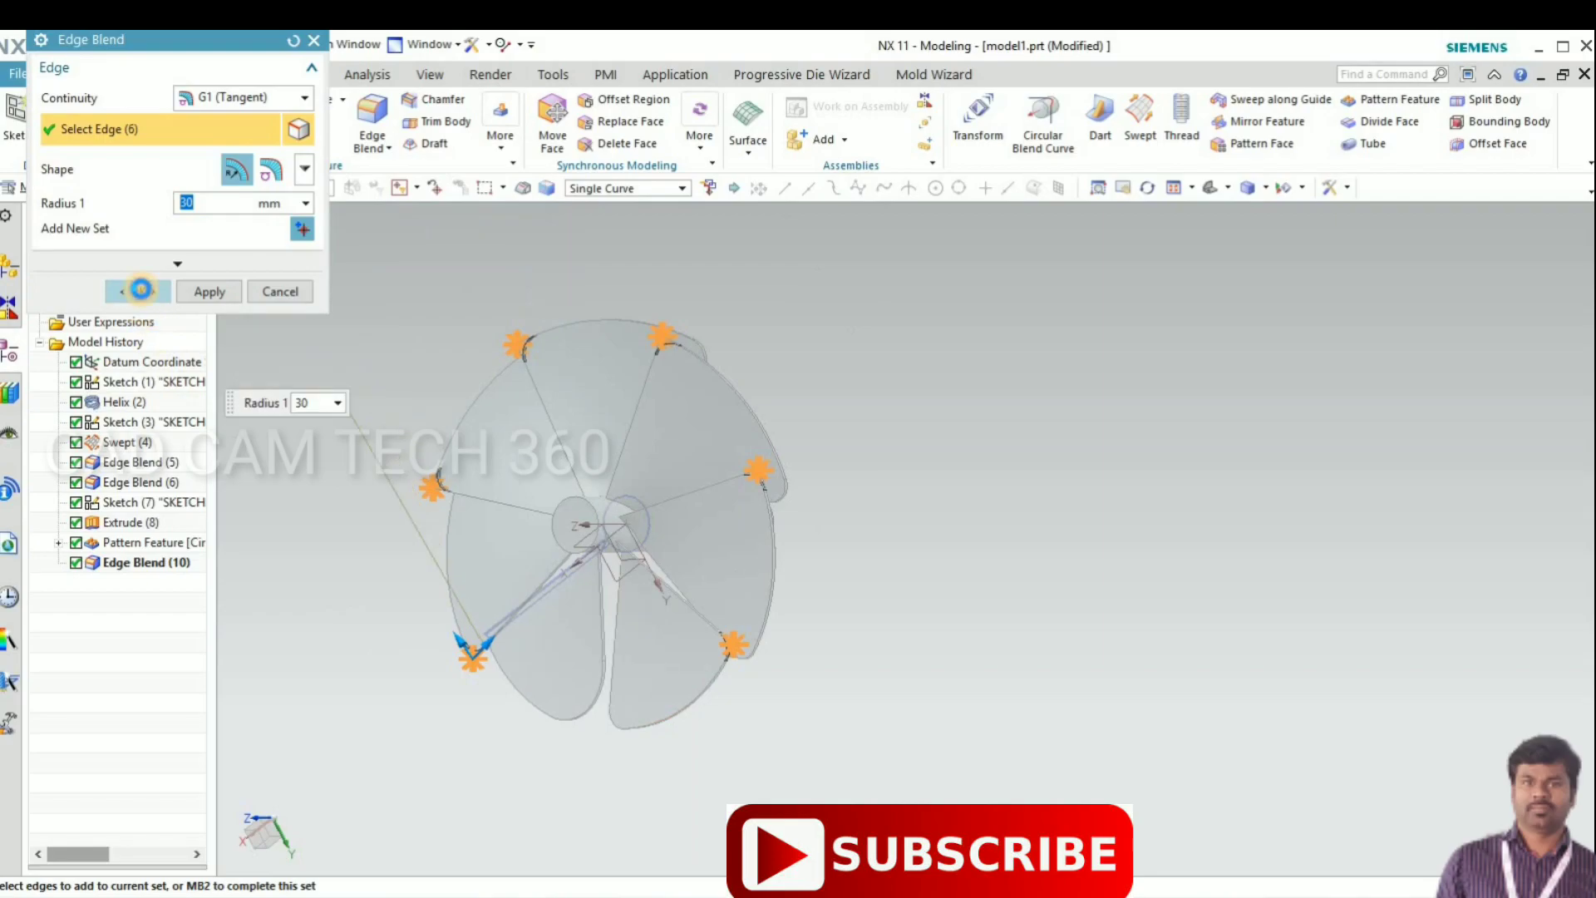
{"action": "left_click", "coordinate": [139, 292]}
Step: Round the hub's top circular edge with a 12 mm Edge Blend to form a dome
{"action": "middle_click_drag", "start_coordinate": [899, 643], "coordinate": [597, 397]}
{"action": "scroll", "coordinate": [610, 405], "scroll_direction": "up", "scroll_amount": 5}
{"action": "left_click", "coordinate": [371, 124]}
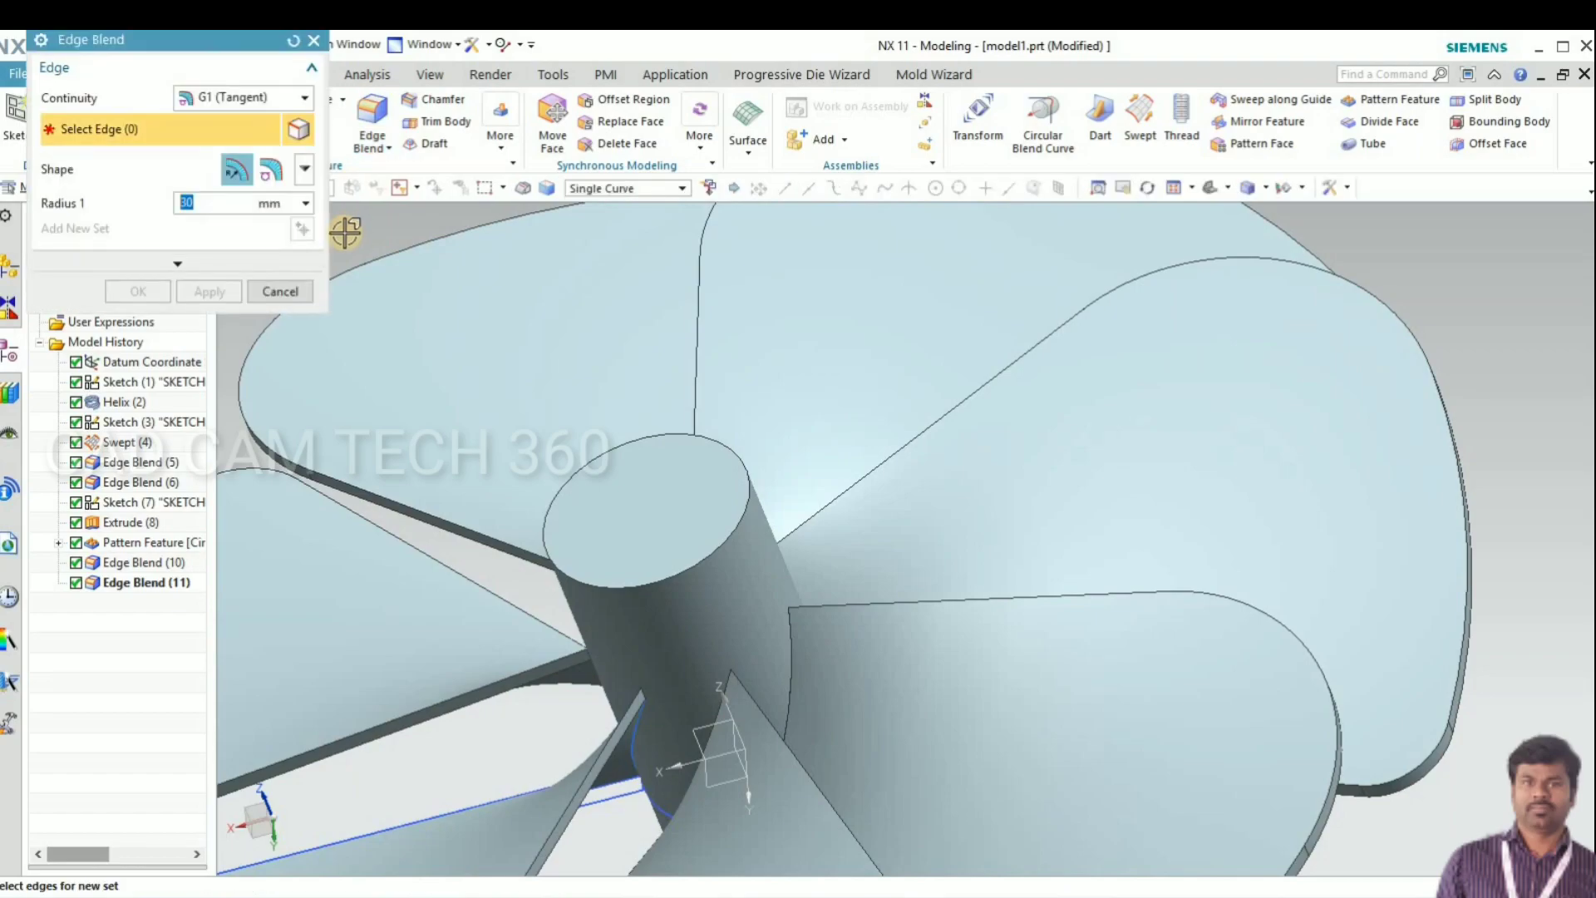
{"action": "left_click", "coordinate": [649, 581]}
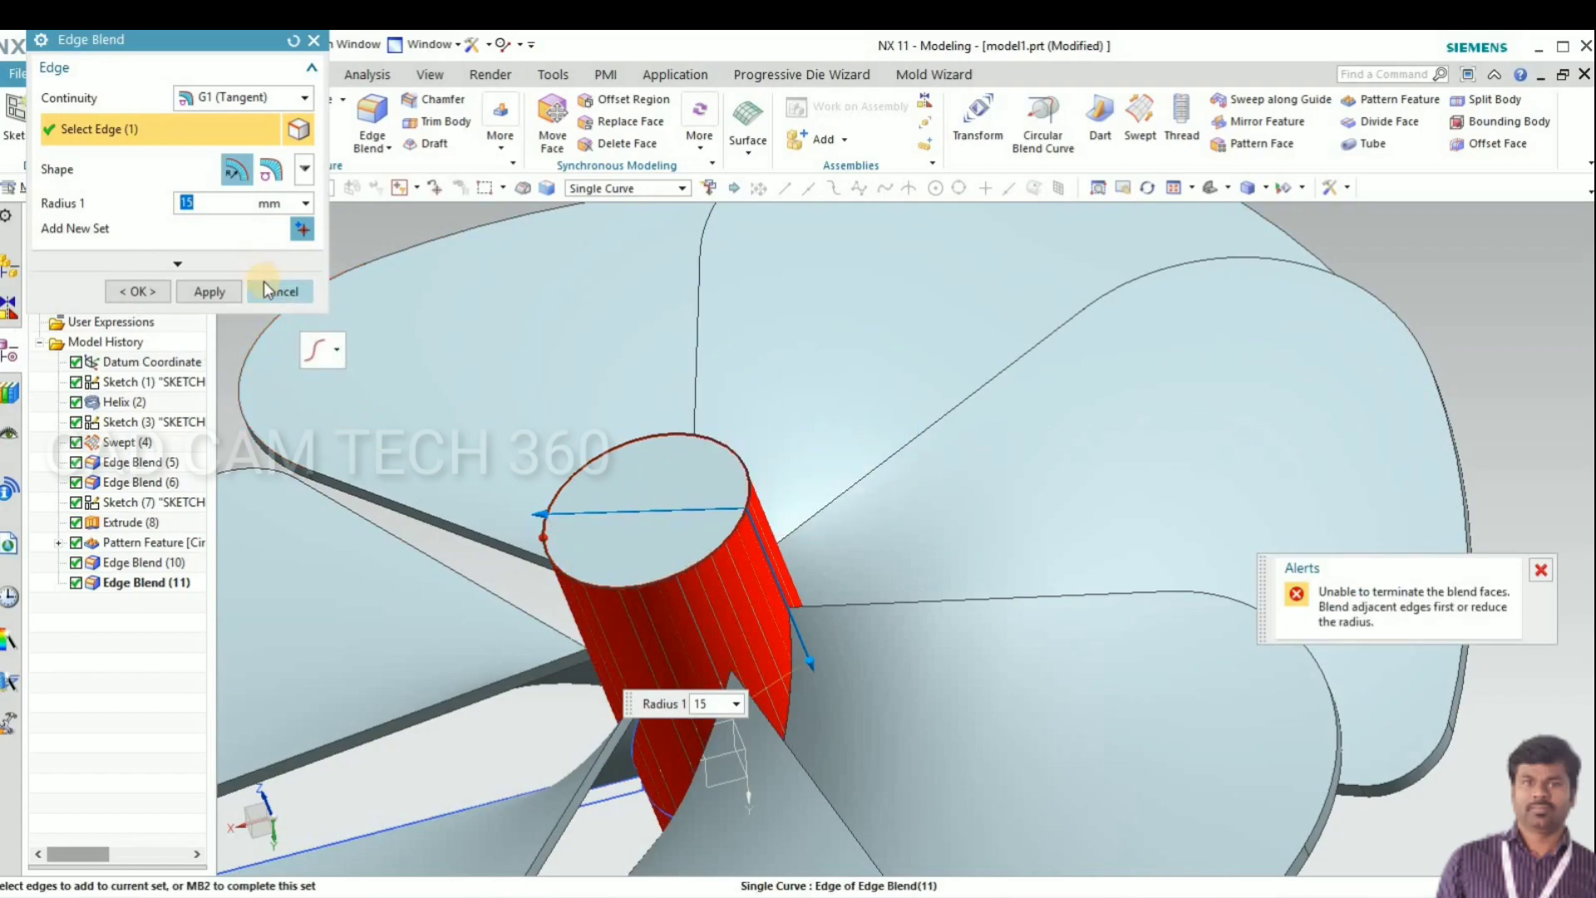
{"action": "left_click_drag", "start_coordinate": [798, 656], "coordinate": [698, 538]}
{"action": "scroll", "coordinate": [744, 494], "scroll_direction": "up", "scroll_amount": 3}
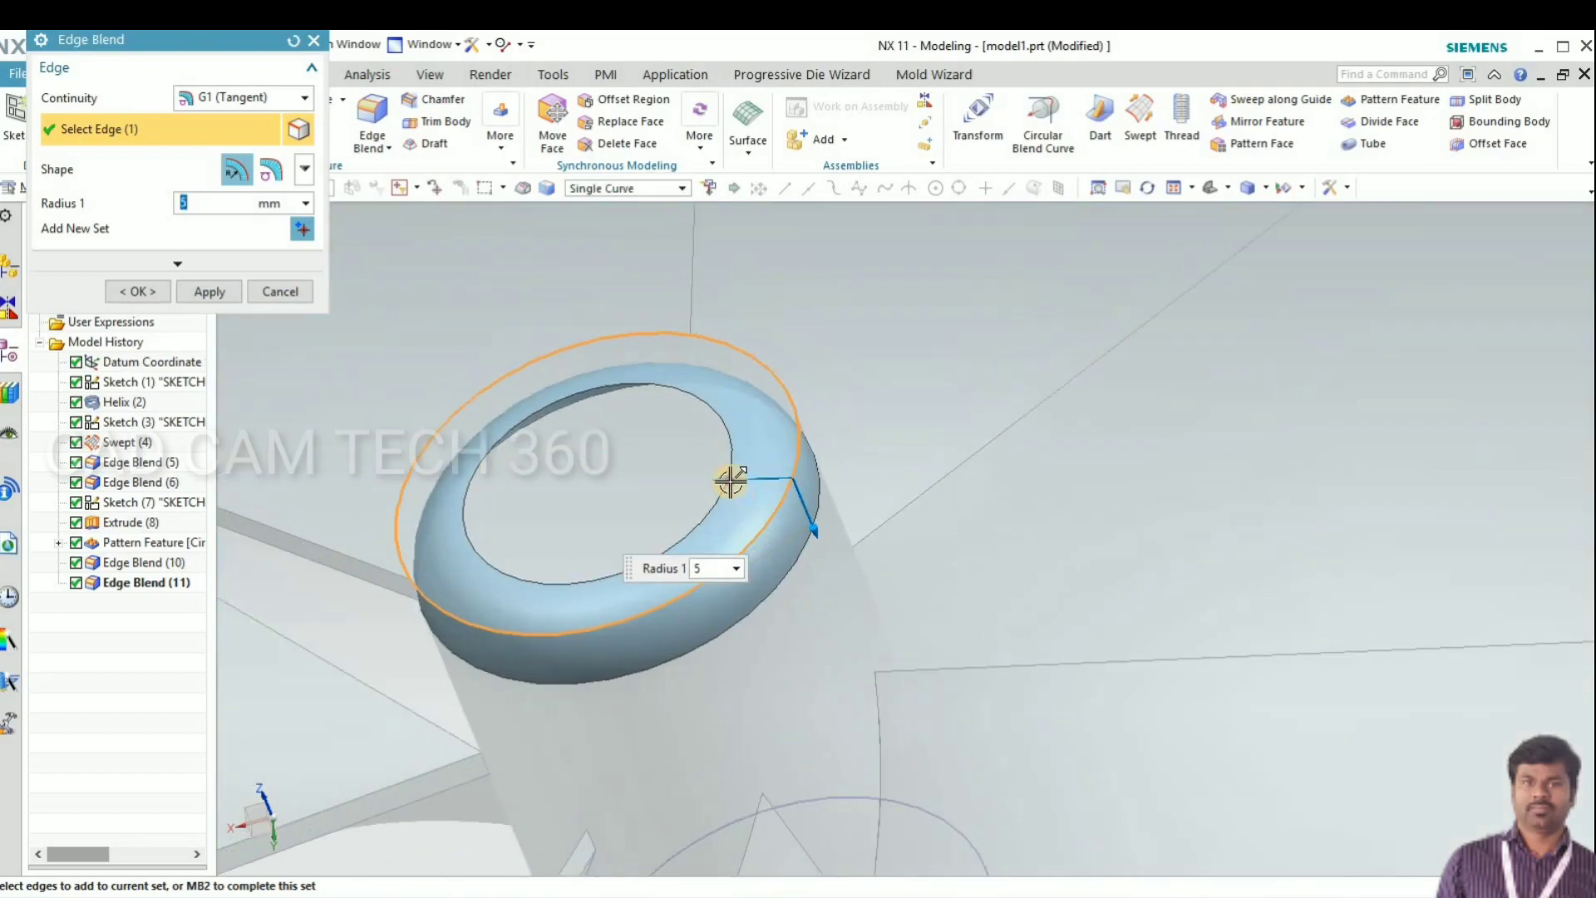
{"action": "left_click_drag", "start_coordinate": [731, 474], "coordinate": [636, 456]}
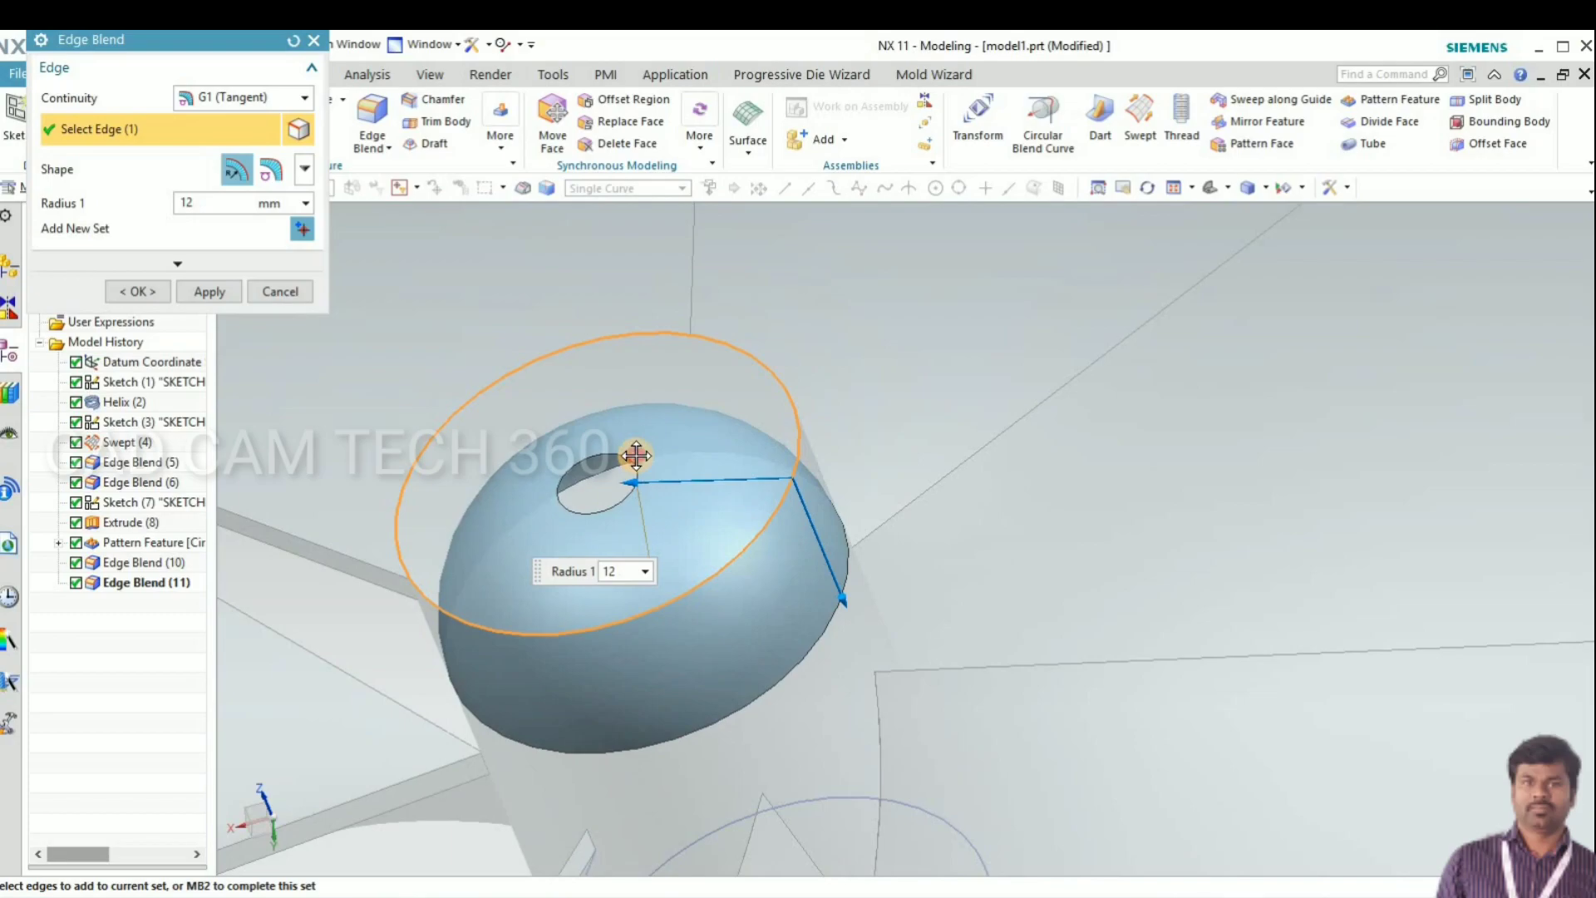
{"action": "left_click", "coordinate": [142, 291]}
{"action": "scroll", "coordinate": [545, 431], "scroll_direction": "down", "scroll_amount": 5}
{"action": "middle_click_drag", "start_coordinate": [562, 452], "coordinate": [465, 489]}
Step: Hide the three sketches, Sketch (1), (3) and (7)
{"action": "scroll", "coordinate": [456, 492], "scroll_direction": "up", "scroll_amount": 4}
{"action": "left_click", "coordinate": [659, 552]}
{"action": "scroll", "coordinate": [681, 547], "scroll_direction": "up", "scroll_amount": 5}
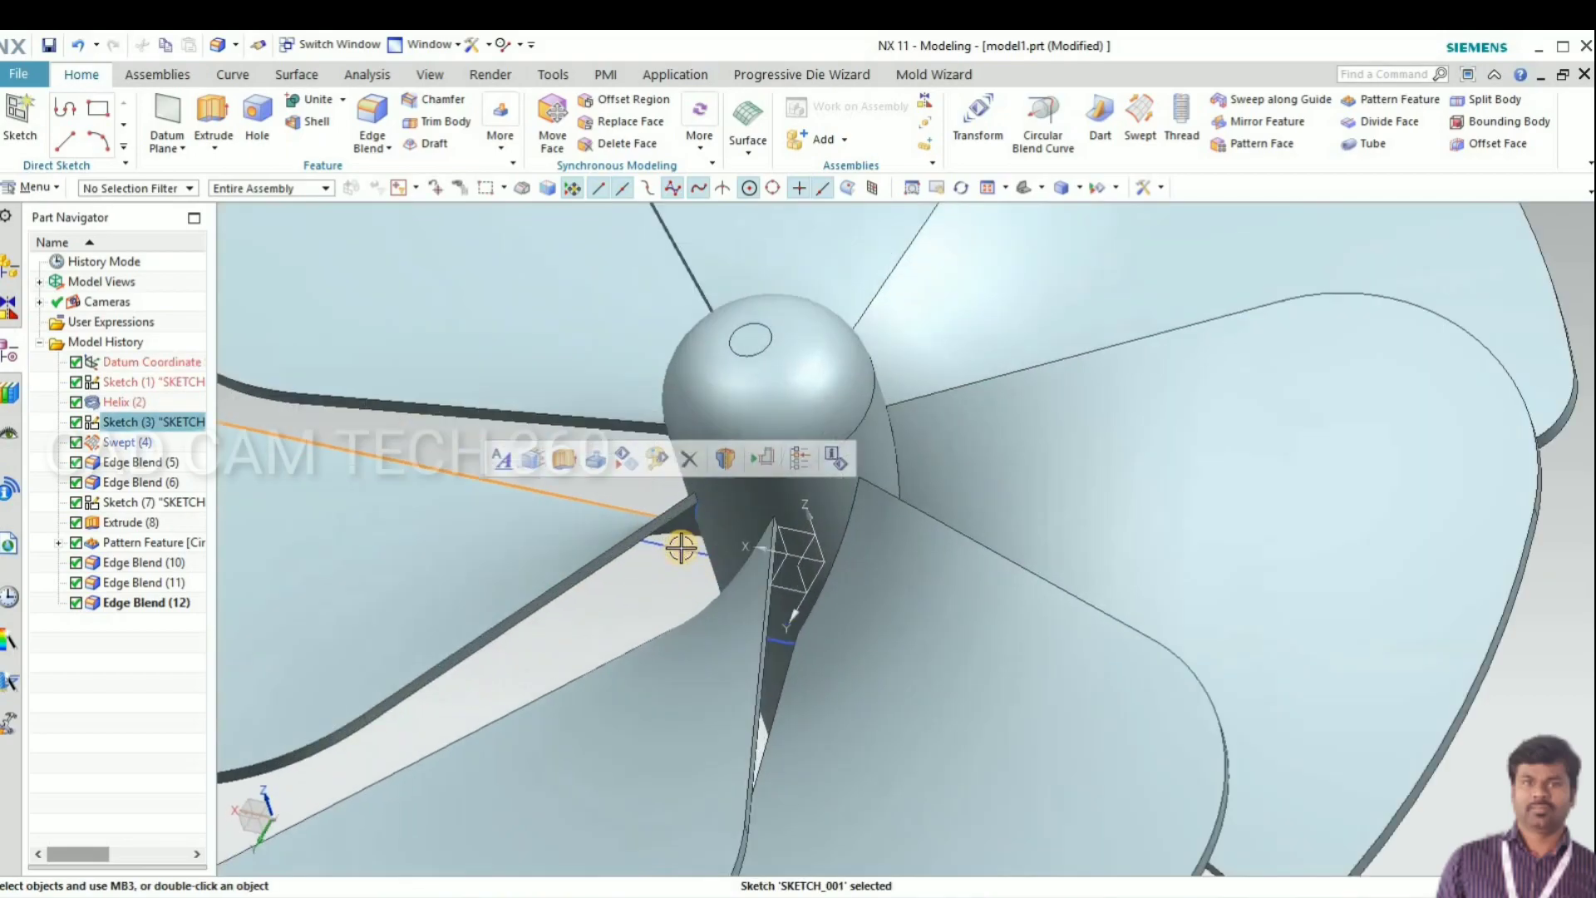
{"action": "left_click", "coordinate": [785, 641]}
{"action": "left_click", "coordinate": [670, 548]}
{"action": "scroll", "coordinate": [589, 562], "scroll_direction": "down", "scroll_amount": 6}
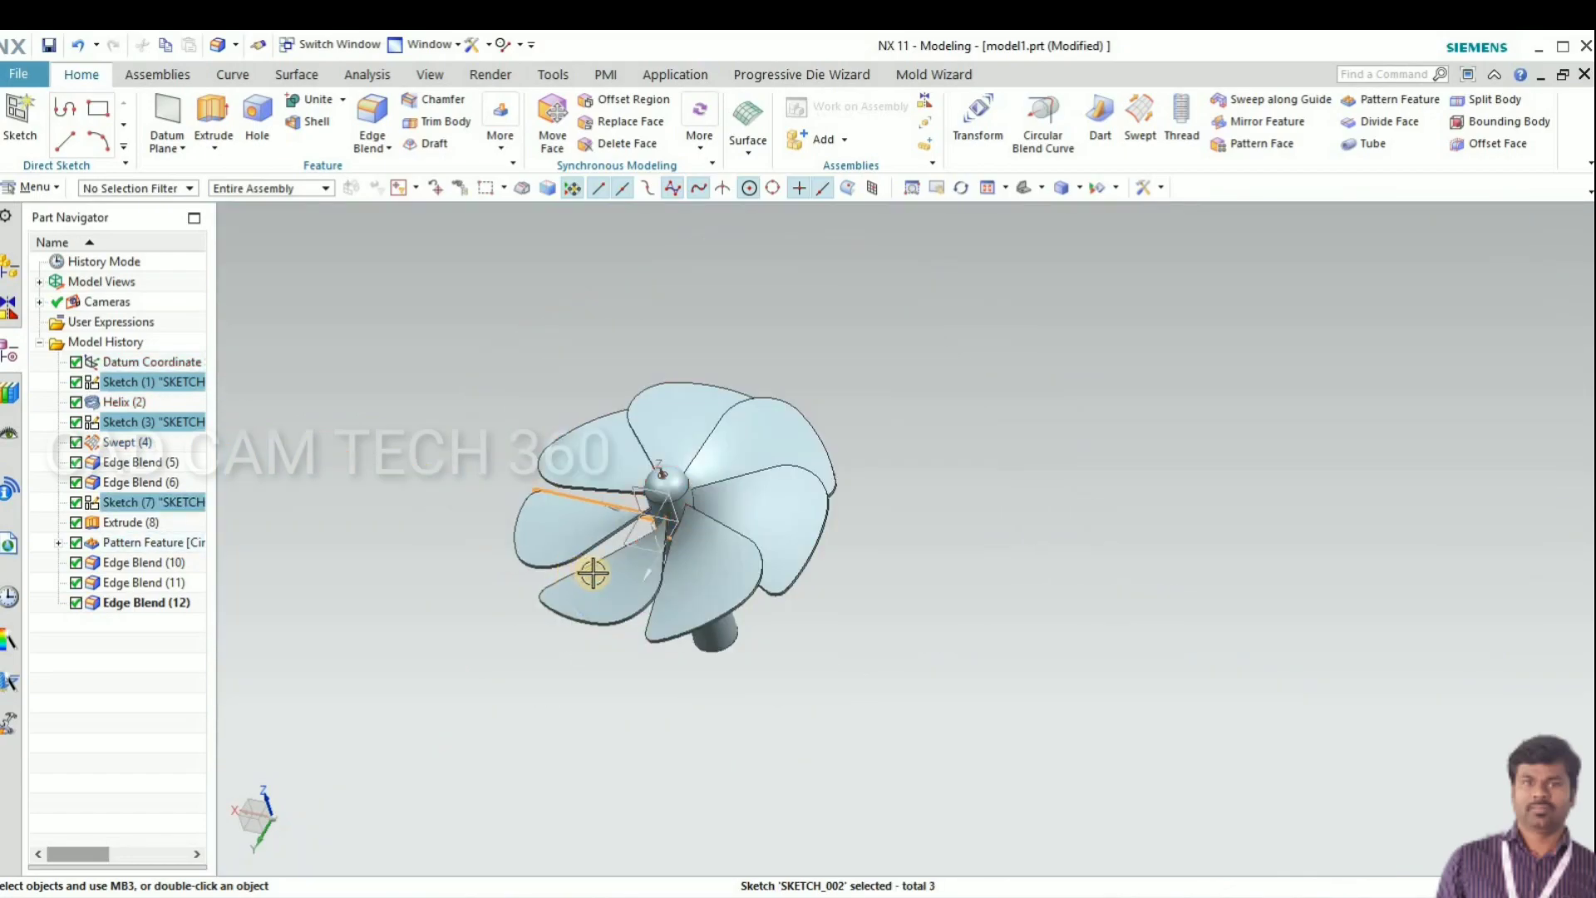
{"action": "key", "text": "Escape"}
Step: Unite the hub as target with all seven blades as tool bodies
{"action": "middle_click_drag", "start_coordinate": [695, 631], "coordinate": [703, 611]}
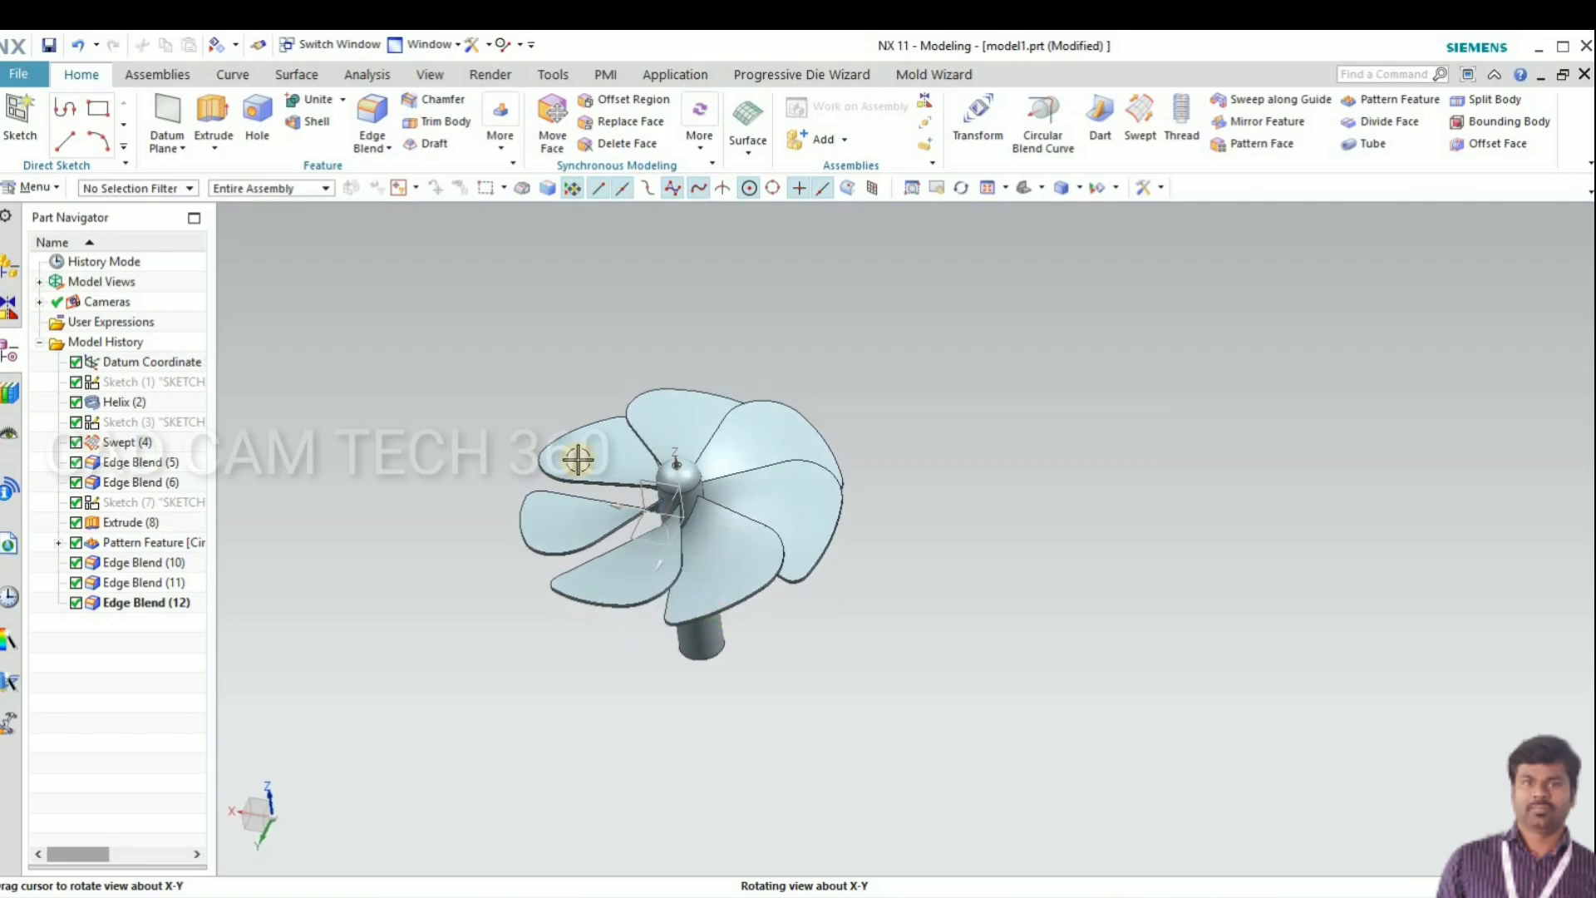
{"action": "left_click", "coordinate": [318, 99]}
{"action": "left_click", "coordinate": [698, 636]}
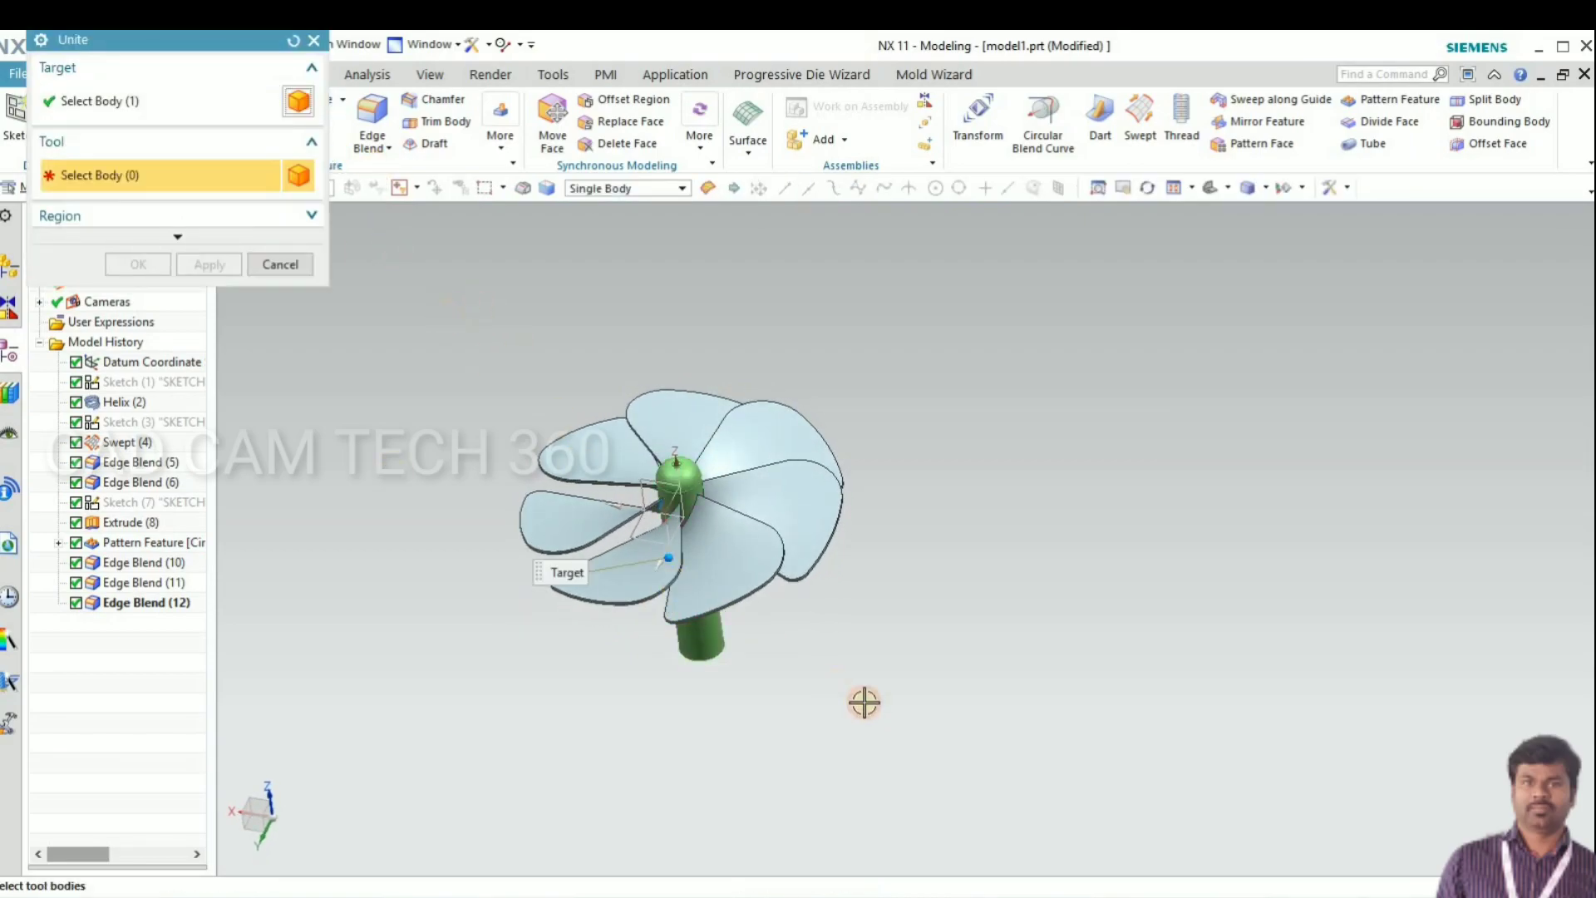
{"action": "left_click_drag", "start_coordinate": [447, 314], "coordinate": [899, 707]}
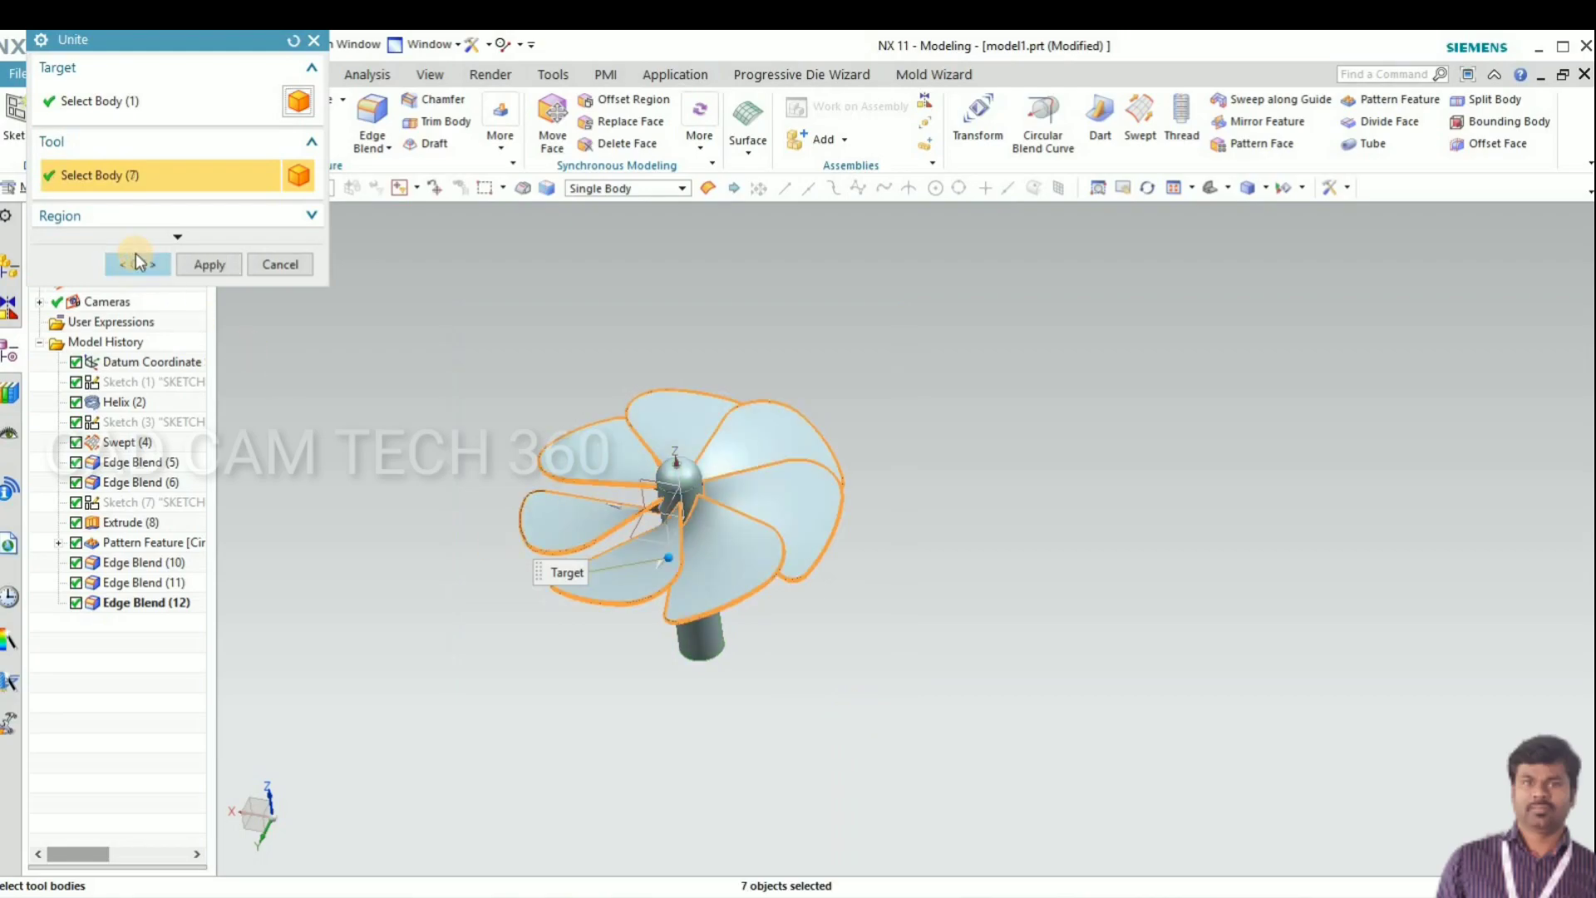
{"action": "left_click", "coordinate": [138, 263]}
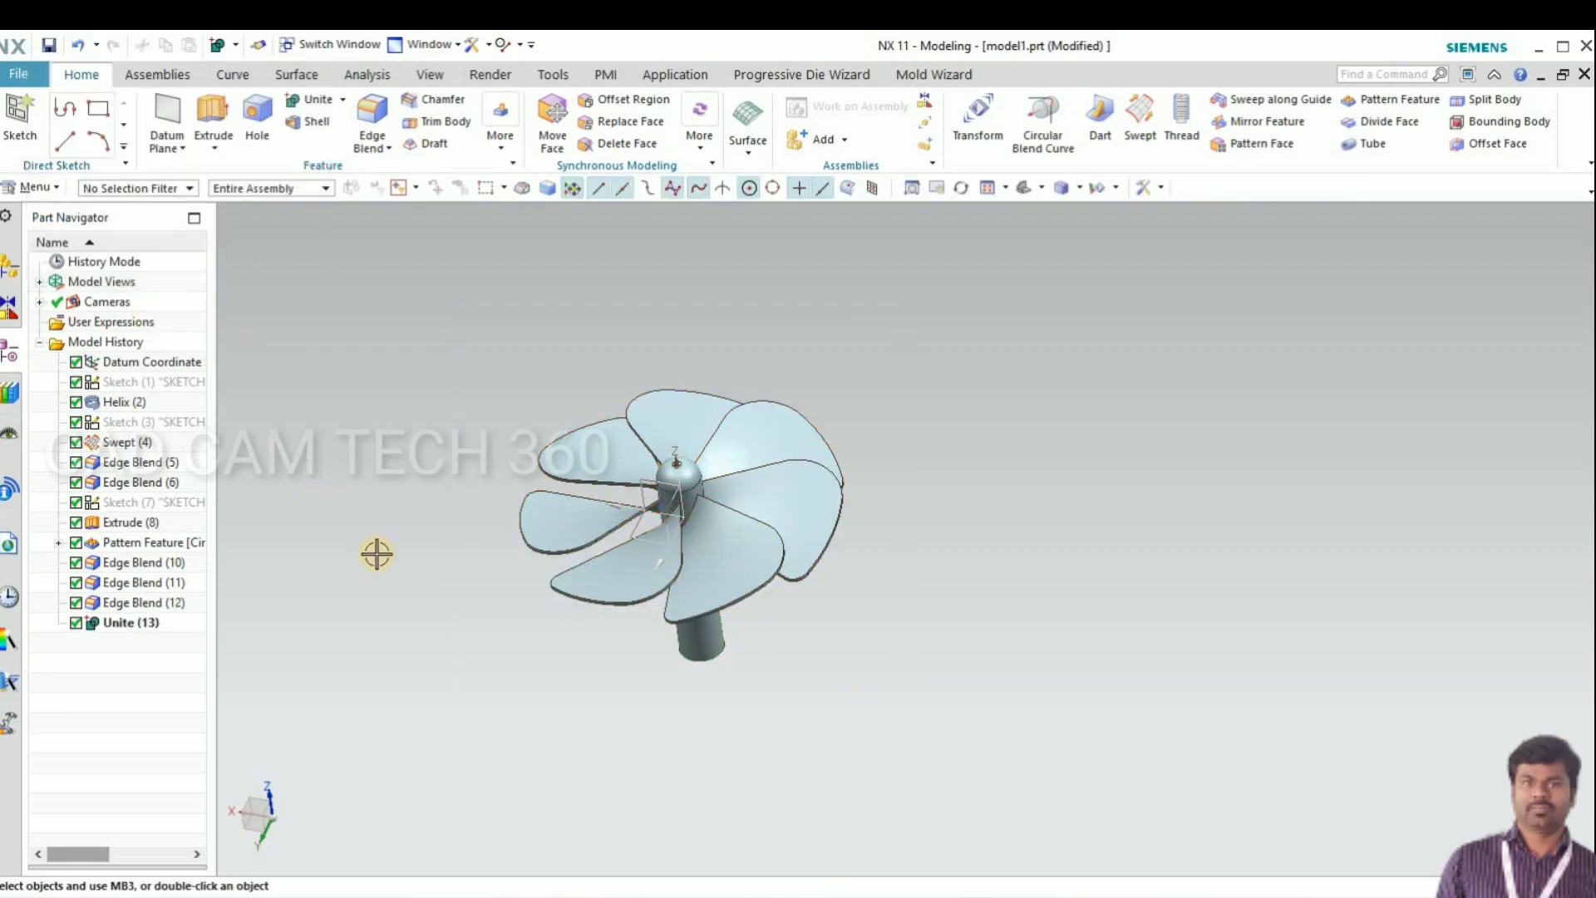
Step: Recolour the fan body khaki Strong Stone via Edit Object Display
{"action": "key", "text": "ctrl+j"}
{"action": "left_click", "coordinate": [592, 588]}
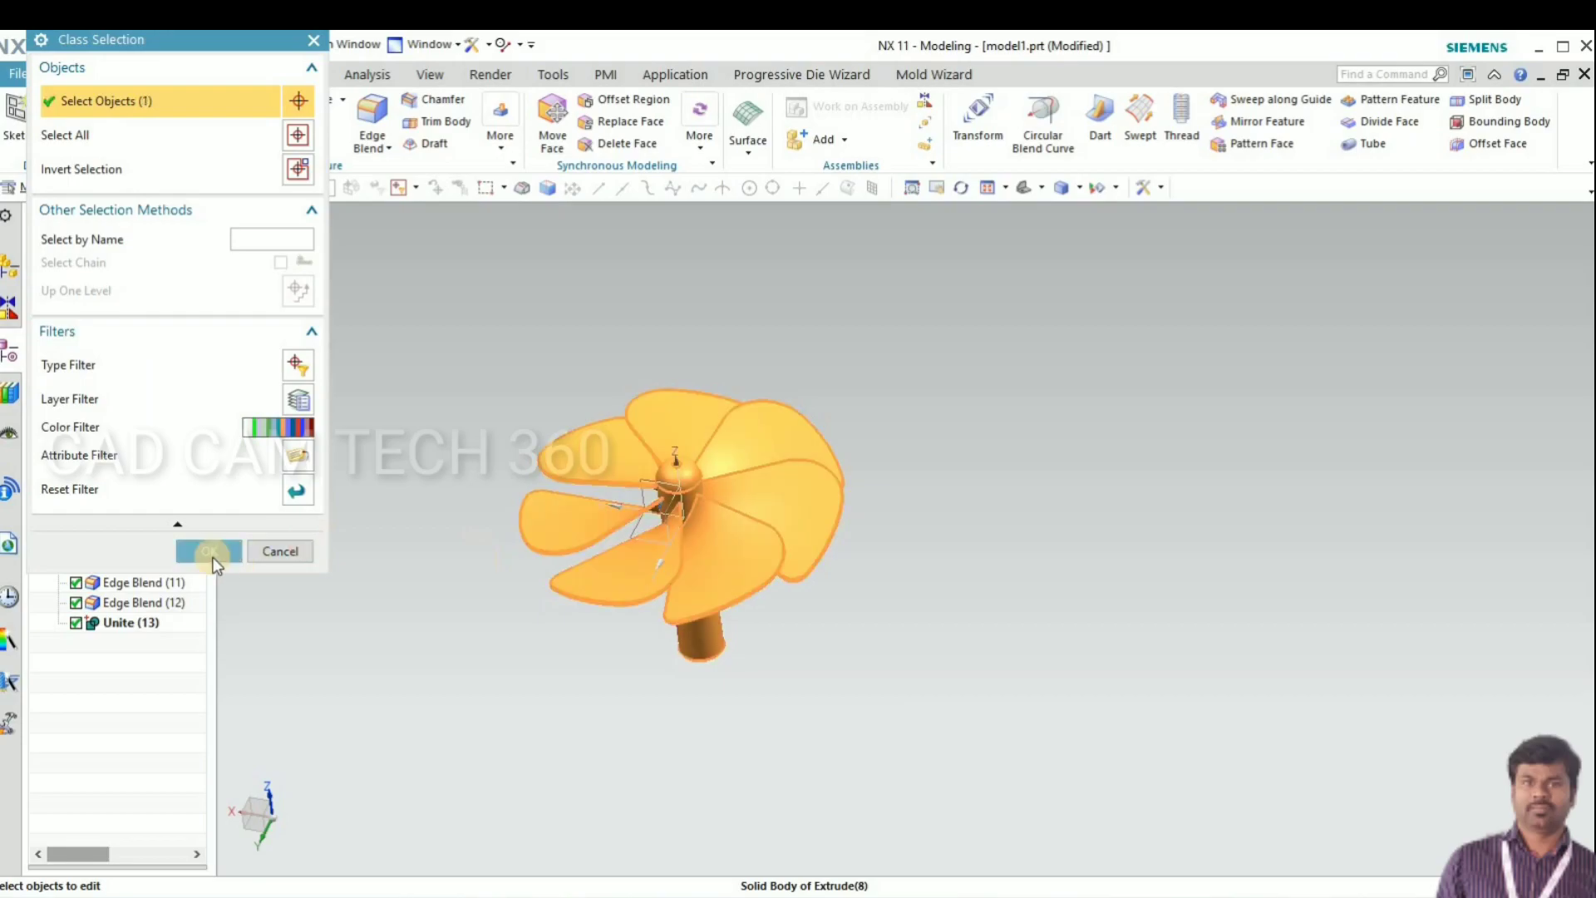
{"action": "left_click", "coordinate": [211, 552]}
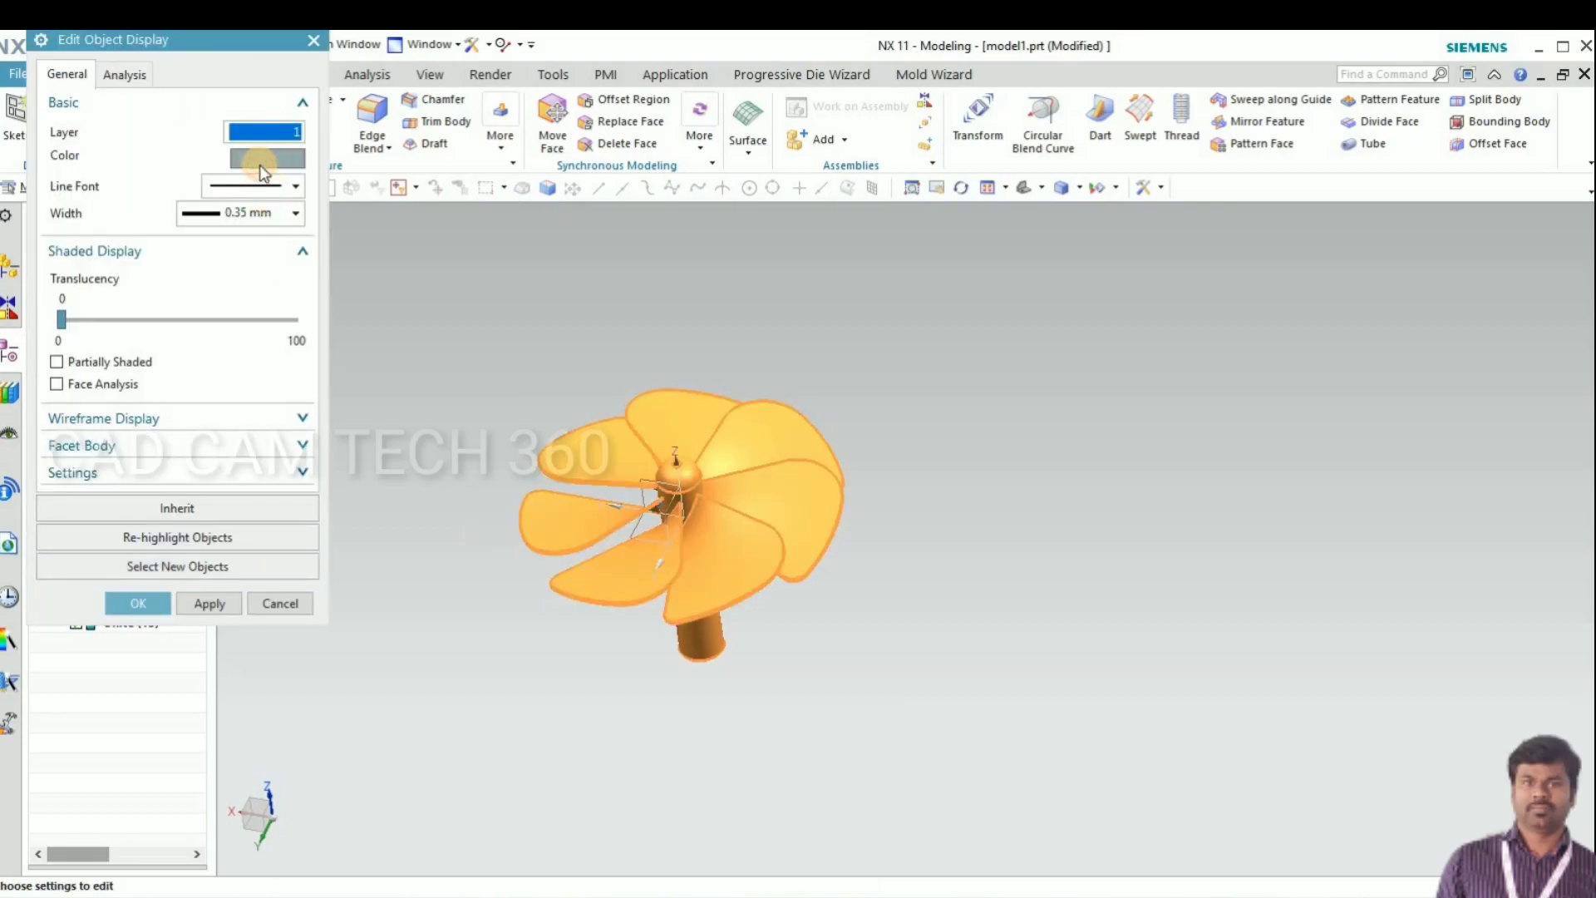
{"action": "left_click", "coordinate": [259, 163]}
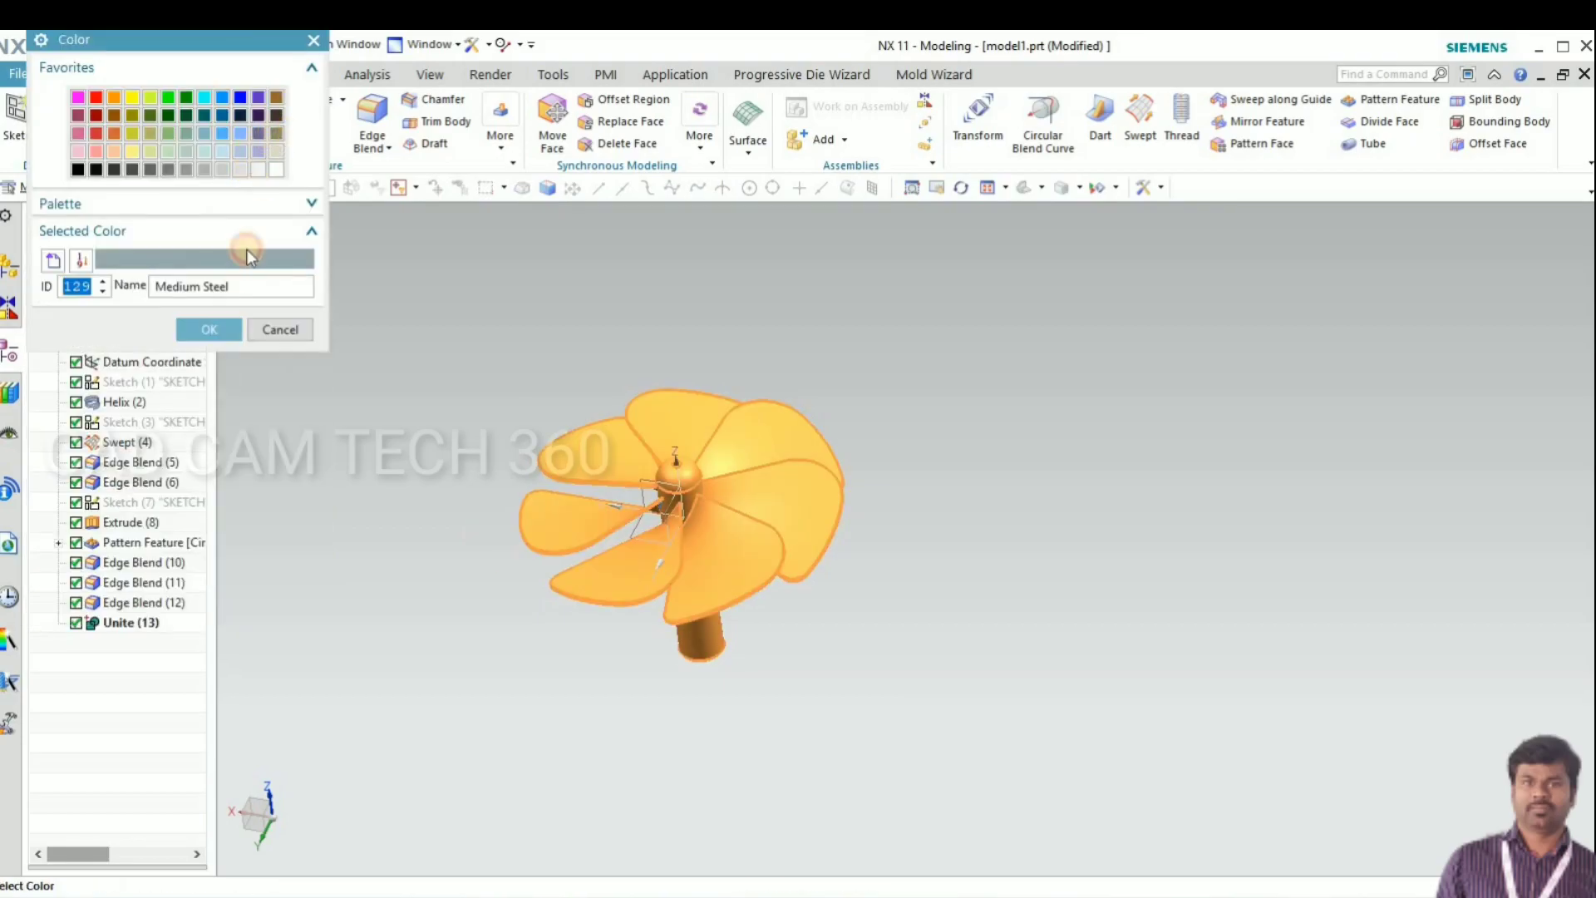
{"action": "left_click", "coordinate": [277, 133]}
{"action": "left_click", "coordinate": [209, 329]}
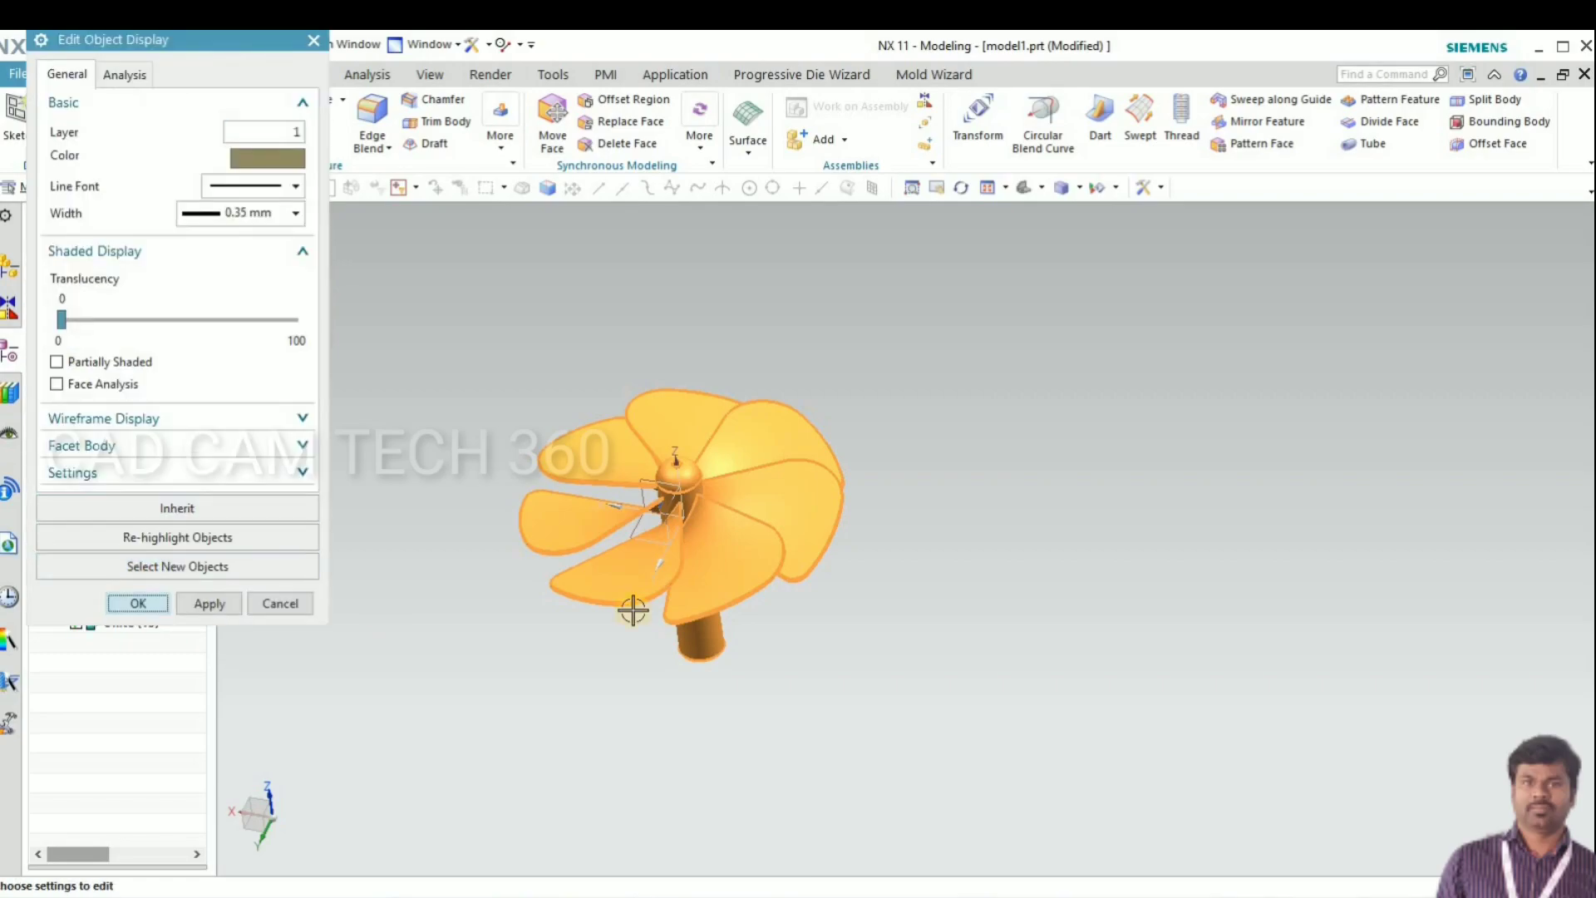
{"action": "middle_click", "coordinate": [632, 611]}
Step: Orbit and zoom around the recoloured fan to inspect it from several angles
{"action": "middle_click_drag", "start_coordinate": [855, 606], "coordinate": [752, 663]}
{"action": "scroll", "coordinate": [528, 549], "scroll_direction": "up", "scroll_amount": 3}
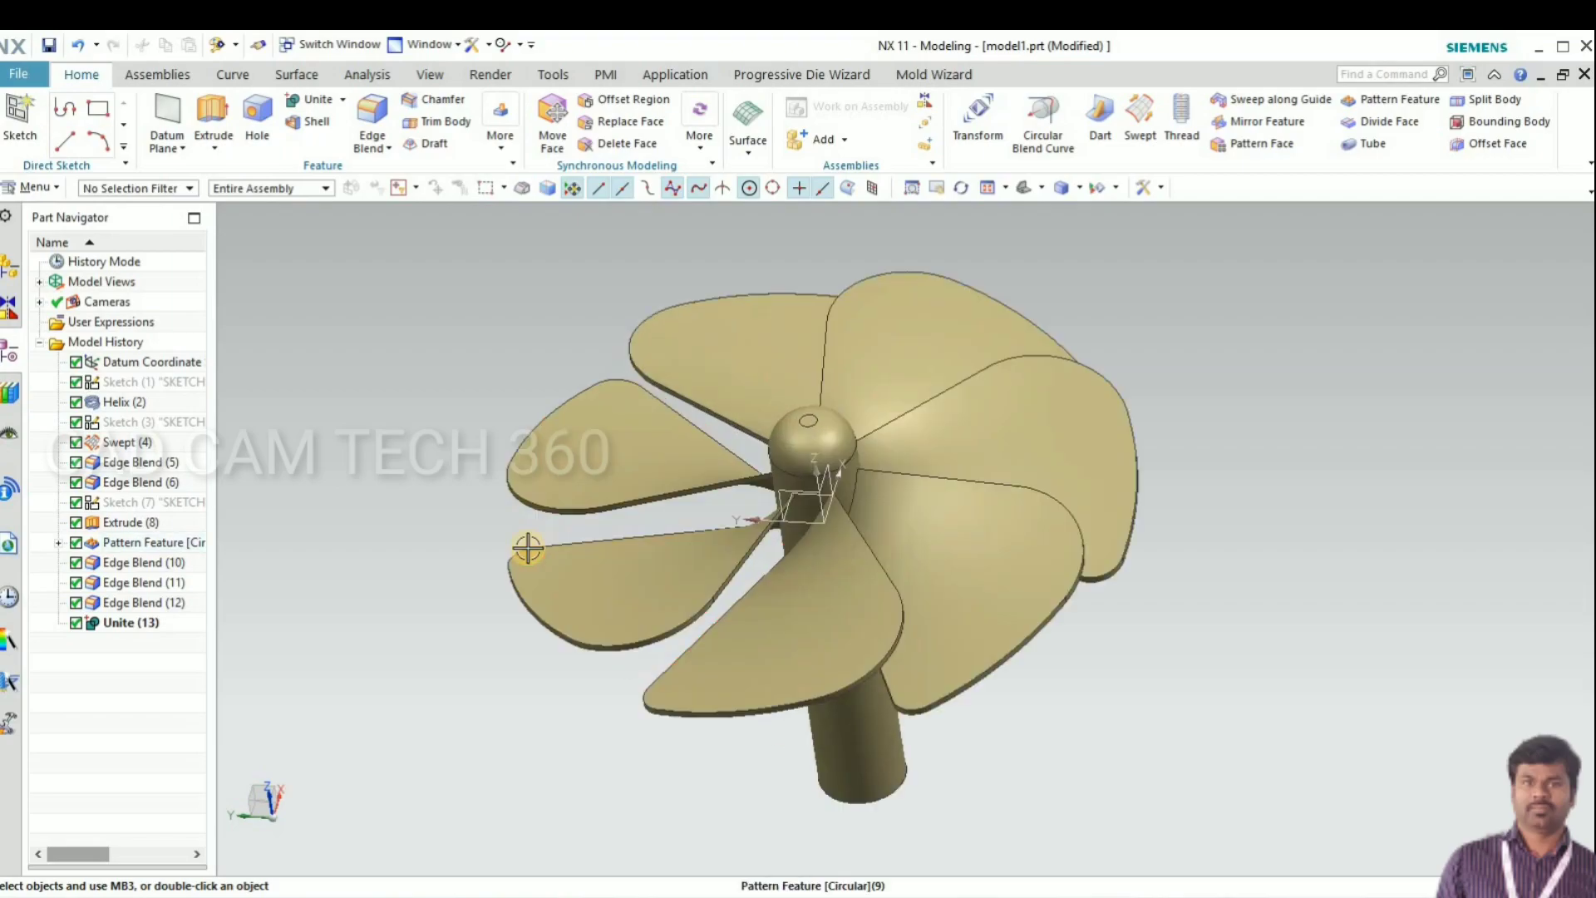
{"action": "scroll", "coordinate": [527, 549], "scroll_direction": "up", "scroll_amount": 1}
{"action": "middle_click_drag", "start_coordinate": [436, 438], "coordinate": [449, 470]}
{"action": "scroll", "coordinate": [449, 469], "scroll_direction": "down", "scroll_amount": 3}
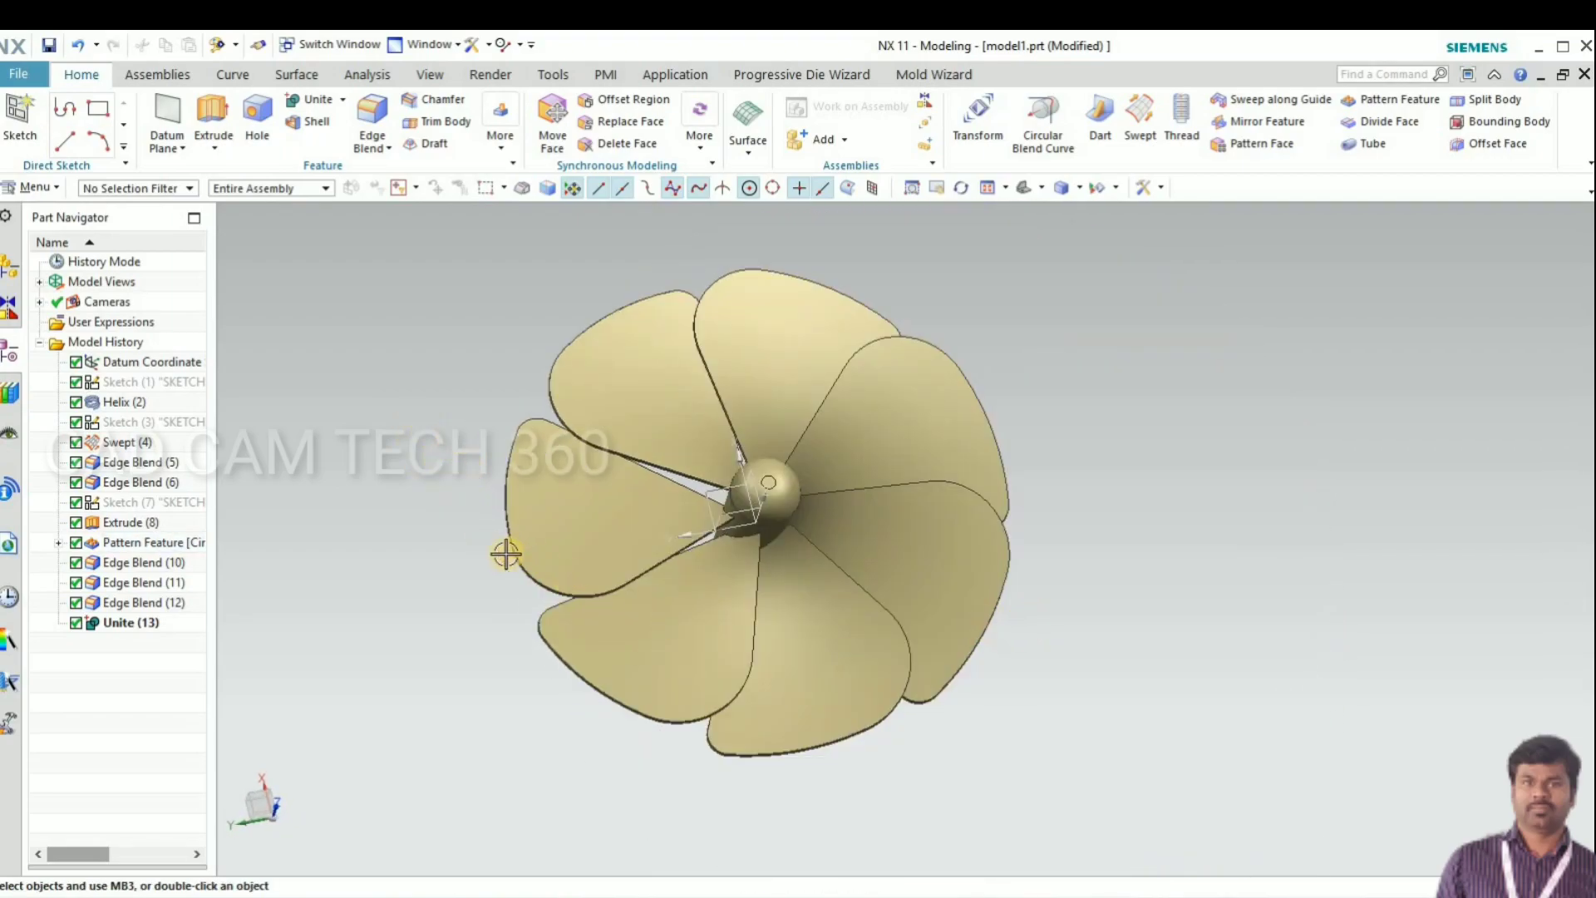
{"action": "middle_click_drag", "start_coordinate": [462, 621], "coordinate": [421, 558]}
{"action": "scroll", "coordinate": [500, 582], "scroll_direction": "down", "scroll_amount": 3}
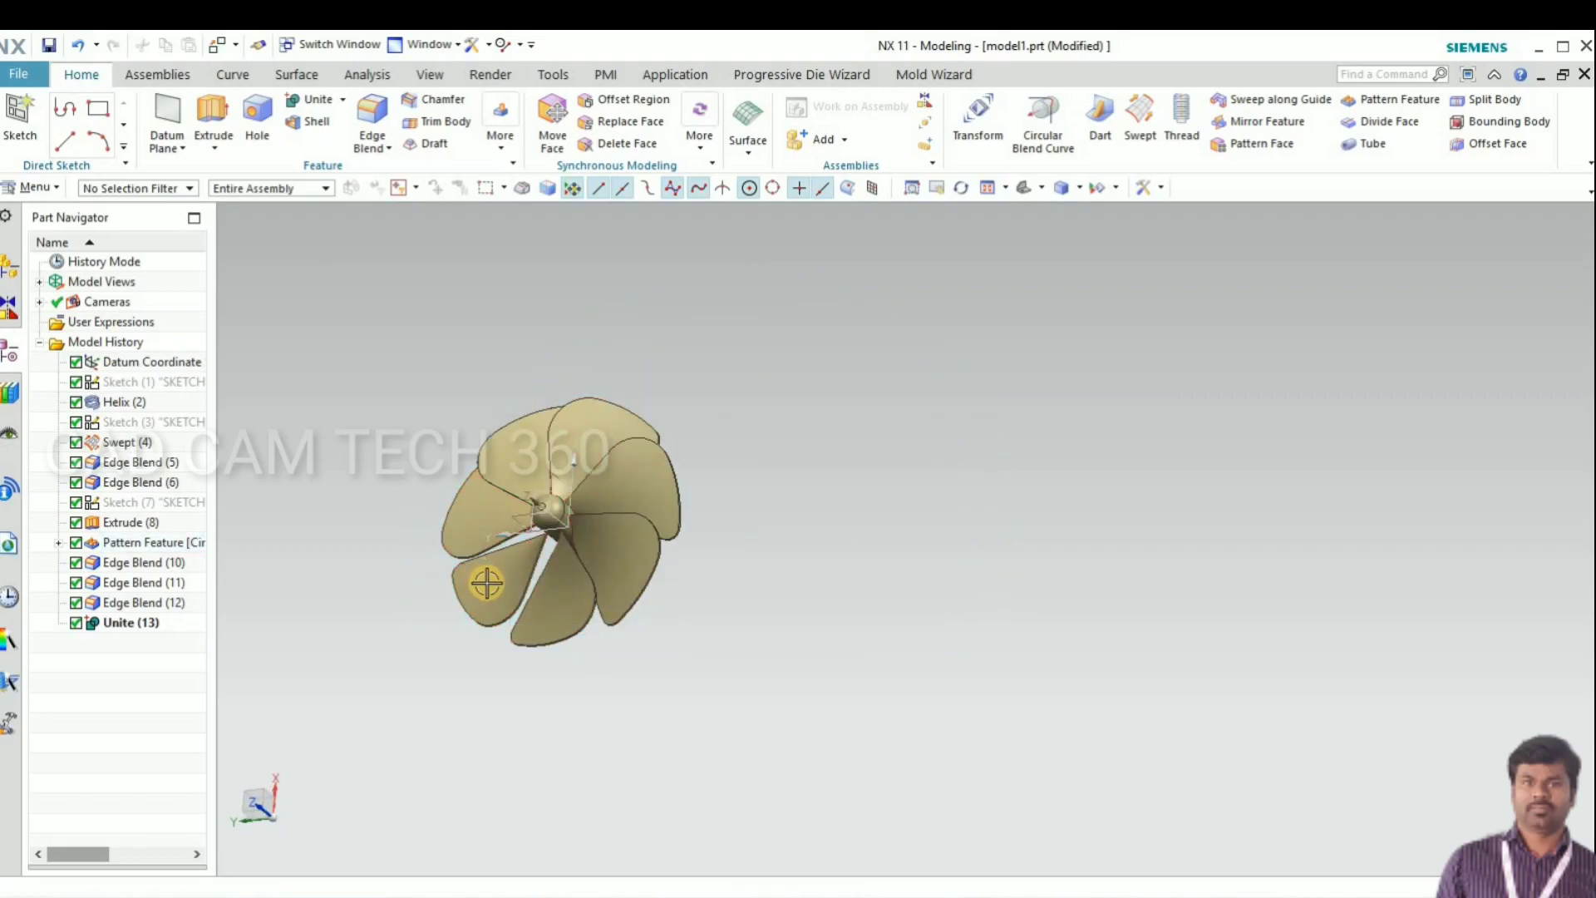
Step: Copy the fan three times with Move Object, Delta XYZ XC 250 mm, making four fans
{"action": "left_click", "coordinate": [487, 580]}
{"action": "key", "text": "ctrl+t"}
{"action": "left_click", "coordinate": [290, 173]}
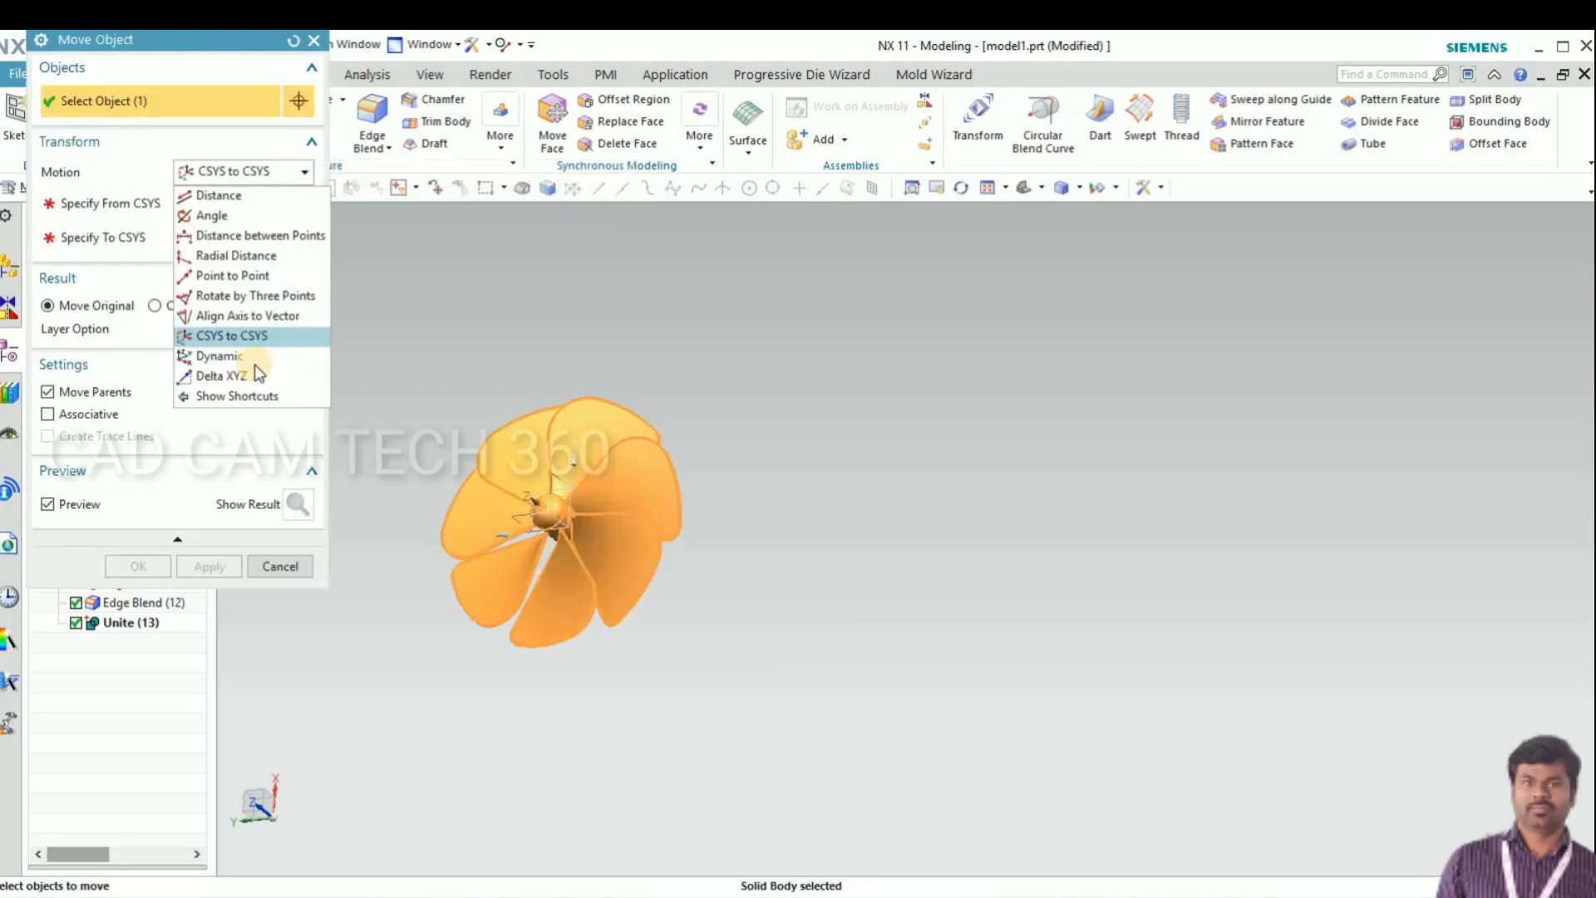
{"action": "left_click", "coordinate": [253, 376]}
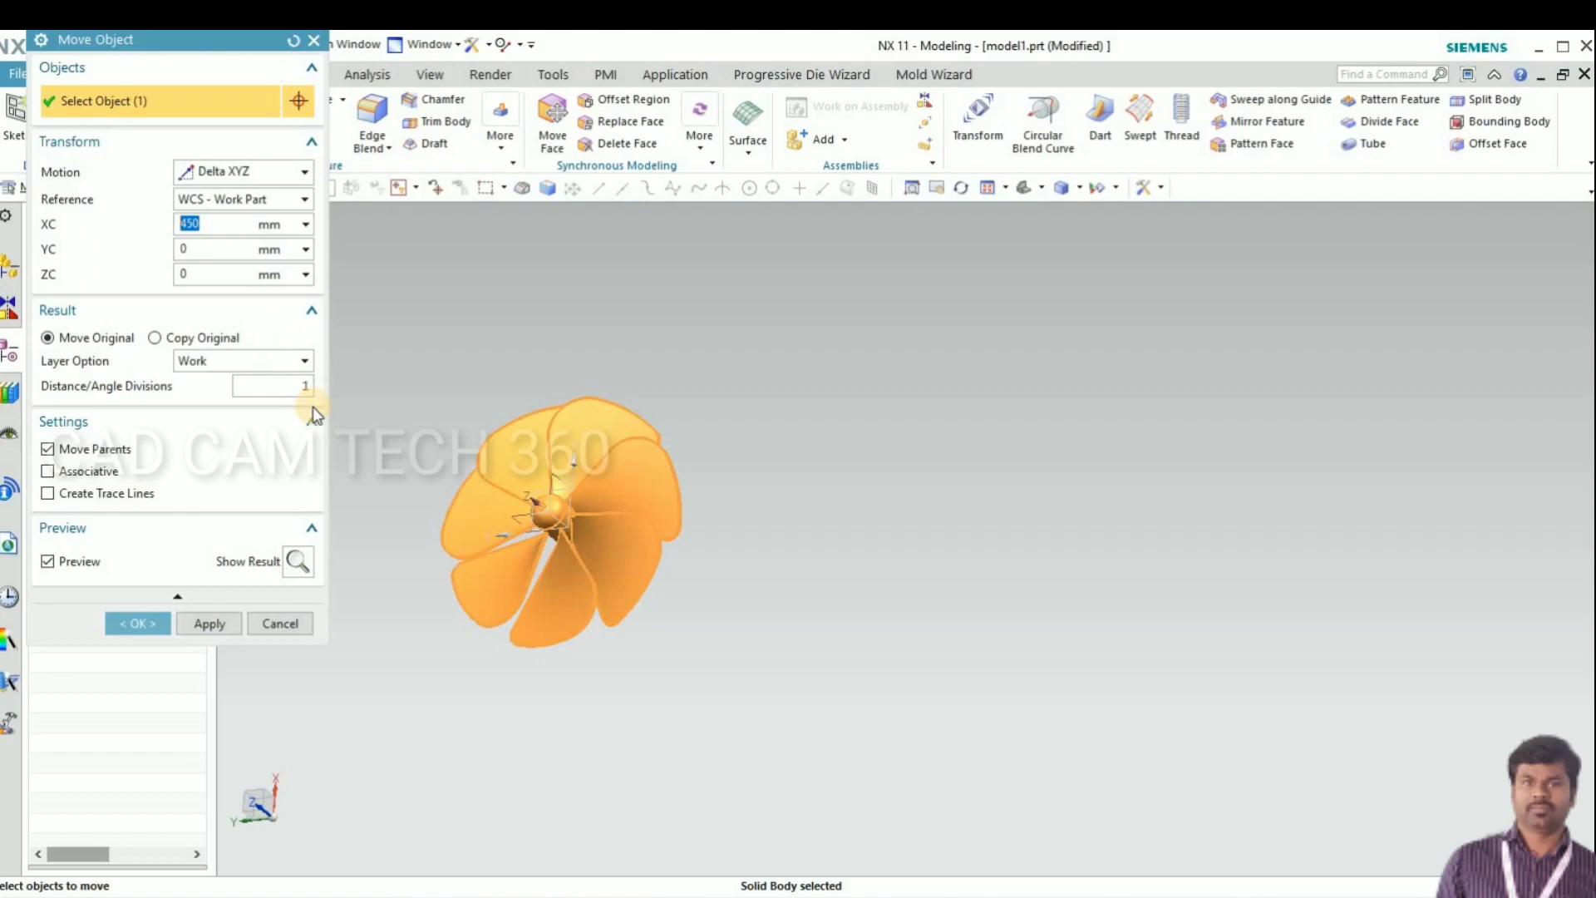
{"action": "scroll", "coordinate": [659, 548], "scroll_direction": "down", "scroll_amount": 3}
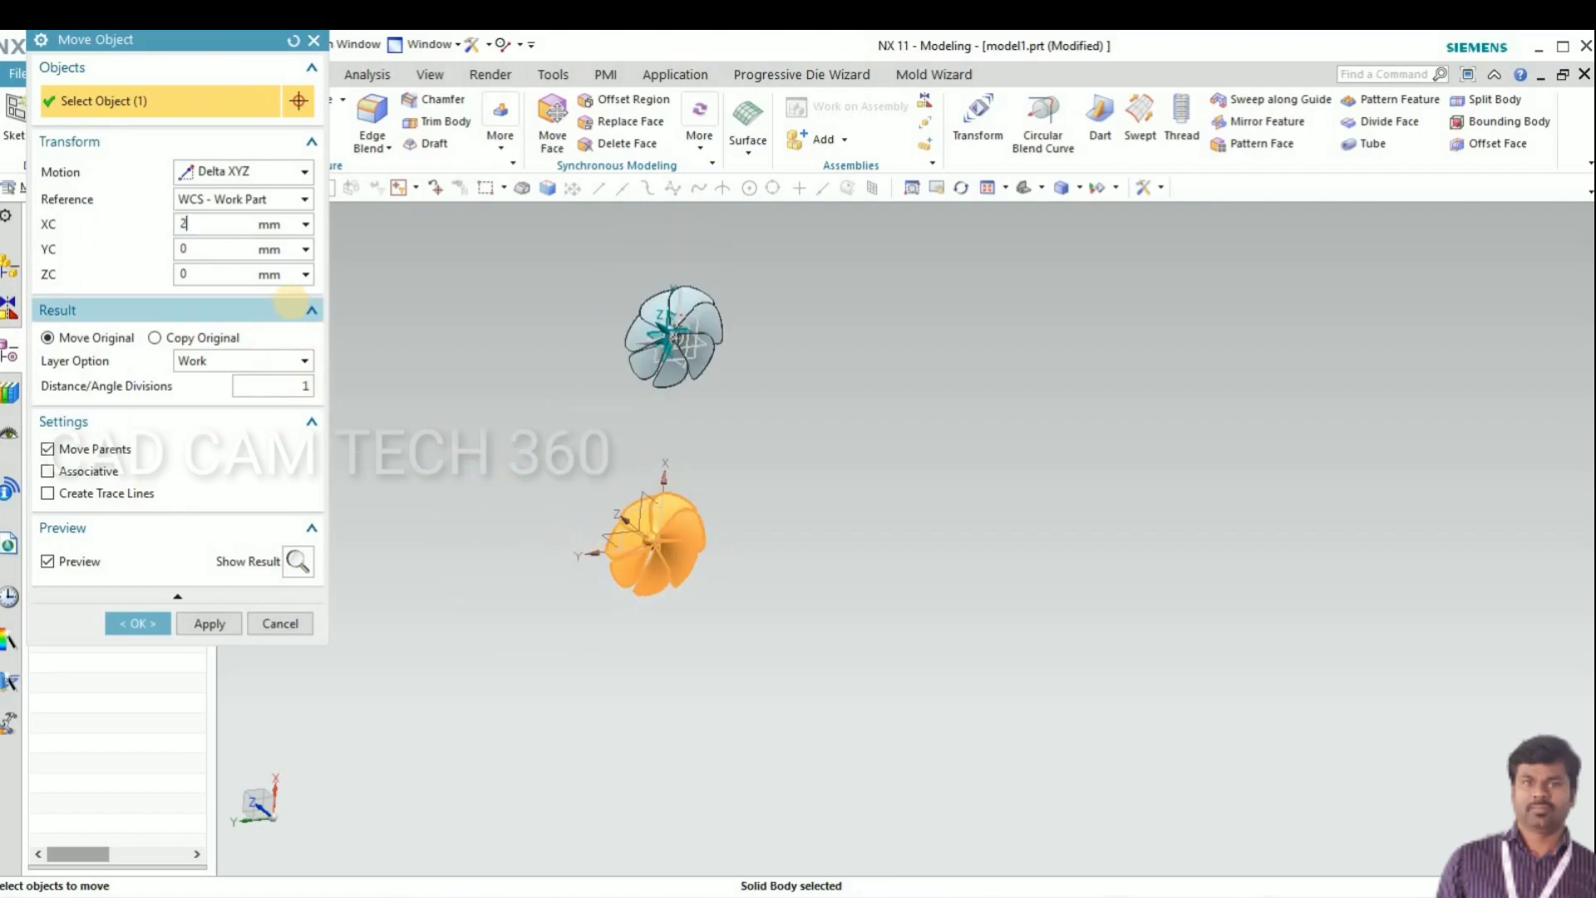
{"action": "left_click", "coordinate": [207, 247]}
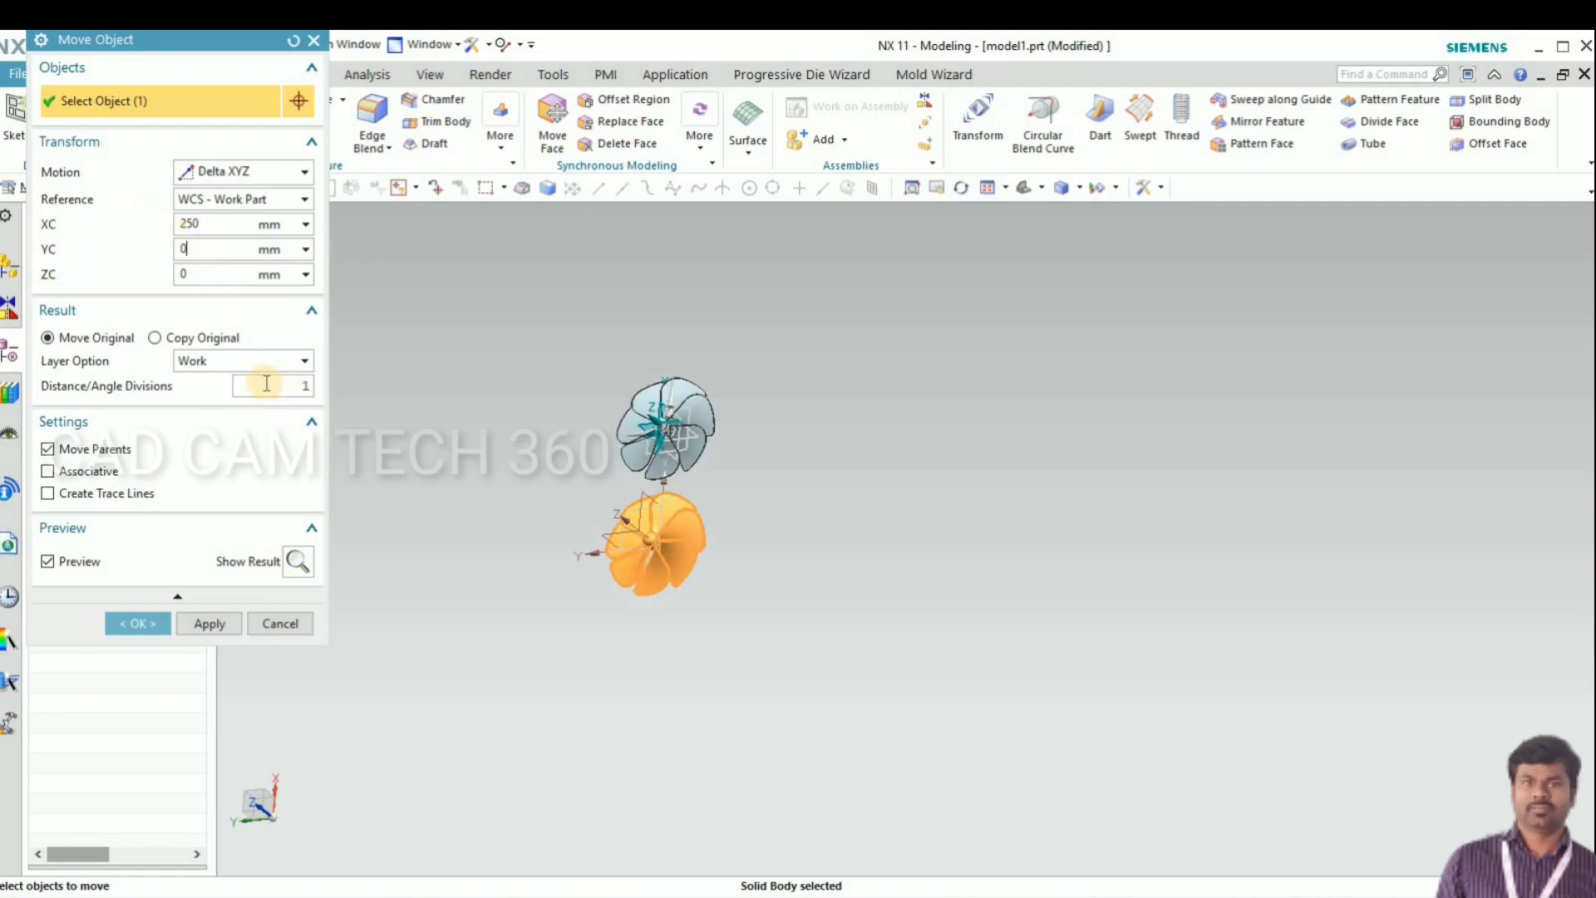
{"action": "left_click", "coordinate": [154, 337]}
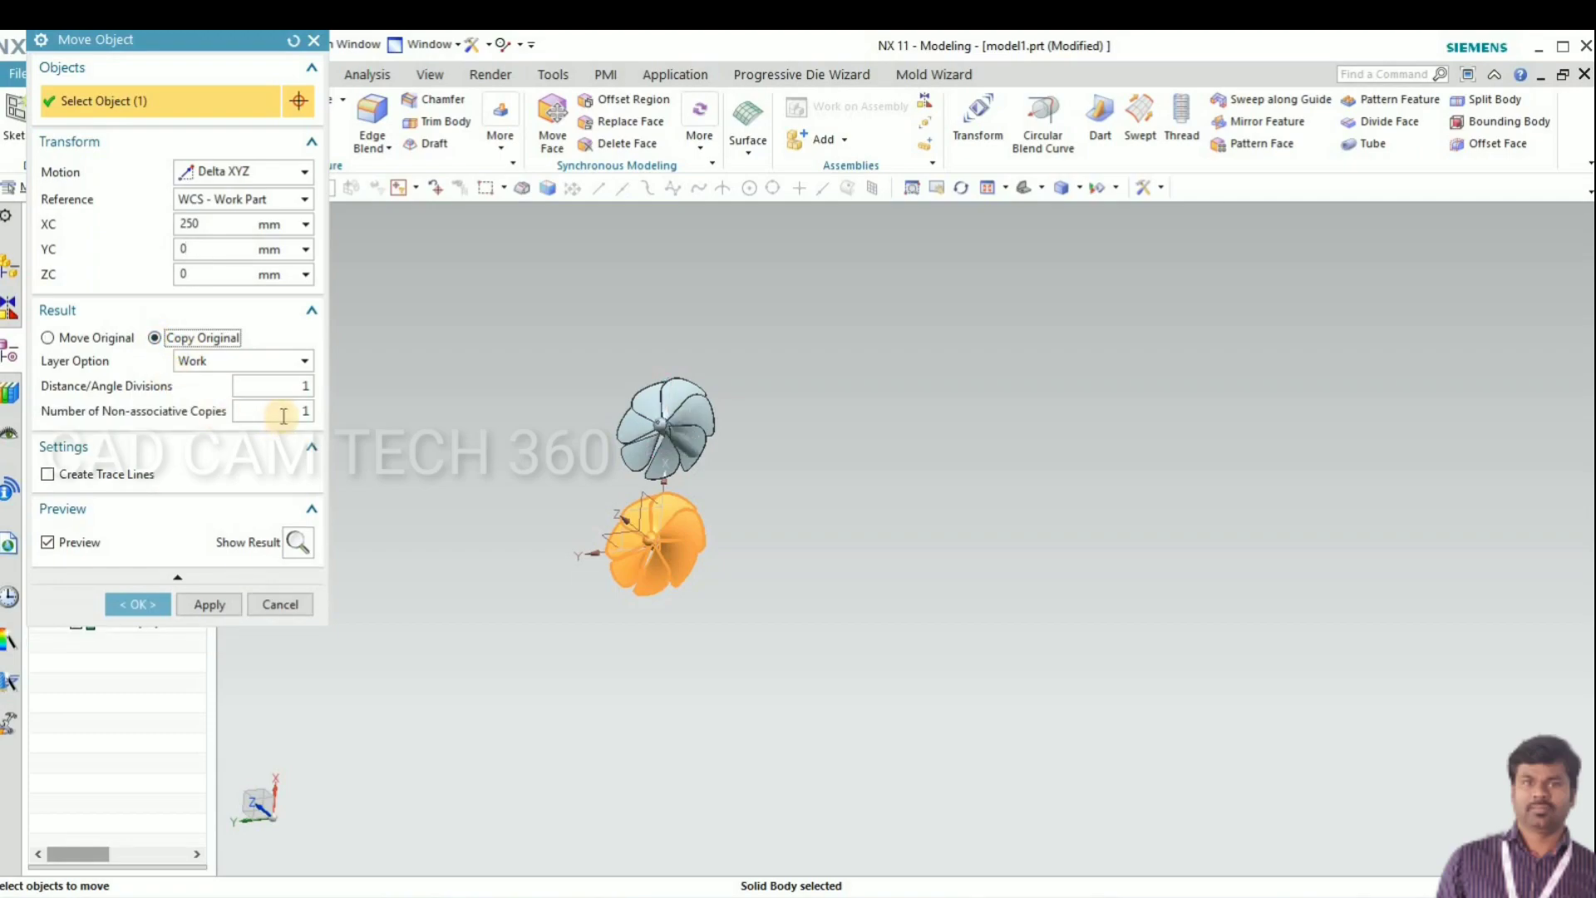
{"action": "left_click", "coordinate": [342, 410]}
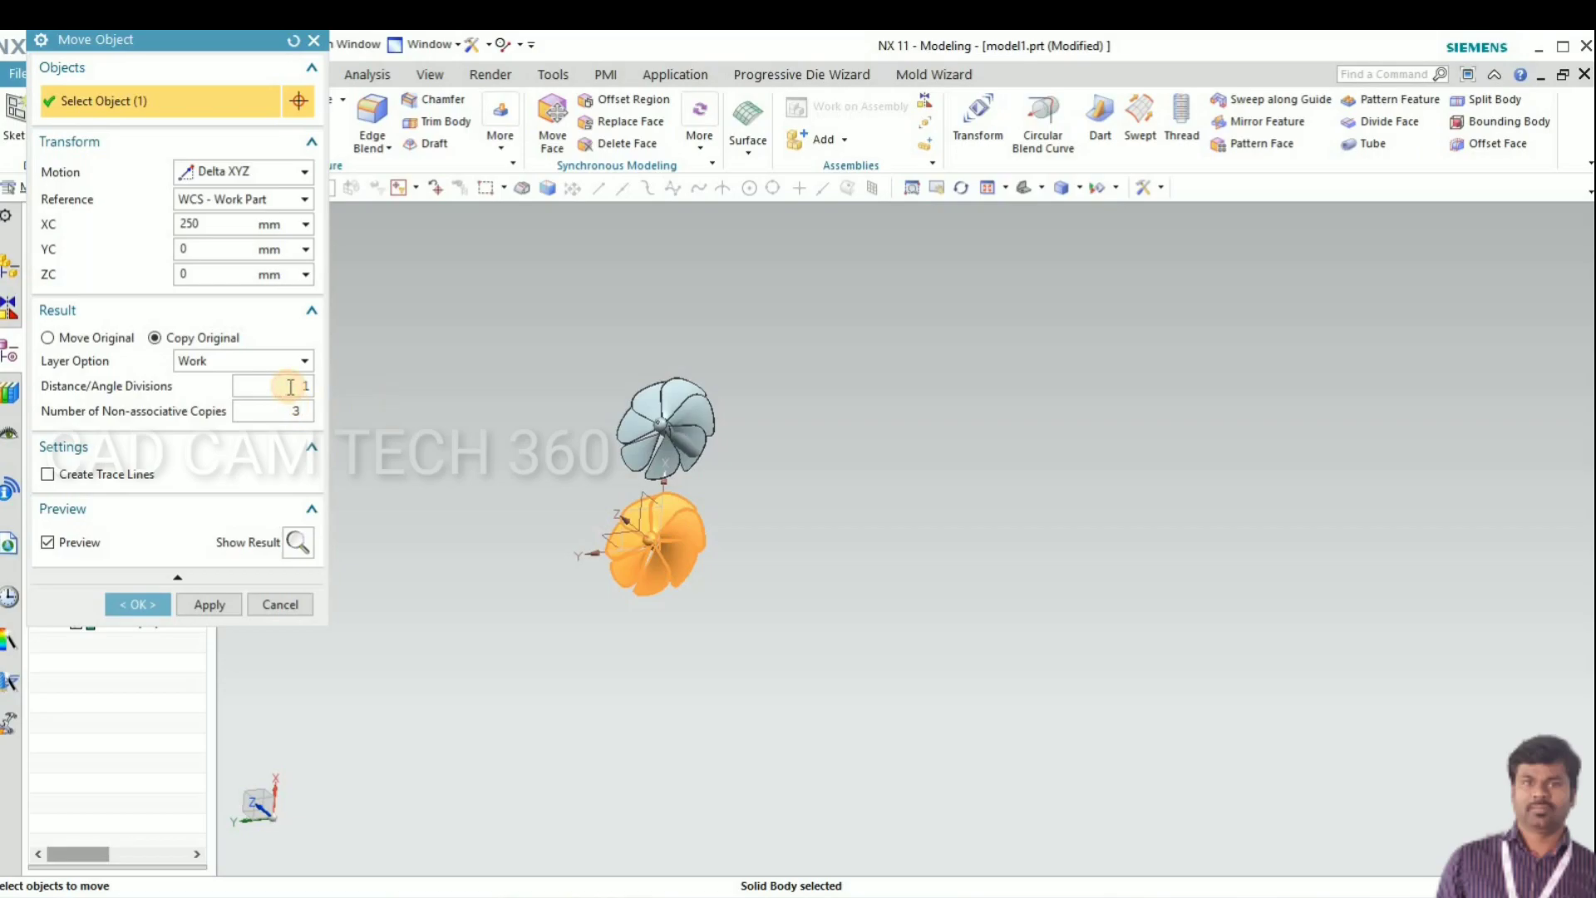
{"action": "left_click", "coordinate": [146, 603]}
{"action": "middle_click_drag", "start_coordinate": [731, 534], "coordinate": [603, 640]}
{"action": "scroll", "coordinate": [779, 453], "scroll_direction": "up", "scroll_amount": 5}
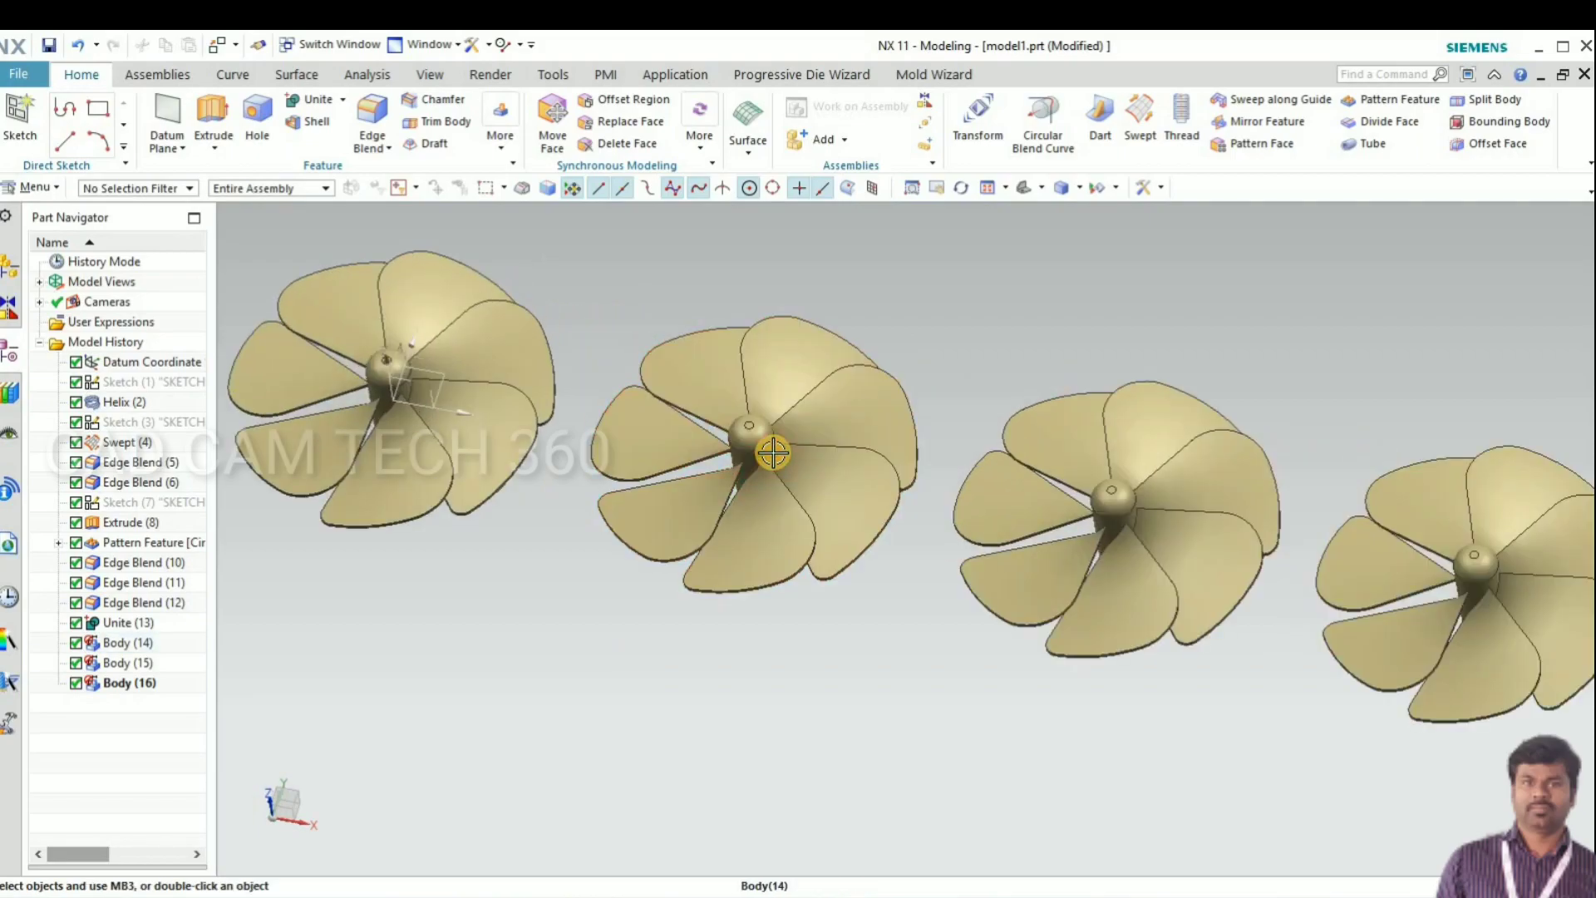
Step: Colour the second fan pale blue
{"action": "left_click", "coordinate": [760, 457]}
{"action": "key", "text": "ctrl+j"}
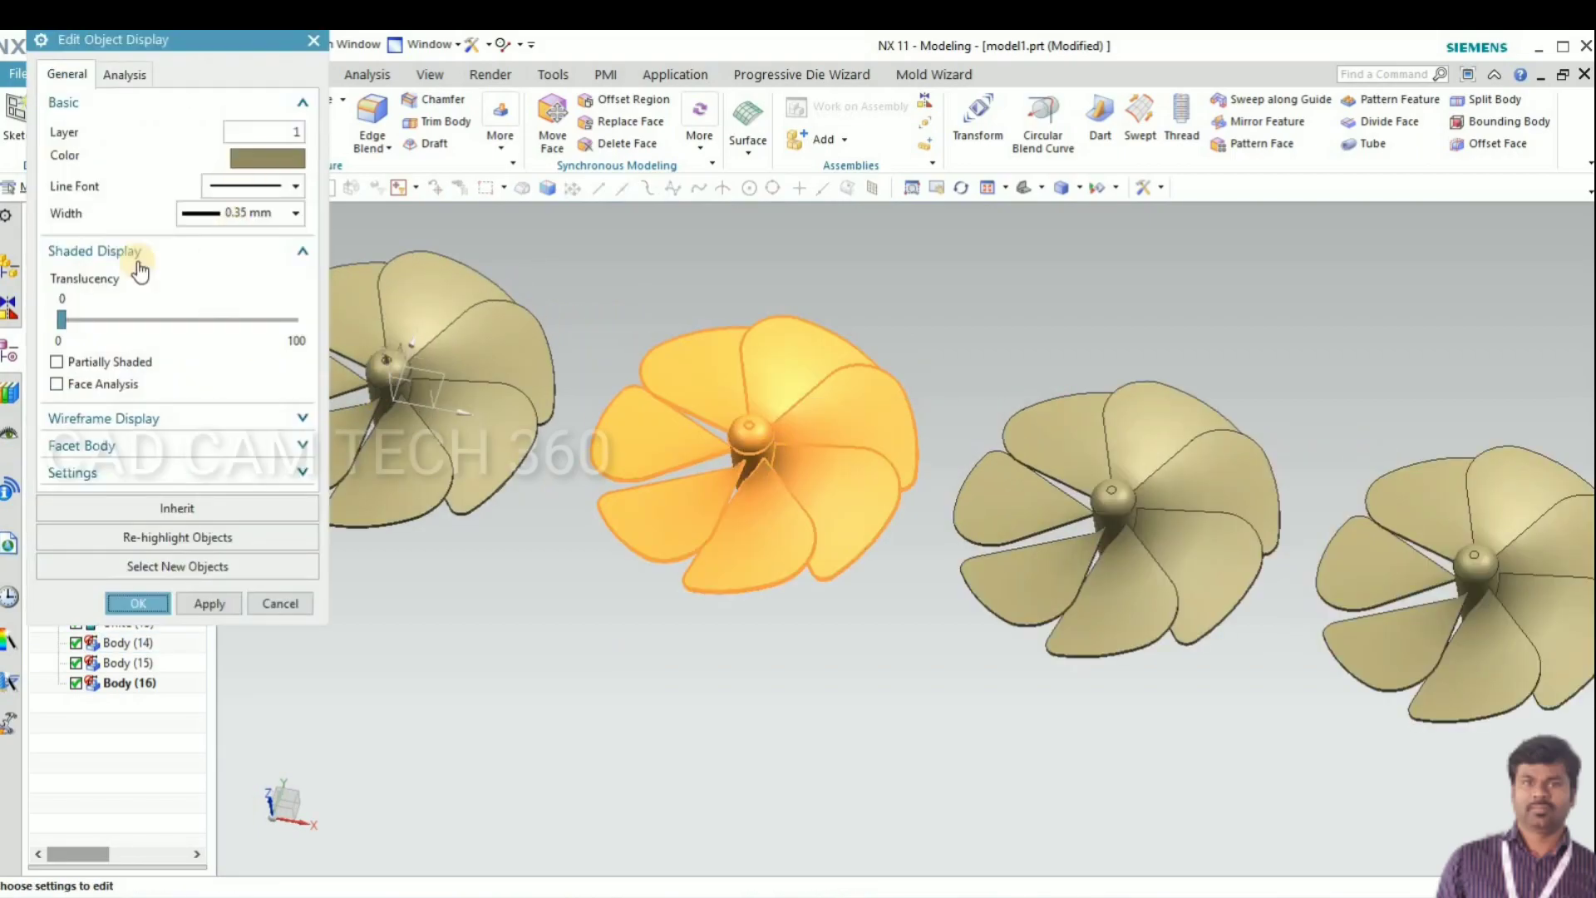
{"action": "left_click", "coordinate": [275, 169]}
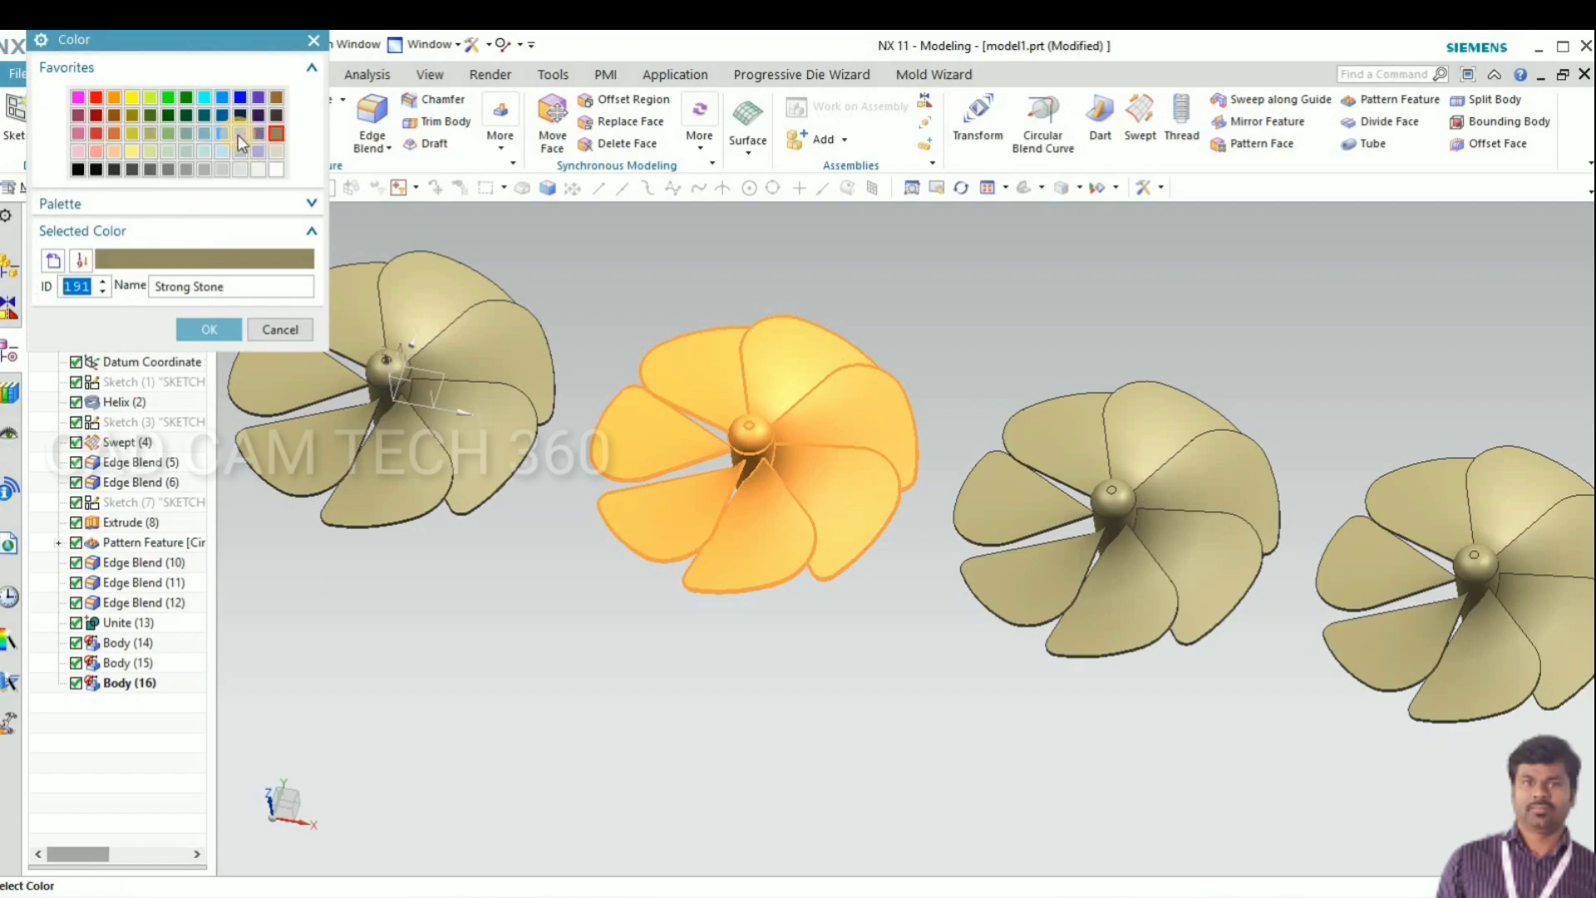
{"action": "left_click", "coordinate": [239, 134]}
{"action": "left_click", "coordinate": [207, 330]}
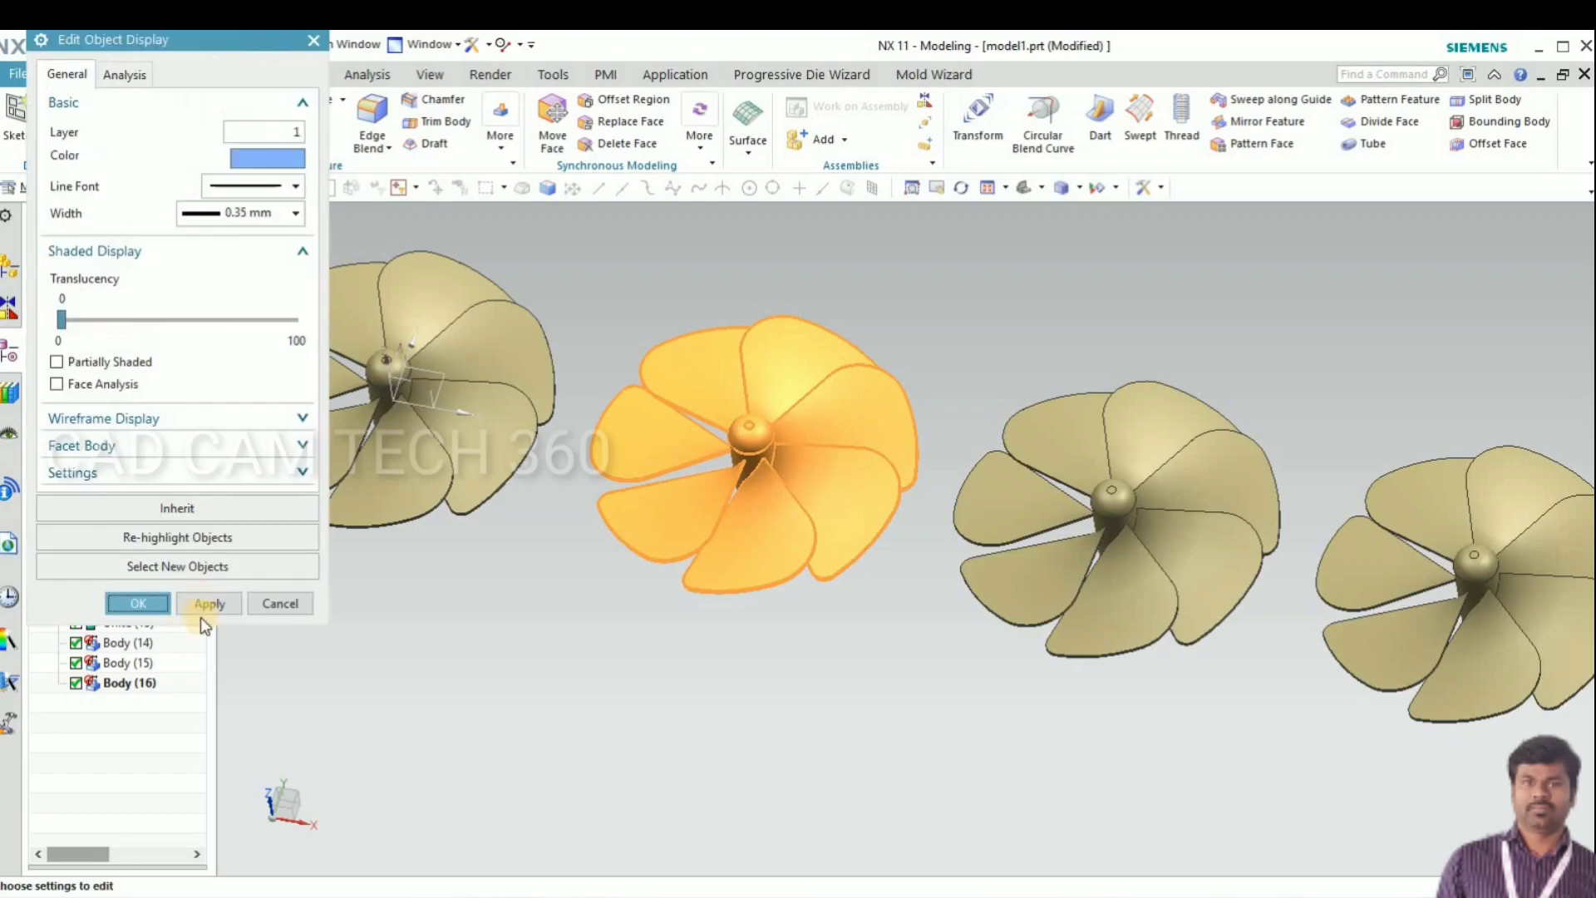
{"action": "left_click", "coordinate": [187, 571]}
Step: Colour the third fan light yellow
{"action": "left_click", "coordinate": [1114, 532]}
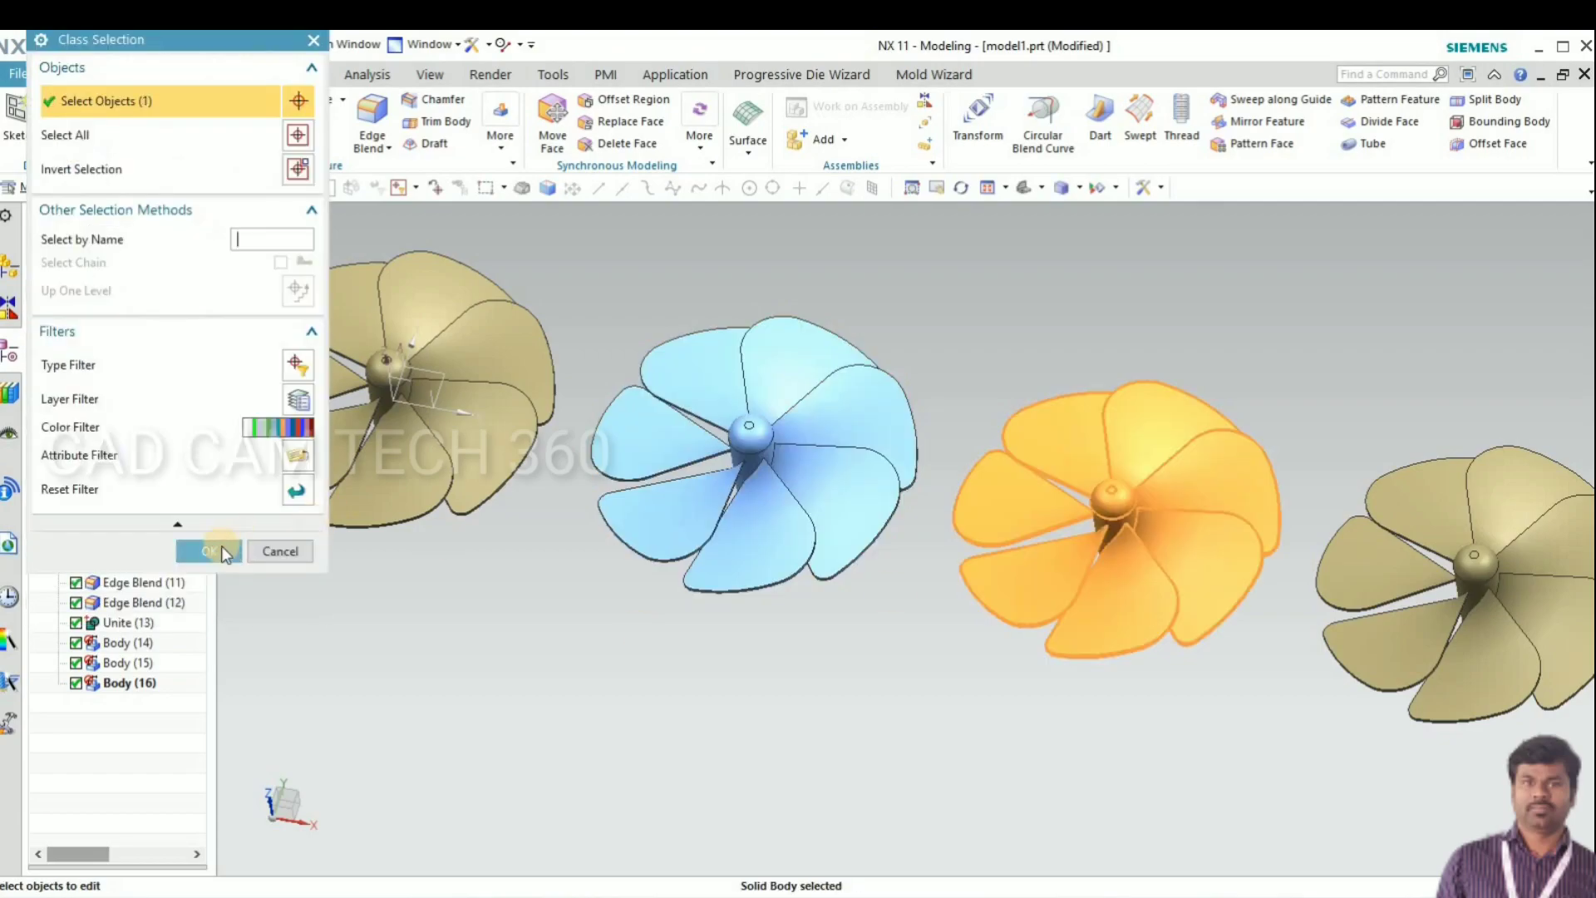
{"action": "middle_click", "coordinate": [223, 391]}
{"action": "left_click", "coordinate": [262, 162]}
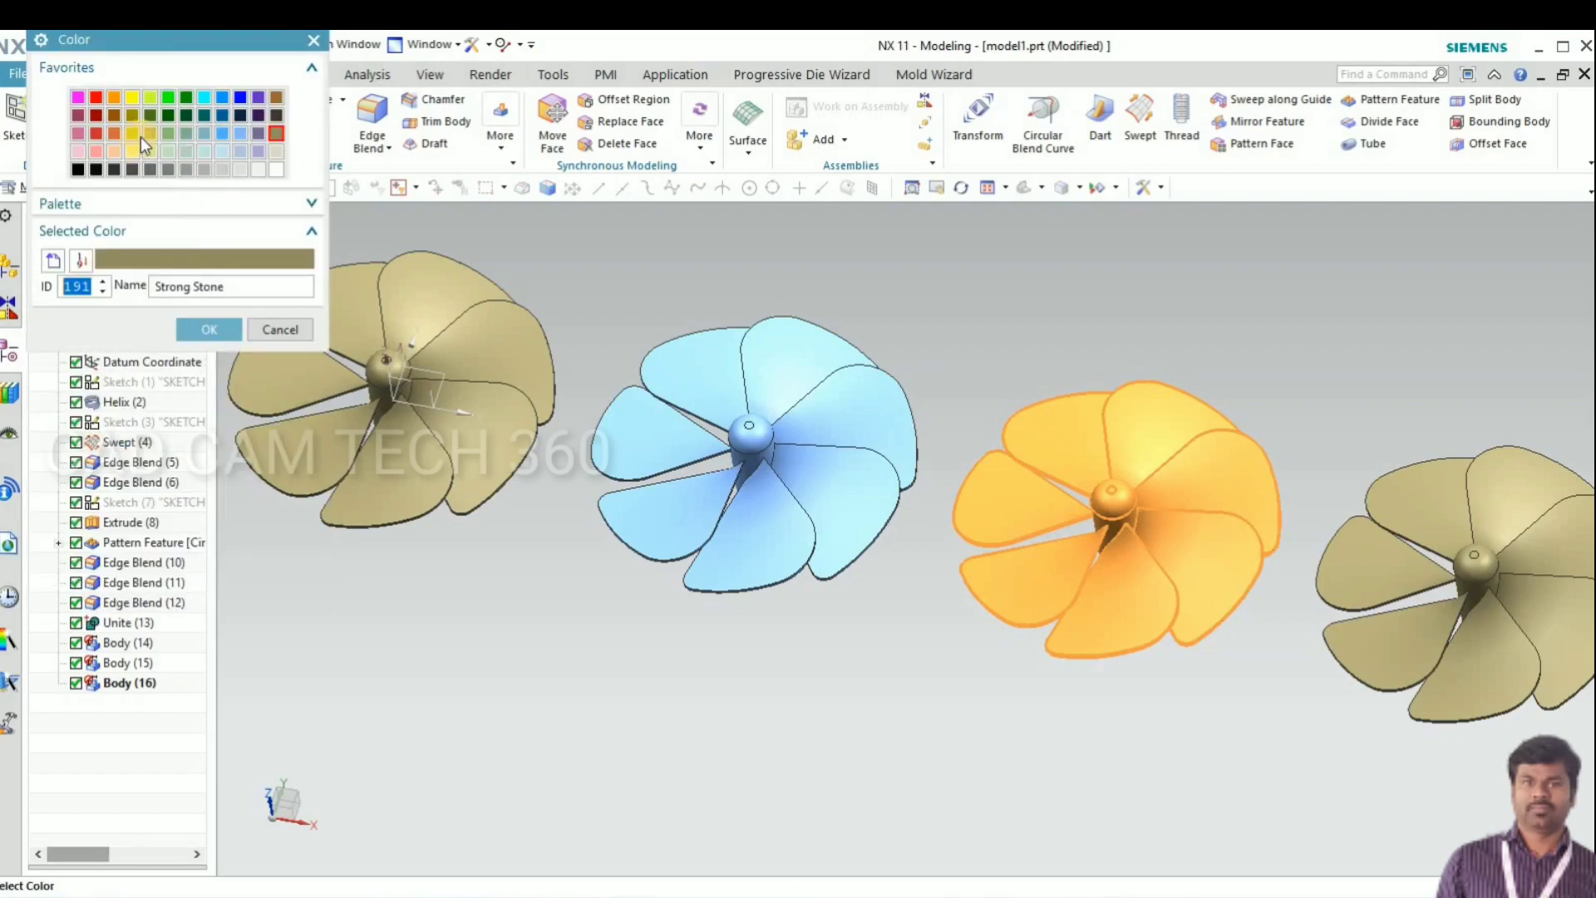
{"action": "left_click", "coordinate": [209, 329]}
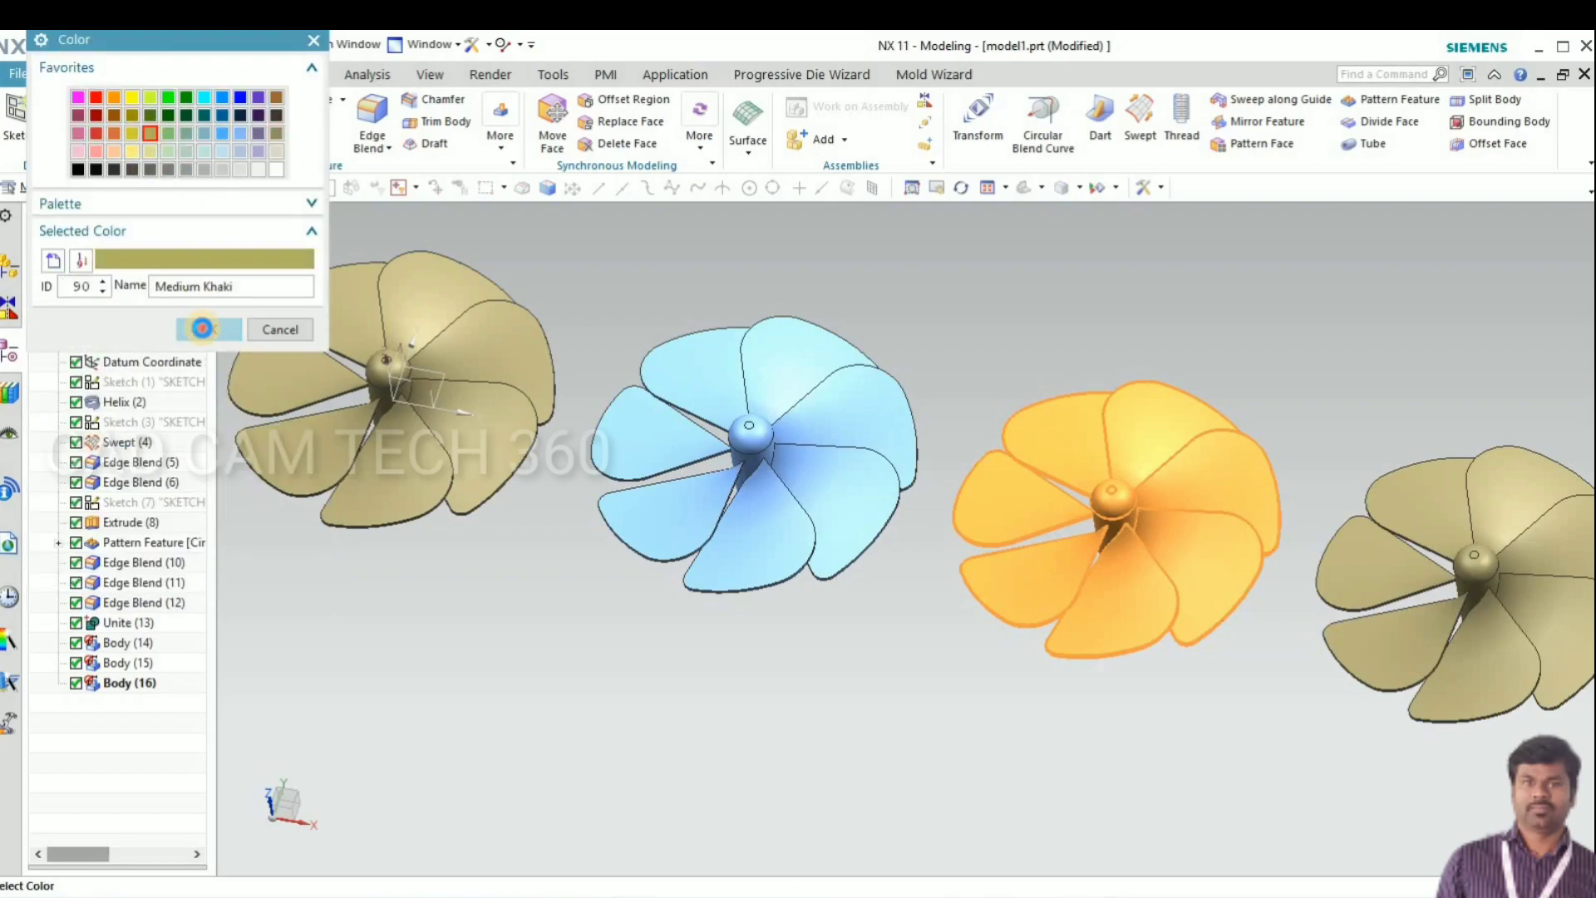
{"action": "left_click", "coordinate": [202, 600]}
Step: Select the rightmost fan and choose Strong Coral orange as its colour
{"action": "left_click", "coordinate": [187, 566]}
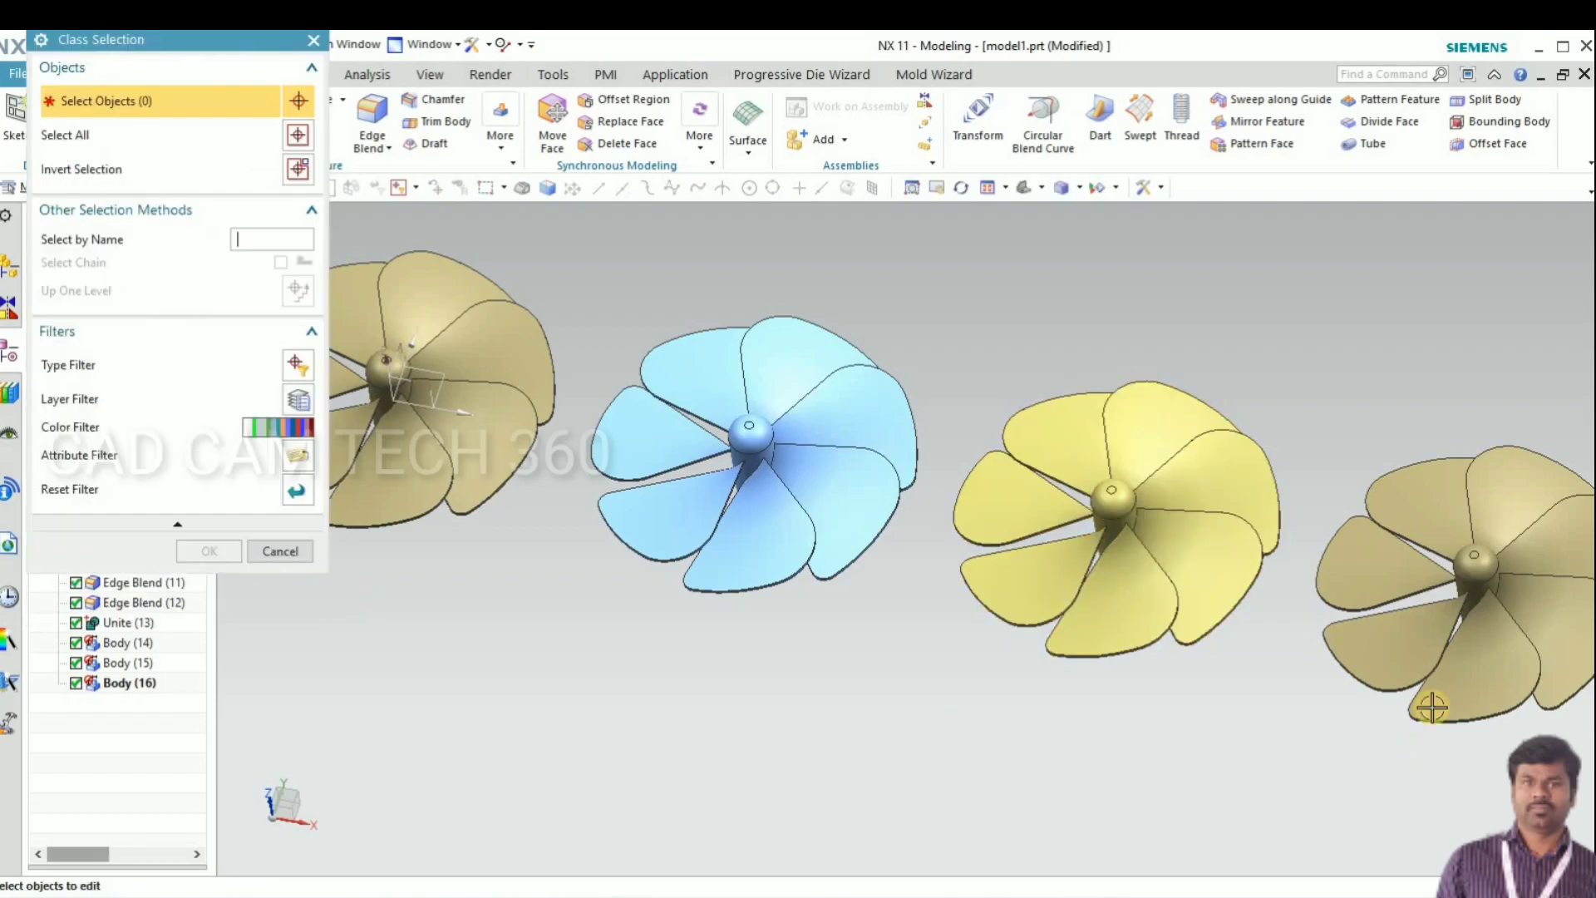
{"action": "left_click", "coordinate": [1467, 650]}
{"action": "left_click", "coordinate": [208, 551]}
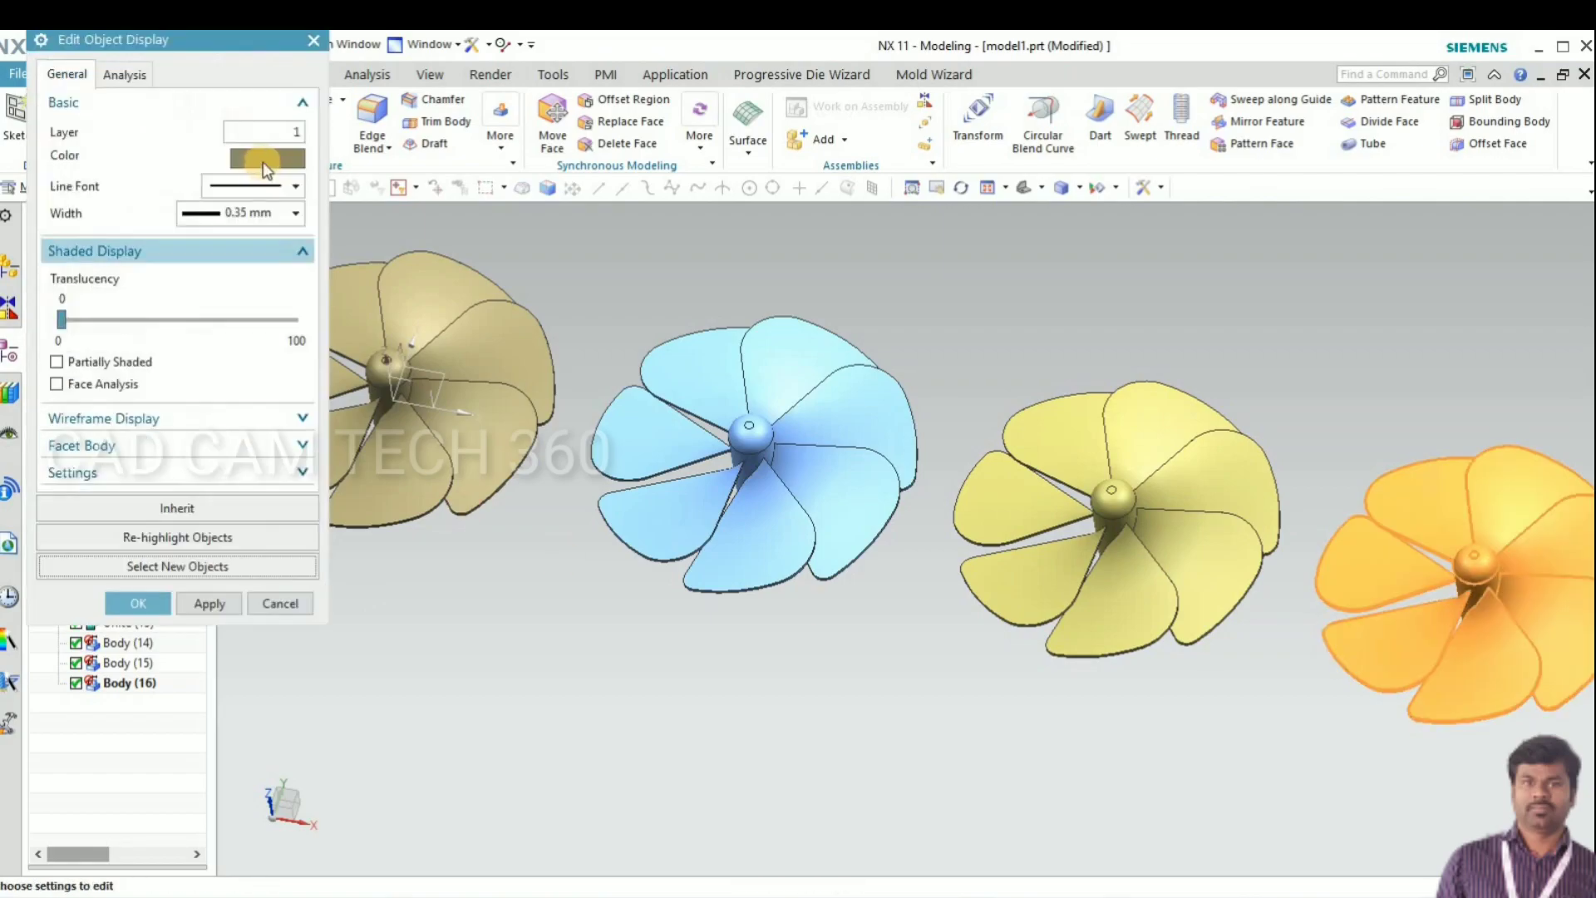
{"action": "left_click", "coordinate": [249, 163]}
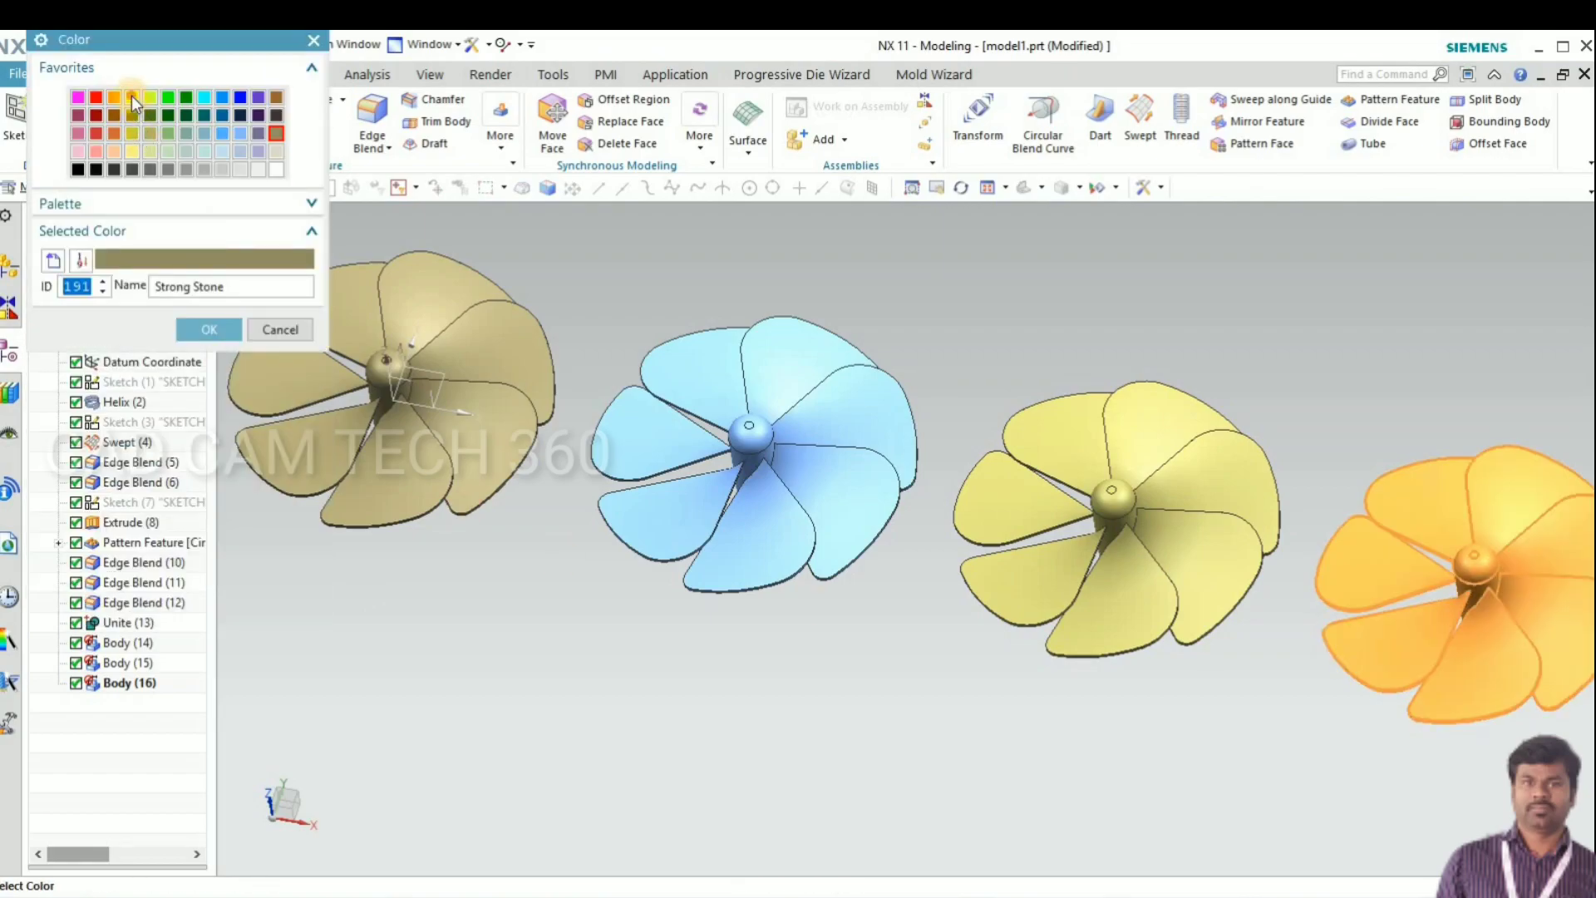
{"action": "left_click", "coordinate": [131, 96]}
{"action": "left_click", "coordinate": [208, 331]}
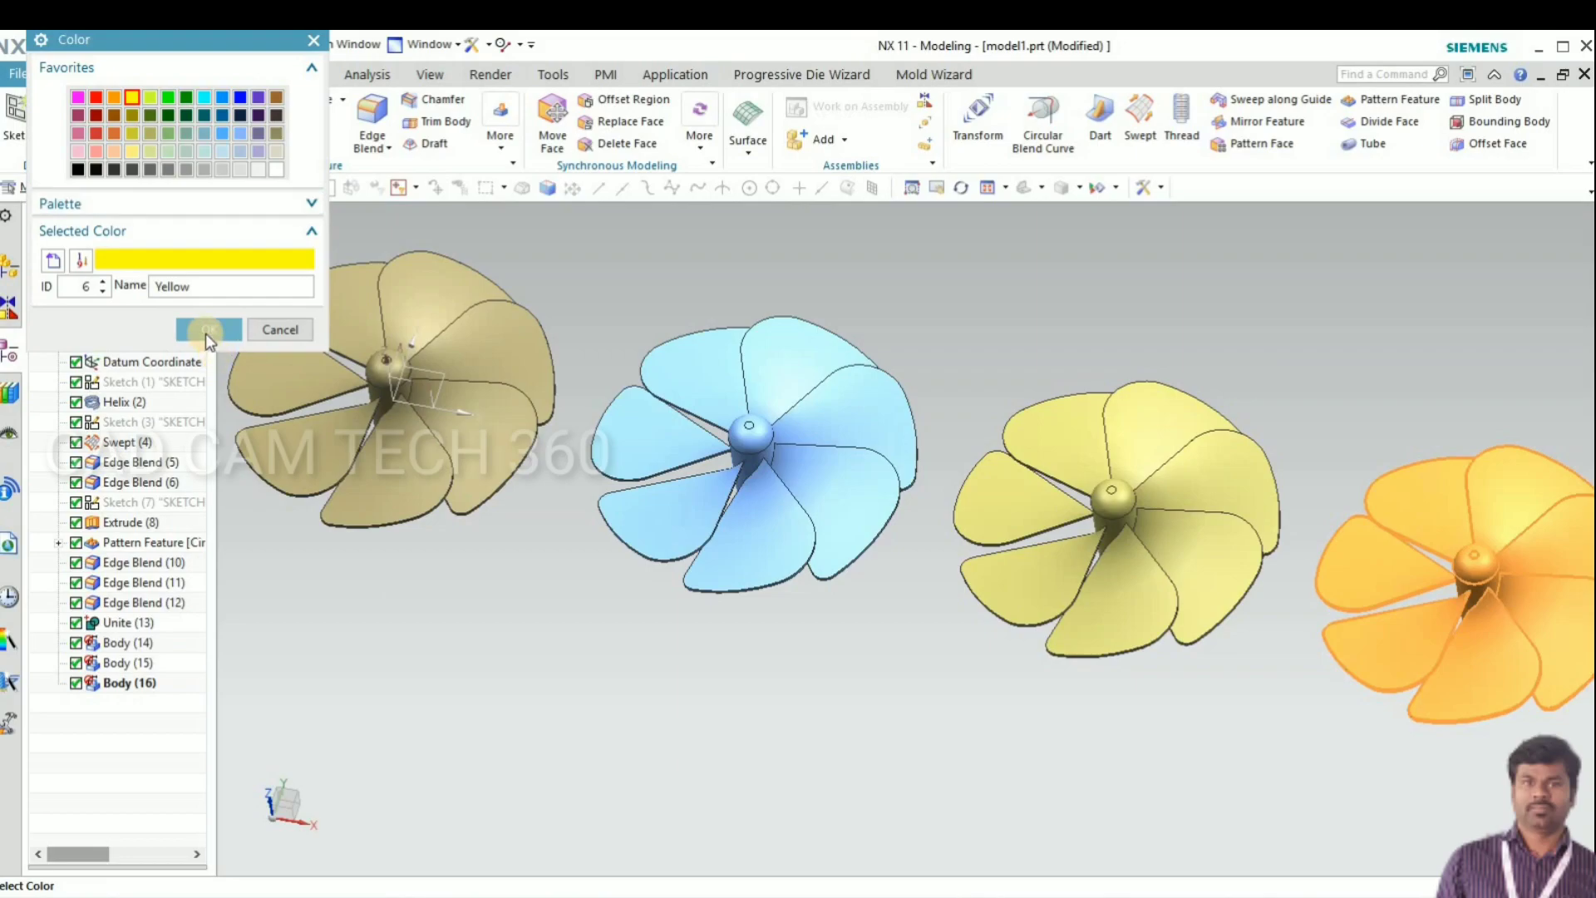
{"action": "left_click", "coordinate": [114, 133]}
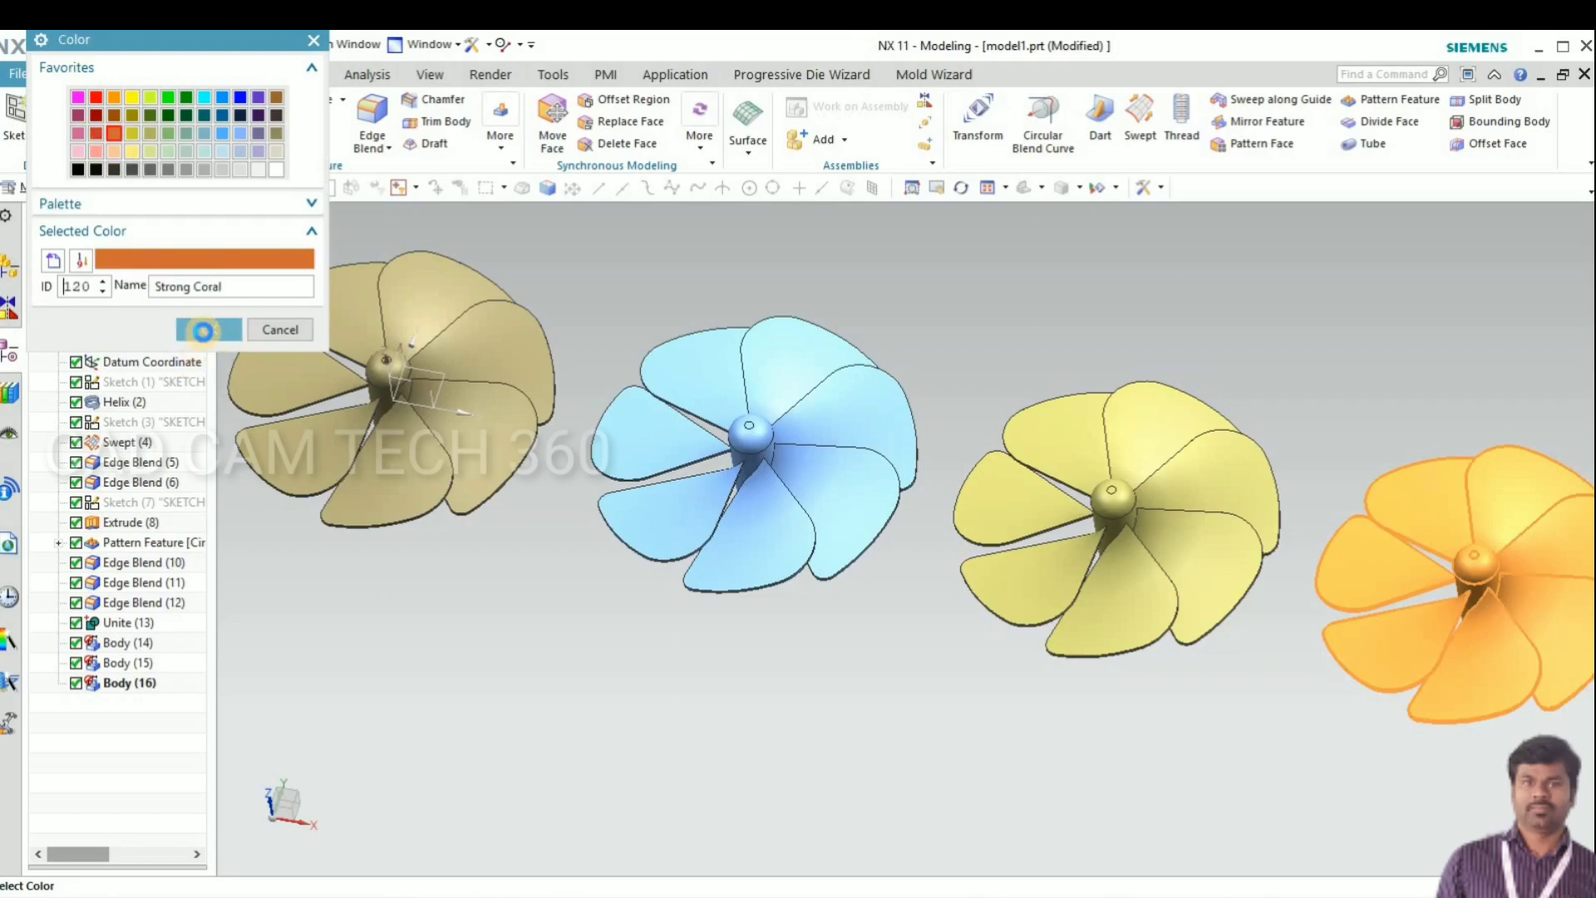
{"action": "left_click", "coordinate": [202, 331]}
Step: Apply the orange to the fourth fan and display all fans in True Shading
{"action": "left_click", "coordinate": [148, 603]}
{"action": "scroll", "coordinate": [510, 705], "scroll_direction": "down", "scroll_amount": 2}
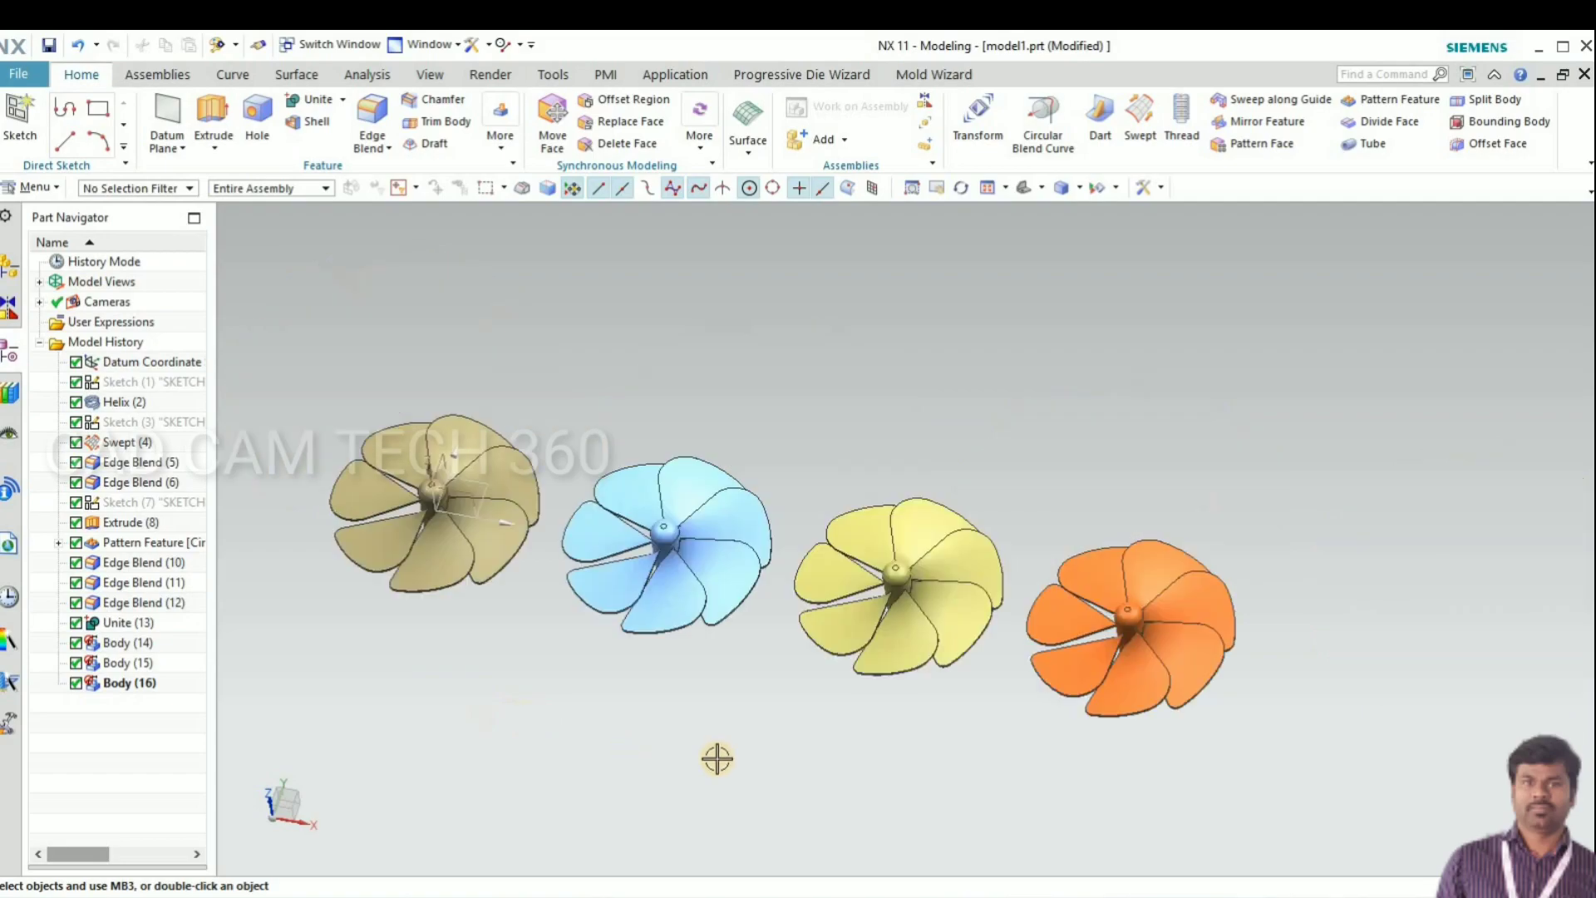
{"action": "middle_click_drag", "start_coordinate": [707, 754], "coordinate": [585, 722]}
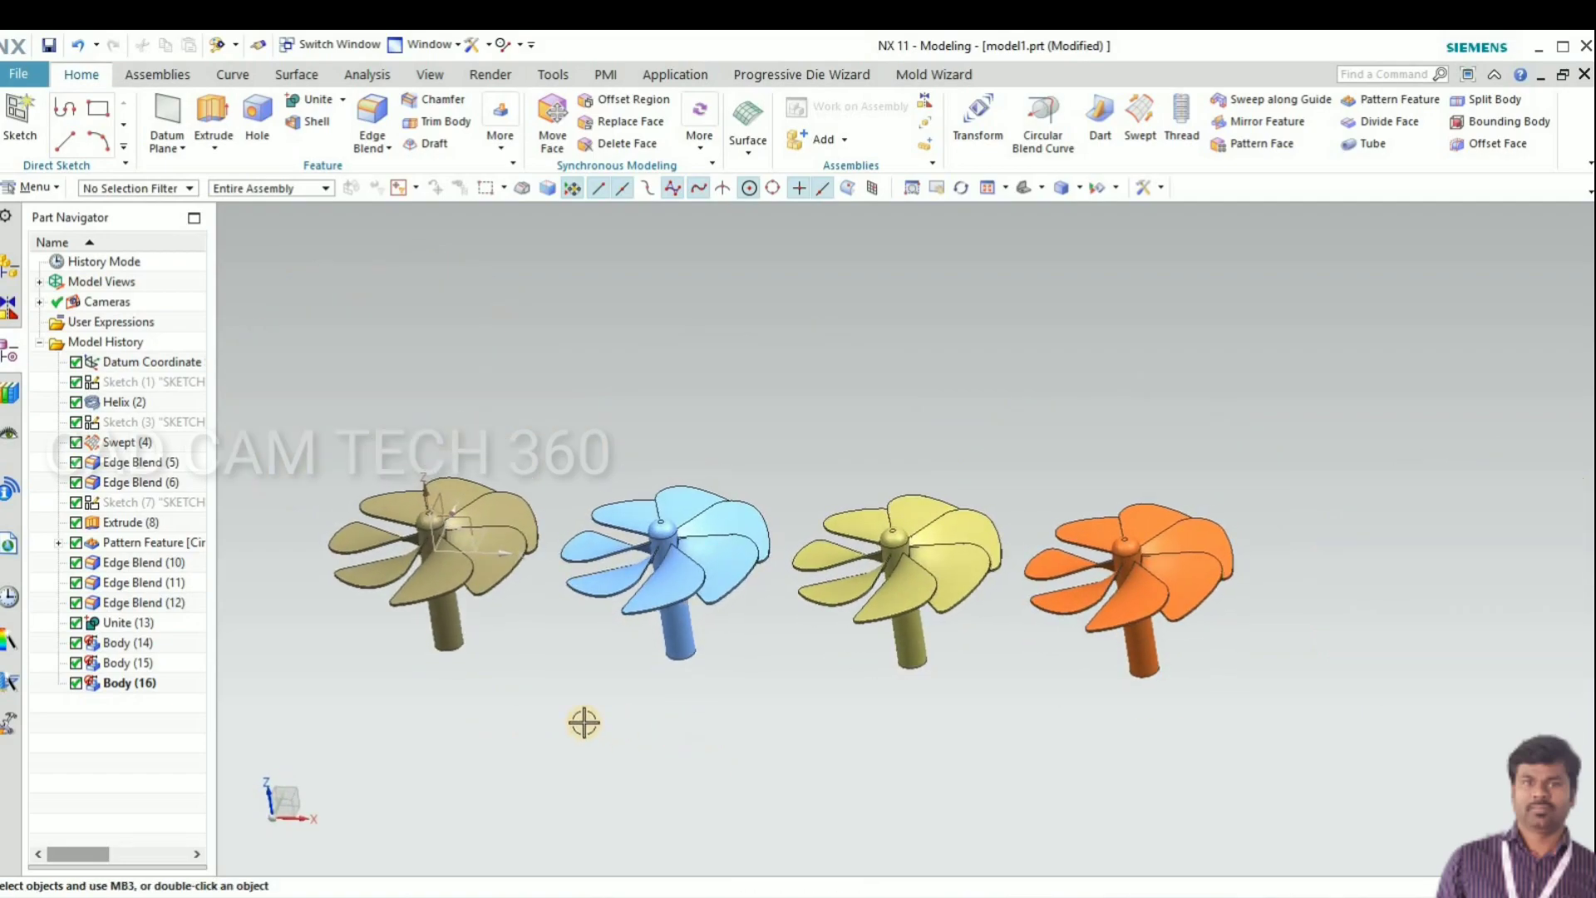
{"action": "scroll", "coordinate": [584, 722], "scroll_direction": "up", "scroll_amount": 2}
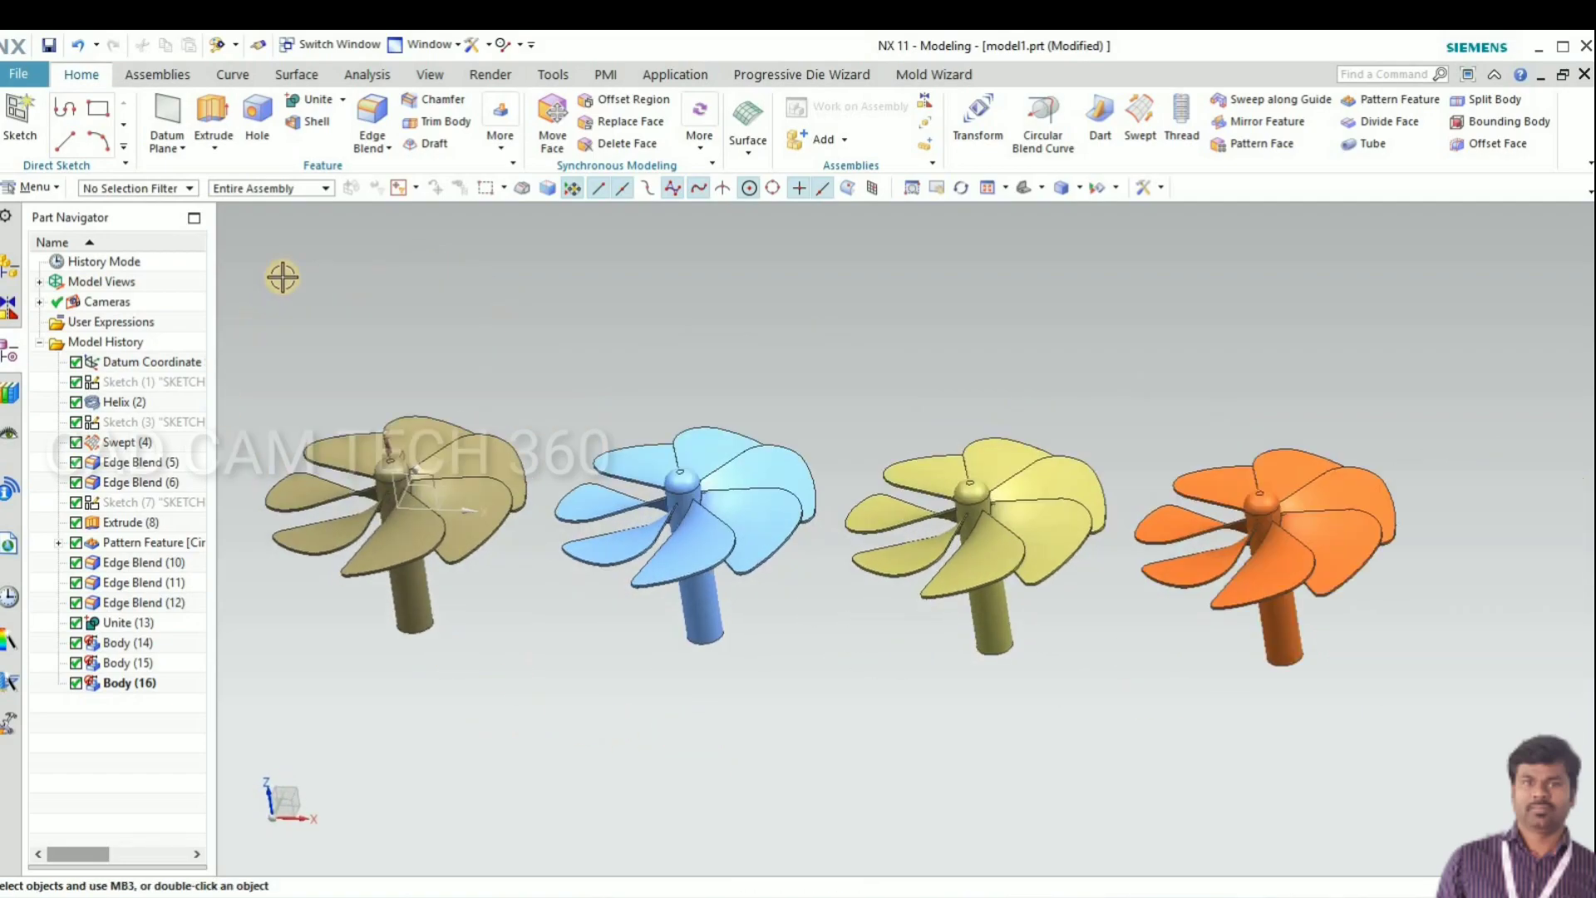
{"action": "left_click", "coordinate": [491, 74]}
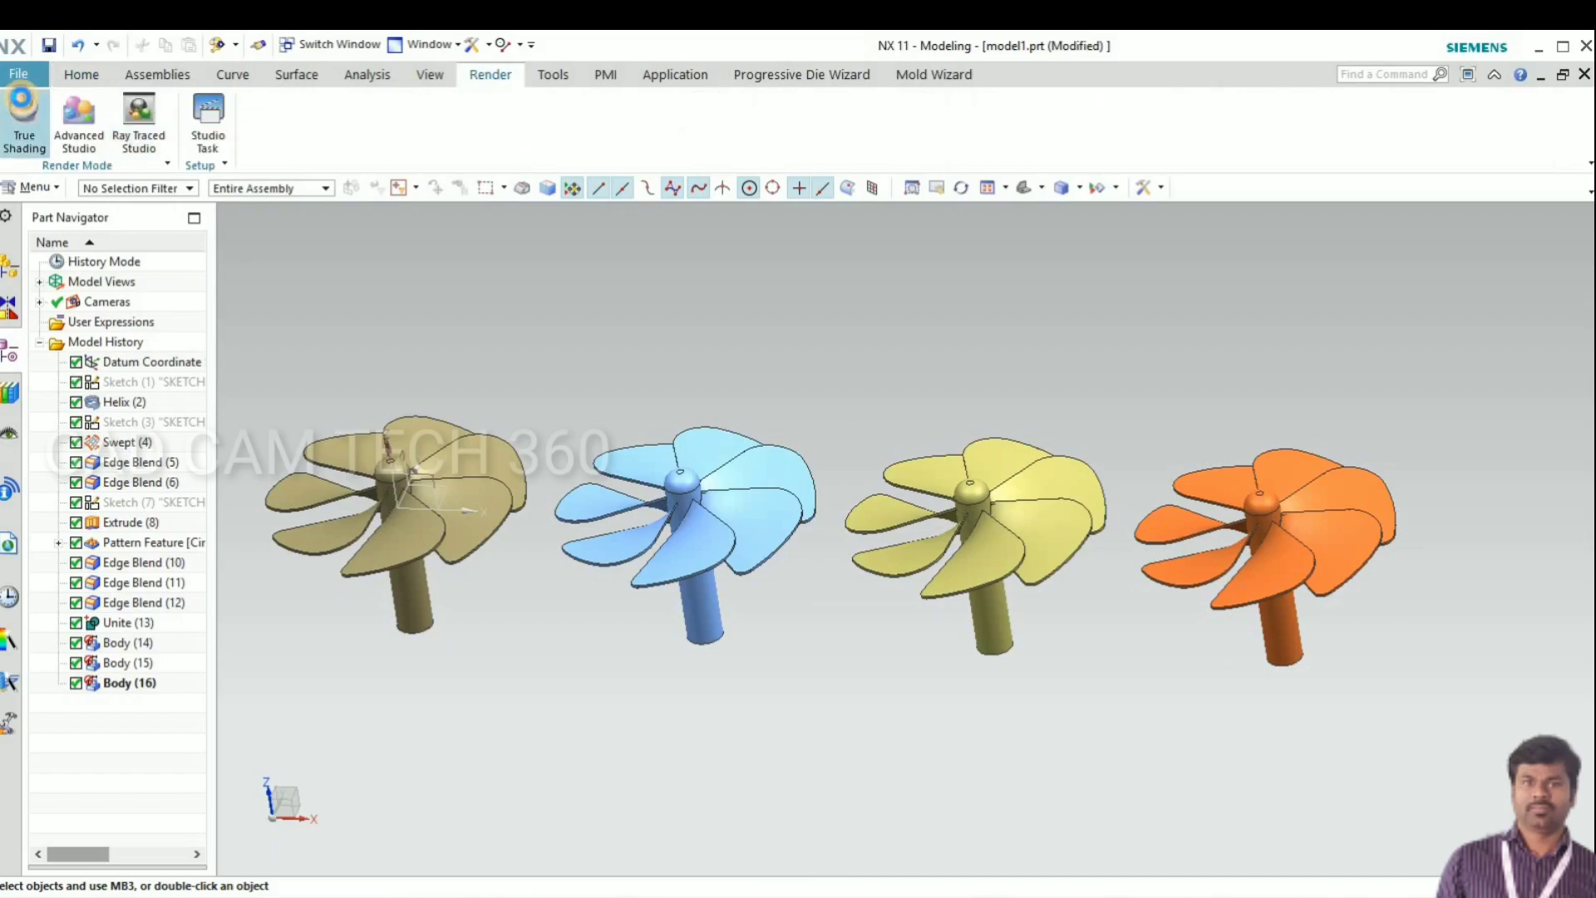
{"action": "left_click", "coordinate": [23, 108]}
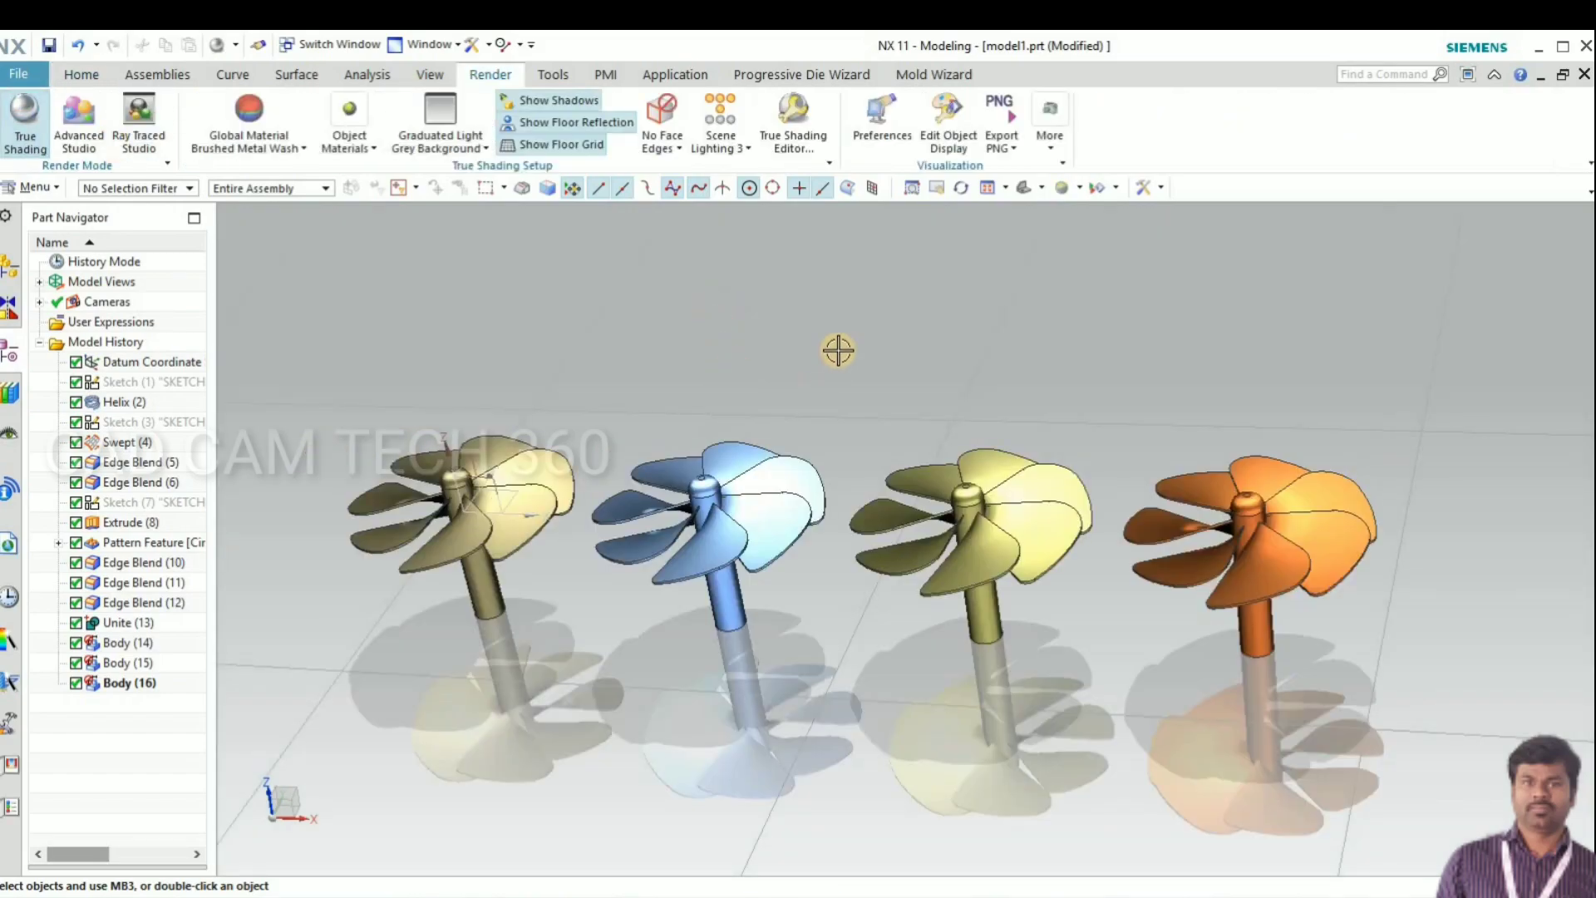
{"action": "mouse_move", "coordinate": [745, 381]}
{"action": "middle_mouse_down"}
{"action": "mouse_move", "coordinate": [762, 374]}
{"action": "mouse_move", "coordinate": [714, 422]}
{"action": "mouse_move", "coordinate": [773, 346]}
{"action": "middle_mouse_up"}
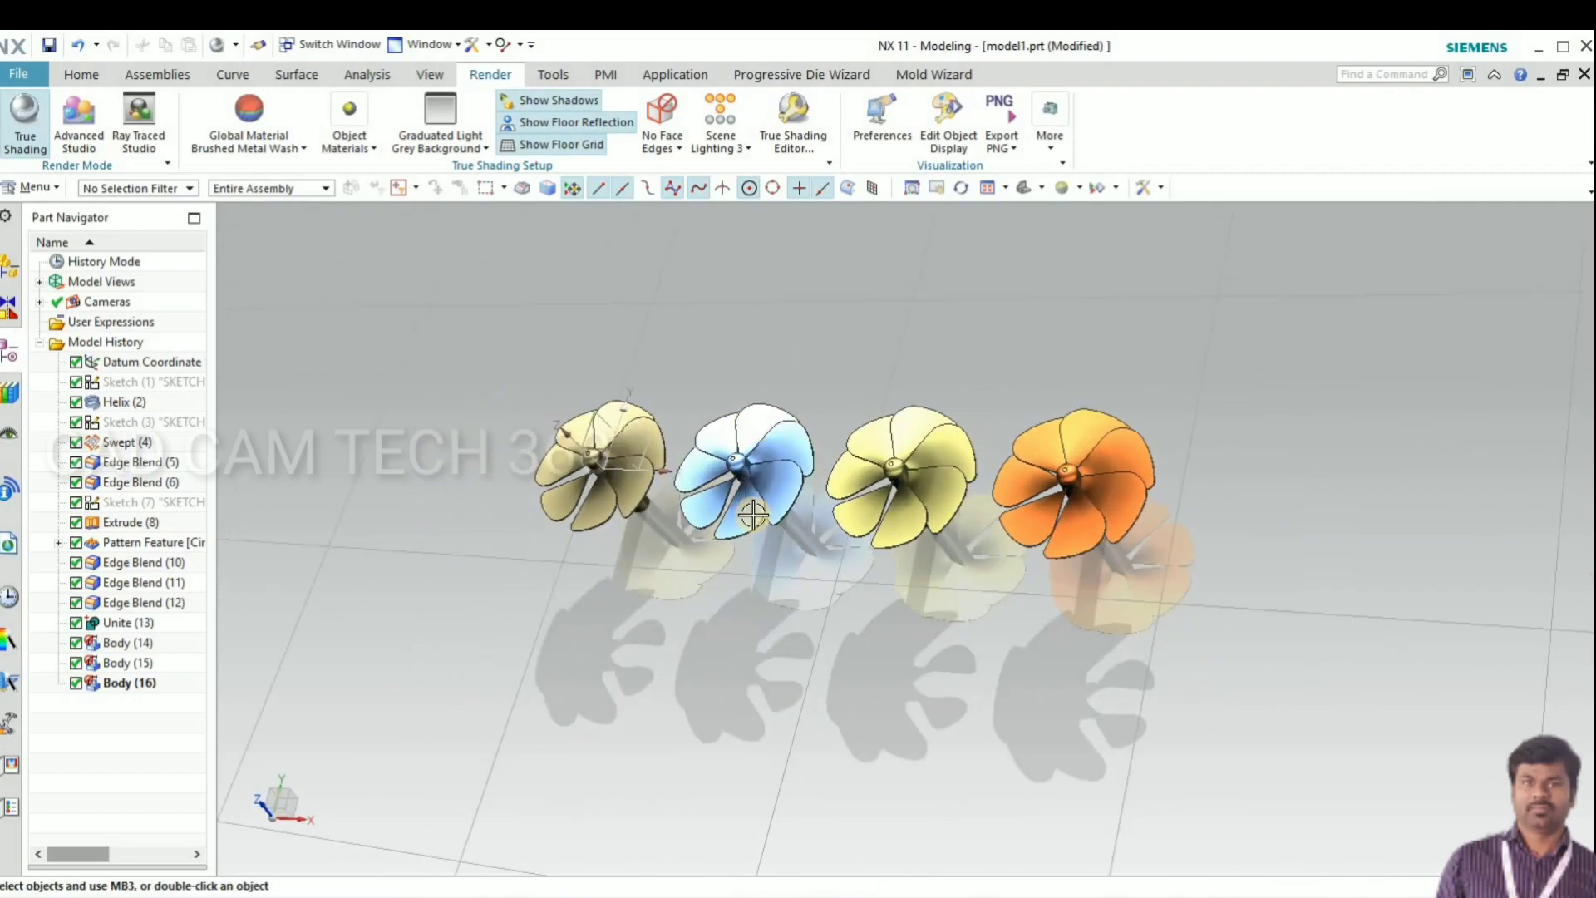